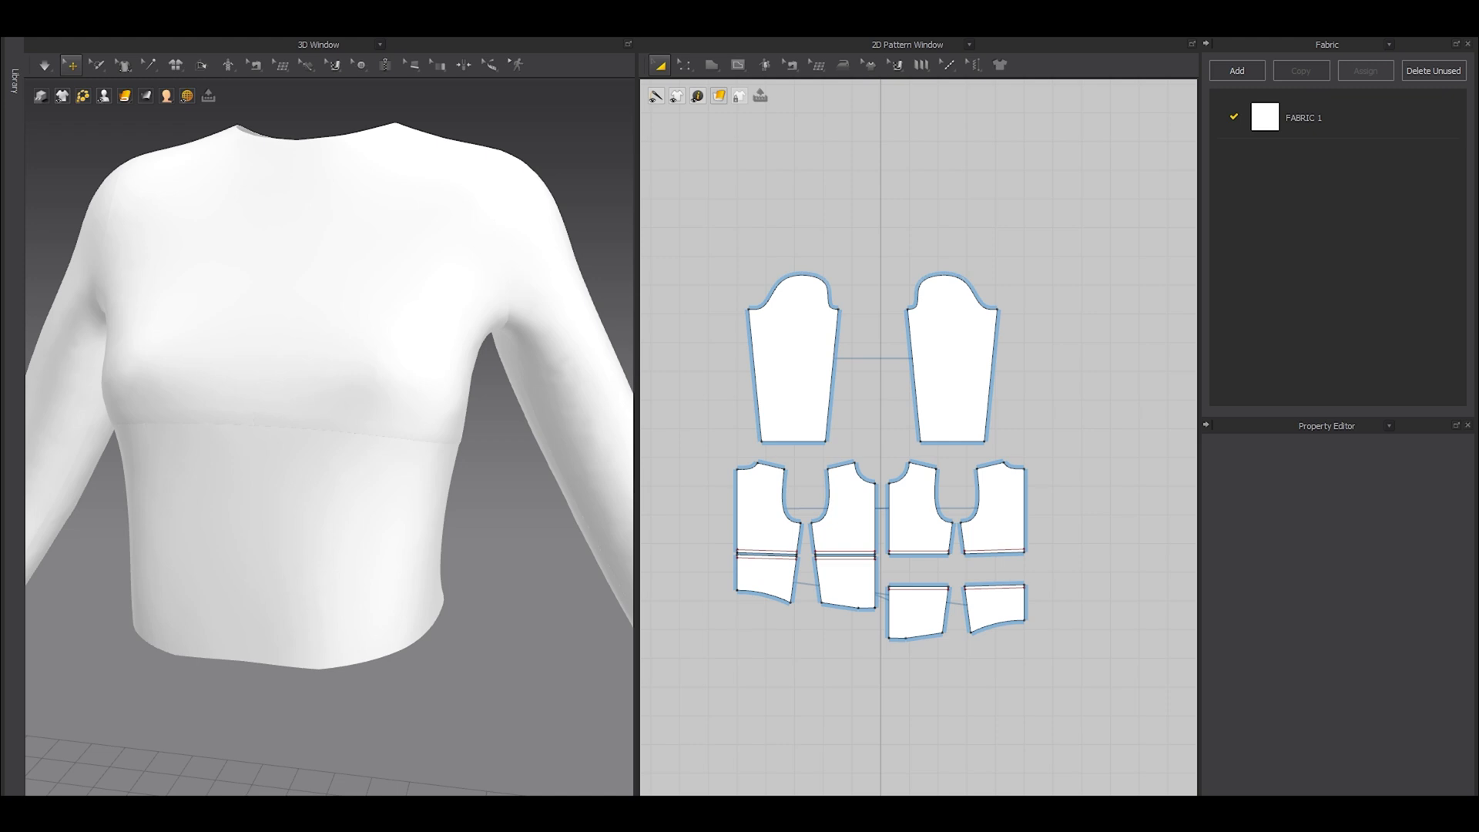
Step: Show the avatar beneath the garment to examine the fit, then hide it again
scroll(472, 486, up, 2)
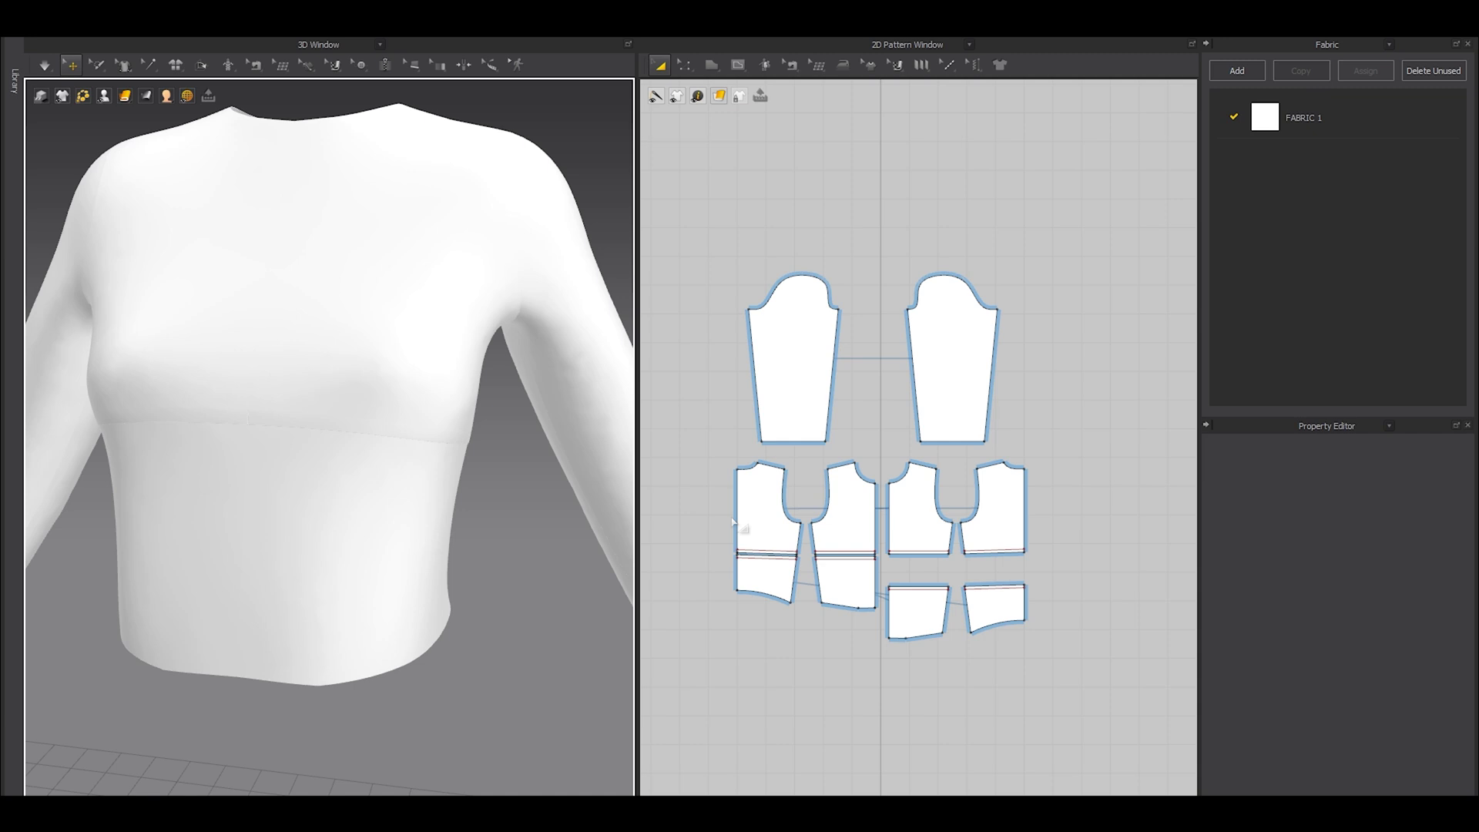
scroll(668, 462, down, 2)
key(shift+a)
scroll(462, 486, down, 3)
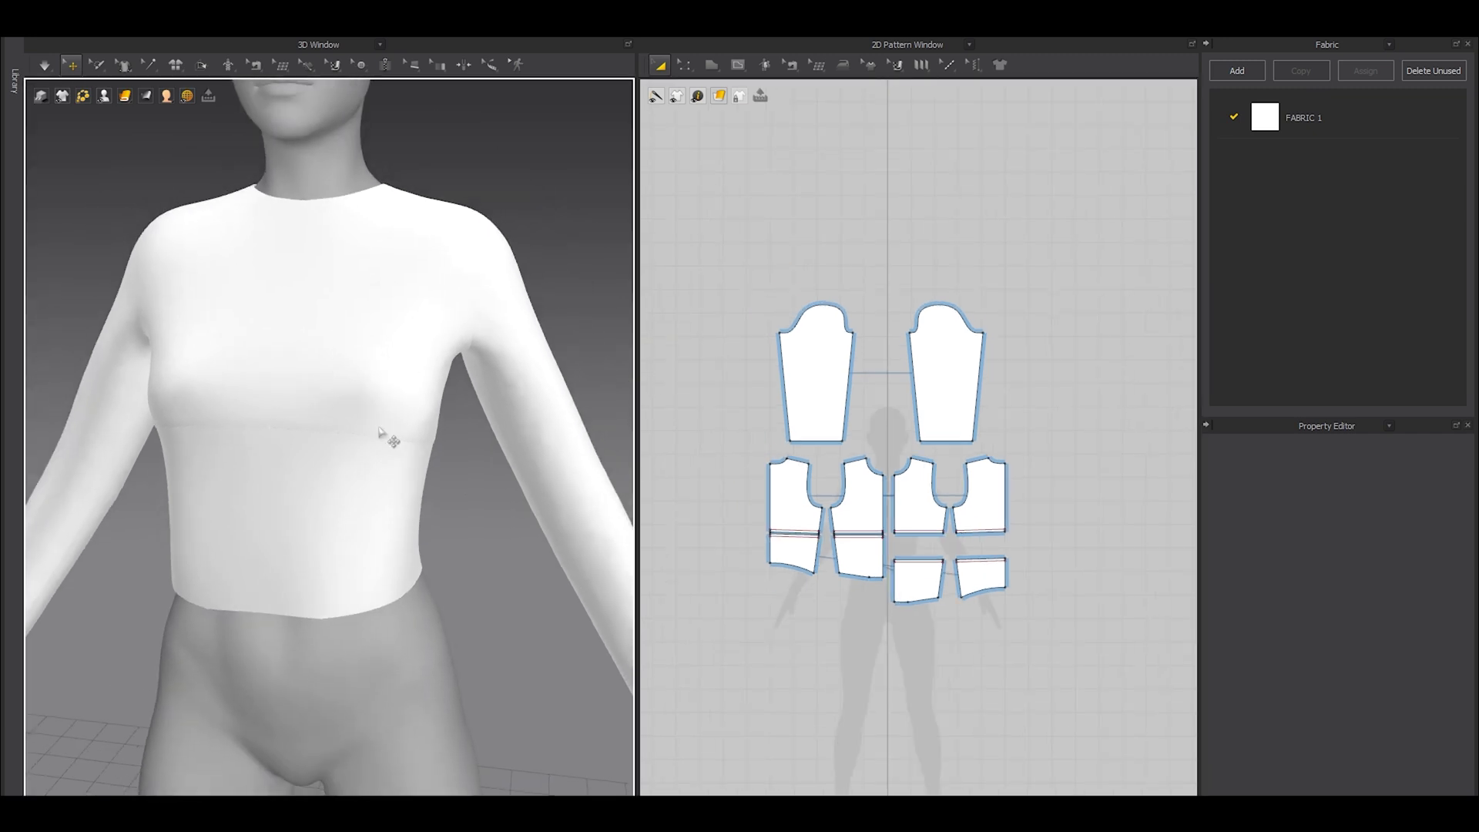
right_drag(378, 431, 398, 553)
key(shift+a)
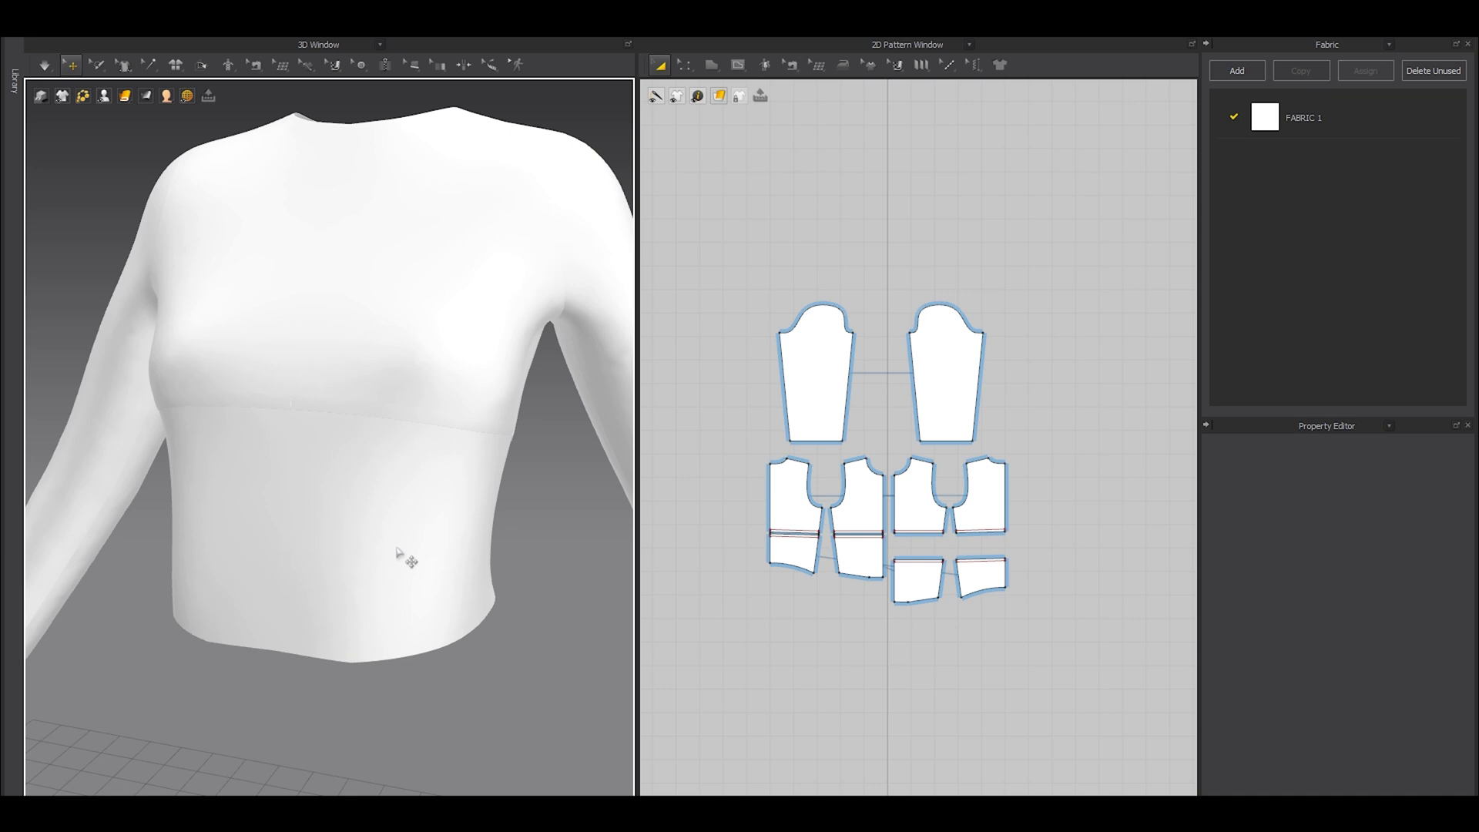
scroll(966, 531, up, 2)
scroll(453, 535, up, 3)
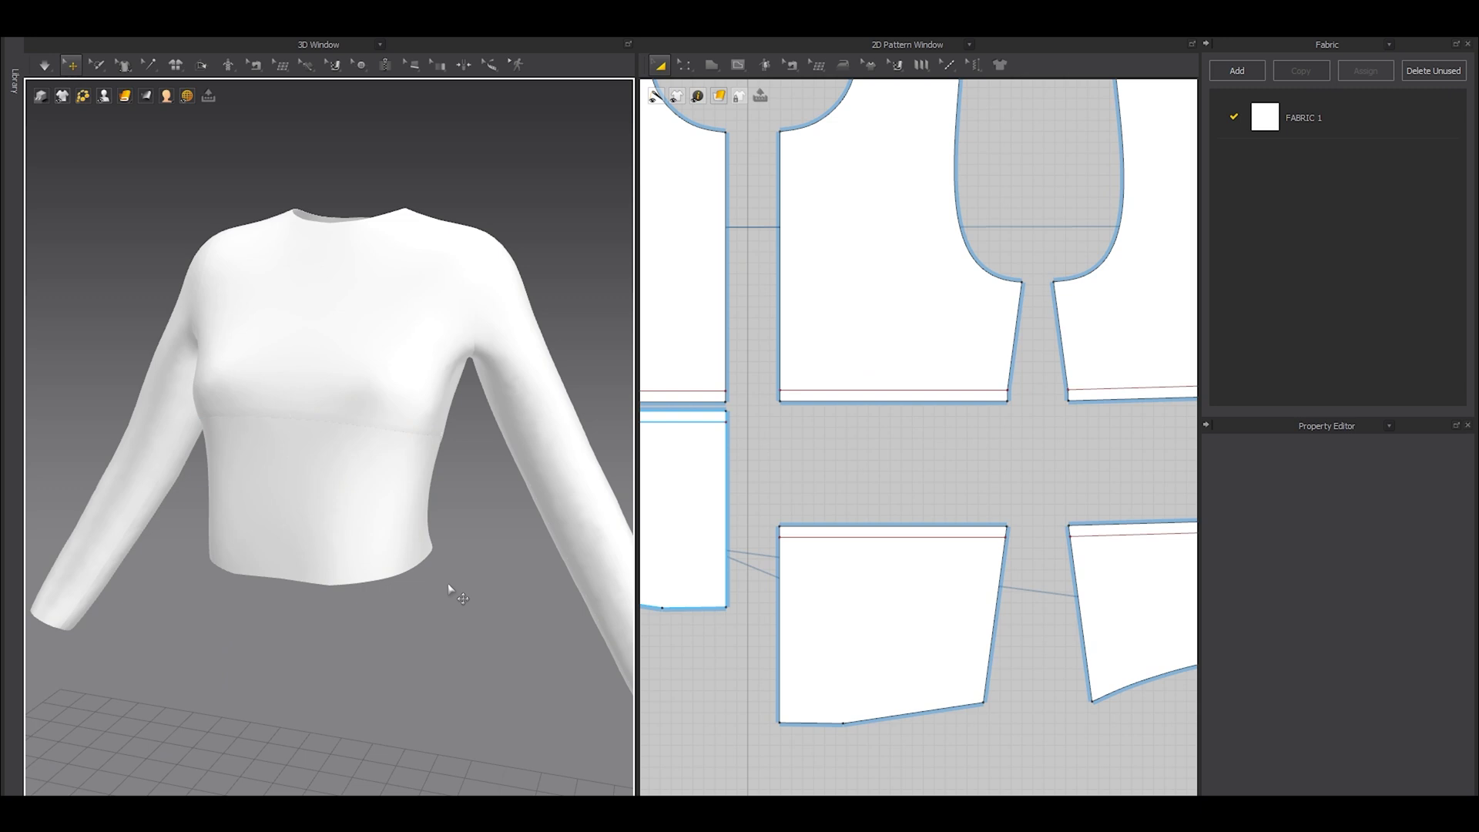
Step: Freeze all of the garment's patterns
key(ctrl+a)
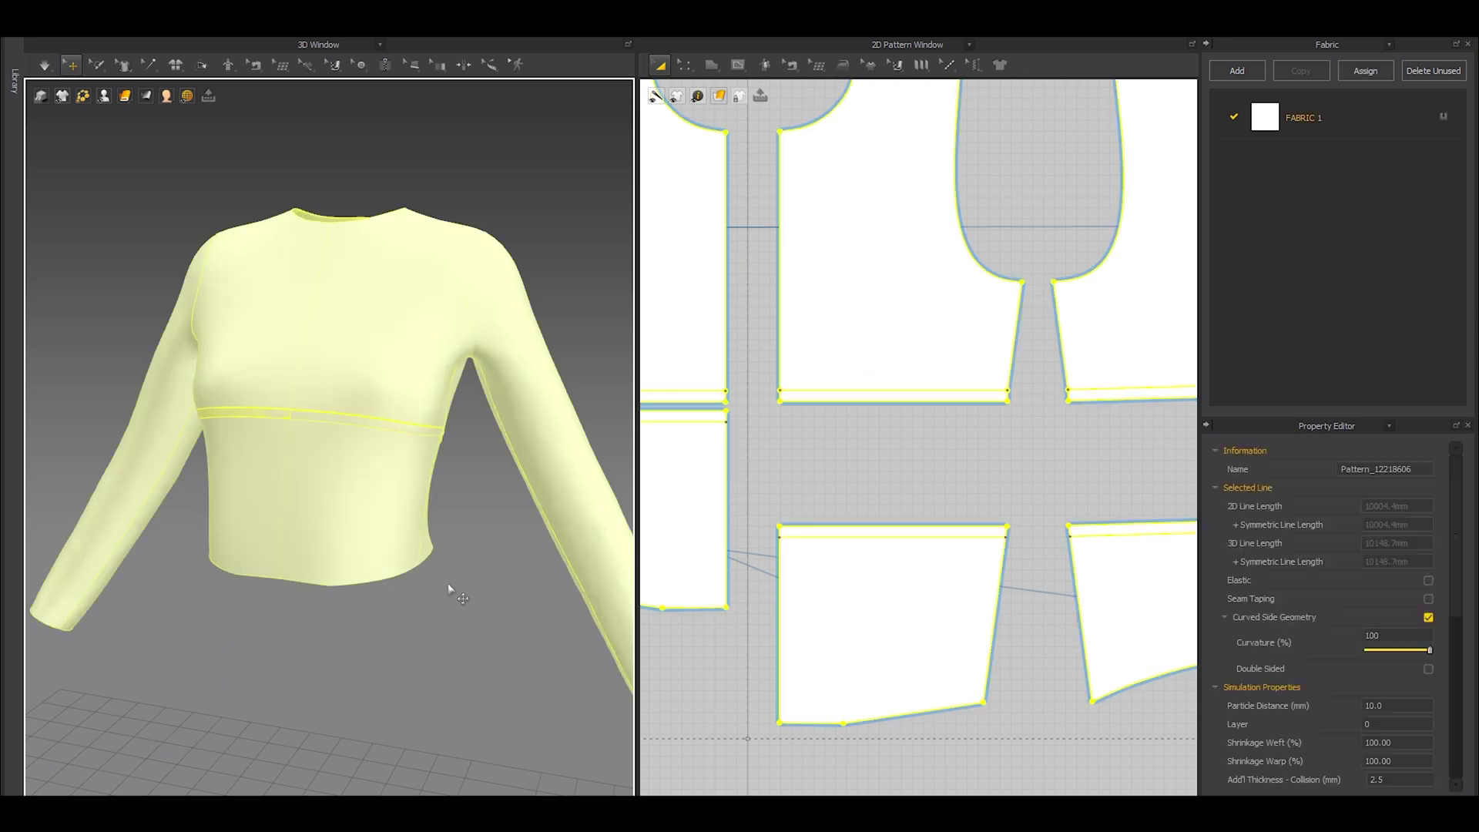
right_click(370, 350)
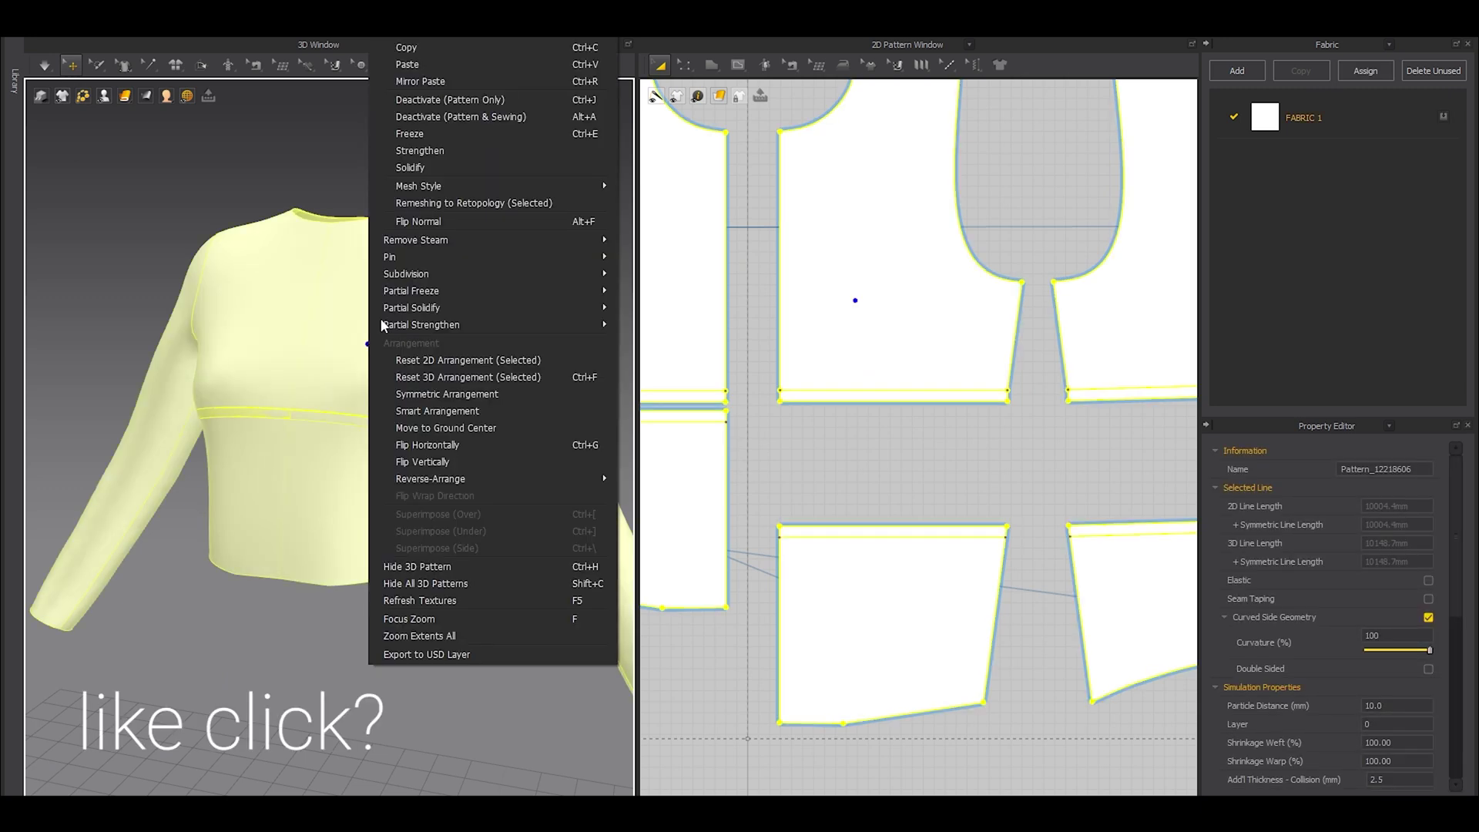
click(436, 139)
Step: Move the lower front and lower back pieces closer beneath their upper pieces in the 2D layout, then deselect them
click(867, 475)
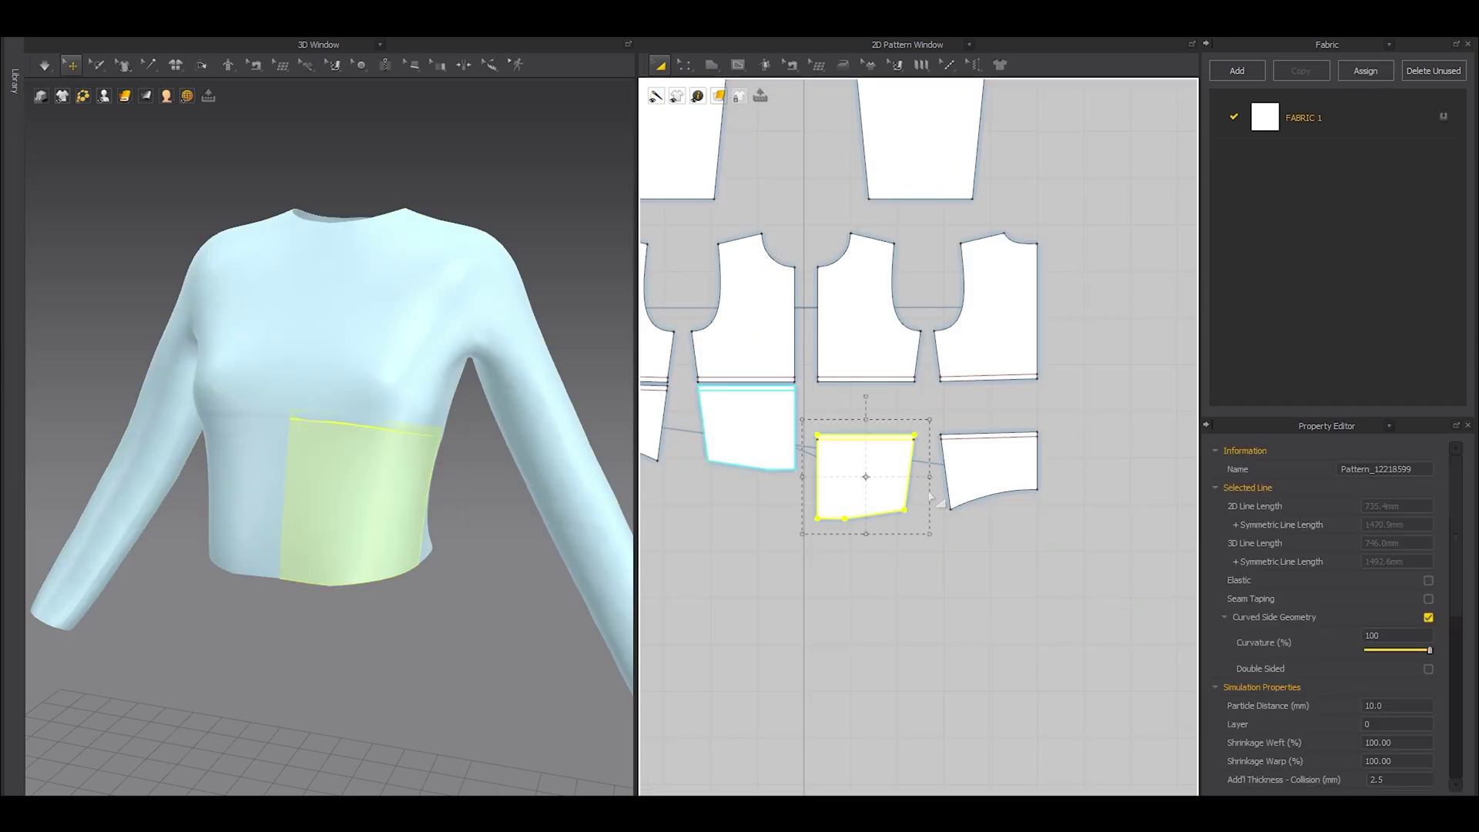
shift+drag(997, 480, 997, 454)
click(969, 526)
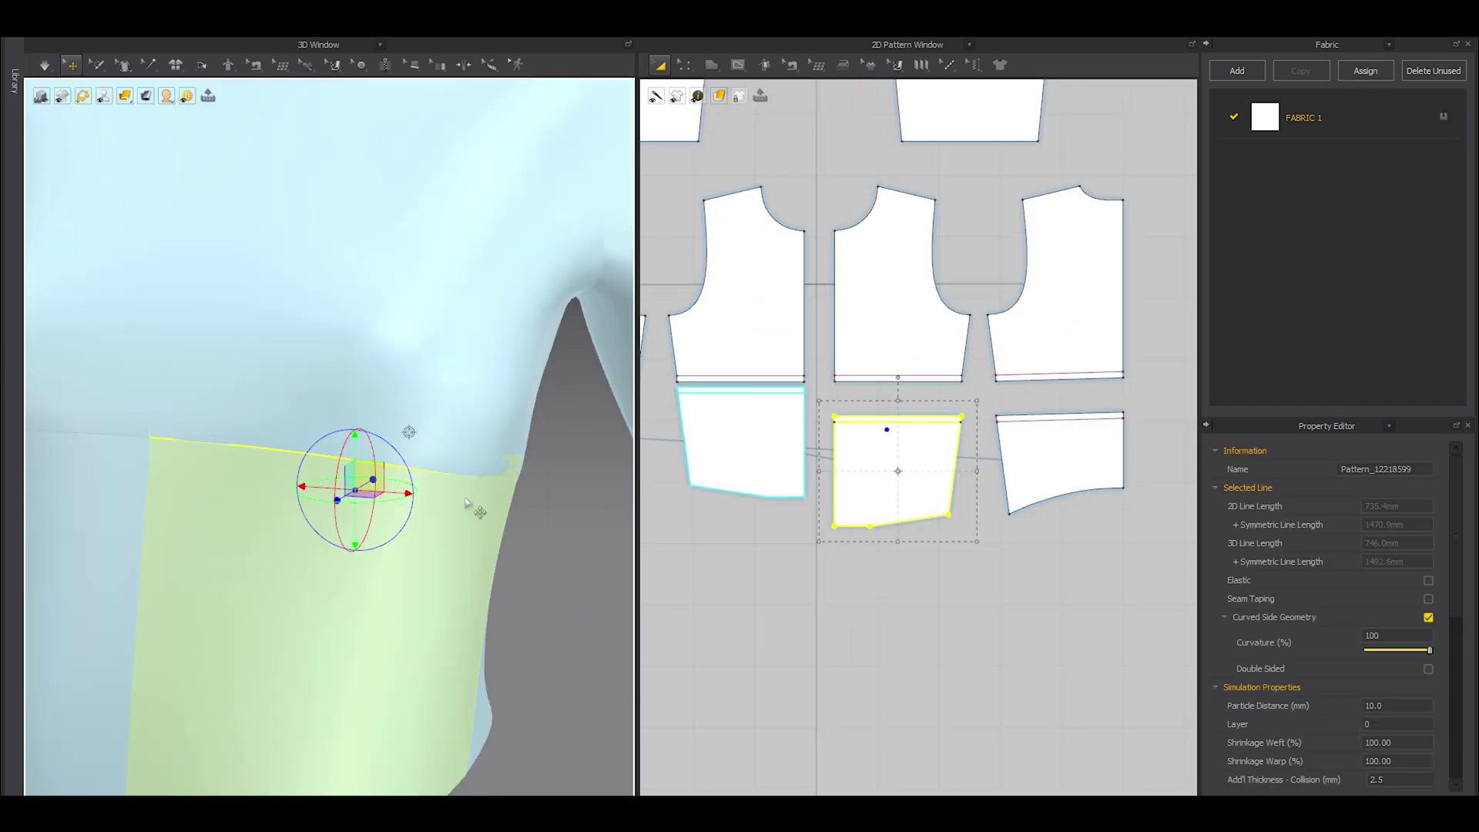
right_drag(467, 504, 445, 519)
middle_drag(445, 520, 453, 512)
scroll(567, 530, up, 2)
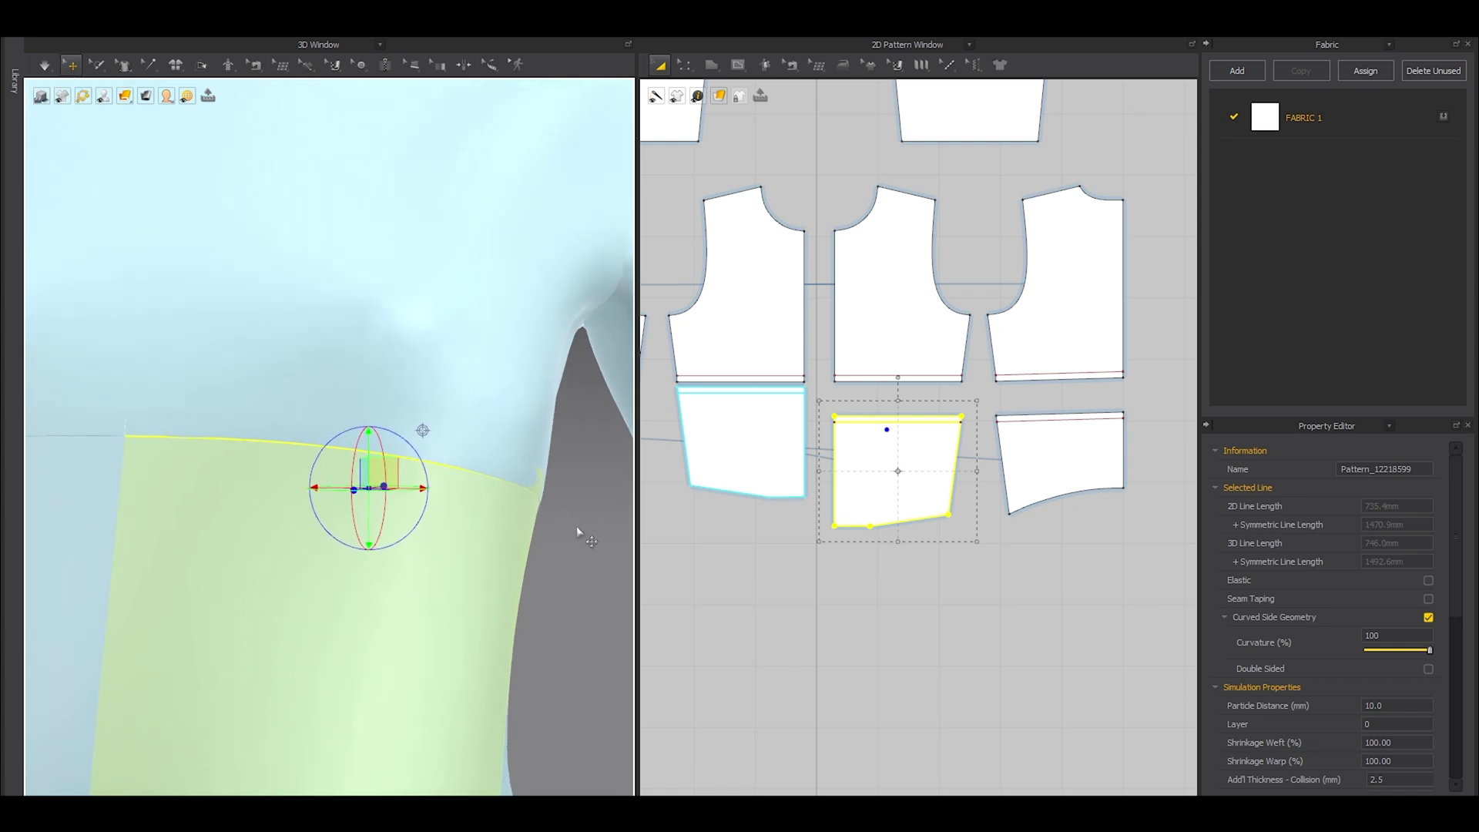
click(579, 533)
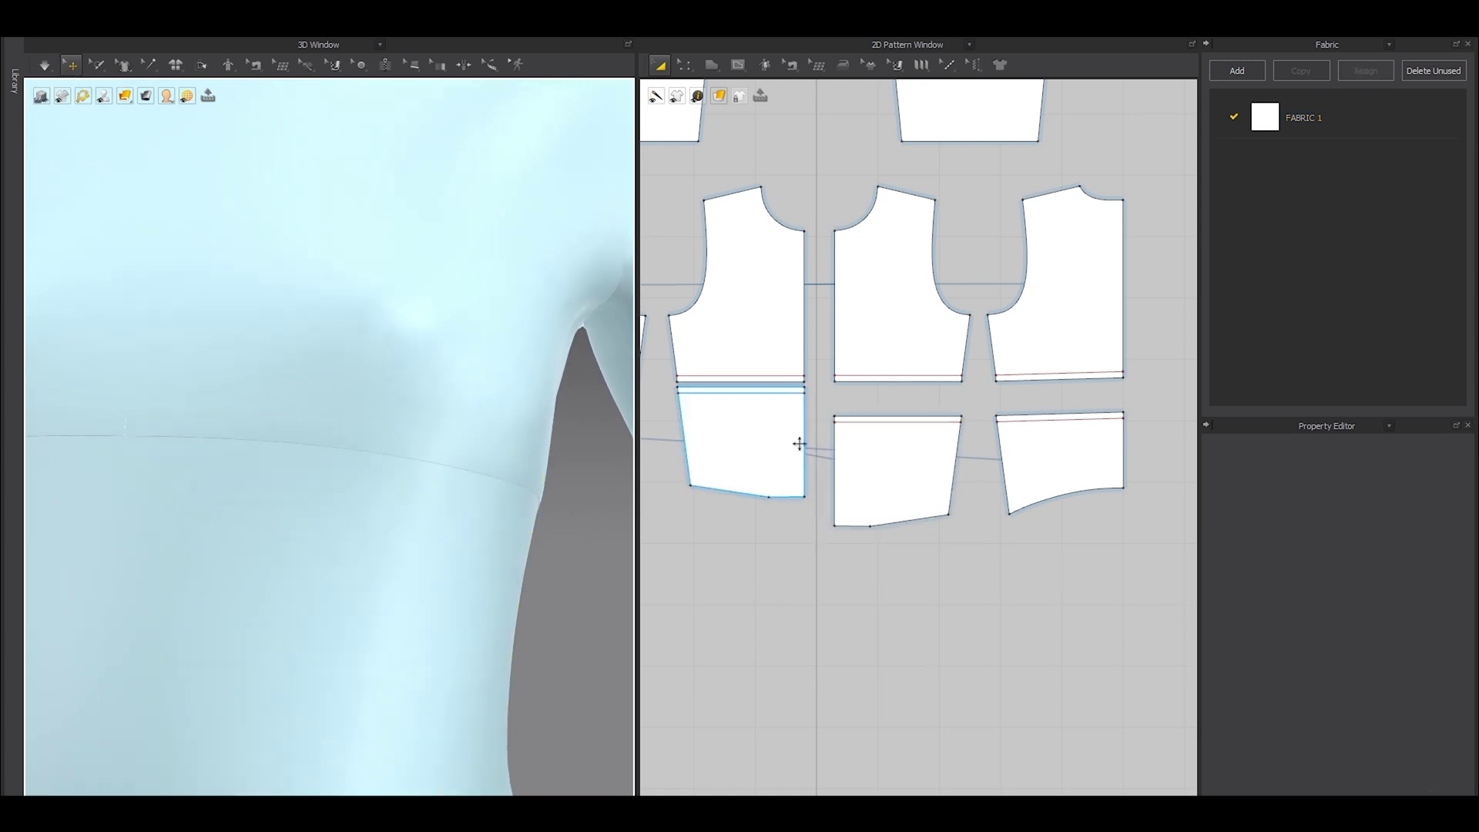
Step: Add a split point on the internal line near the upper edge of the lower front piece
click(329, 453)
scroll(898, 422, up, 10)
key(x)
click(927, 460)
Step: Detach the Edit Pattern tools as a floating palette and park it over the fabric list
click(686, 66)
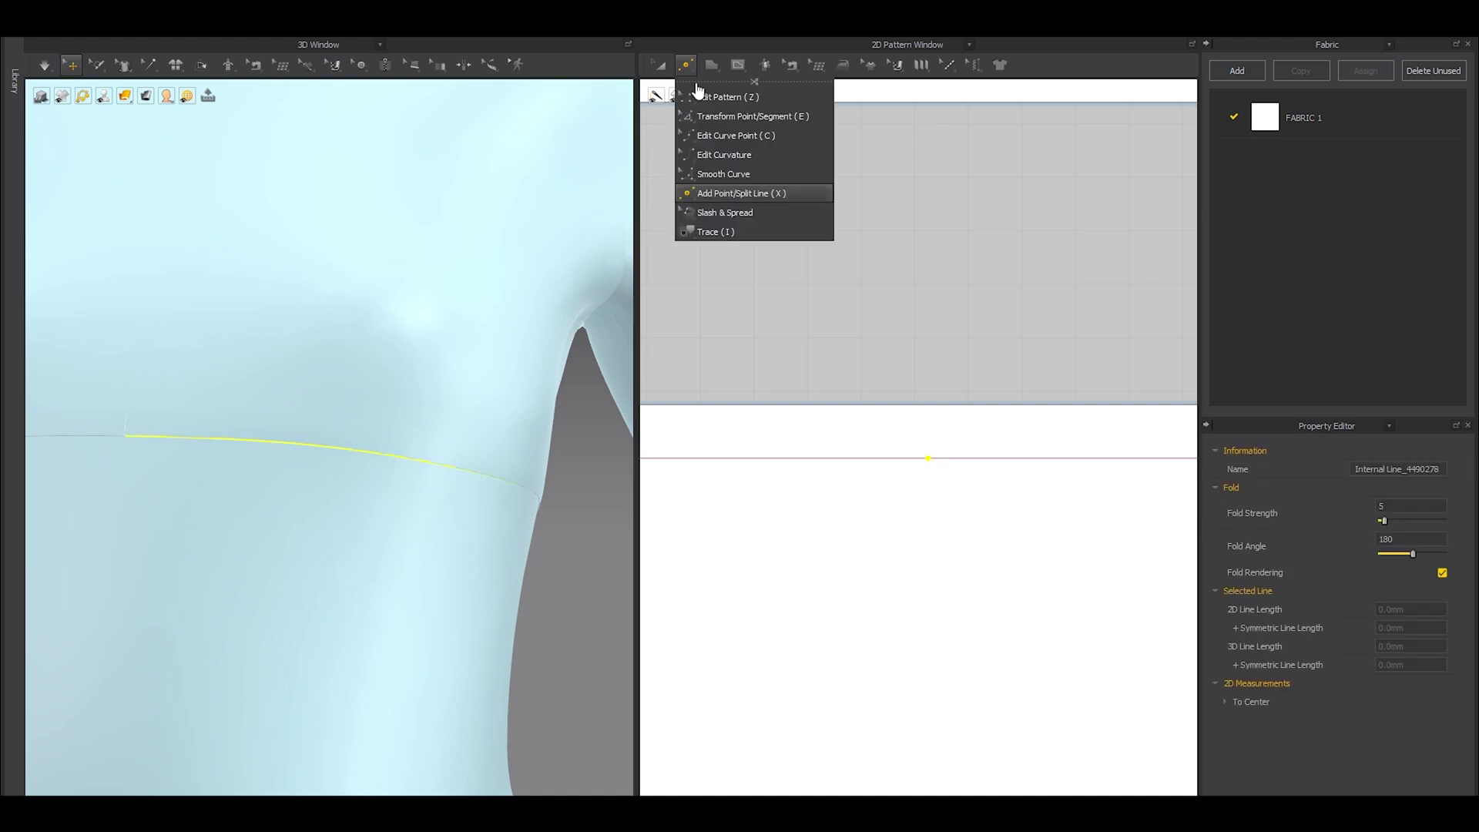
click(711, 82)
drag(716, 86, 1100, 210)
drag(1194, 227, 1252, 171)
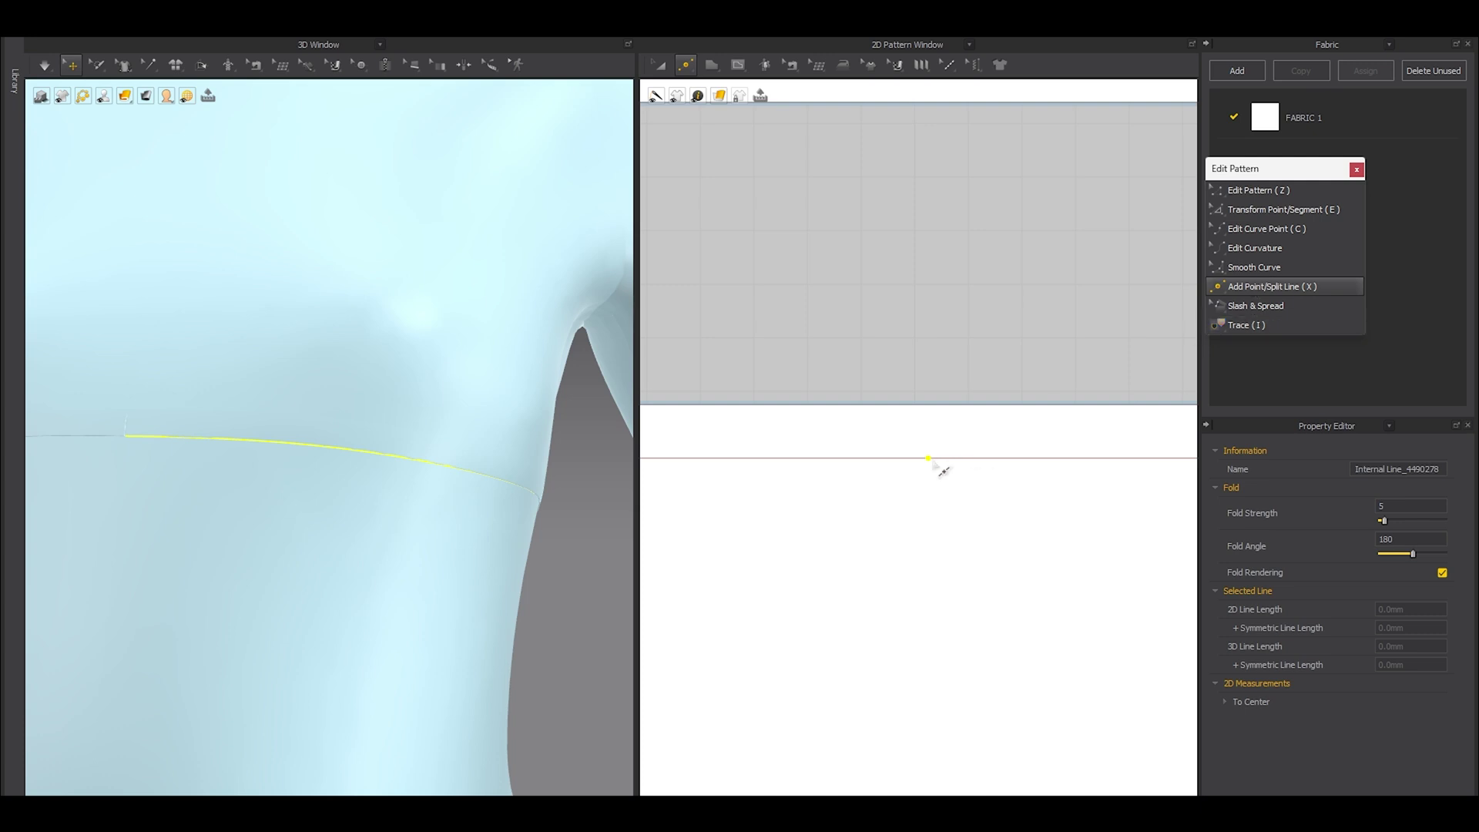
Step: Split the lower front piece's internal line beyond the new point into two lines, with Line 1 set to 15 mm
scroll(963, 466, down, 3)
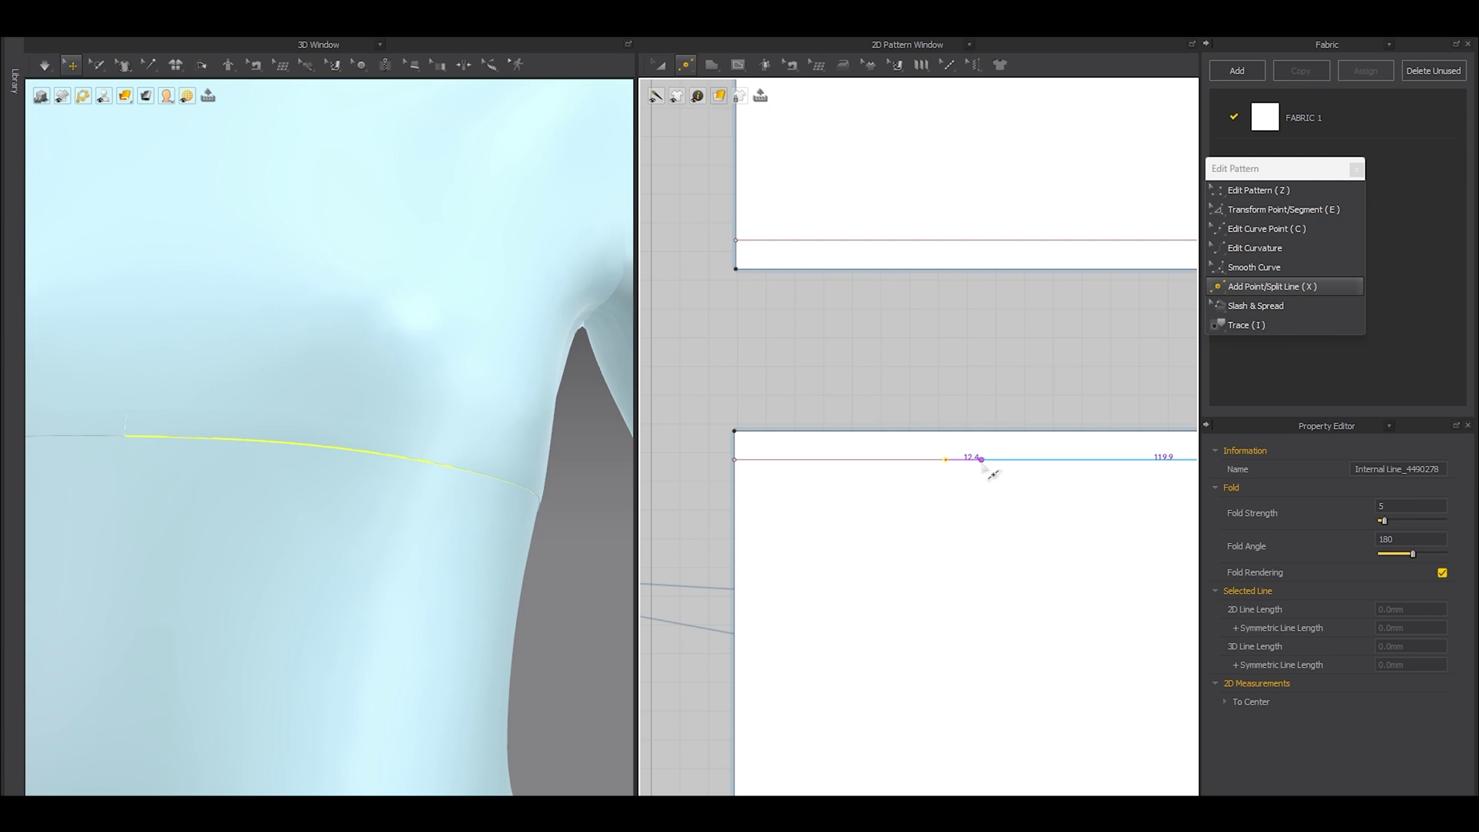
click(985, 465)
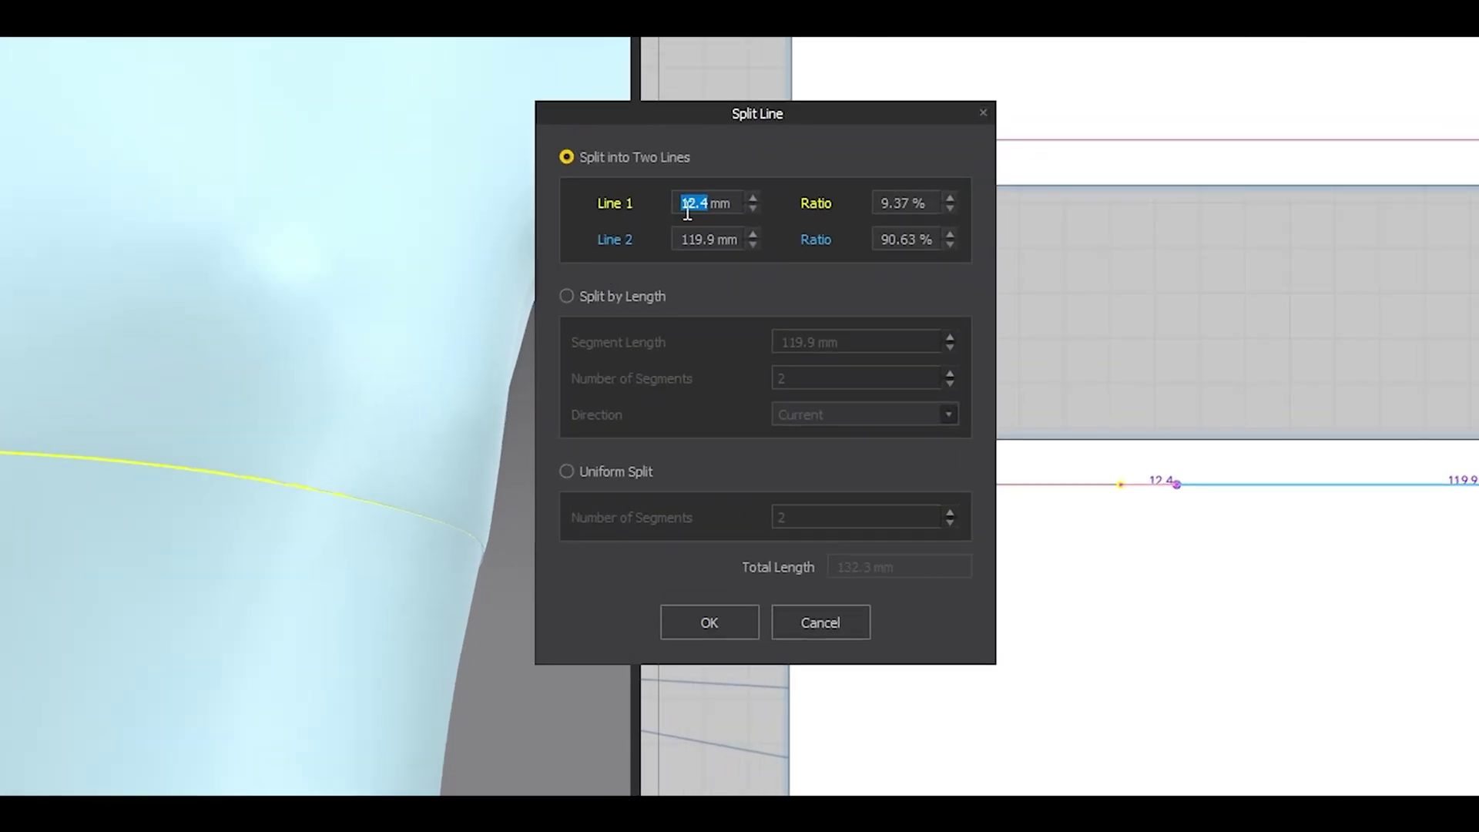
text(15)
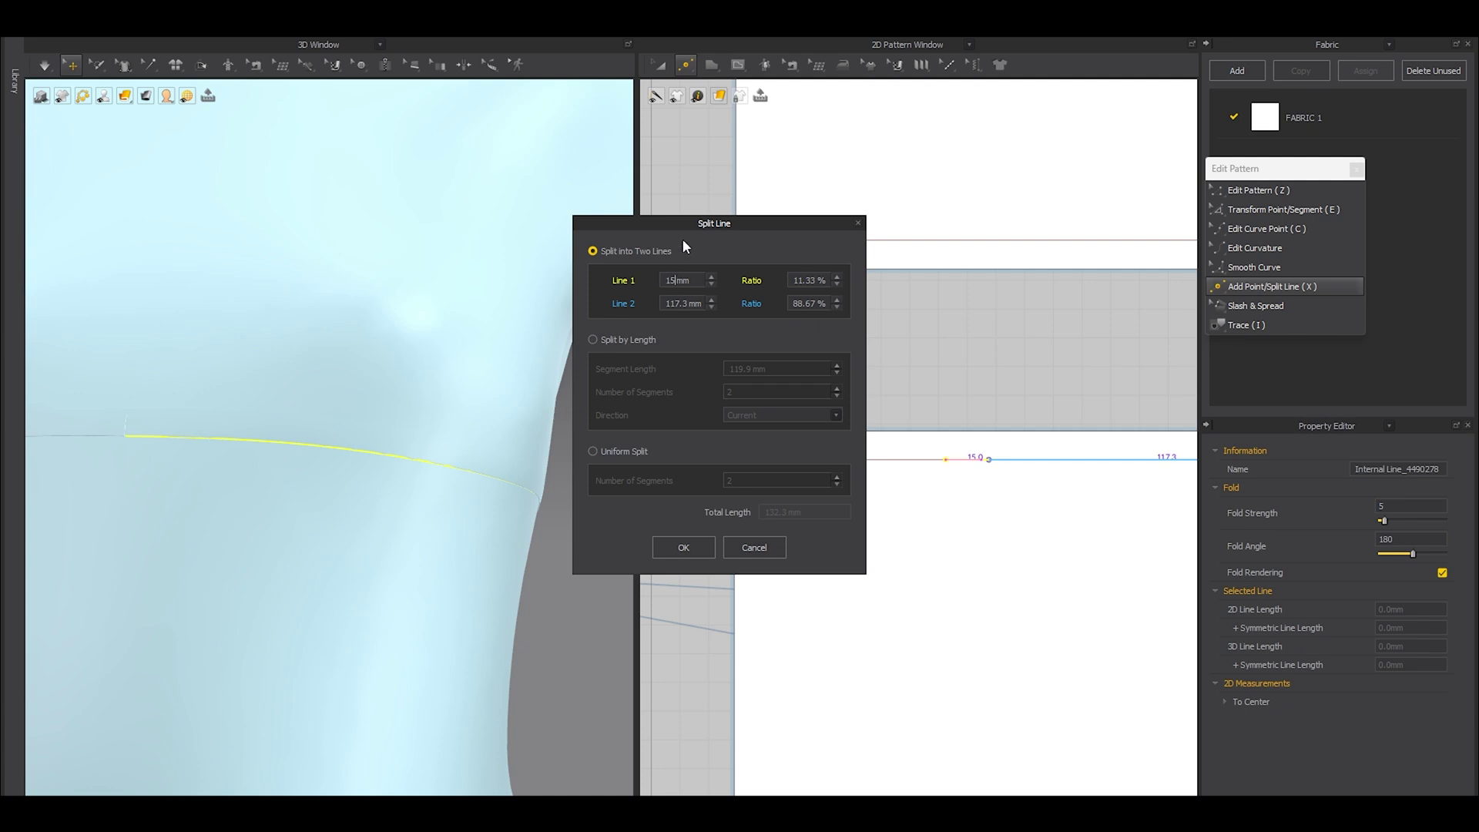
drag(683, 224, 660, 217)
click(663, 539)
scroll(1004, 394, up, 3)
middle_drag(863, 447, 841, 311)
scroll(840, 349, down, 9)
key(a)
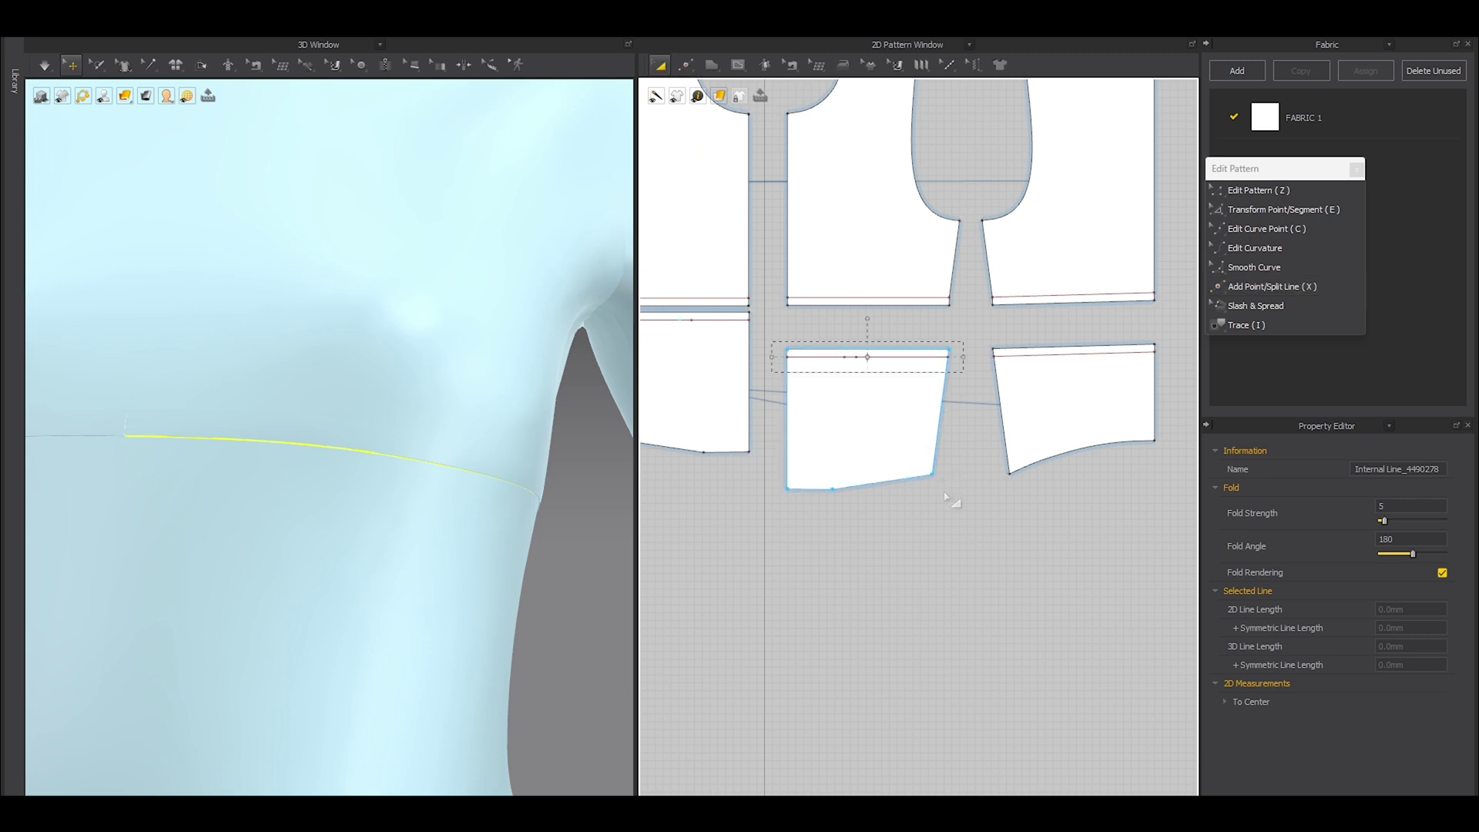
Step: Draw a long, narrow vertical rectangle pattern as a strip below the lower front piece
middle_drag(940, 533, 923, 422)
key(s)
mouse_move(909, 410)
mouse_down()
mouse_move(938, 528)
mouse_move(929, 581)
mouse_up()
Step: Adjust the strip's width to 15 mm by editing its outline
scroll(927, 416, up, 4)
key(z)
scroll(877, 413, up, 3)
click(876, 432)
click(963, 414)
drag(986, 465, 937, 474)
scroll(937, 473, down, 2)
scroll(934, 470, down, 3)
key(a)
Step: Move the Edit Pattern palette off the fabric list and add a second fabric, FABRIC 2
click(916, 510)
drag(1239, 171, 900, 103)
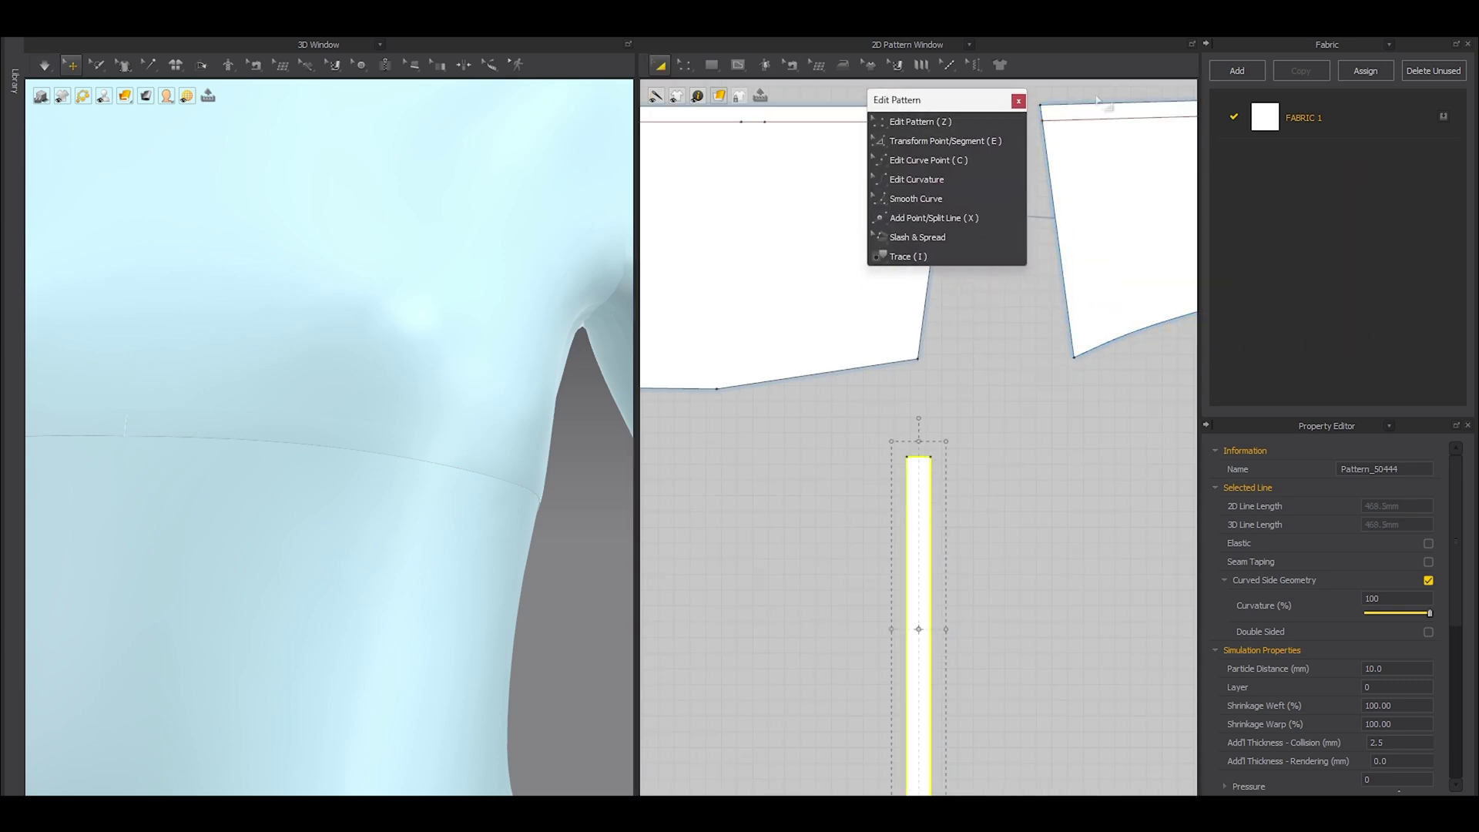
click(1233, 71)
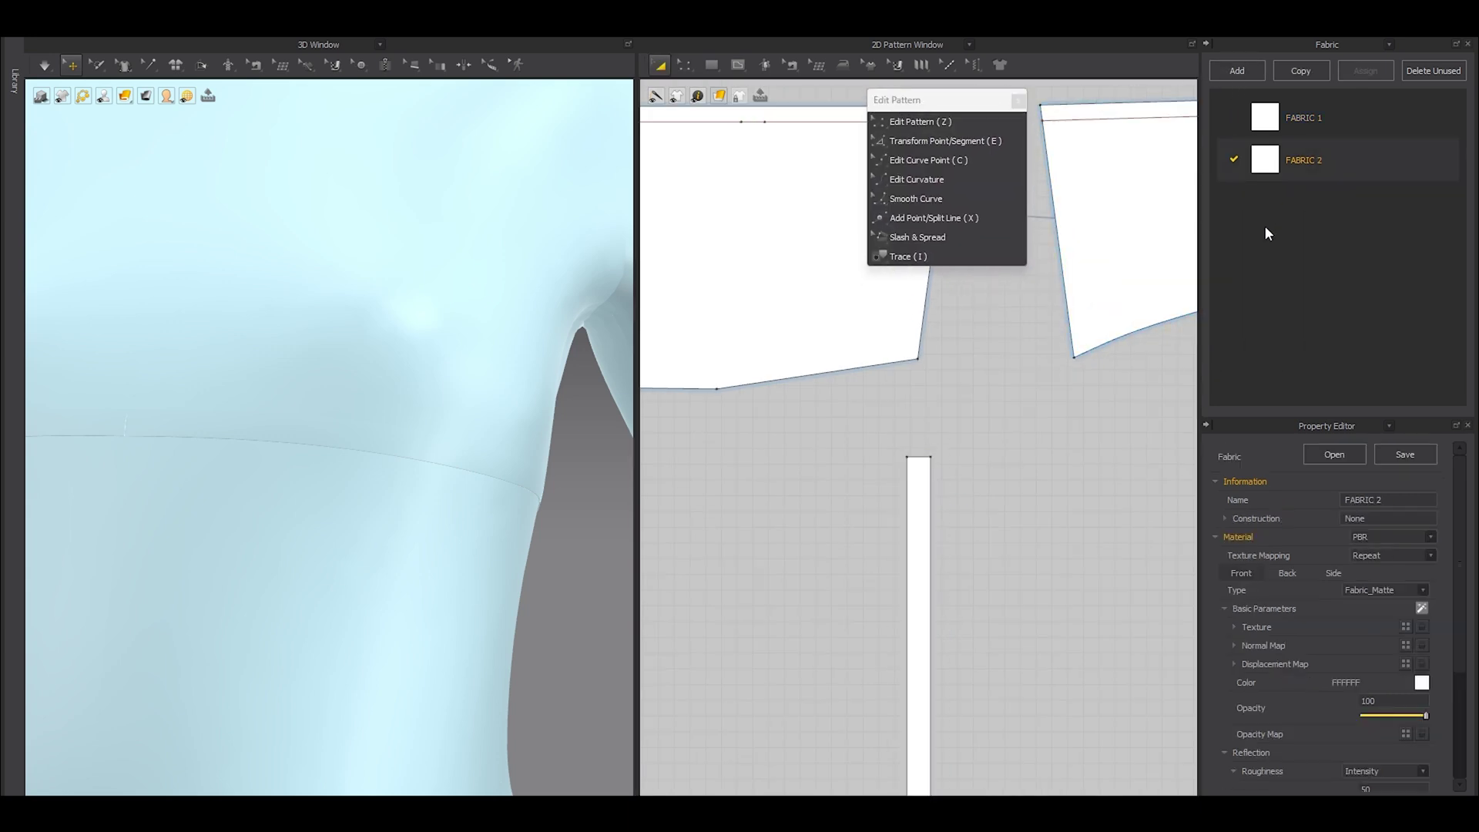
Step: Assign FABRIC 2 to the narrow strip pattern
scroll(771, 412, down, 3)
scroll(770, 412, down, 3)
drag(732, 185, 840, 432)
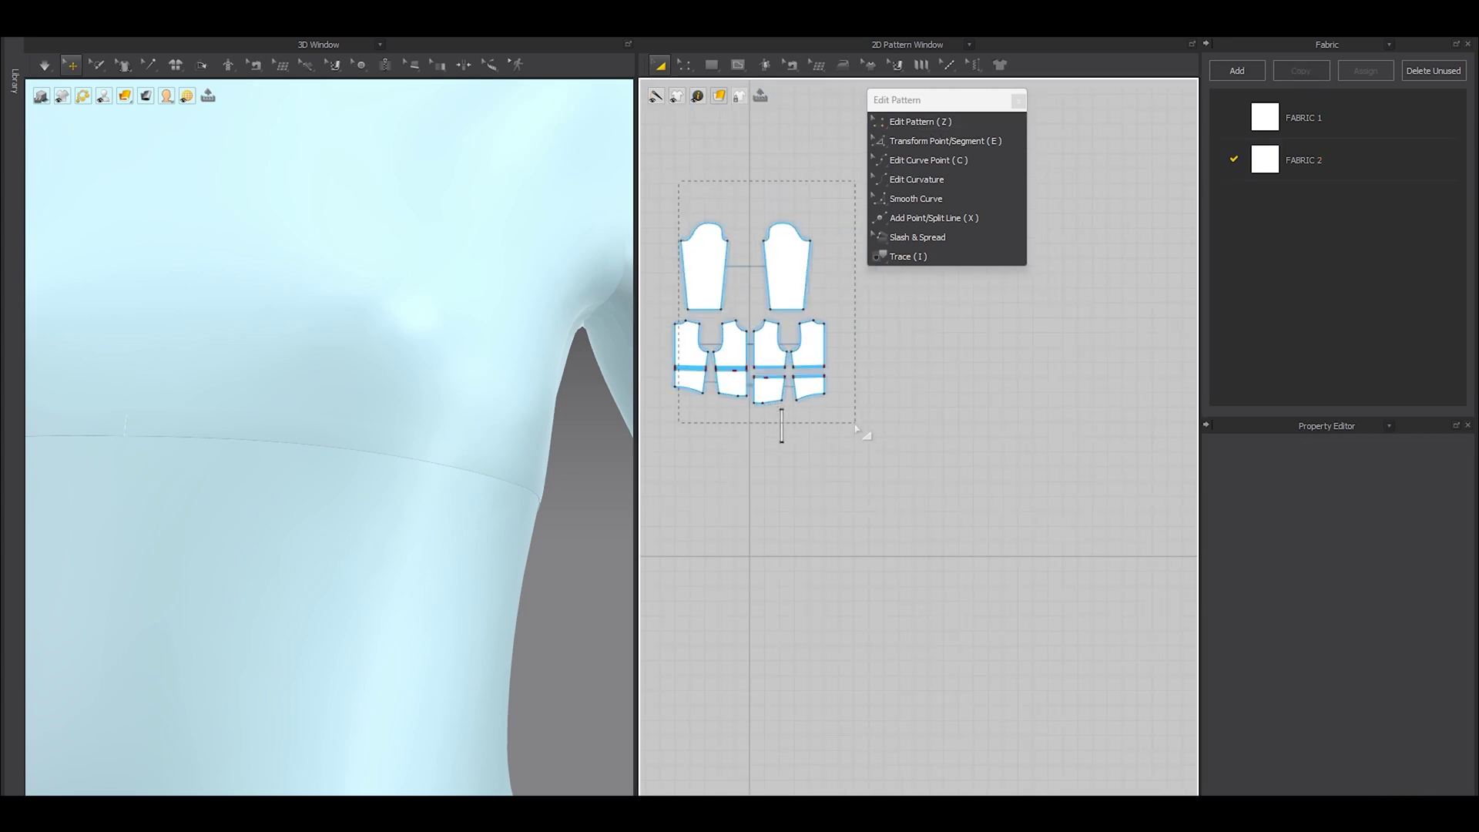
scroll(793, 413, up, 5)
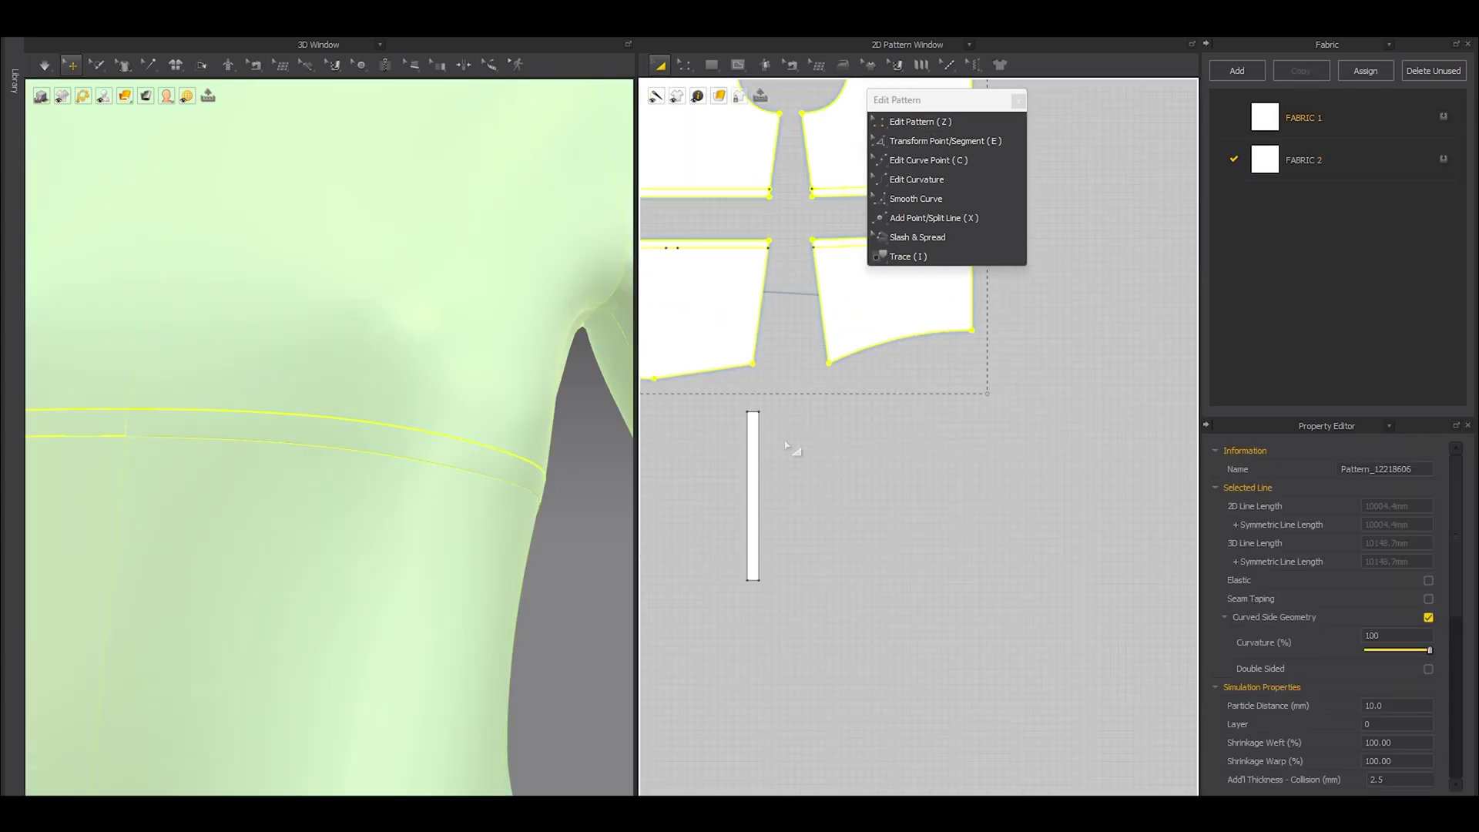
click(746, 457)
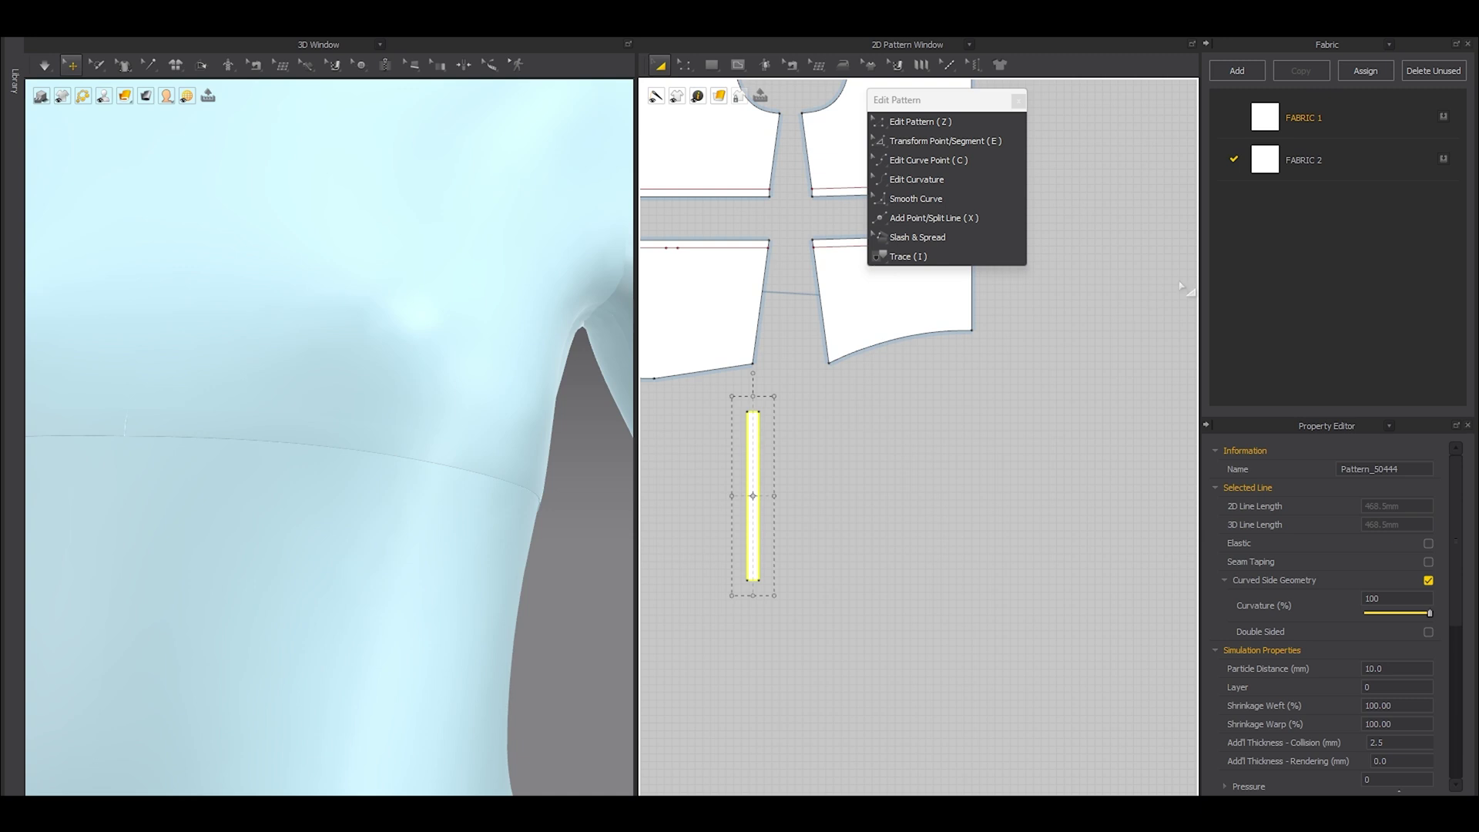
click(1362, 160)
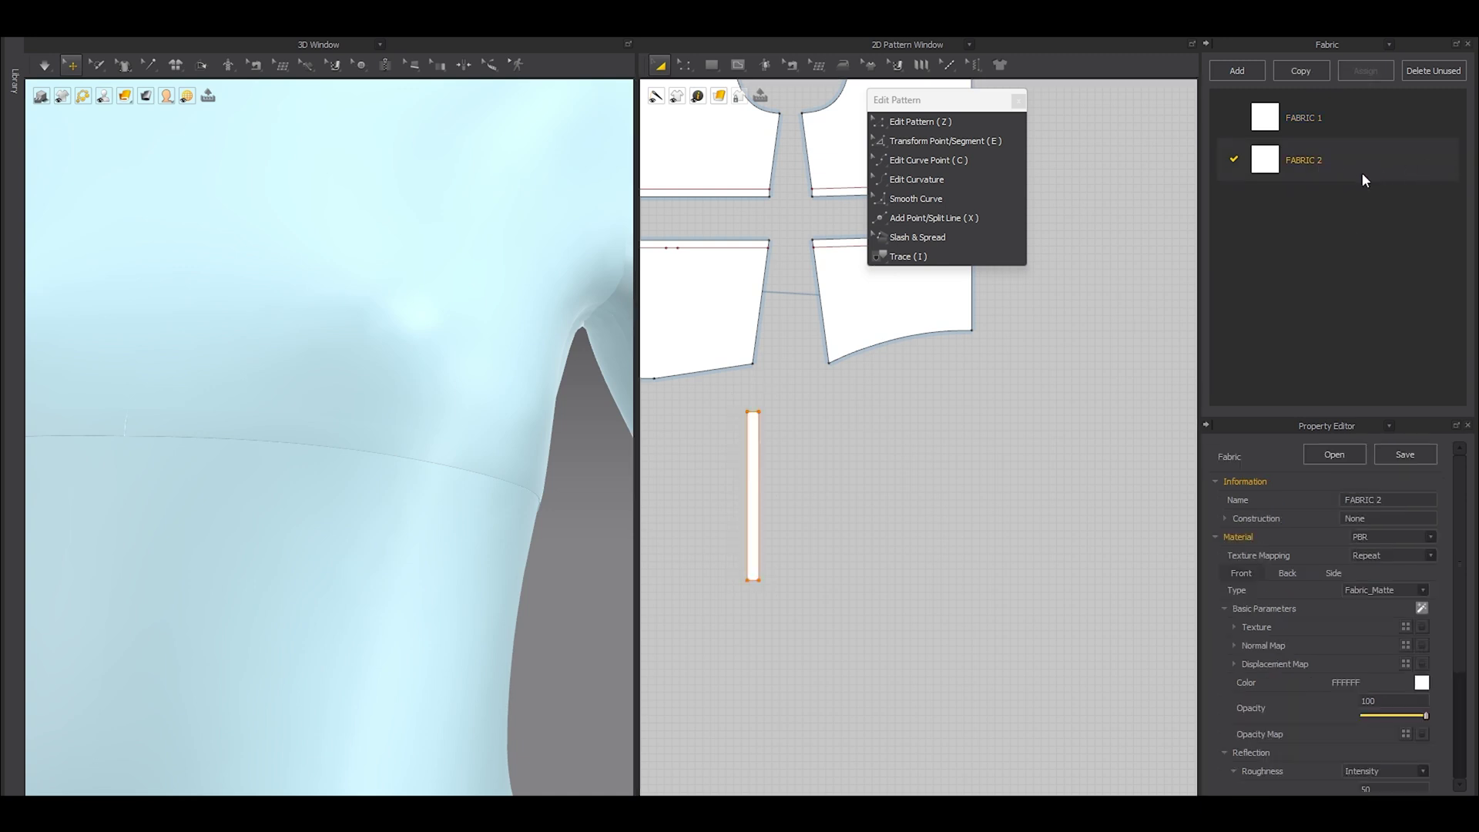
Step: Look through the physical property presets available for FABRIC 2
scroll(1348, 689, down, 2)
click(1396, 761)
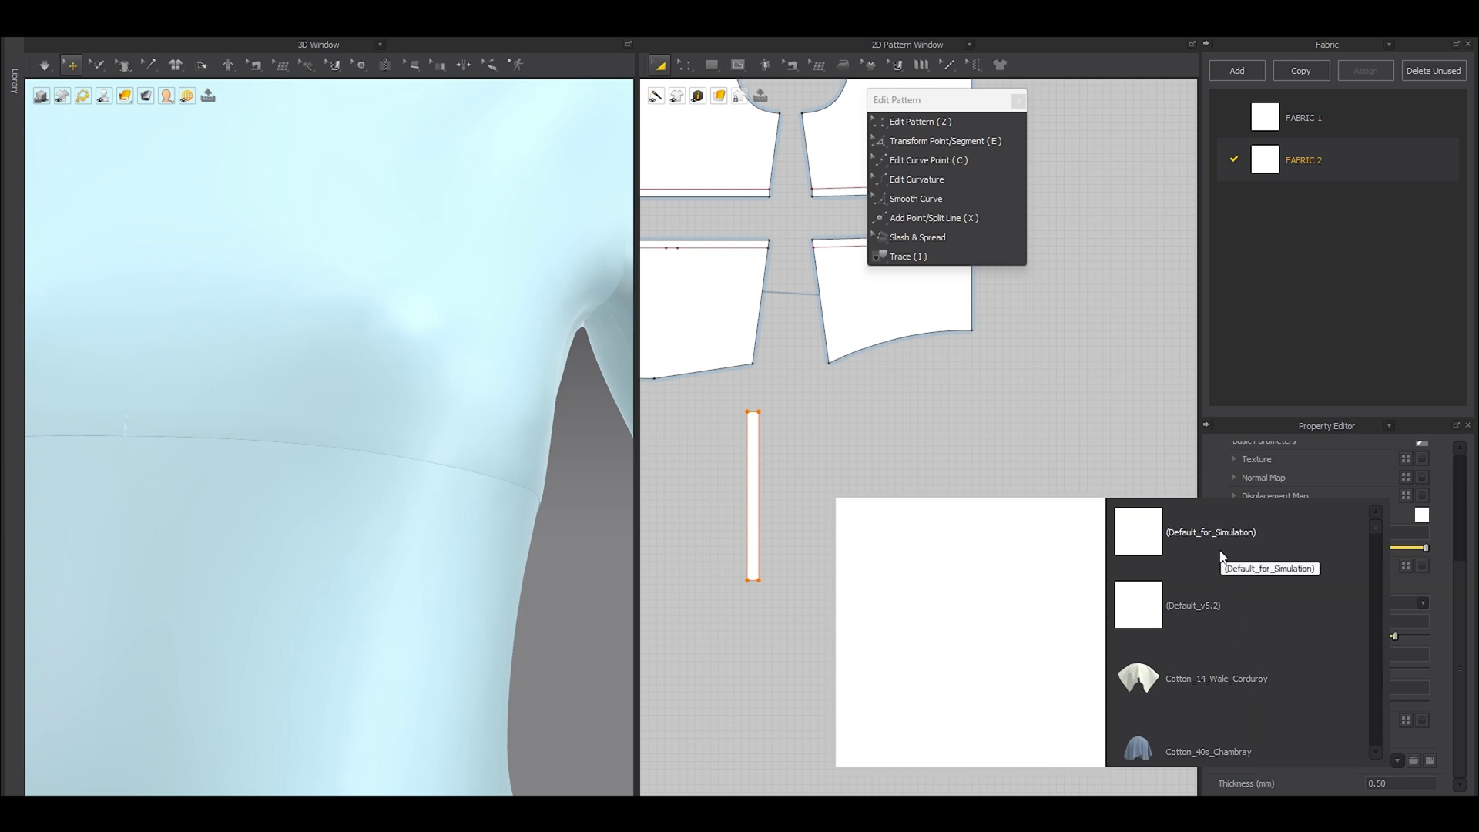
click(881, 436)
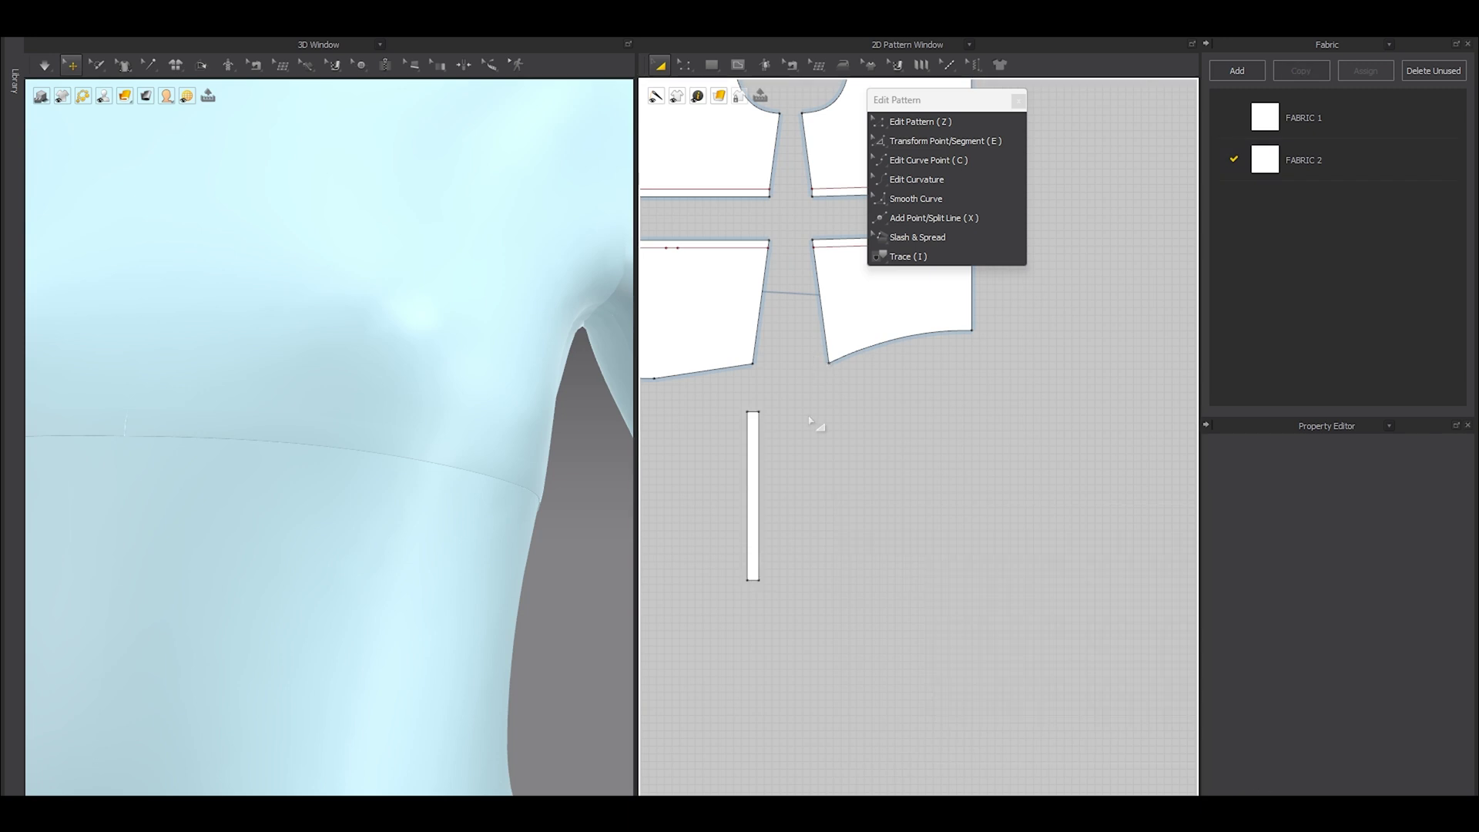
Step: Detach the Sewing tools as a floating palette below the Edit Pattern palette
middle_drag(790, 383, 848, 439)
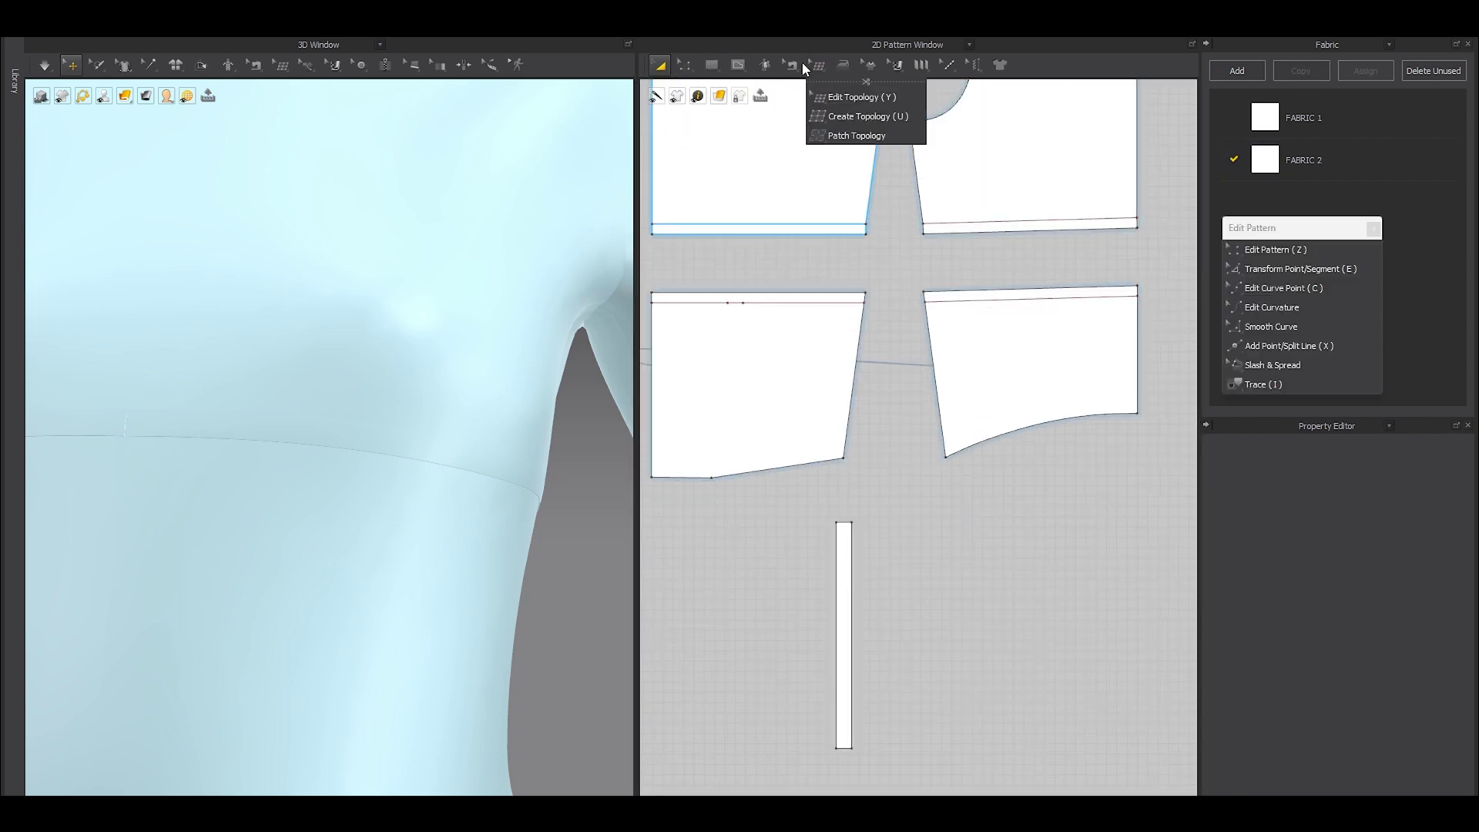
mouse_move(800, 63)
drag(815, 87, 1253, 404)
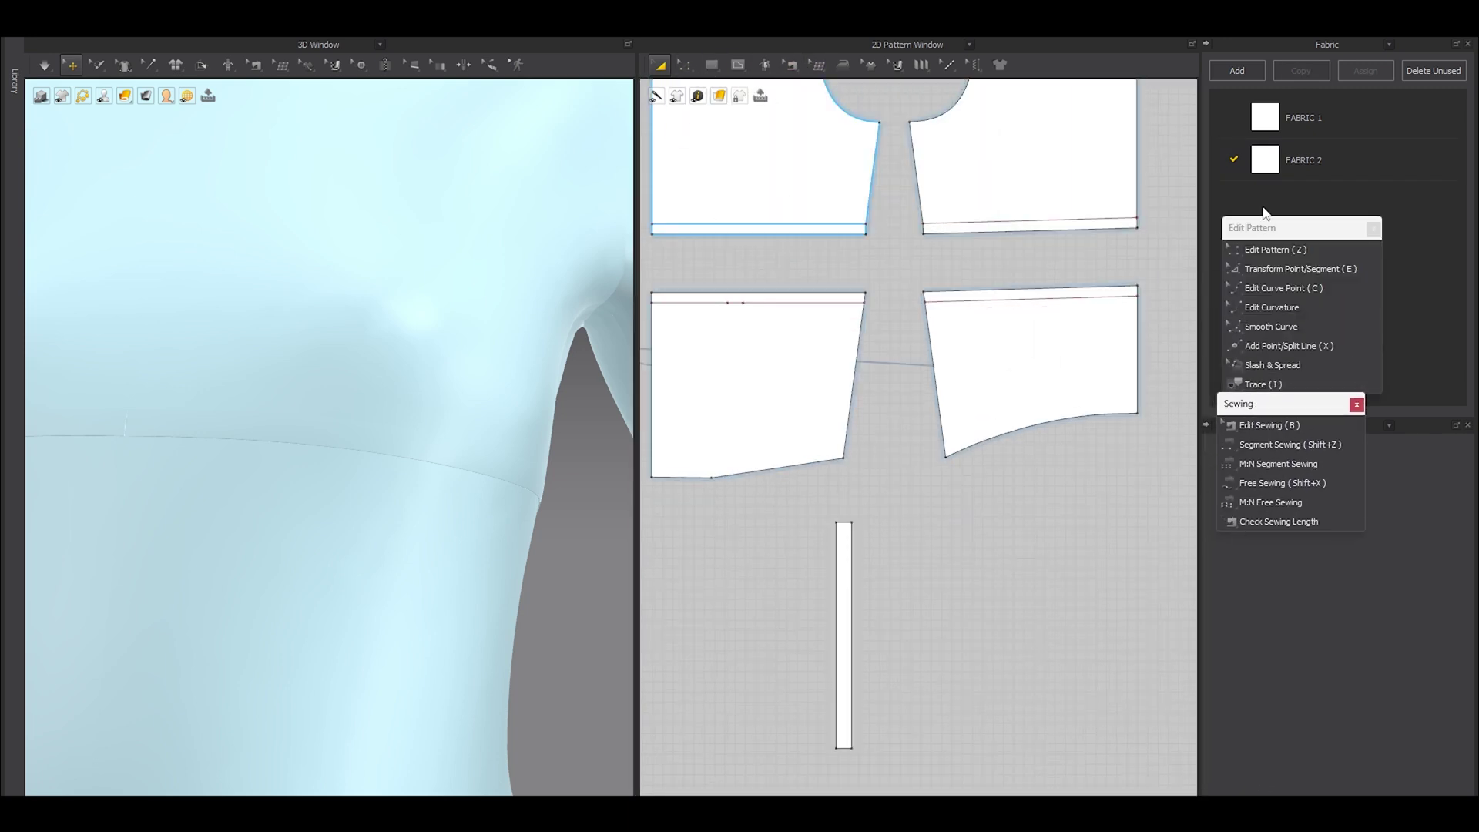
Step: Sew the strip's upper edge to the 15 mm segment on the lower front piece's internal line with Segment Sewing
click(1297, 432)
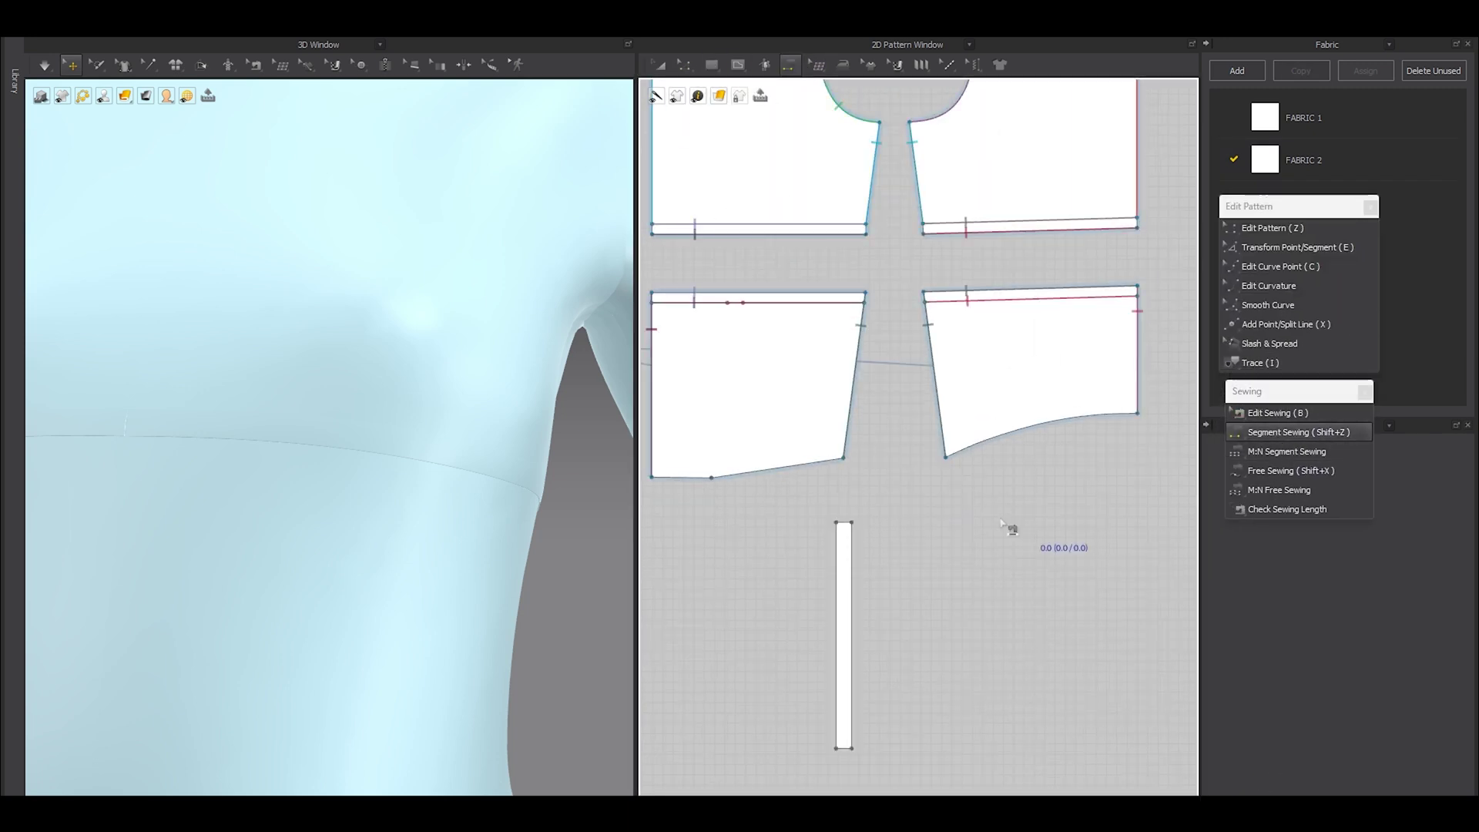
scroll(834, 536, up, 3)
click(850, 514)
scroll(838, 523, down, 3)
scroll(894, 424, up, 3)
scroll(825, 429, down, 1)
scroll(831, 433, up, 5)
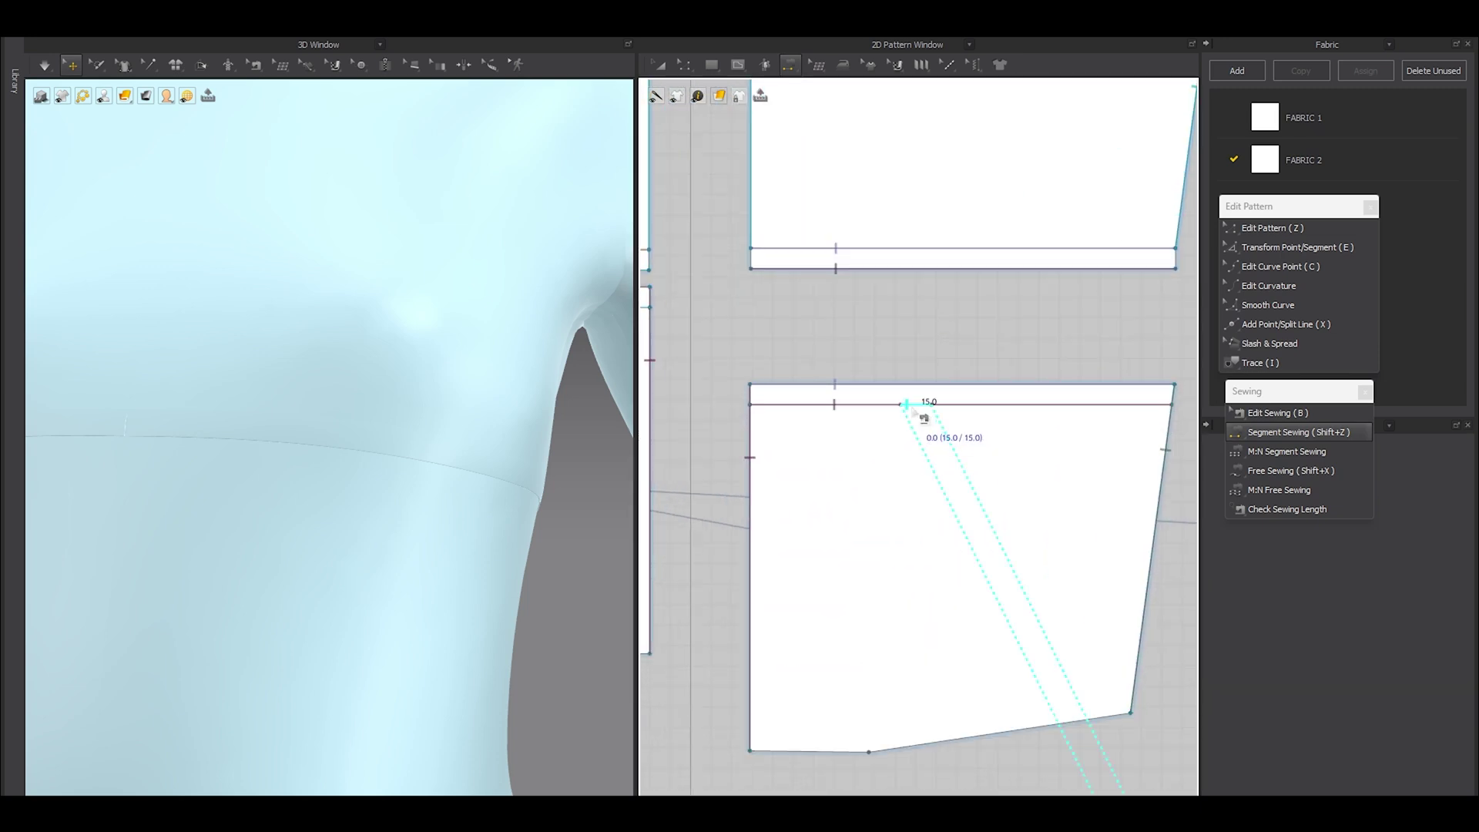
click(915, 408)
key(a)
Step: Position the strip in the 3D view in front of the lower front piece, hanging just below its sewn segment
scroll(493, 449, down, 8)
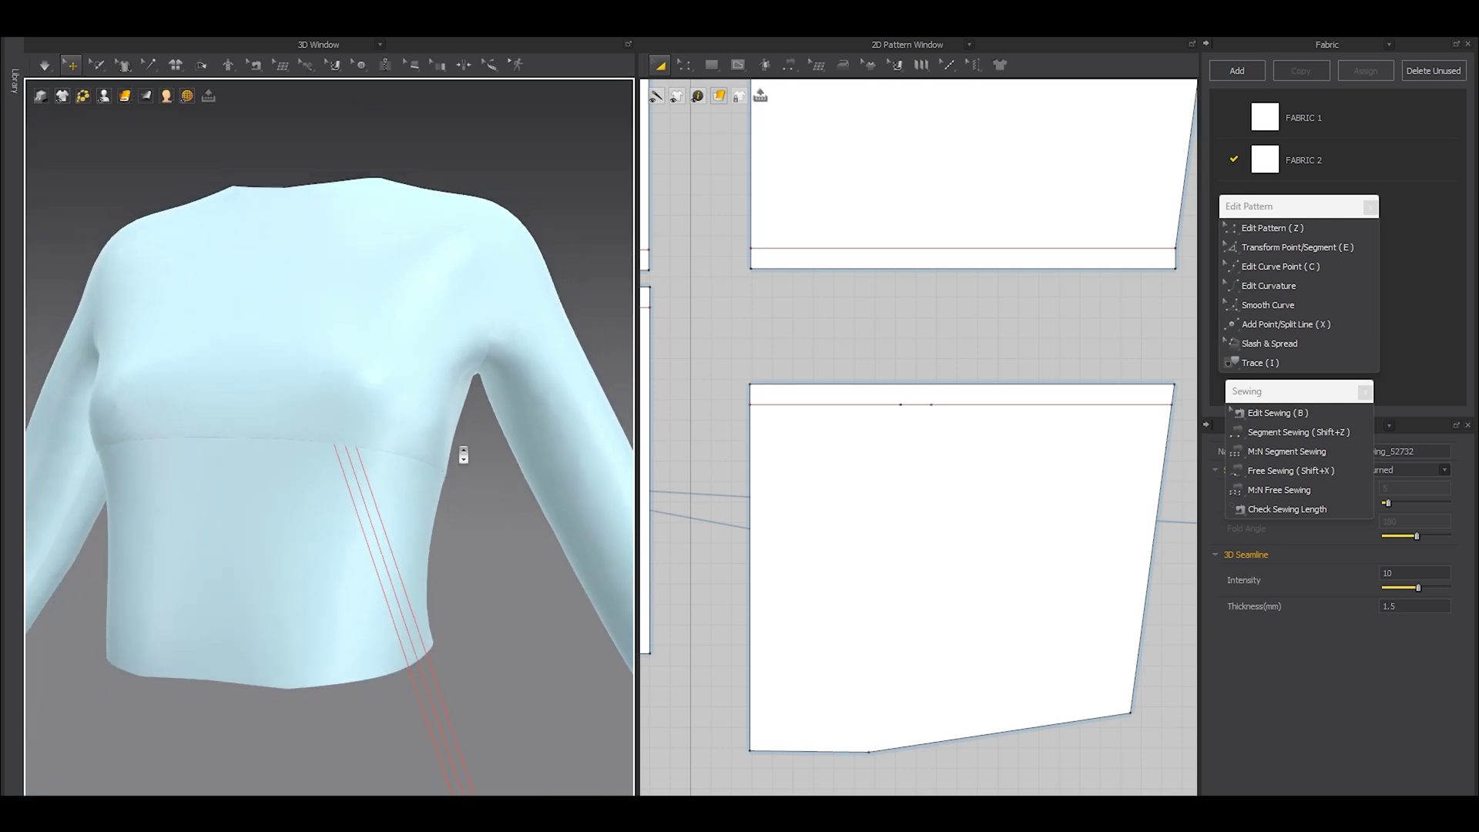
click(400, 653)
drag(399, 653, 332, 470)
scroll(465, 514, up, 5)
right_drag(344, 560, 306, 572)
scroll(493, 532, up, 5)
drag(552, 540, 518, 530)
scroll(409, 581, down, 5)
right_drag(409, 581, 460, 587)
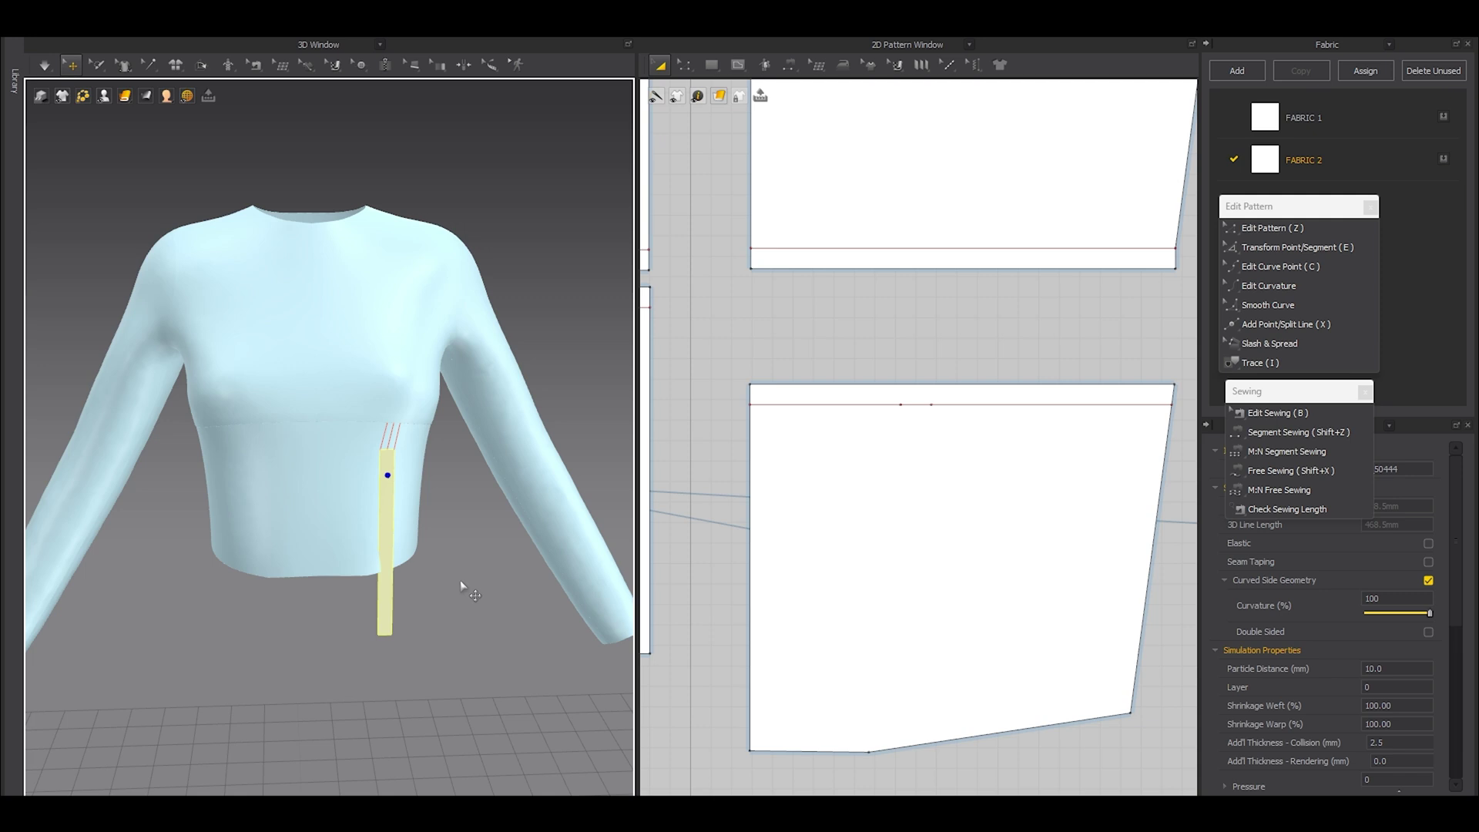
scroll(362, 504, up, 3)
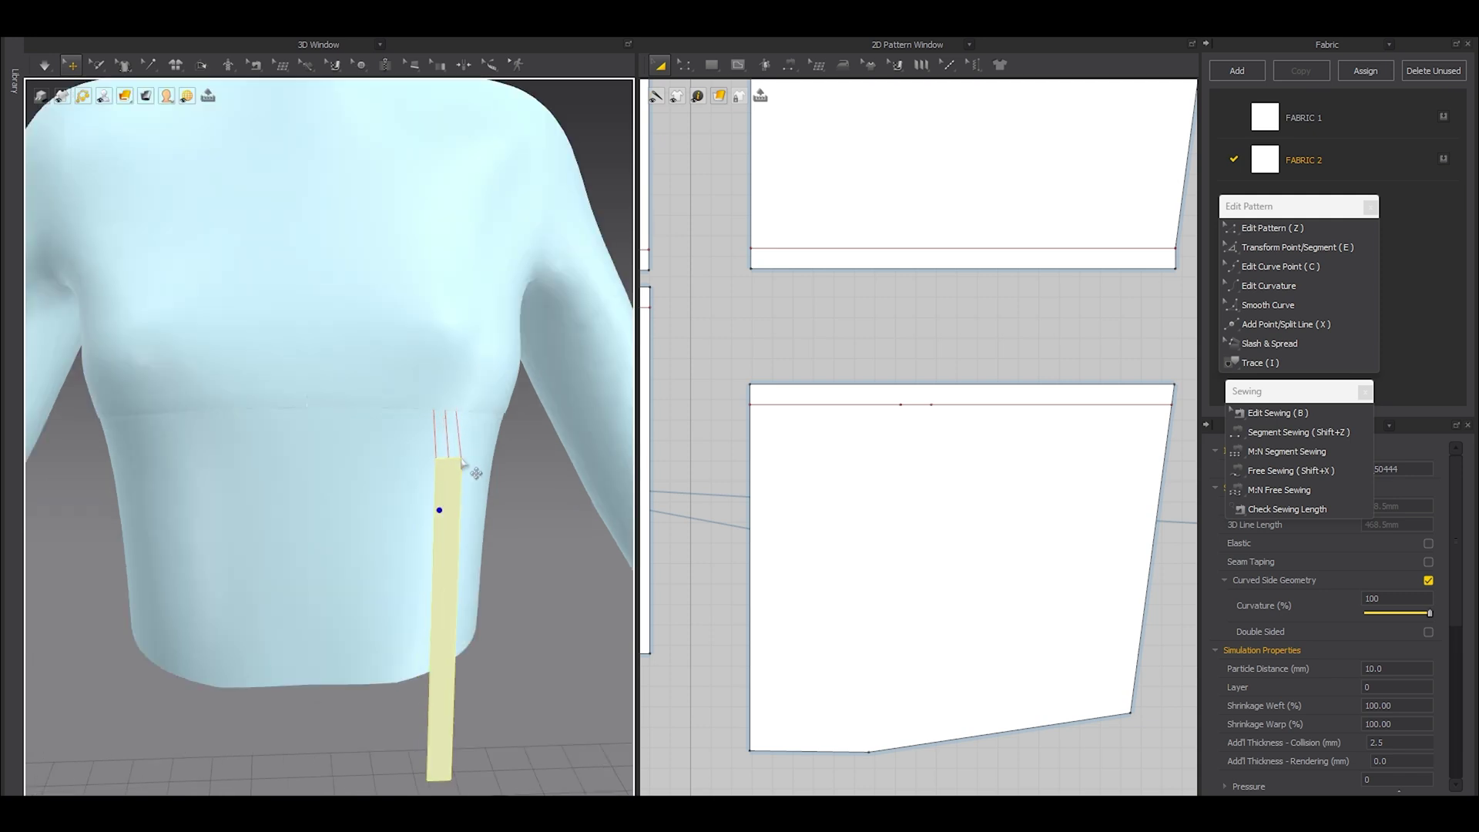
Step: Reverse the sewing direction between the strip's upper edge and the 15 mm internal line segment
key(b)
click(929, 406)
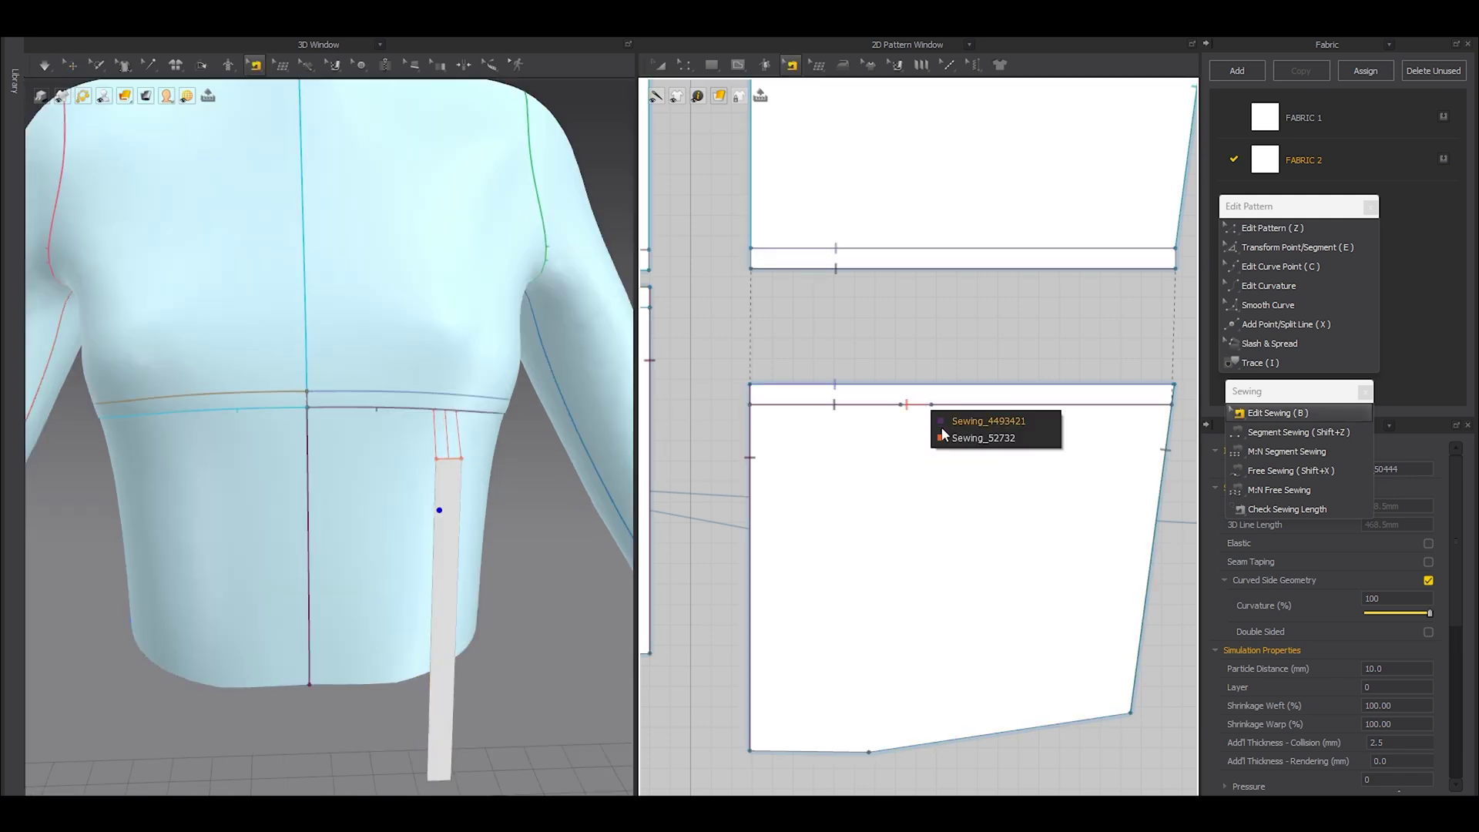
click(943, 437)
right_click(1003, 621)
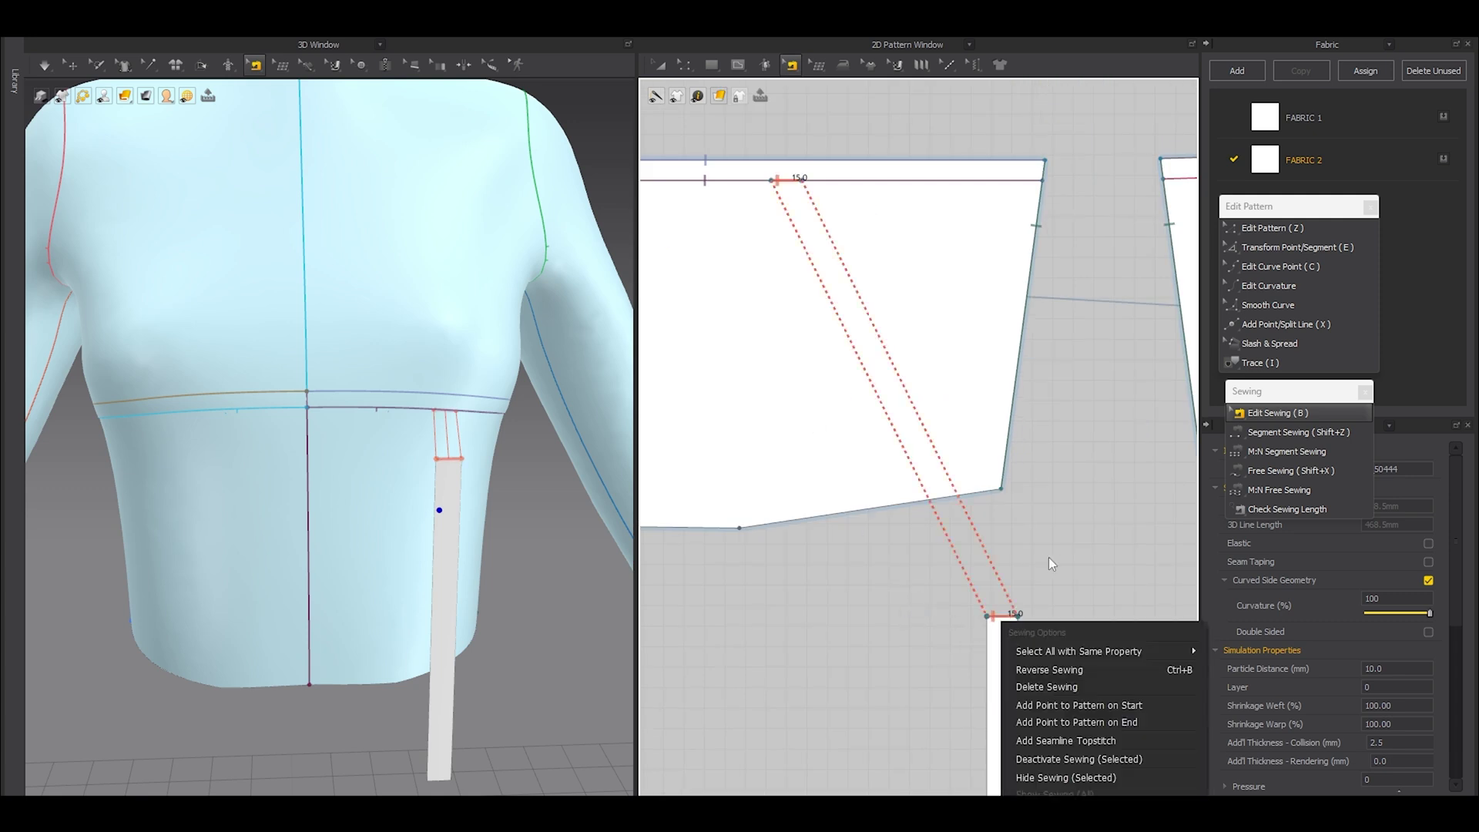
click(1053, 668)
scroll(479, 505, up, 3)
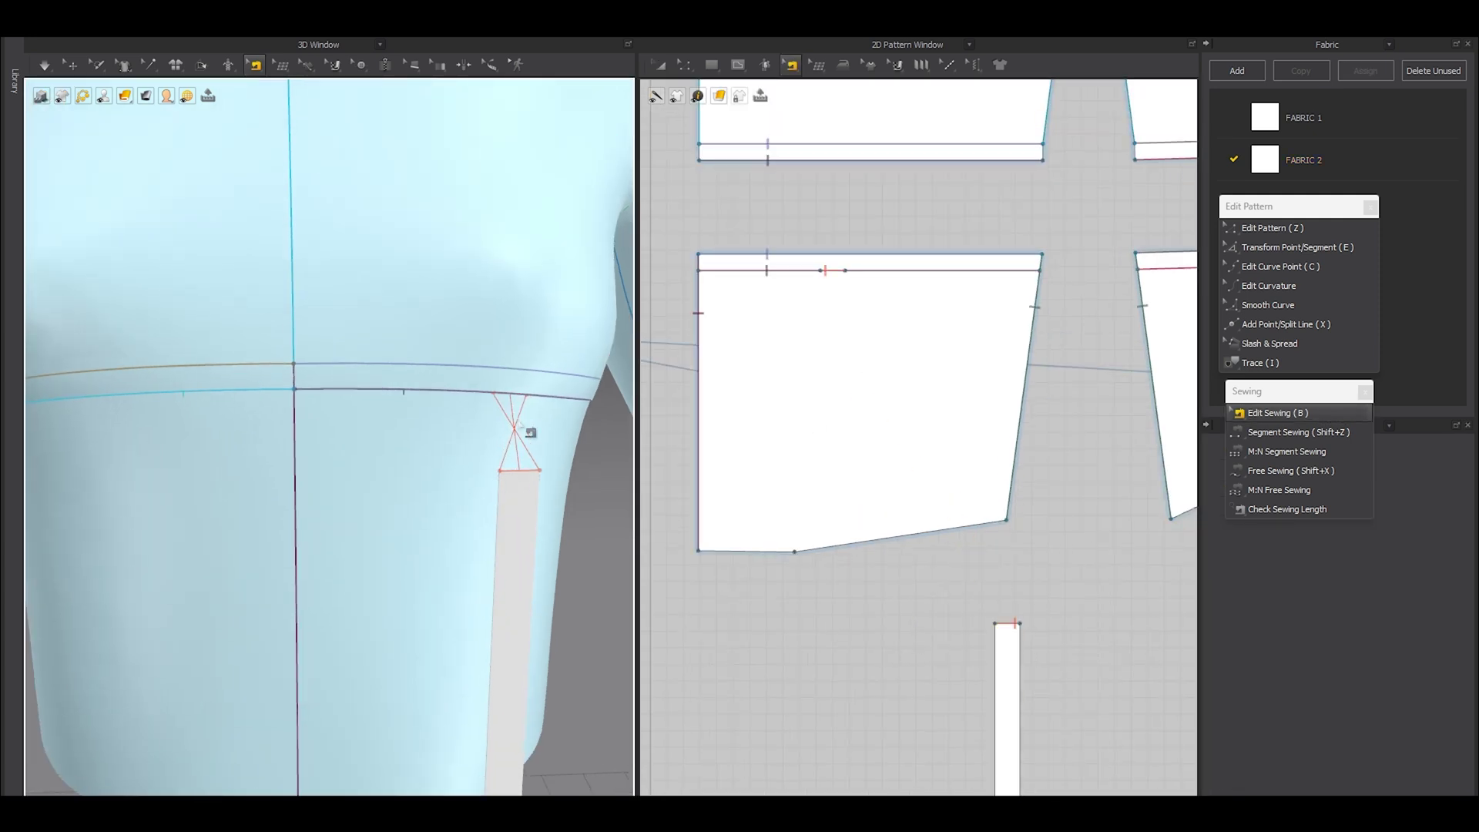
Step: Reverse the crossed seam joining the strip to the lower front piece, and simulate the garment to settle the strip
click(1266, 419)
right_click(1013, 625)
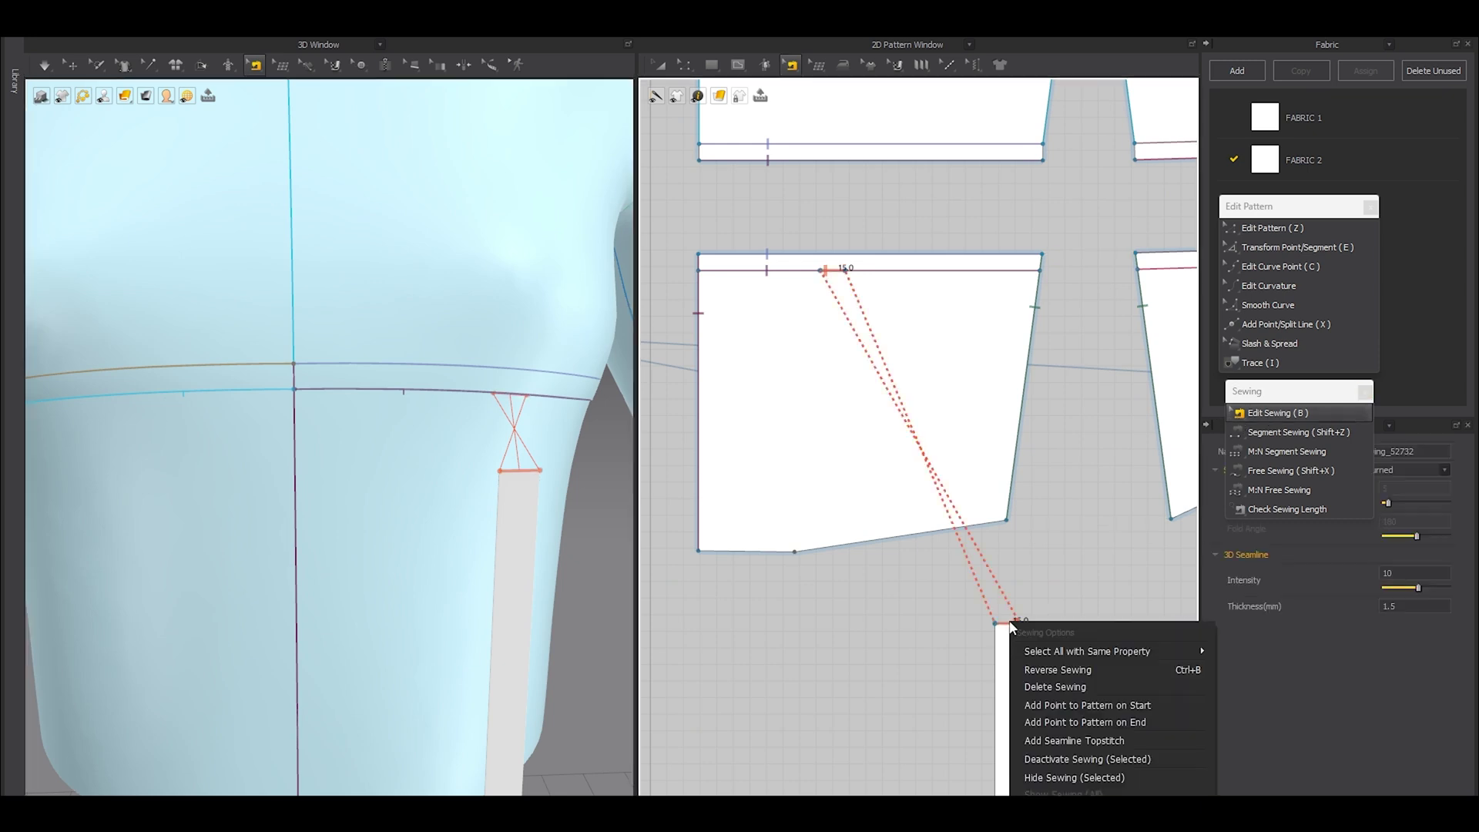
click(1037, 671)
scroll(475, 528, down, 2)
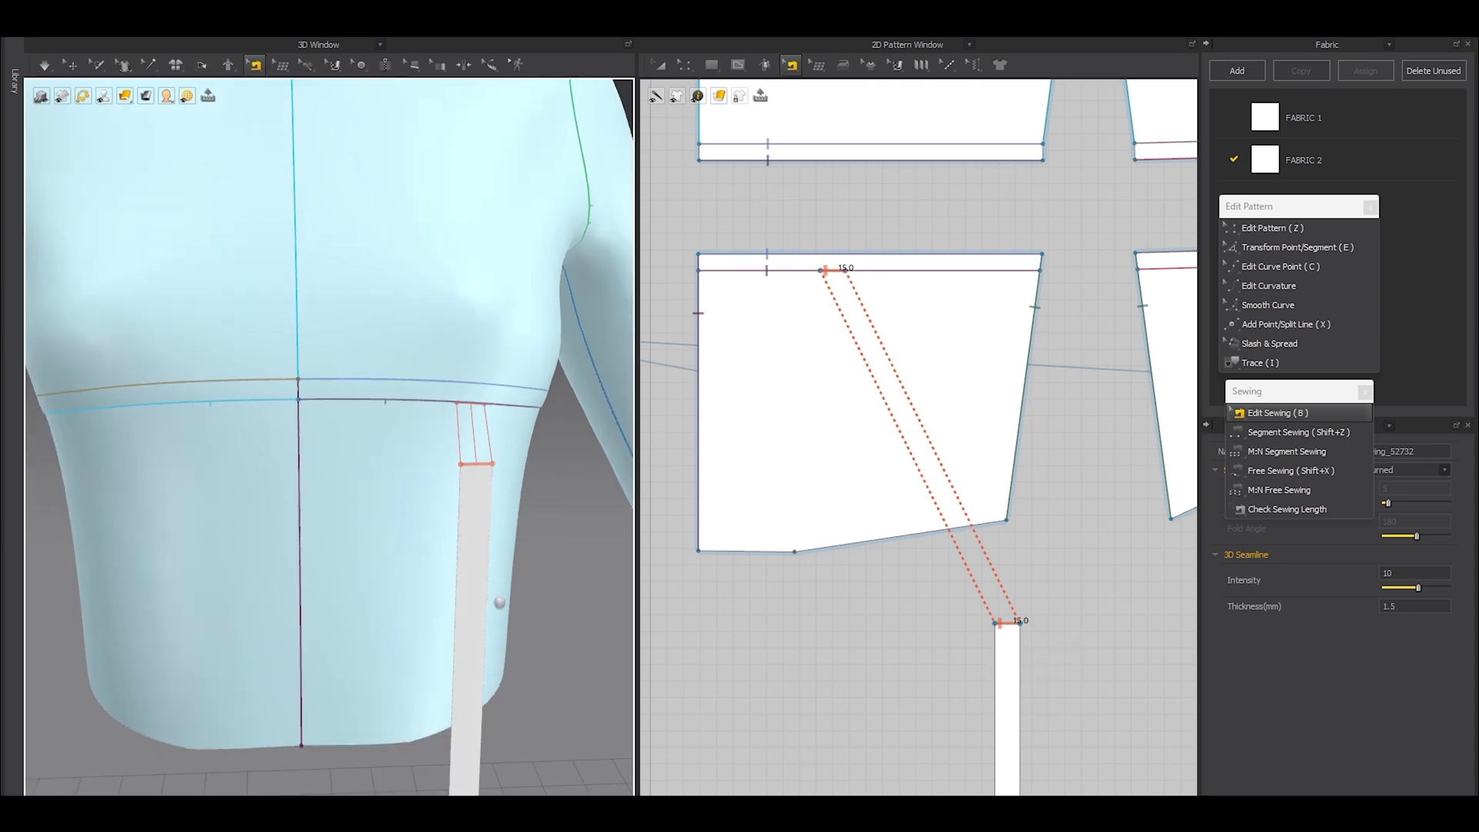
middle_drag(499, 601, 459, 565)
key(space)
scroll(132, 237, down, 5)
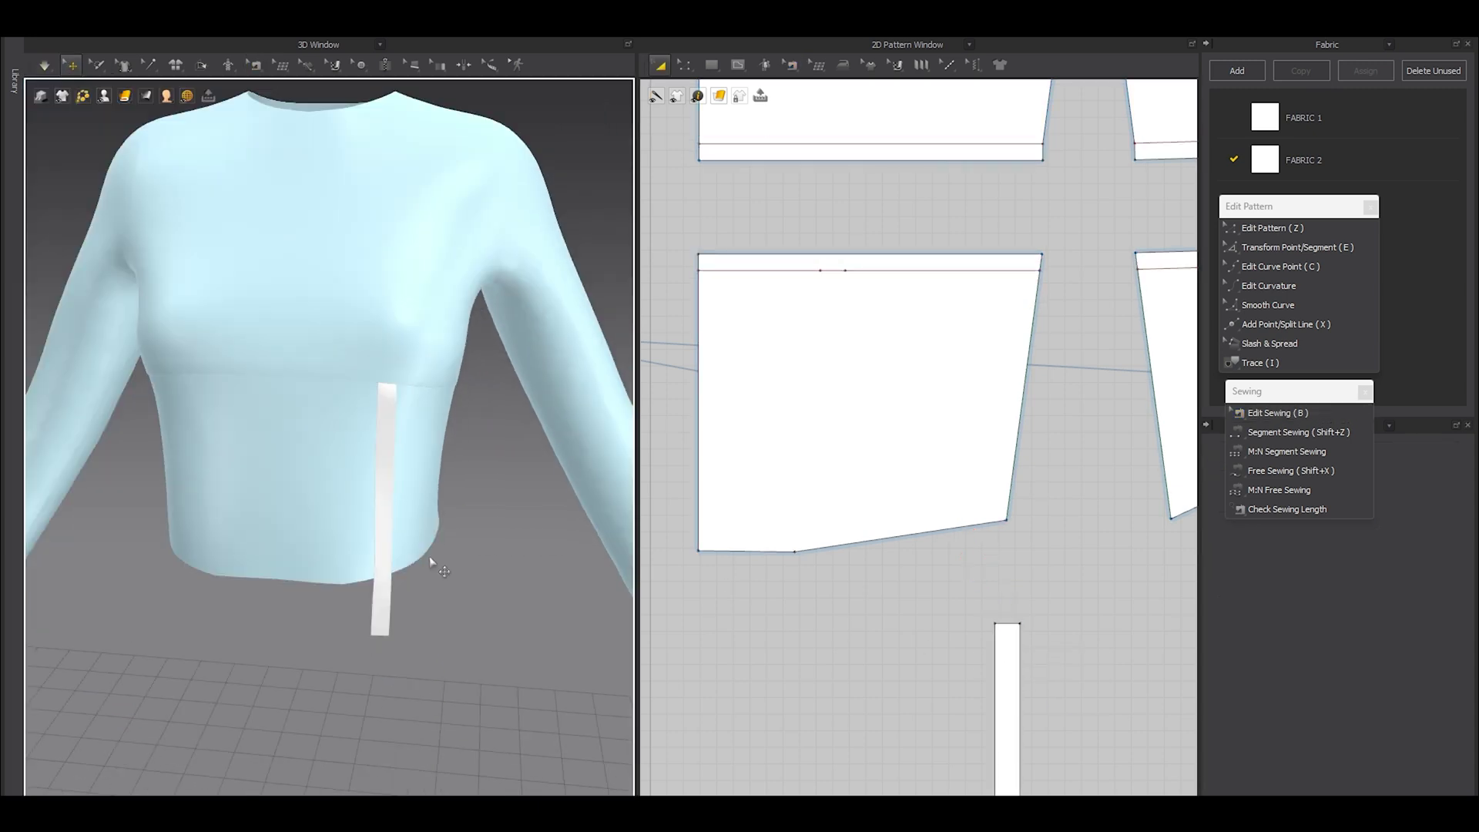
Step: Set the strip's particle distance to 3.0 mm
scroll(796, 604, down, 3)
middle_drag(952, 712, 912, 590)
click(911, 588)
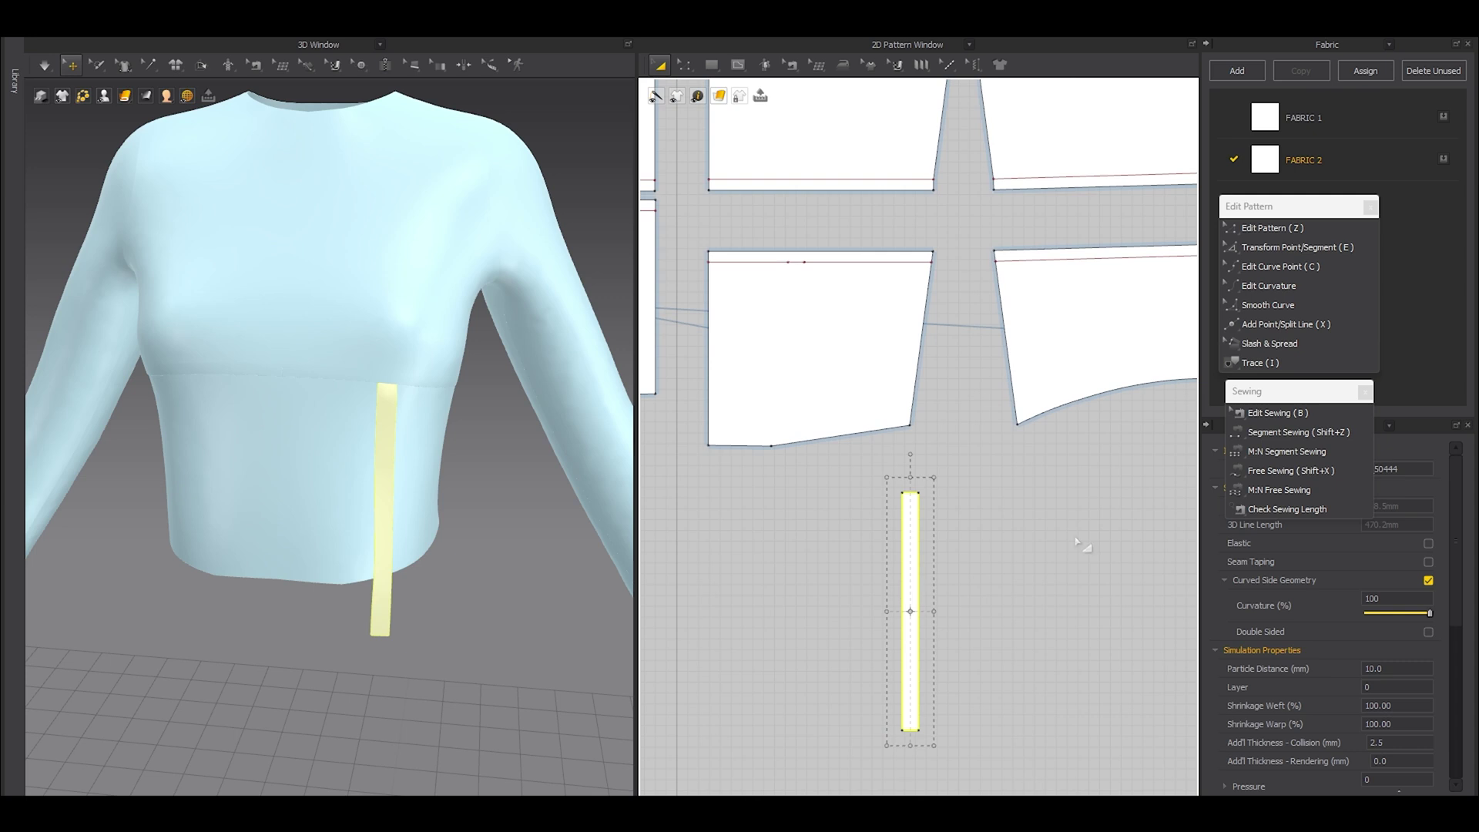
double_click(1386, 668)
text(3.0)
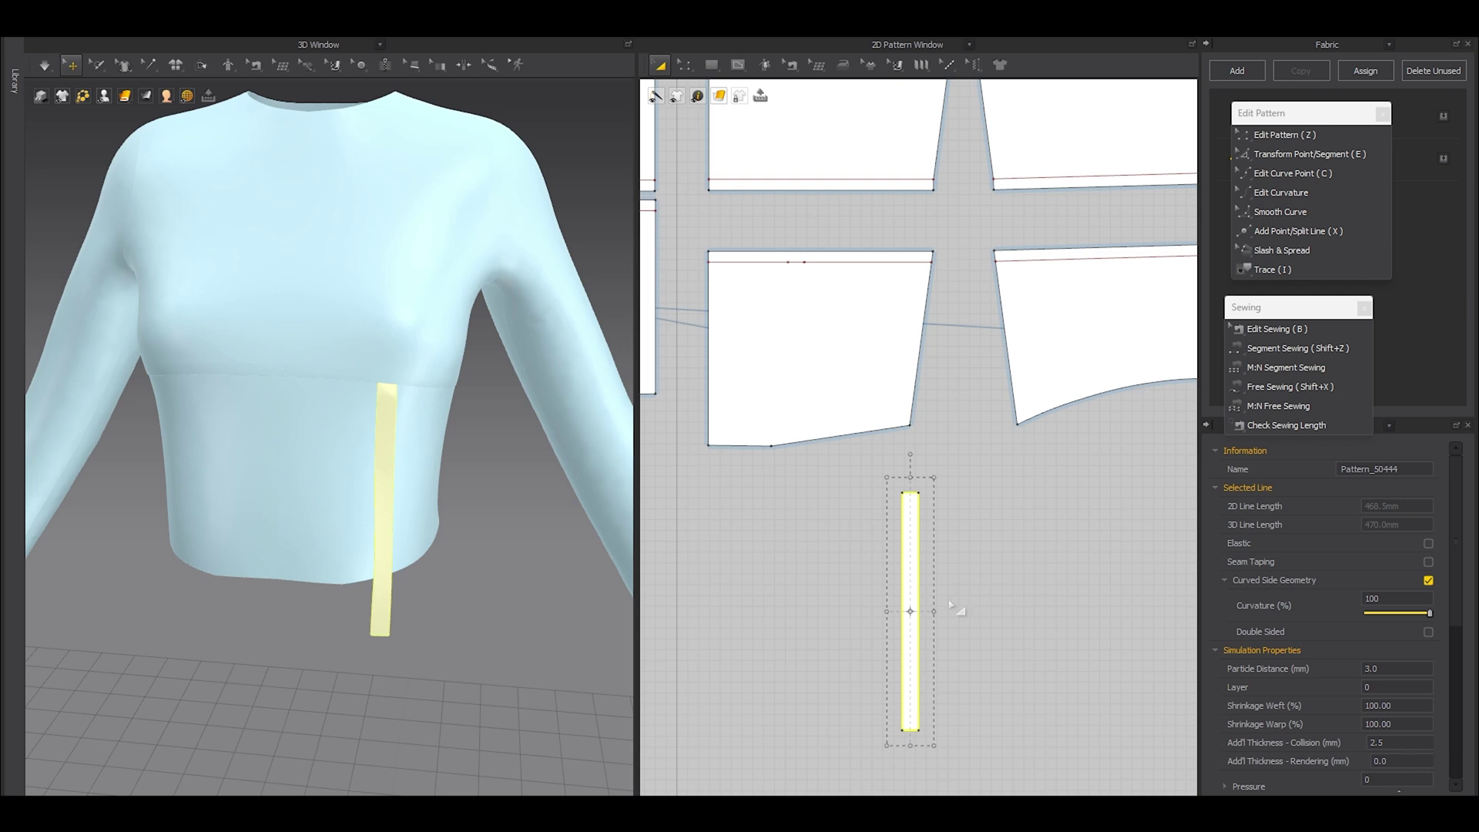
Step: Set the strip's additional rendering thickness to 1.0 mm
scroll(317, 357, up, 6)
scroll(333, 388, up, 1)
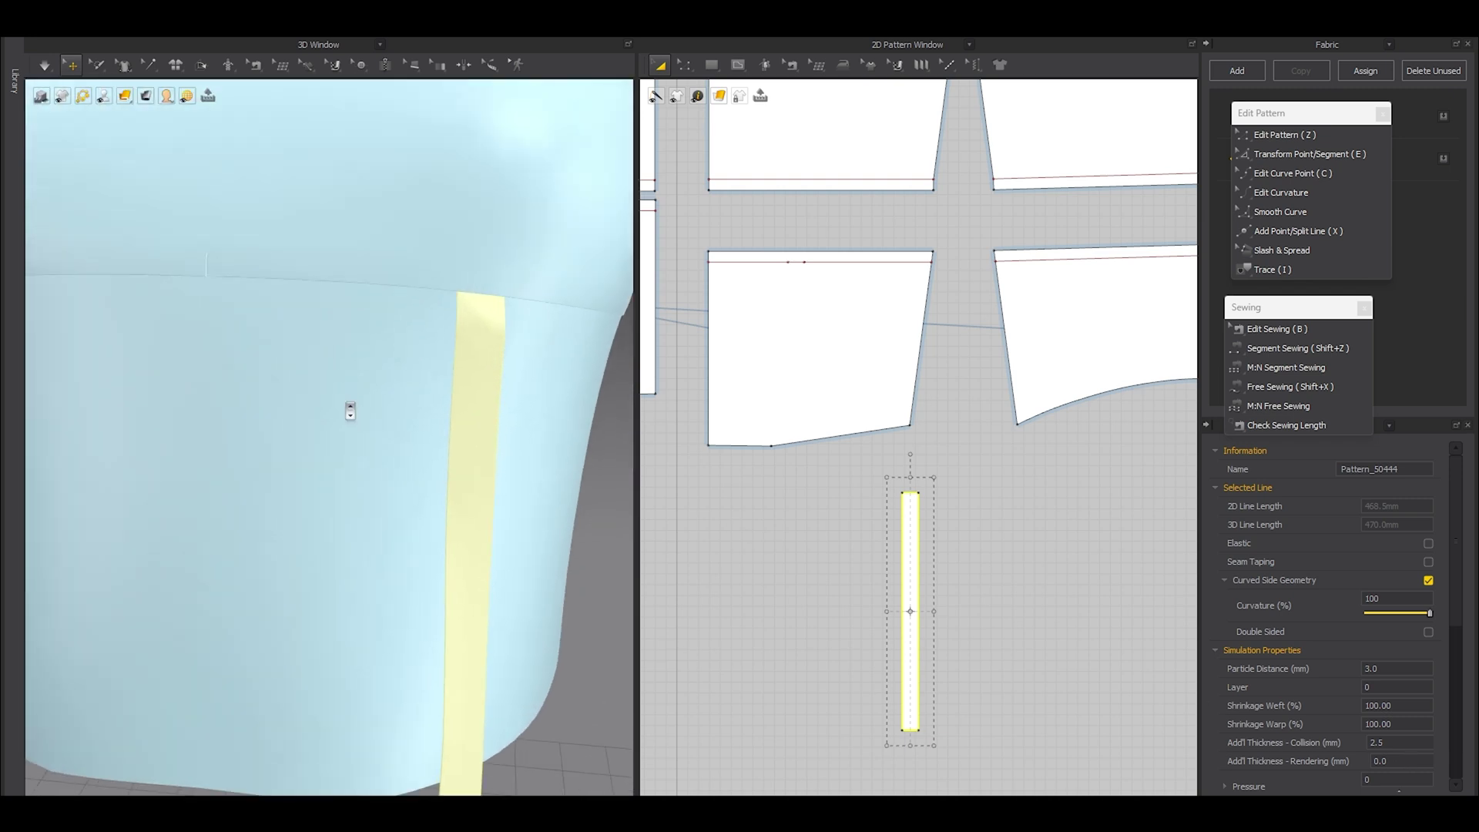
scroll(370, 423, up, 3)
right_drag(355, 433, 518, 410)
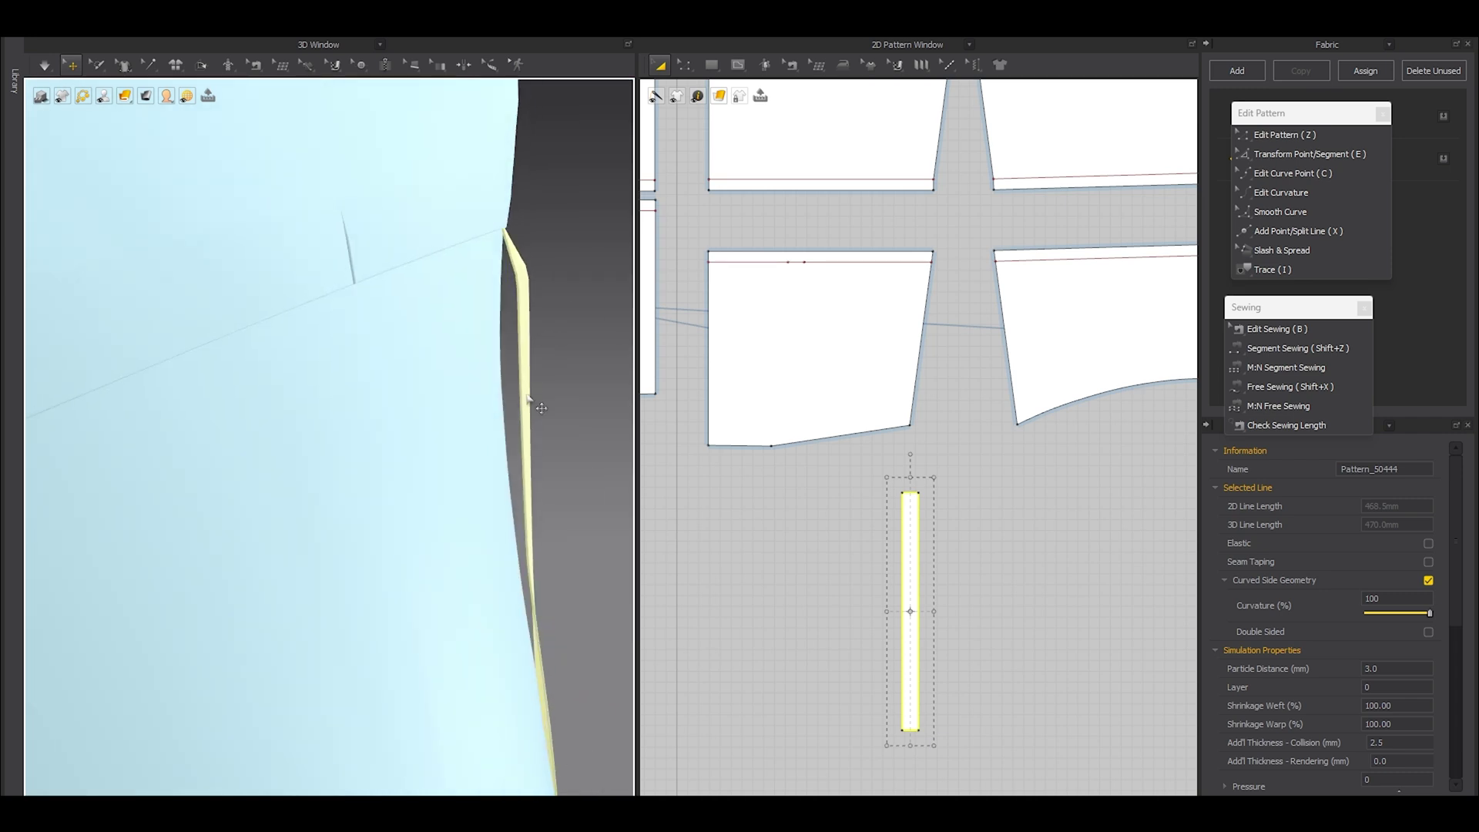
click(1394, 762)
text(1)
key(Return)
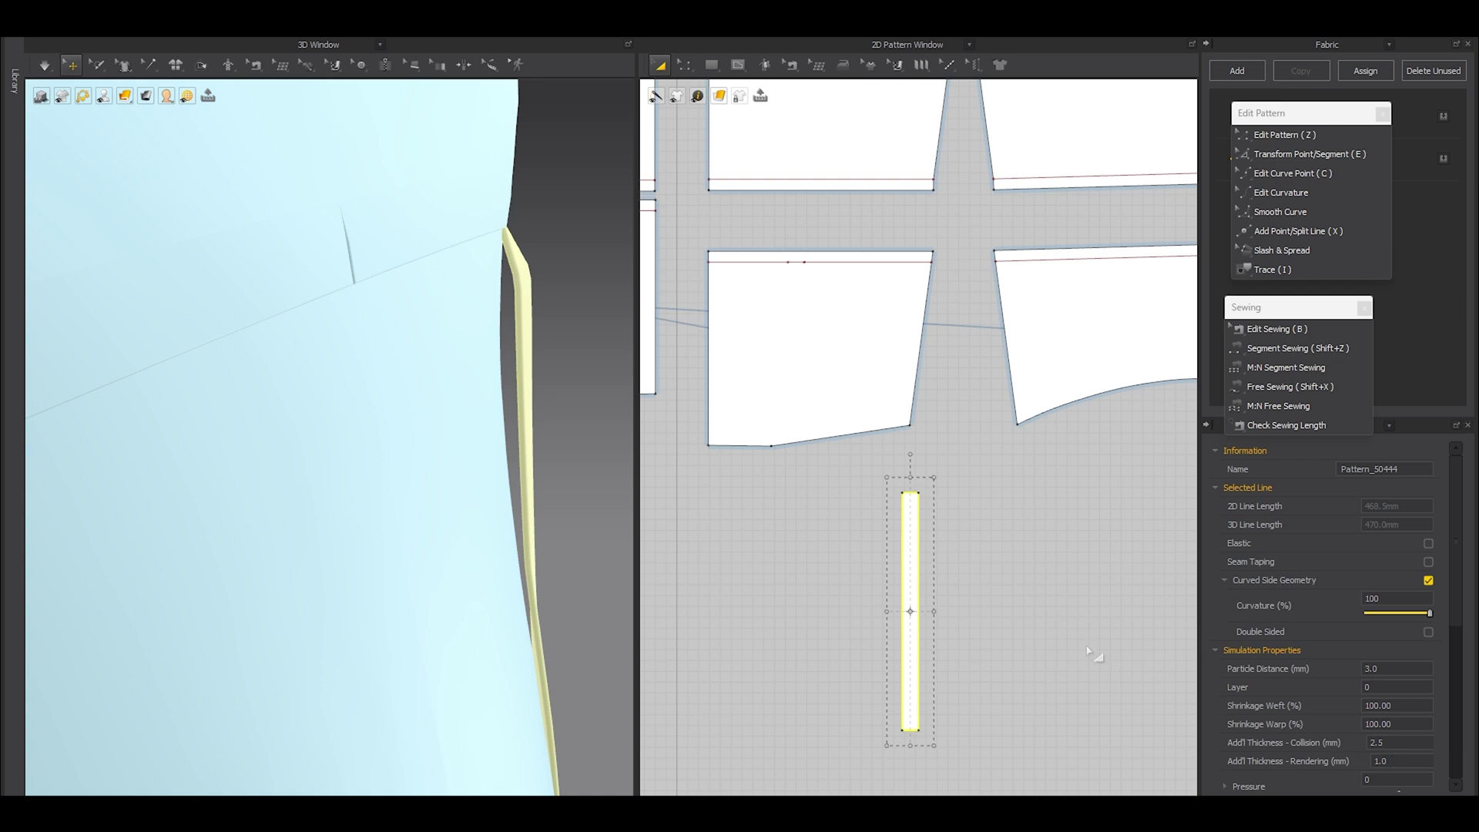
Step: Compare the strip's thickness by switching the 3D garment display to Textured Surface and back to Thick Textured Surface
mouse_move(139, 97)
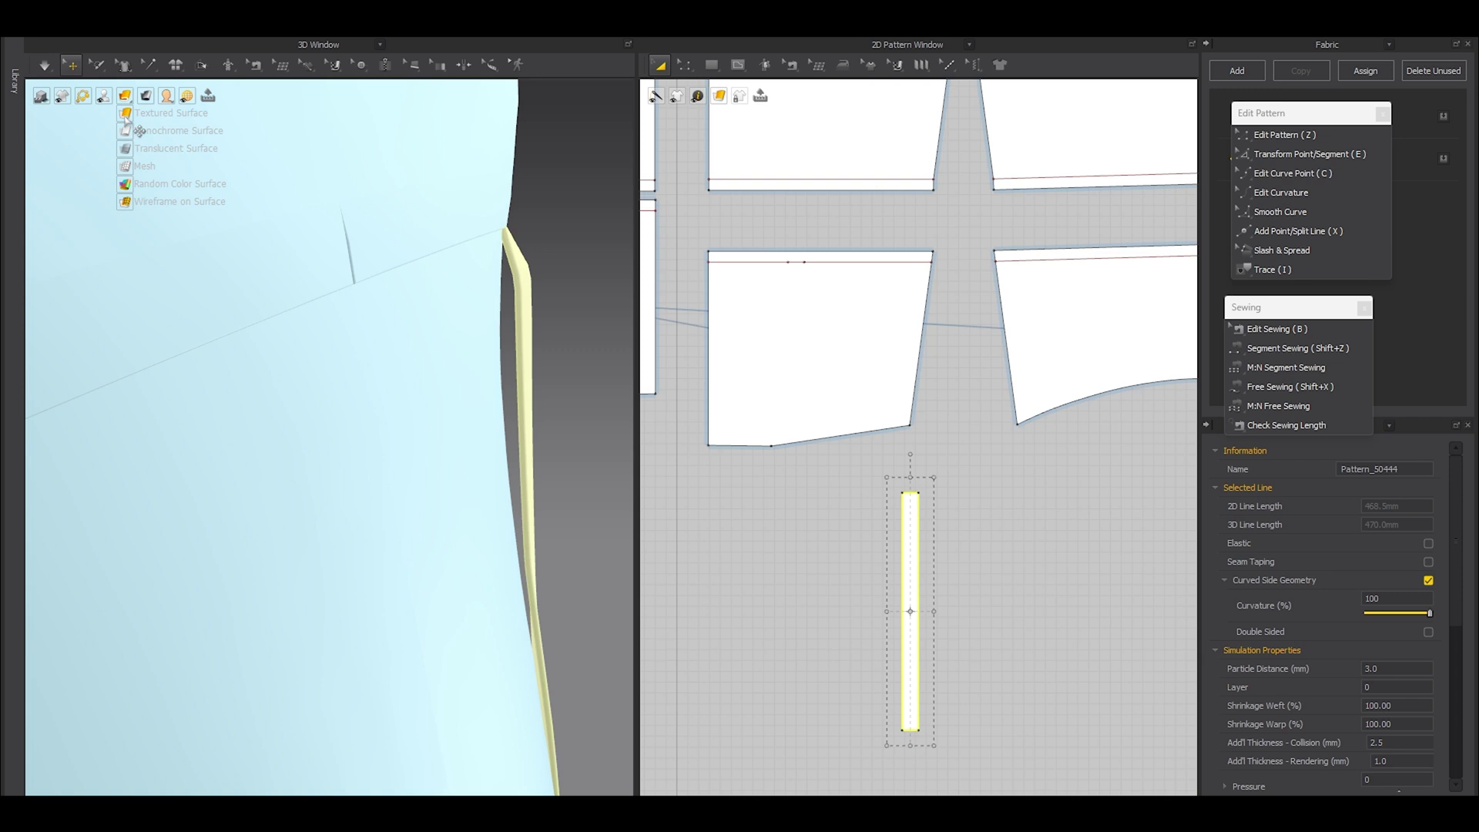
click(128, 125)
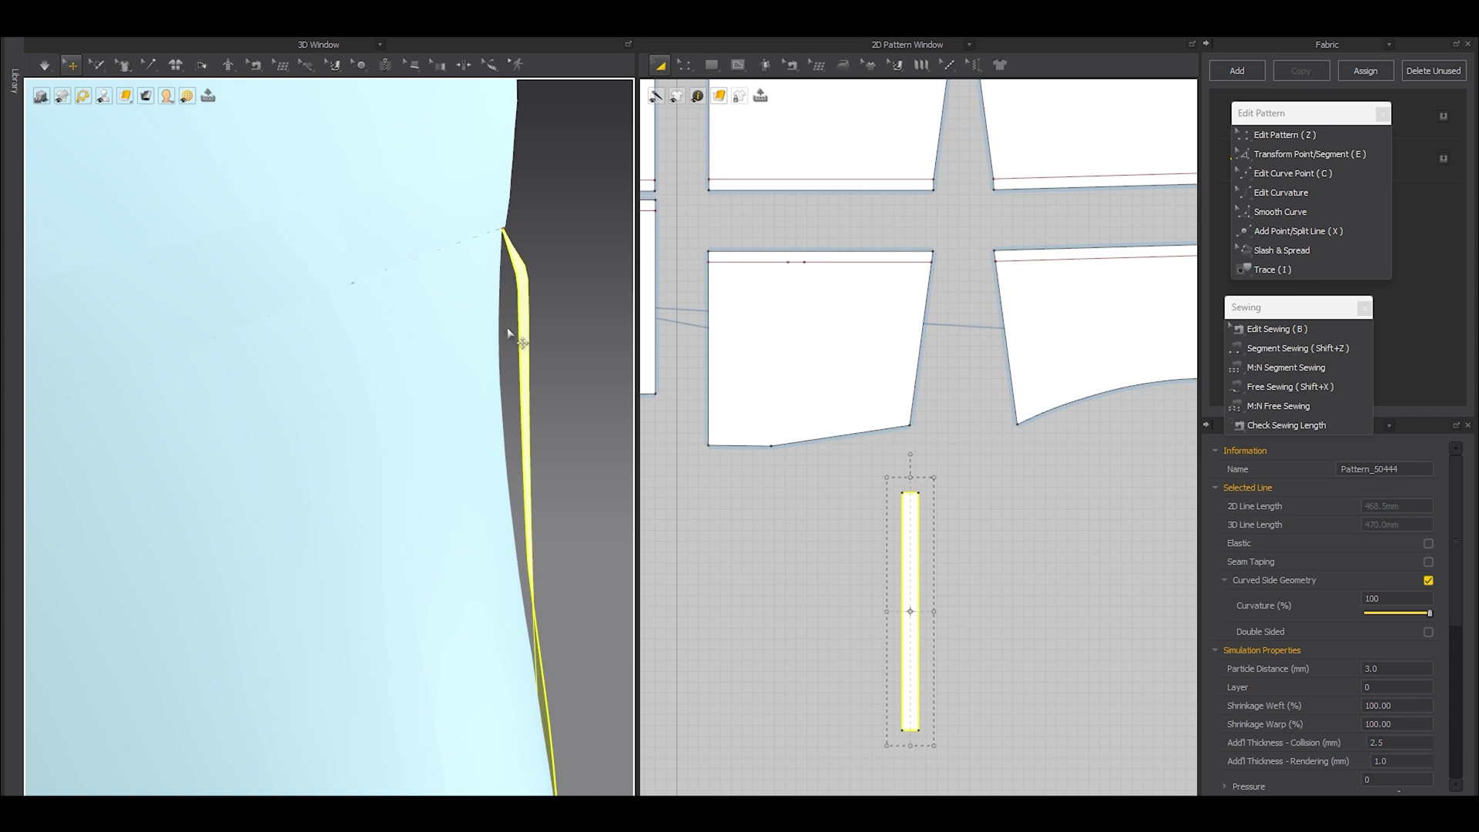
click(142, 98)
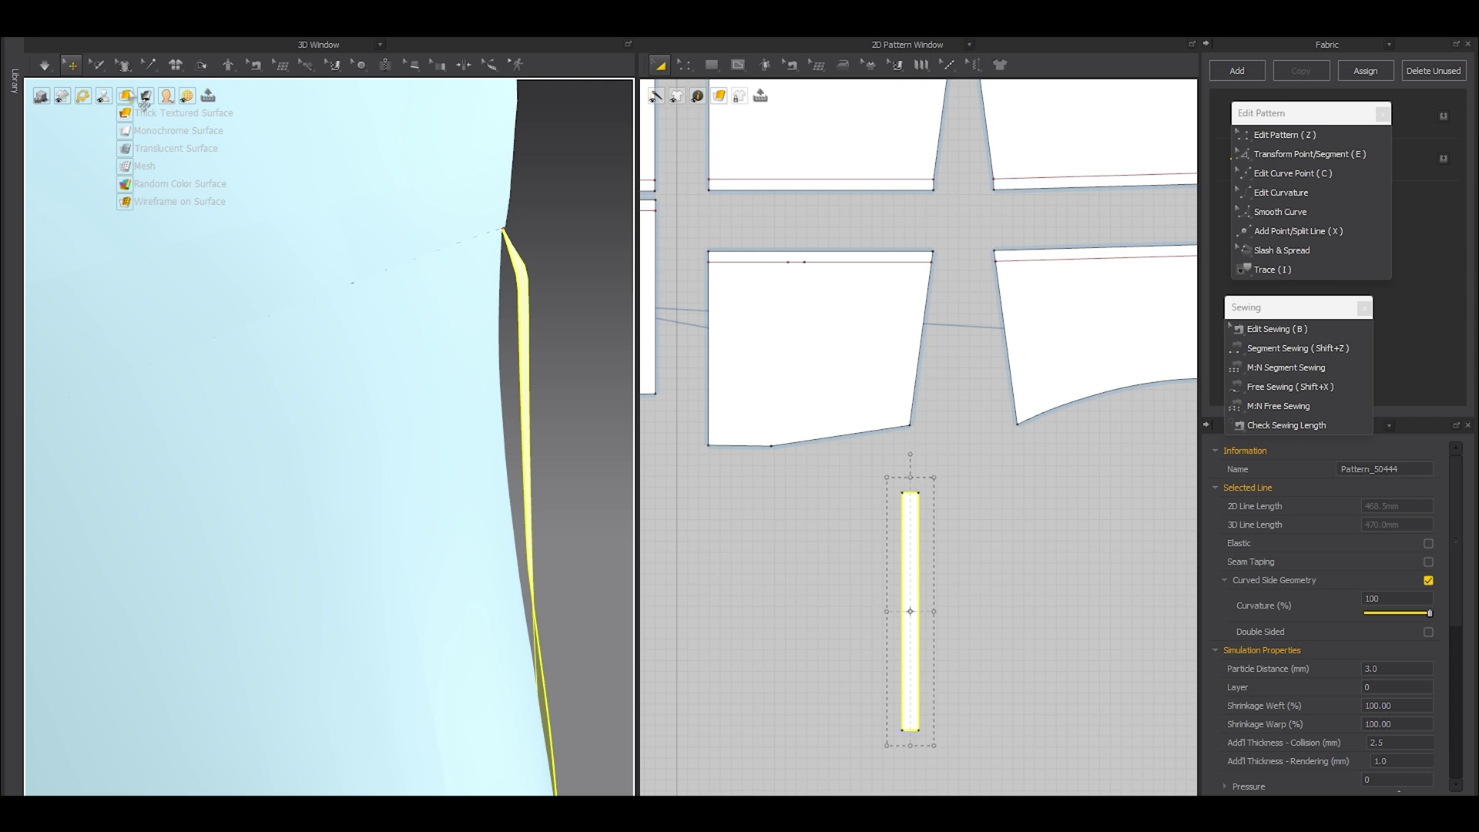
click(126, 114)
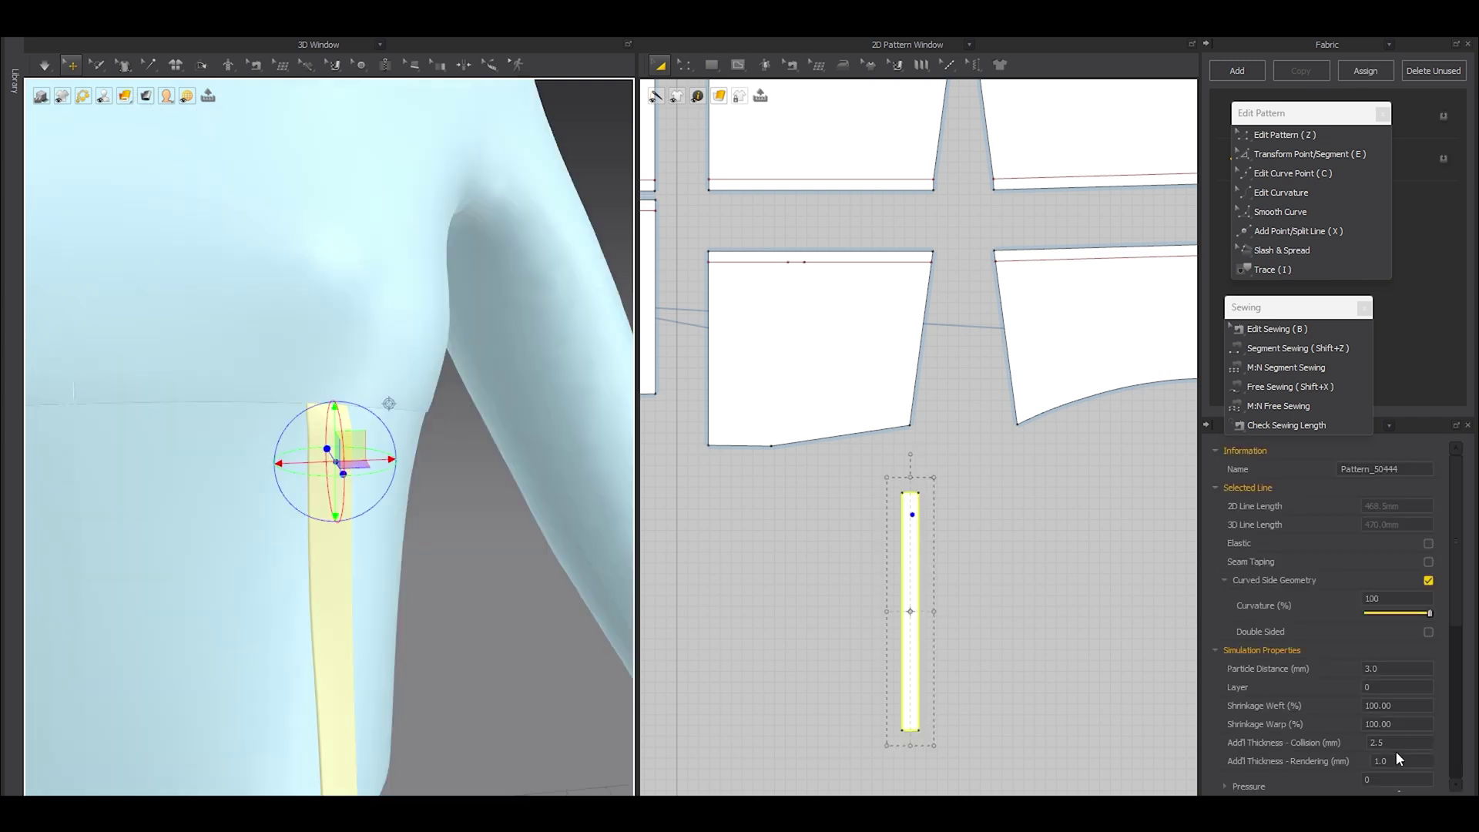
Step: Set the strip's additional rendering thickness and additional collision thickness both to 1.5 mm
double_click(1397, 757)
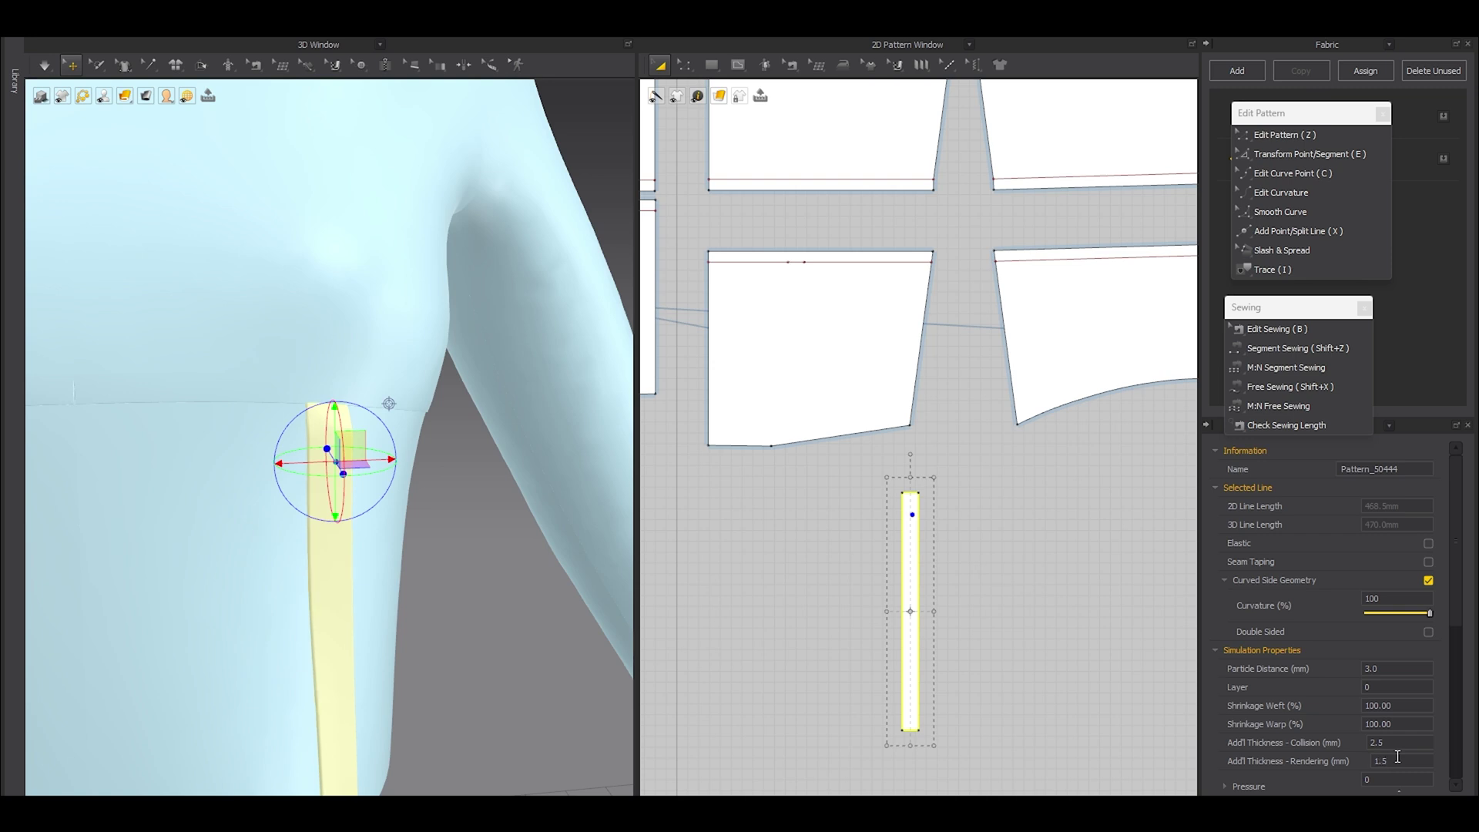
right_drag(359, 567, 412, 576)
scroll(1384, 684, down, 1)
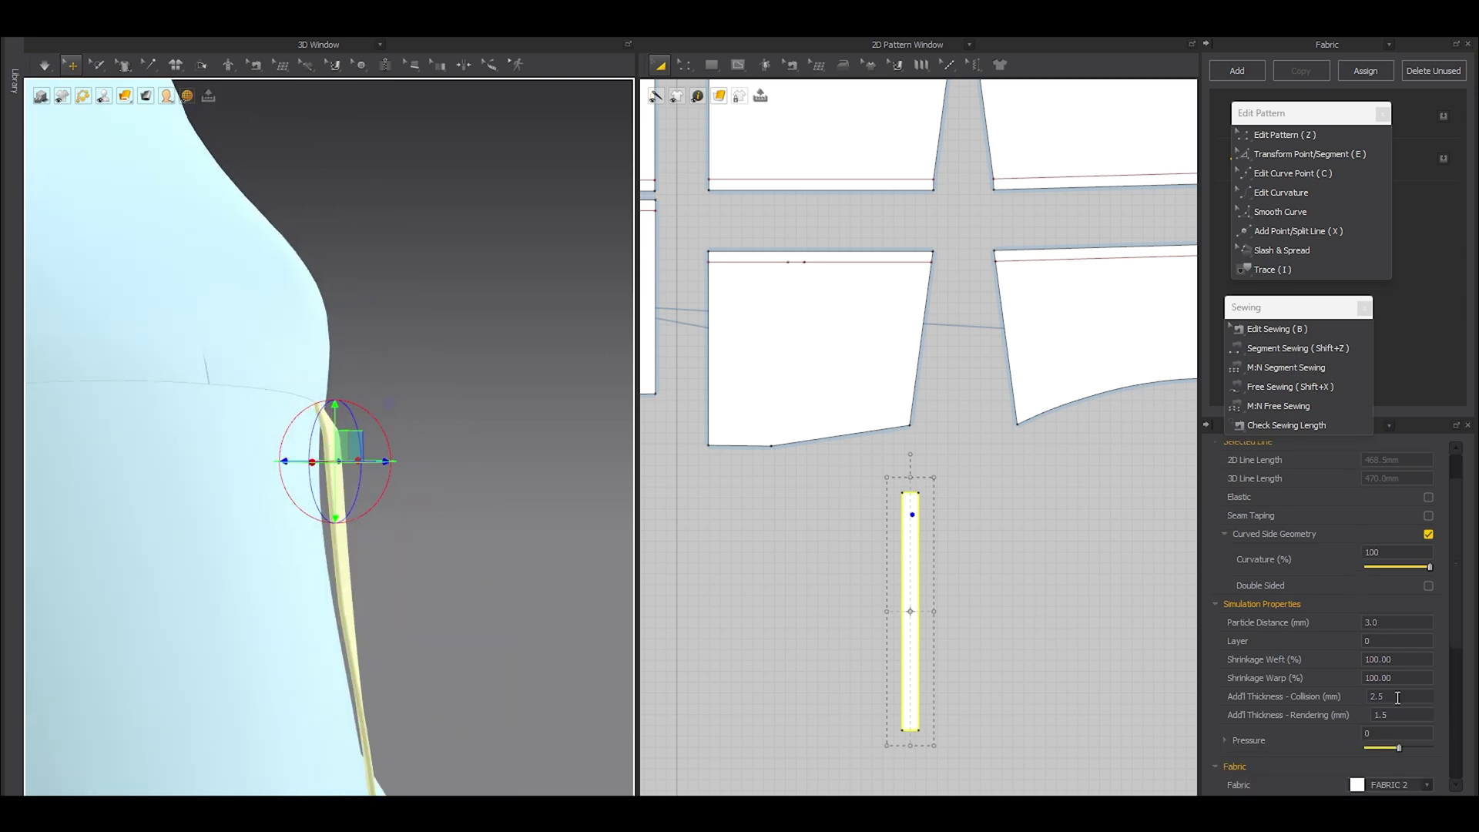
click(1396, 717)
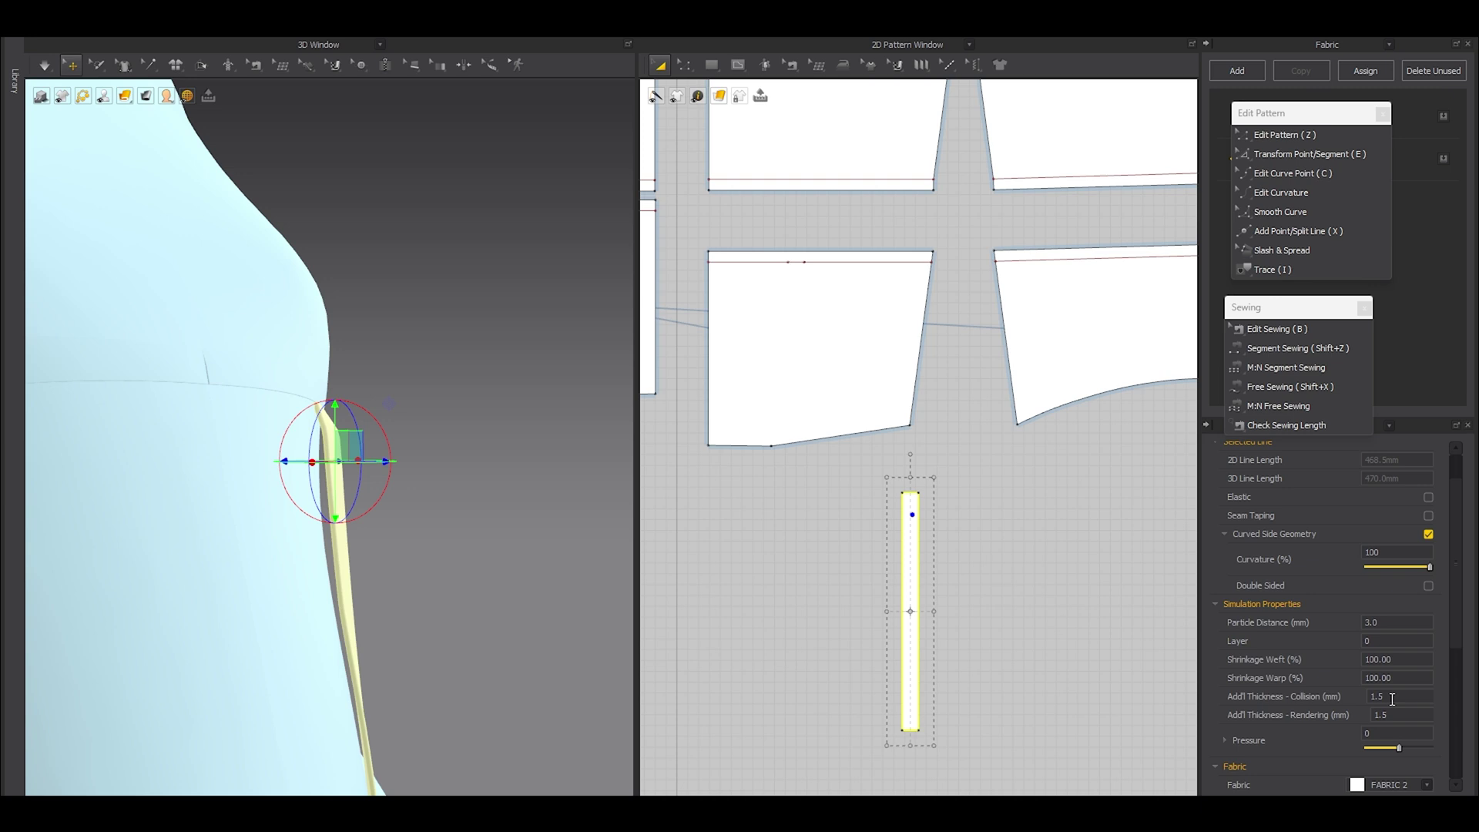
Step: Deselect the strip and simulate the garment with the new thickness values
click(431, 481)
key(space)
right_drag(424, 559, 309, 590)
scroll(292, 556, down, 3)
scroll(293, 551, up, 4)
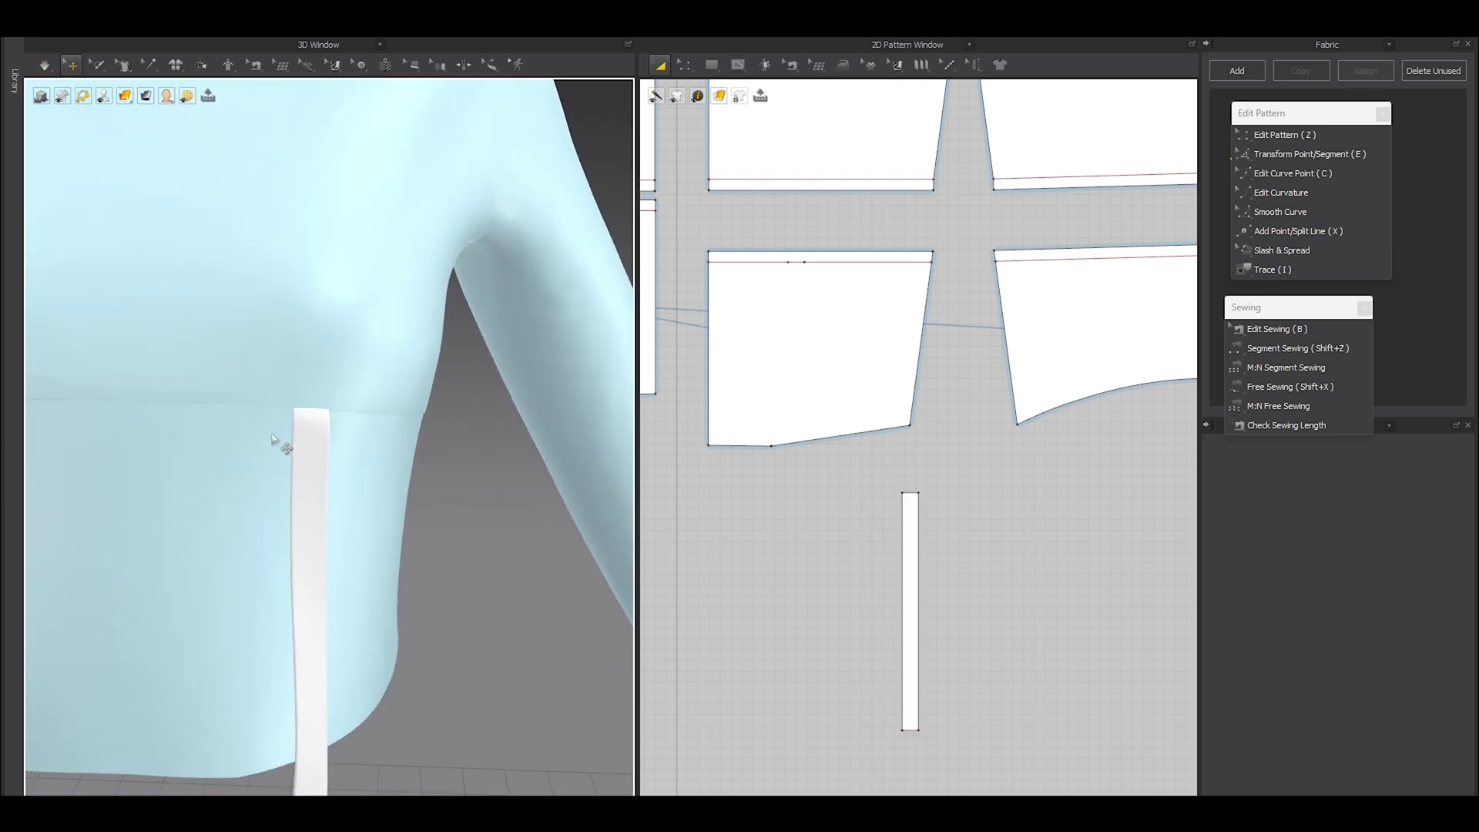
Step: Split the lower front piece's internal line 0.6 mm past the outer end of the sewn 15 mm segment
scroll(843, 331, up, 3)
scroll(841, 331, up, 3)
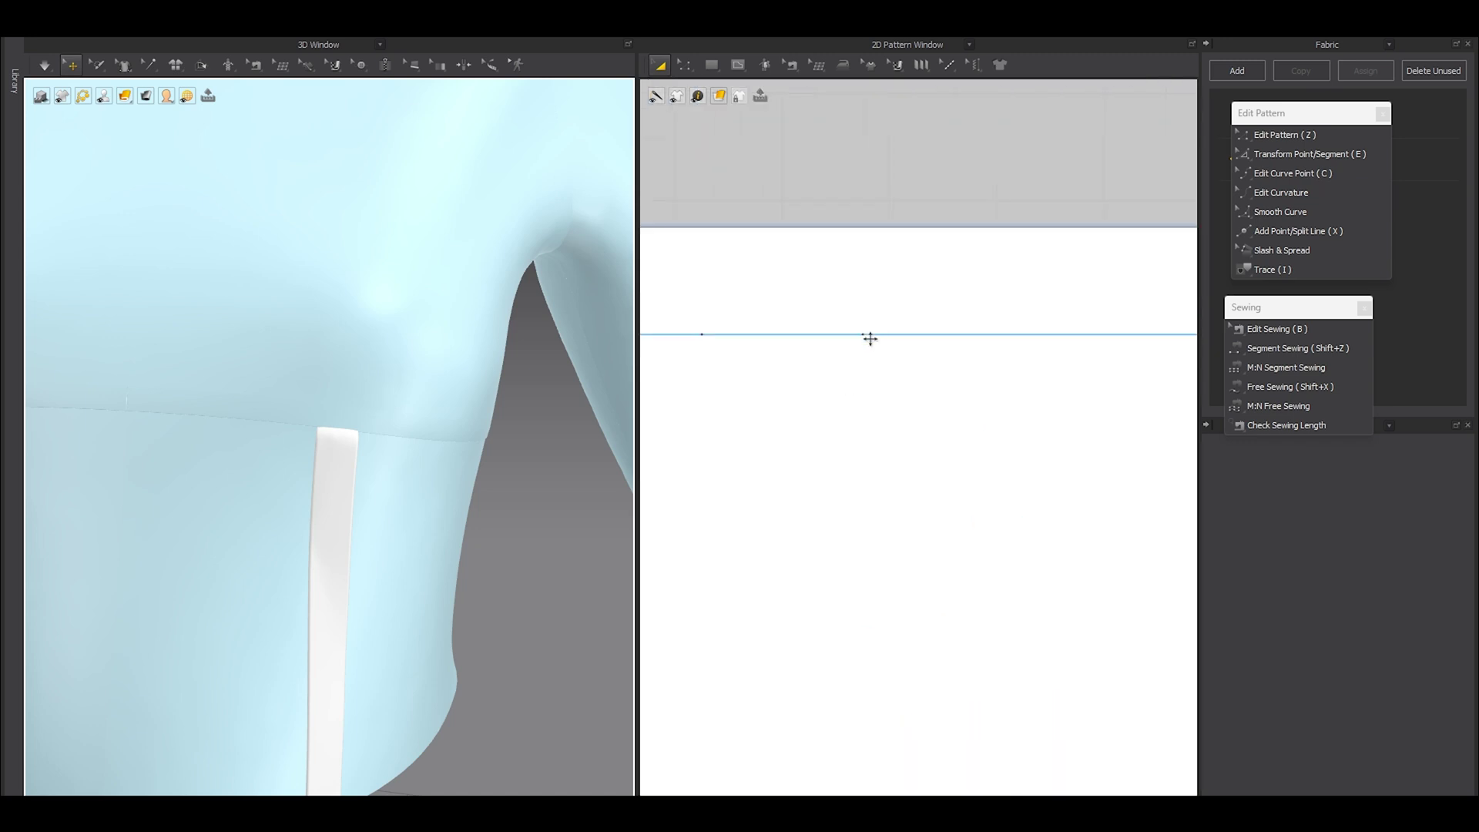
key(x)
right_click(872, 334)
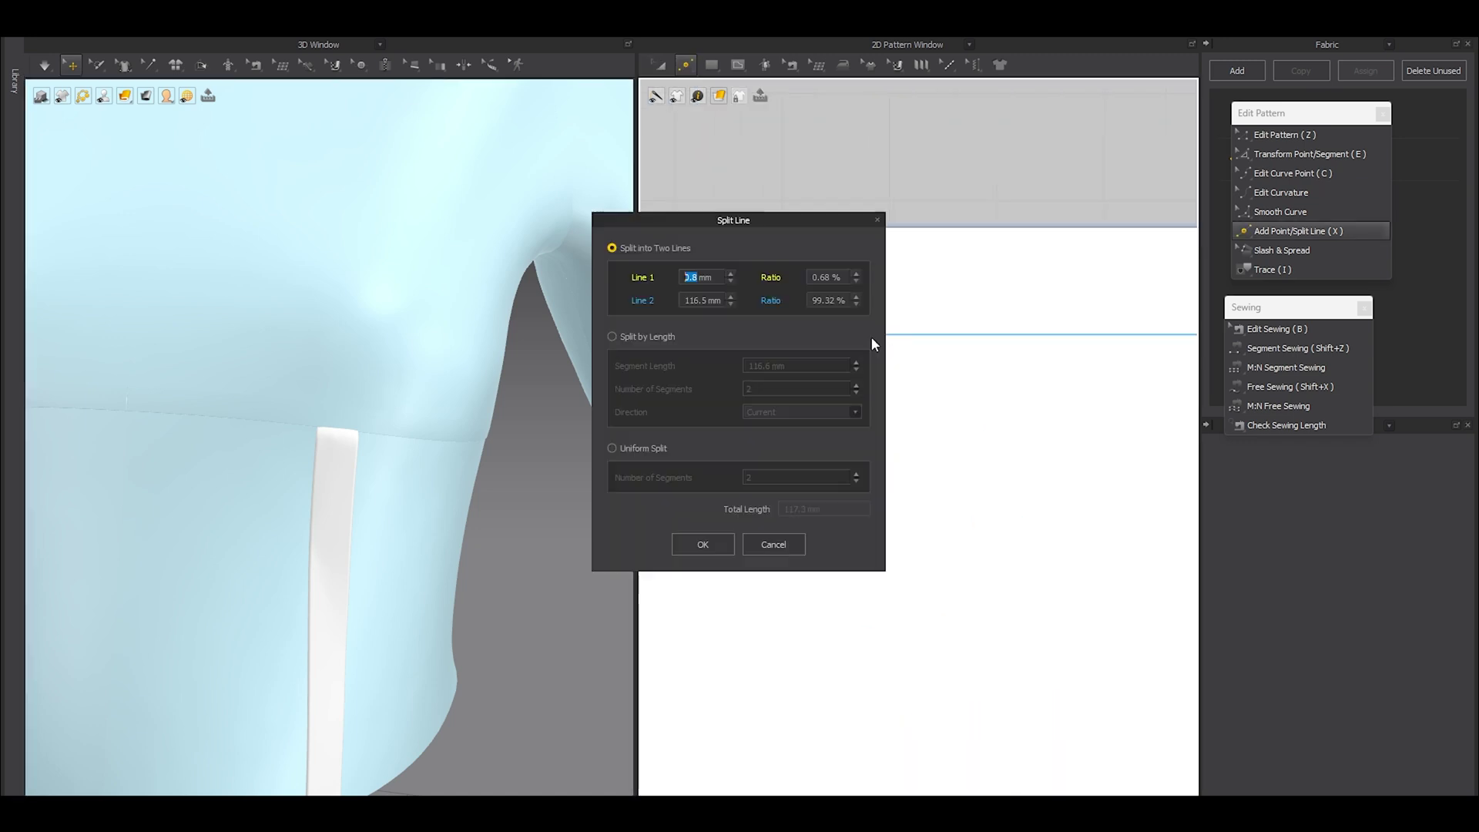
mouse_move(822, 231)
mouse_down()
mouse_move(686, 218)
mouse_move(624, 235)
mouse_up()
key(BackSpace)
text(0.6)
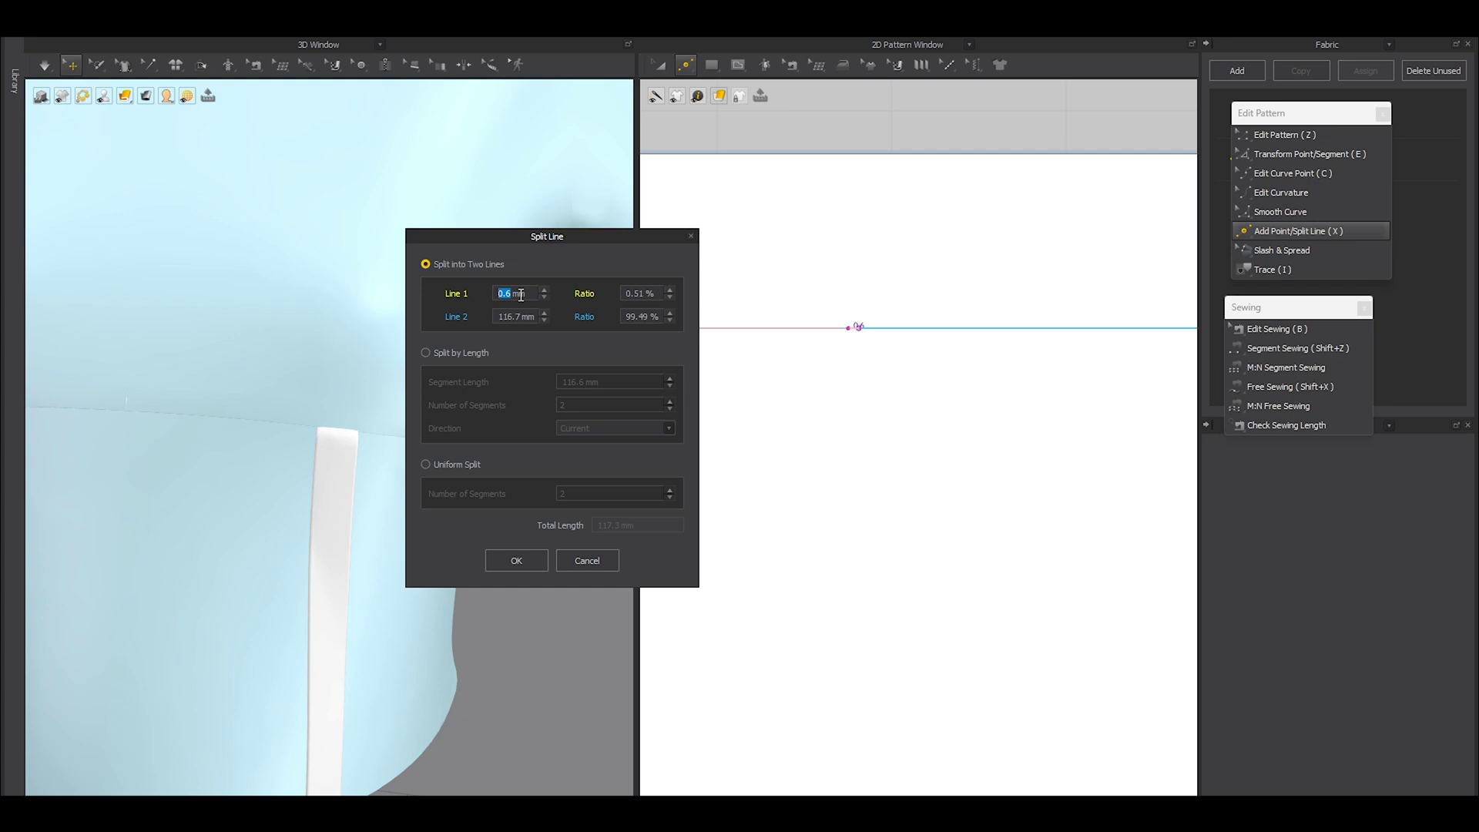
key(Return)
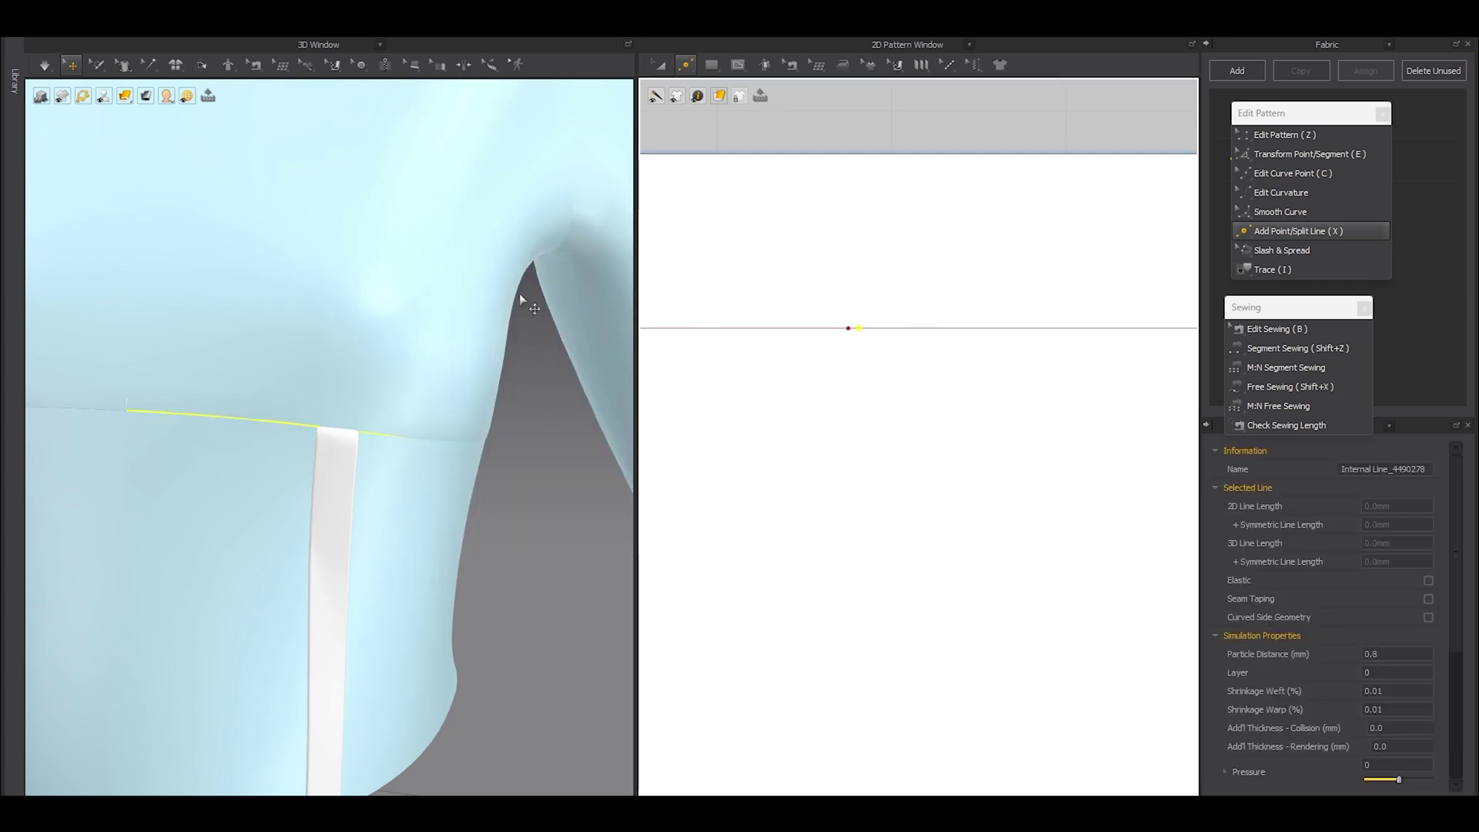
Step: Delete the 0.6 mm gap segment from the lower front piece's internal line
key(z)
click(827, 357)
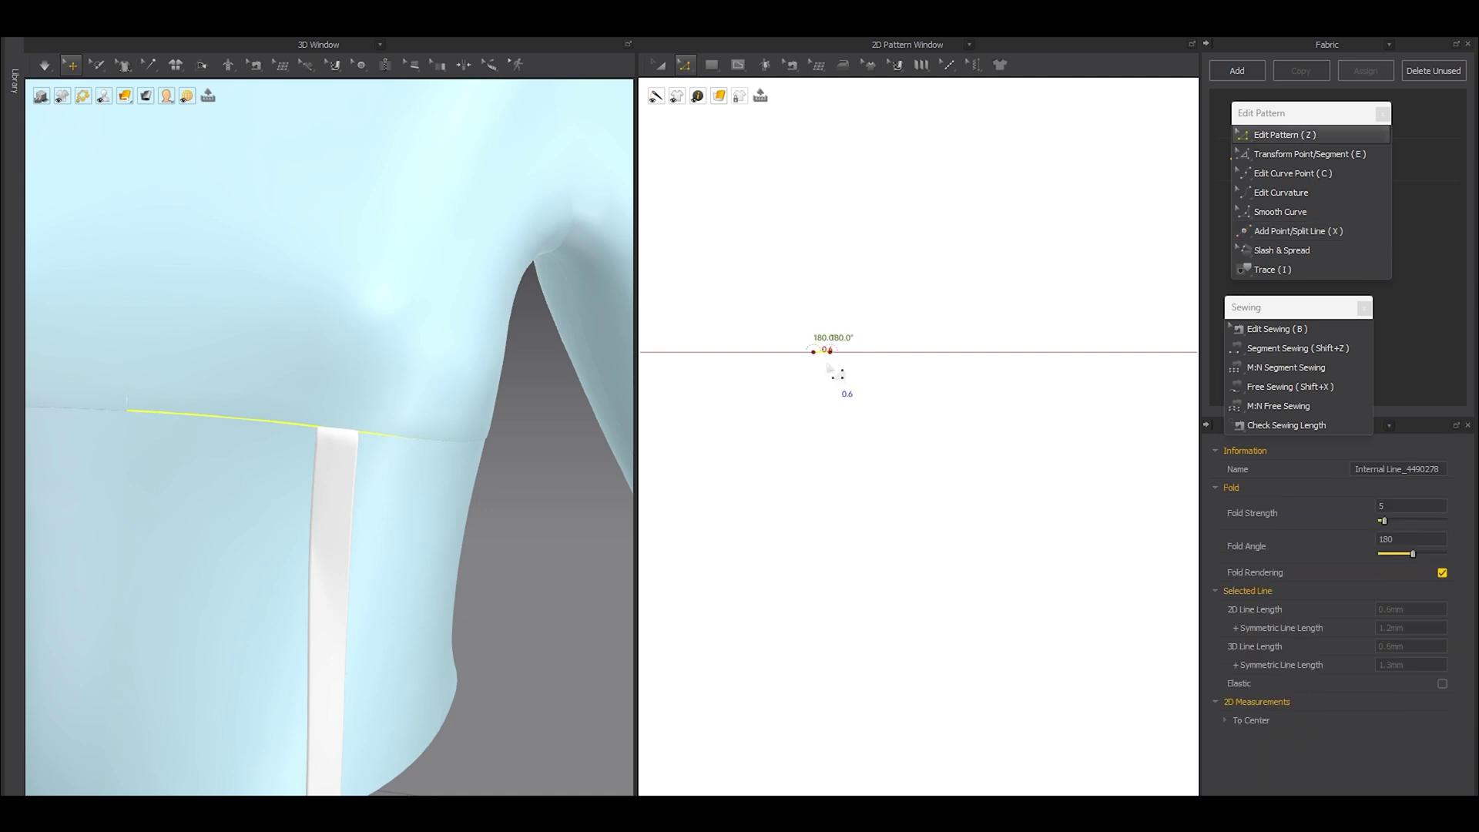
key(Delete)
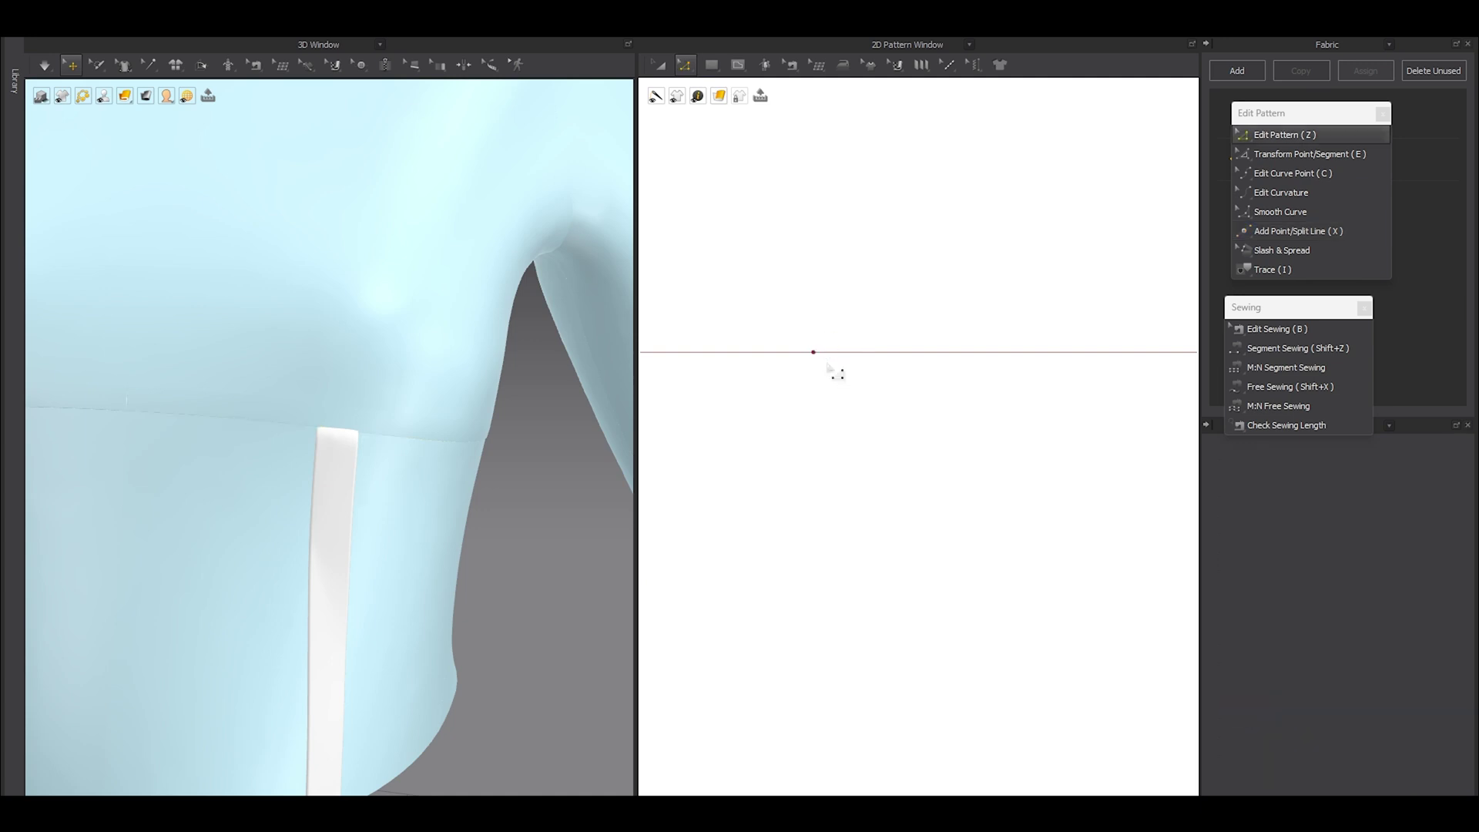
Step: Split the internal line again to add a 0.6 mm gap beside the sewn 15 mm segment
key(x)
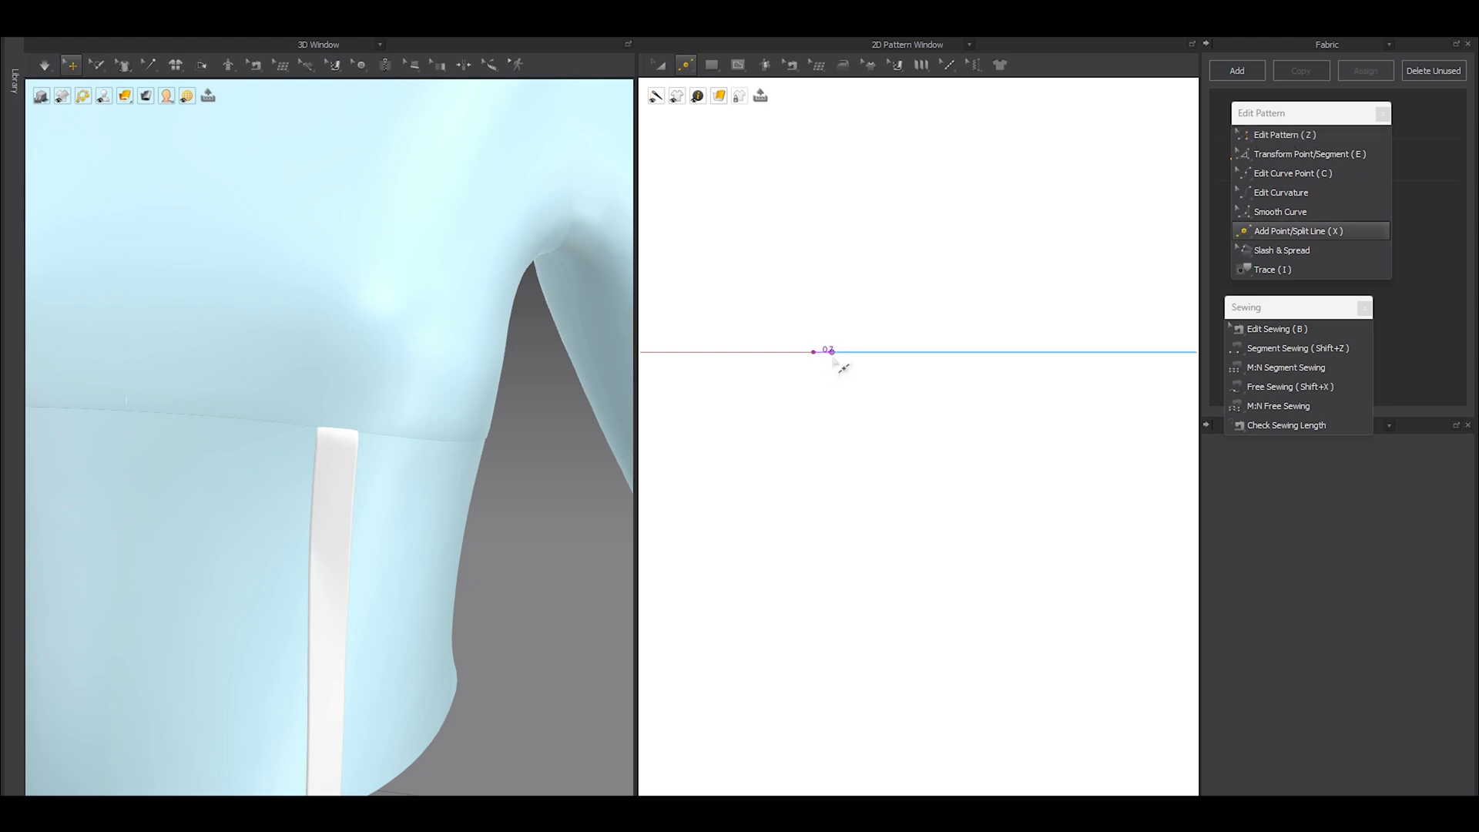
right_click(826, 352)
drag(681, 228, 562, 220)
text(.6)
key(Return)
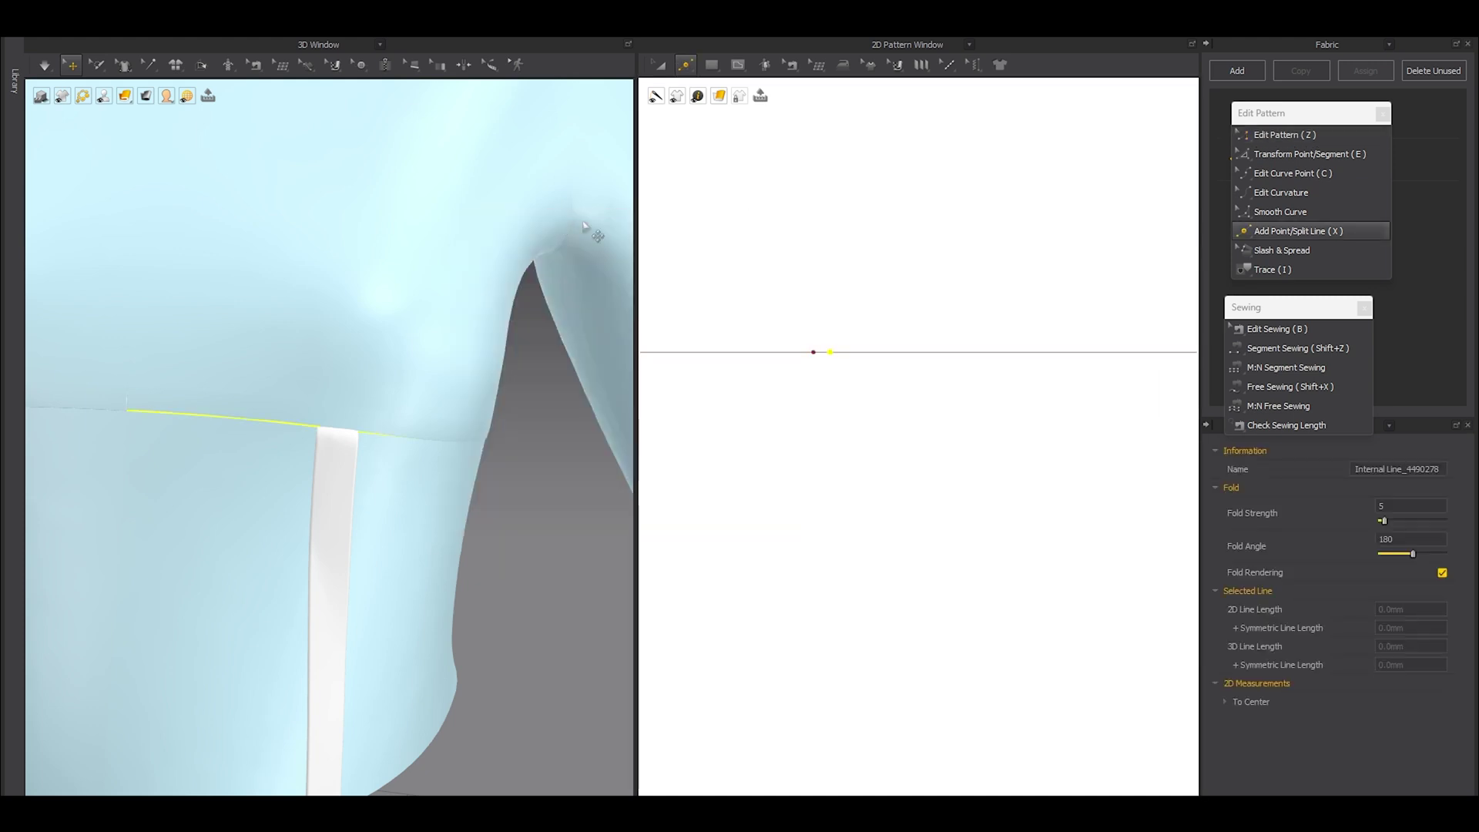
right_drag(361, 494, 181, 476)
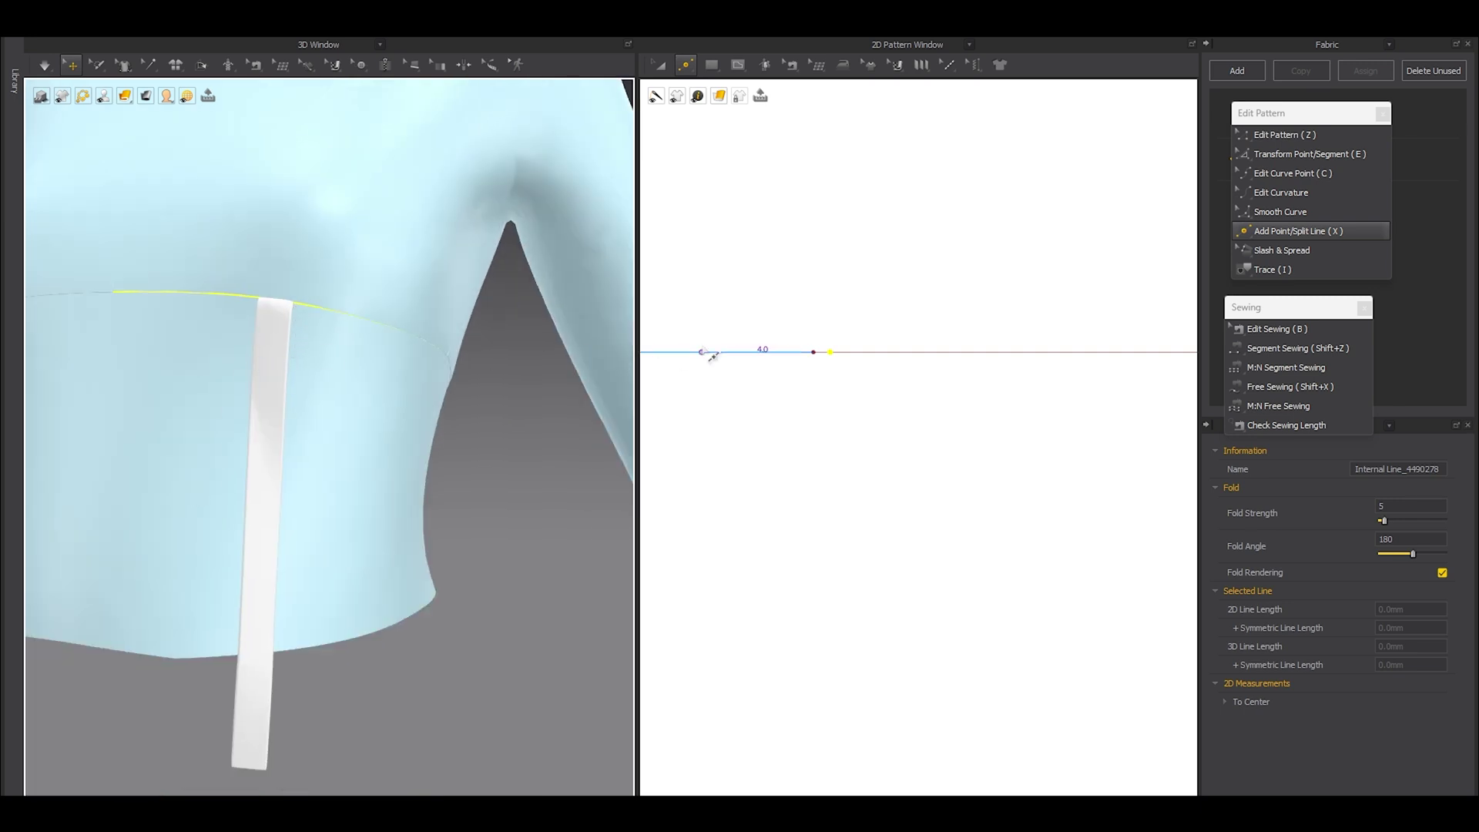
Step: Split off a second 15 mm segment on the internal line, directly after the 0.6 mm gap
scroll(809, 369, up, 5)
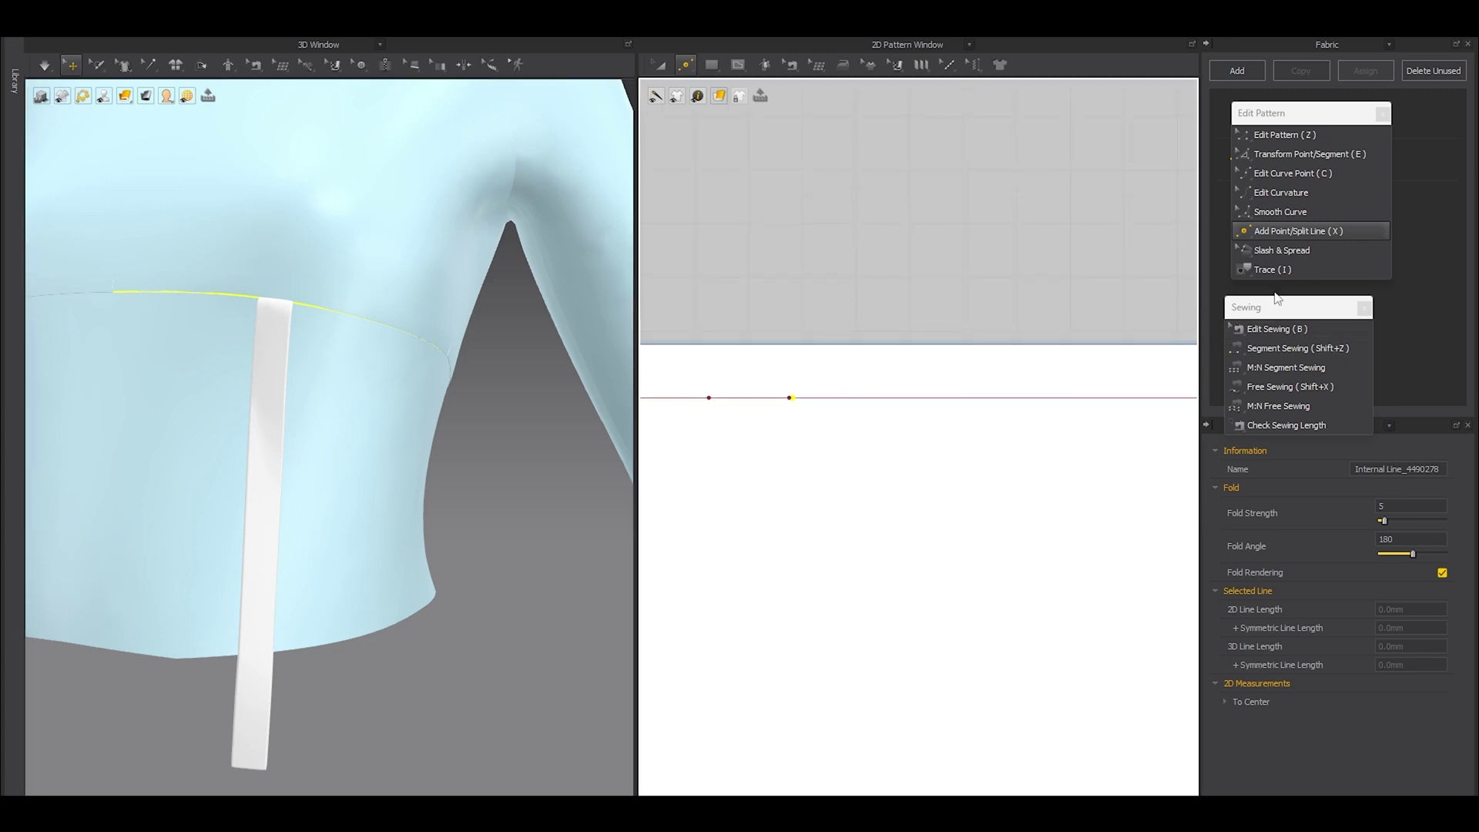
click(1284, 231)
click(907, 398)
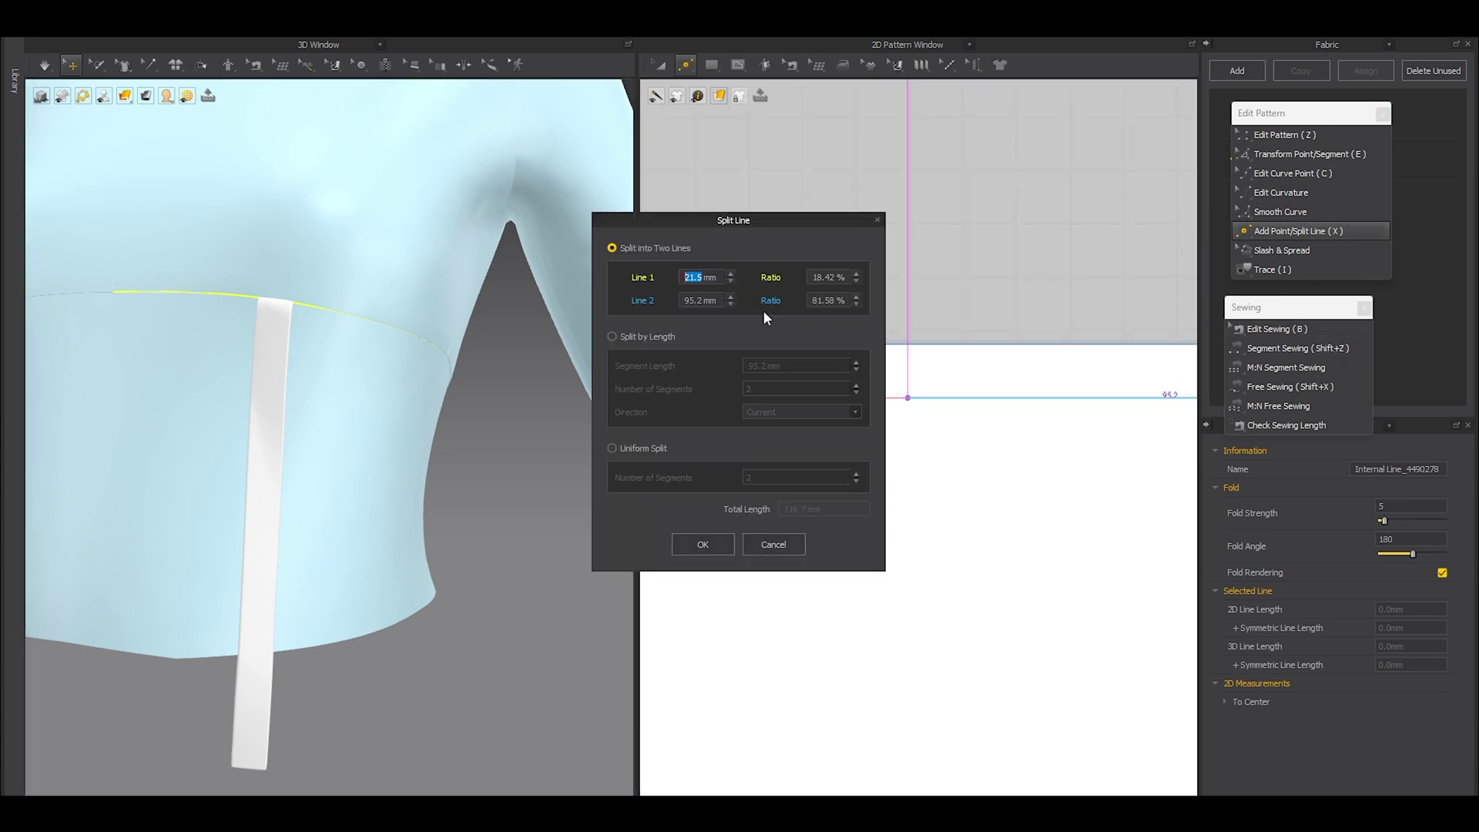
text(15)
key(Return)
Step: Paste a copy of the strip level with the original, about 60 mm to its outer side in the pattern layout
scroll(825, 430, down, 8)
key(a)
drag(884, 567, 846, 561)
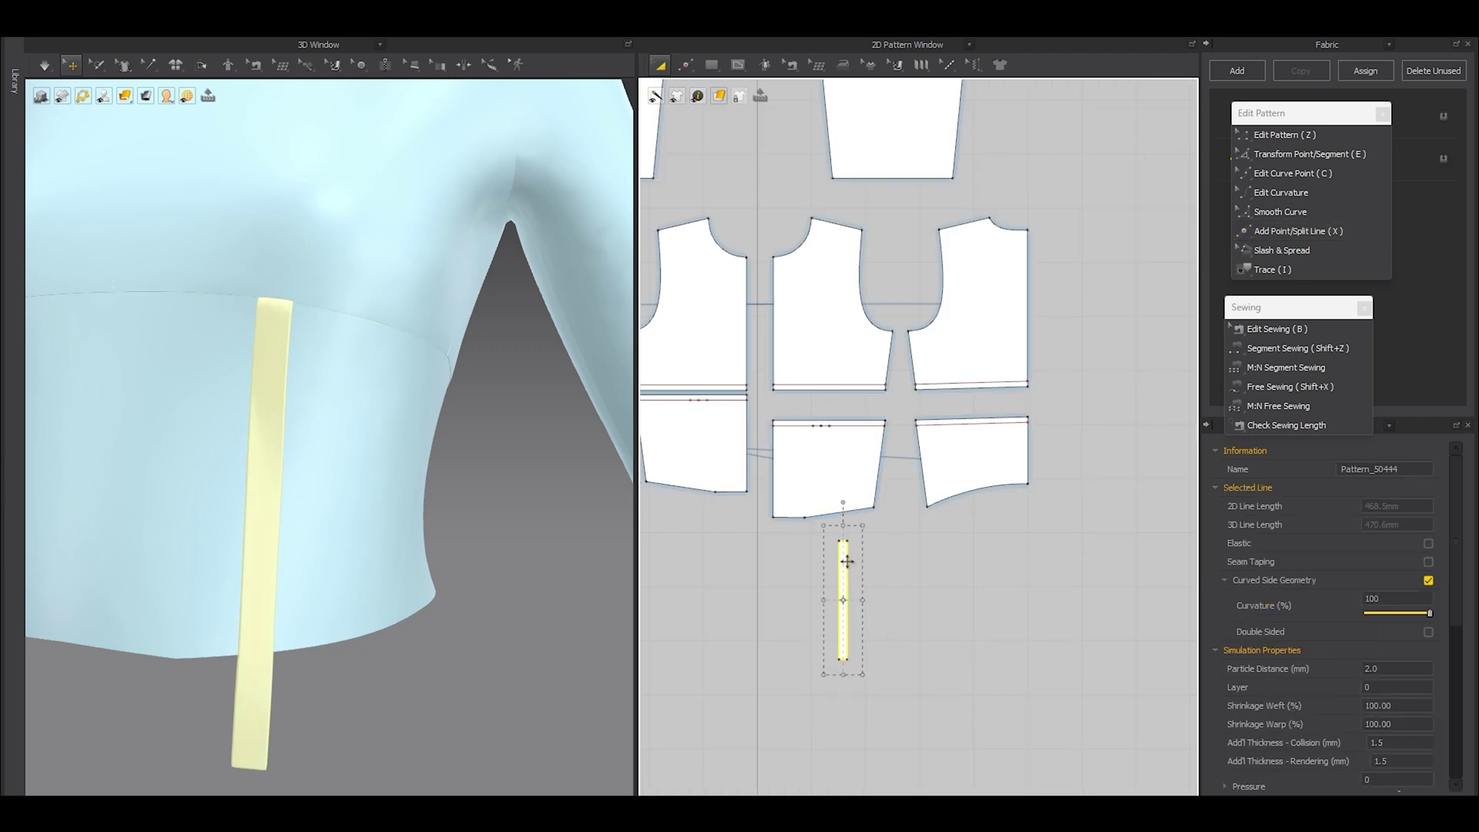
scroll(847, 562, up, 5)
key(ctrl+v)
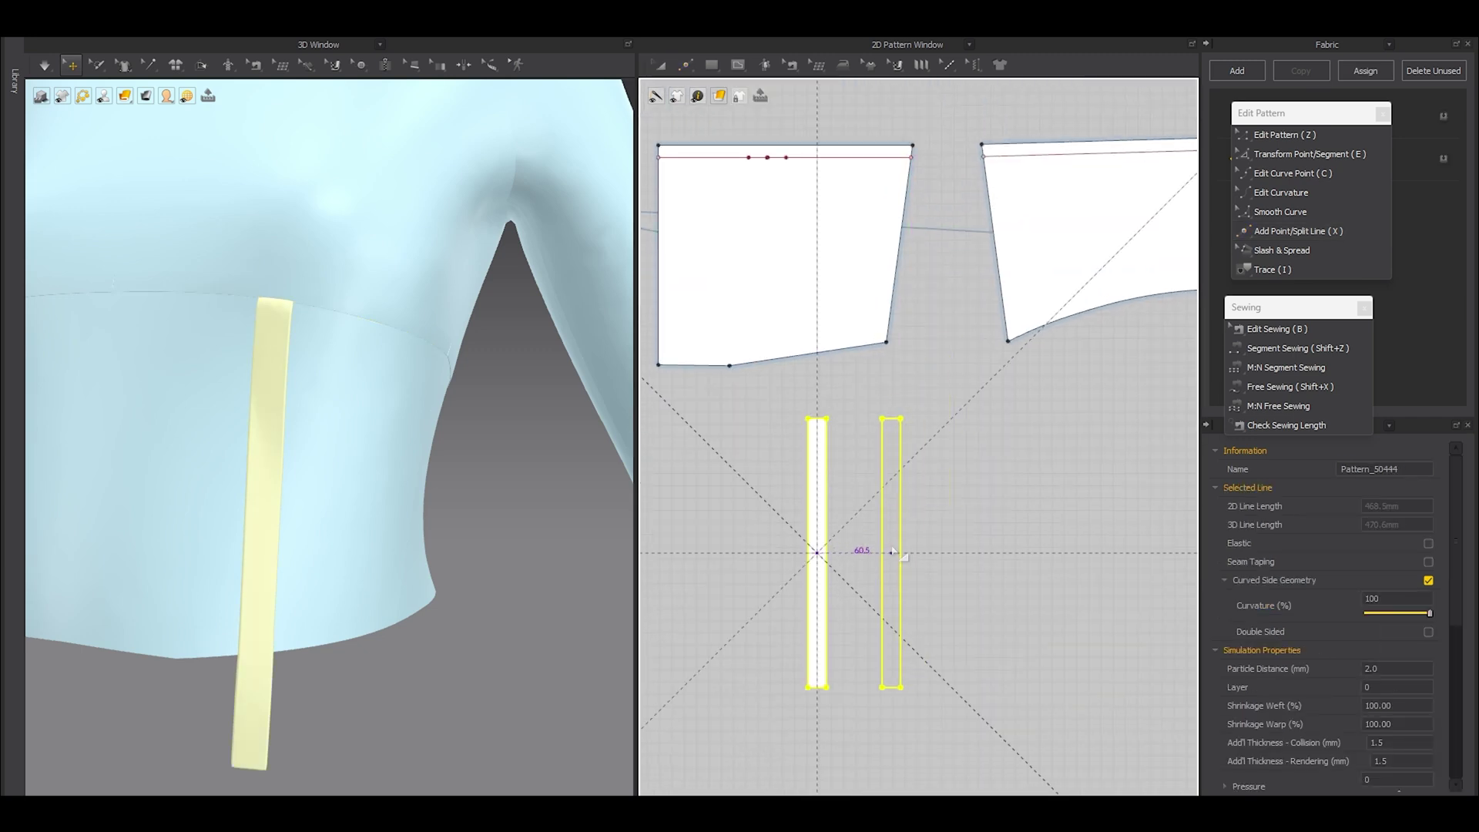
click(892, 552)
Step: Sew the copied strip's upper edge to the second 15 mm segment on the internal line with Segment Sewing
middle_drag(894, 552, 898, 737)
click(1264, 350)
click(893, 604)
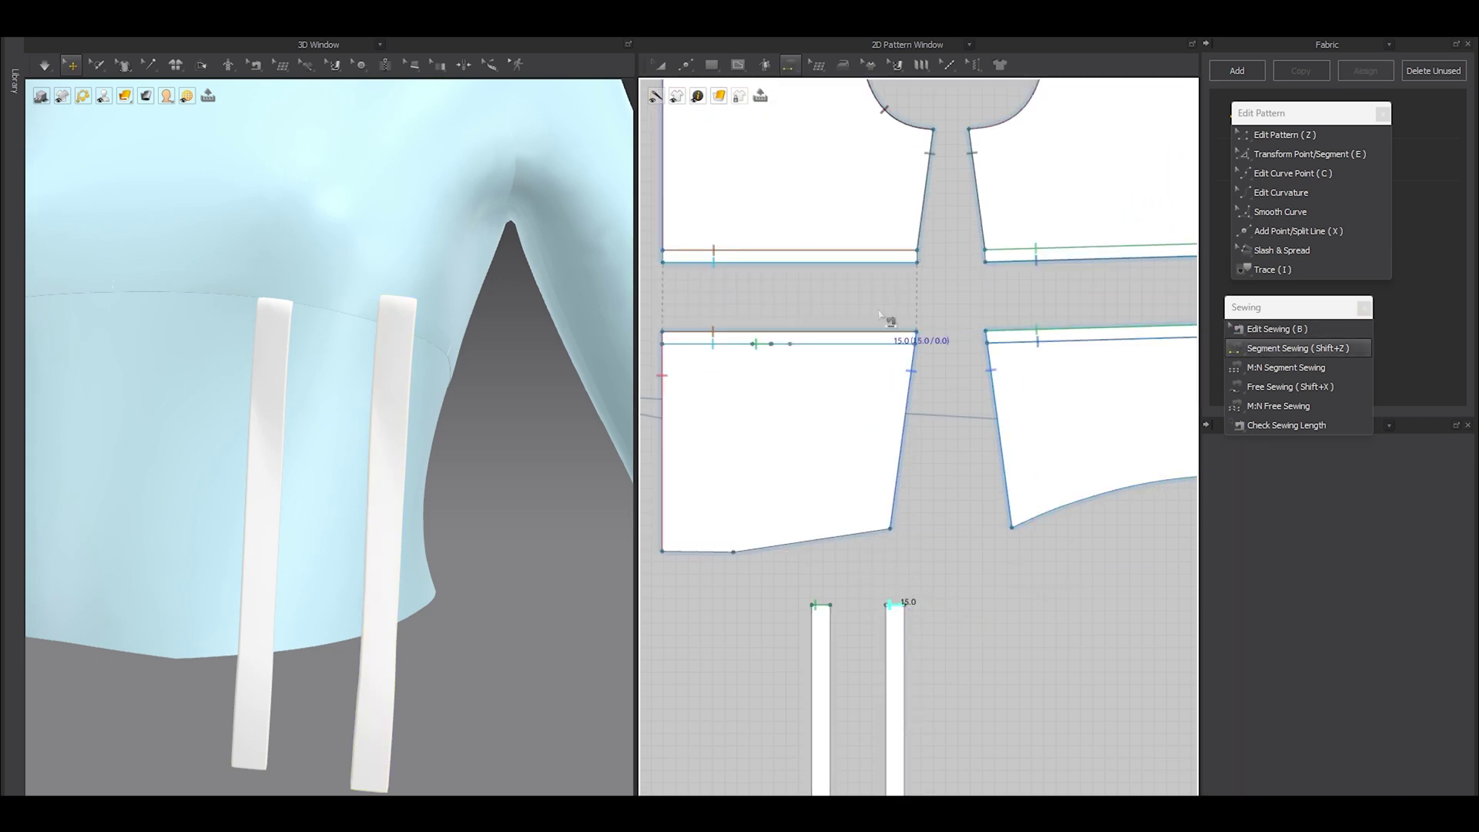
click(801, 362)
Step: Simulate the garment and pull the copied strip into place beside the first strip in the 3D view
key(a)
scroll(362, 356, up, 3)
drag(362, 356, 251, 395)
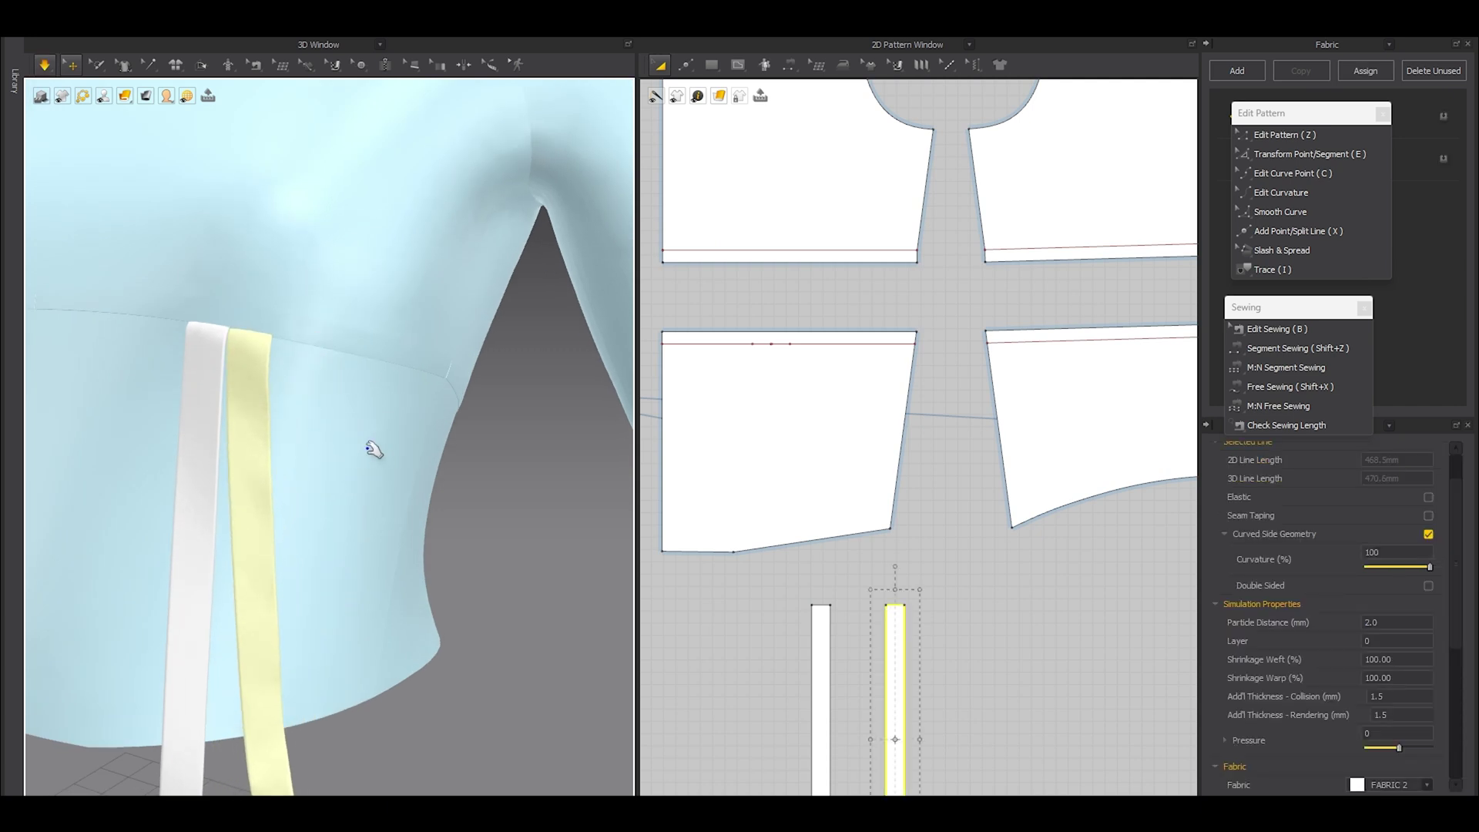
scroll(368, 447, down, 5)
key(space)
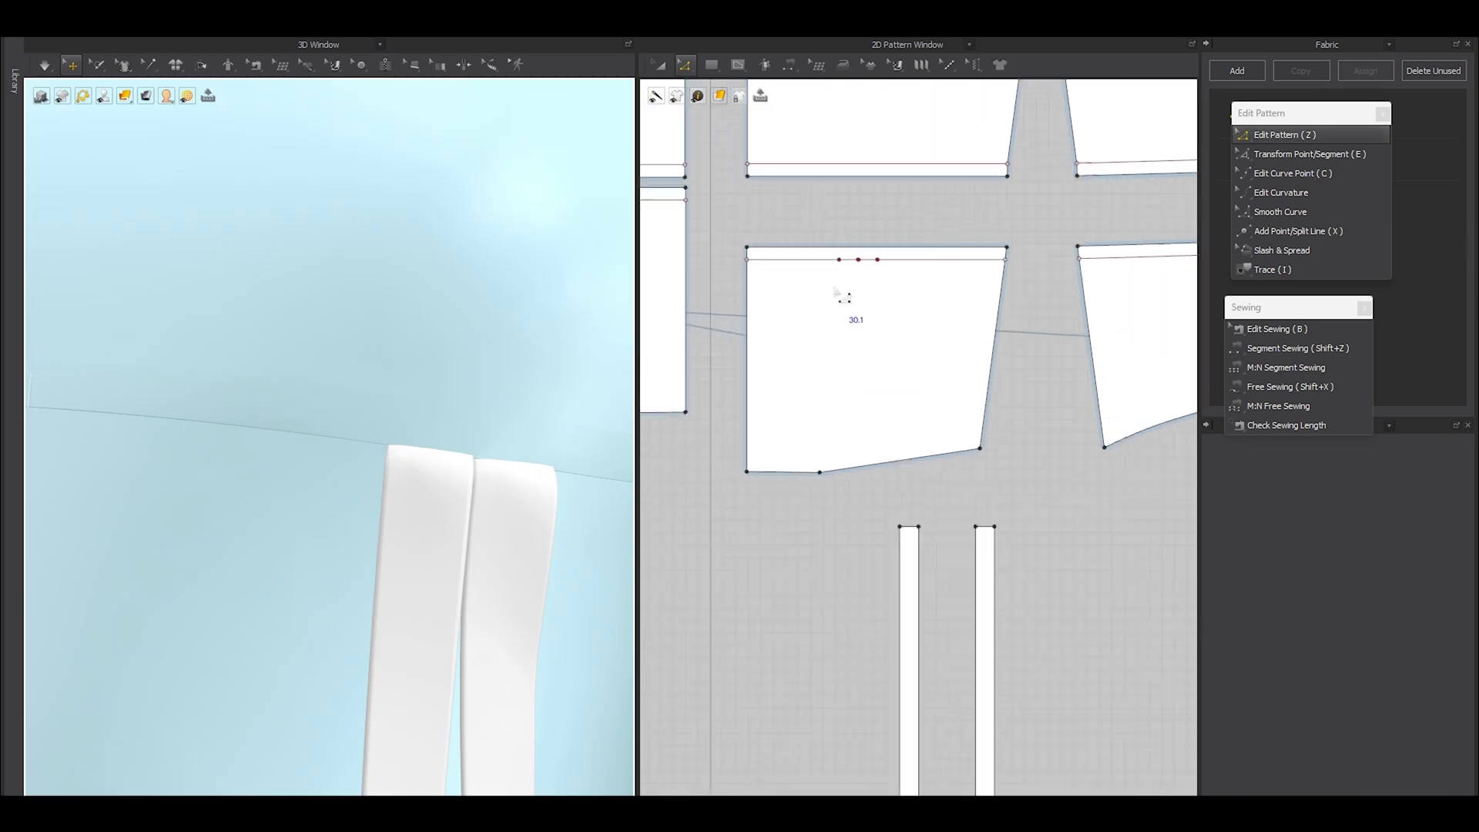
Step: Split the internal line 0.6 mm past the outer end of the second 15 mm segment
scroll(842, 260, up, 5)
middle_drag(878, 264, 739, 430)
scroll(740, 428, up, 3)
key(x)
right_click(900, 425)
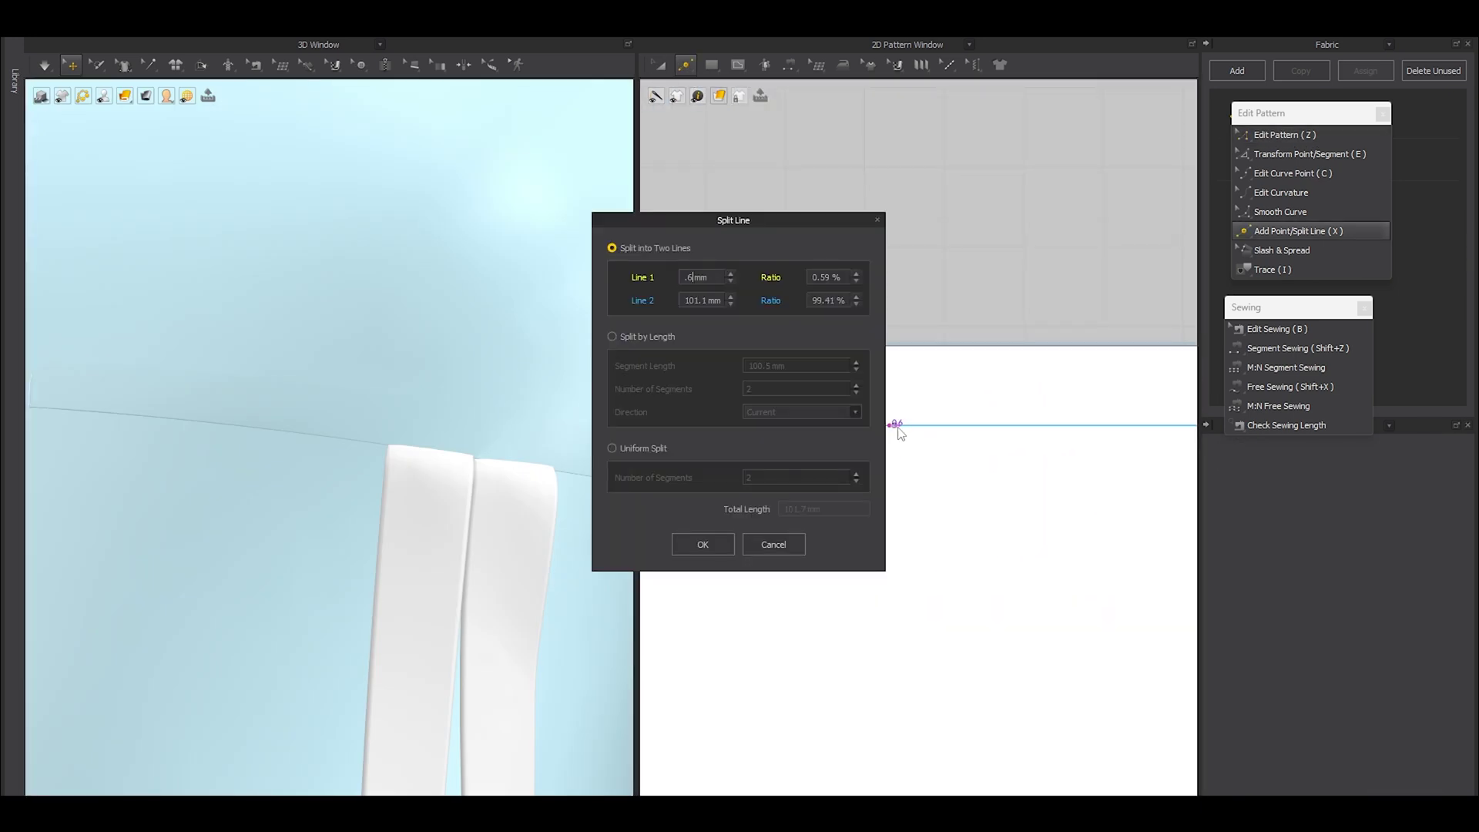
click(713, 539)
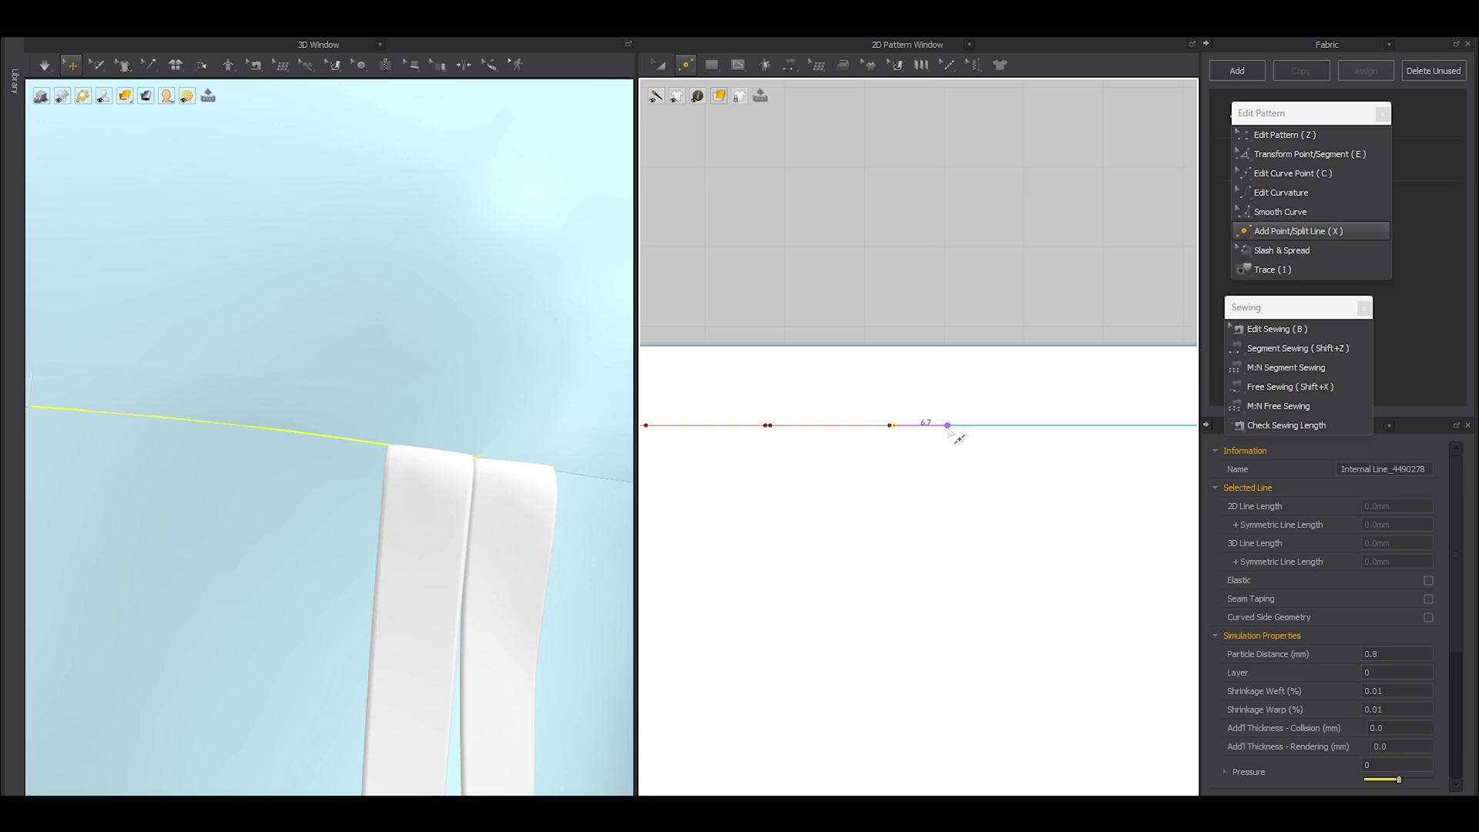
Step: Split off a third 15 mm segment on the internal line after the second 0.6 mm gap
right_click(985, 426)
text(15)
click(703, 544)
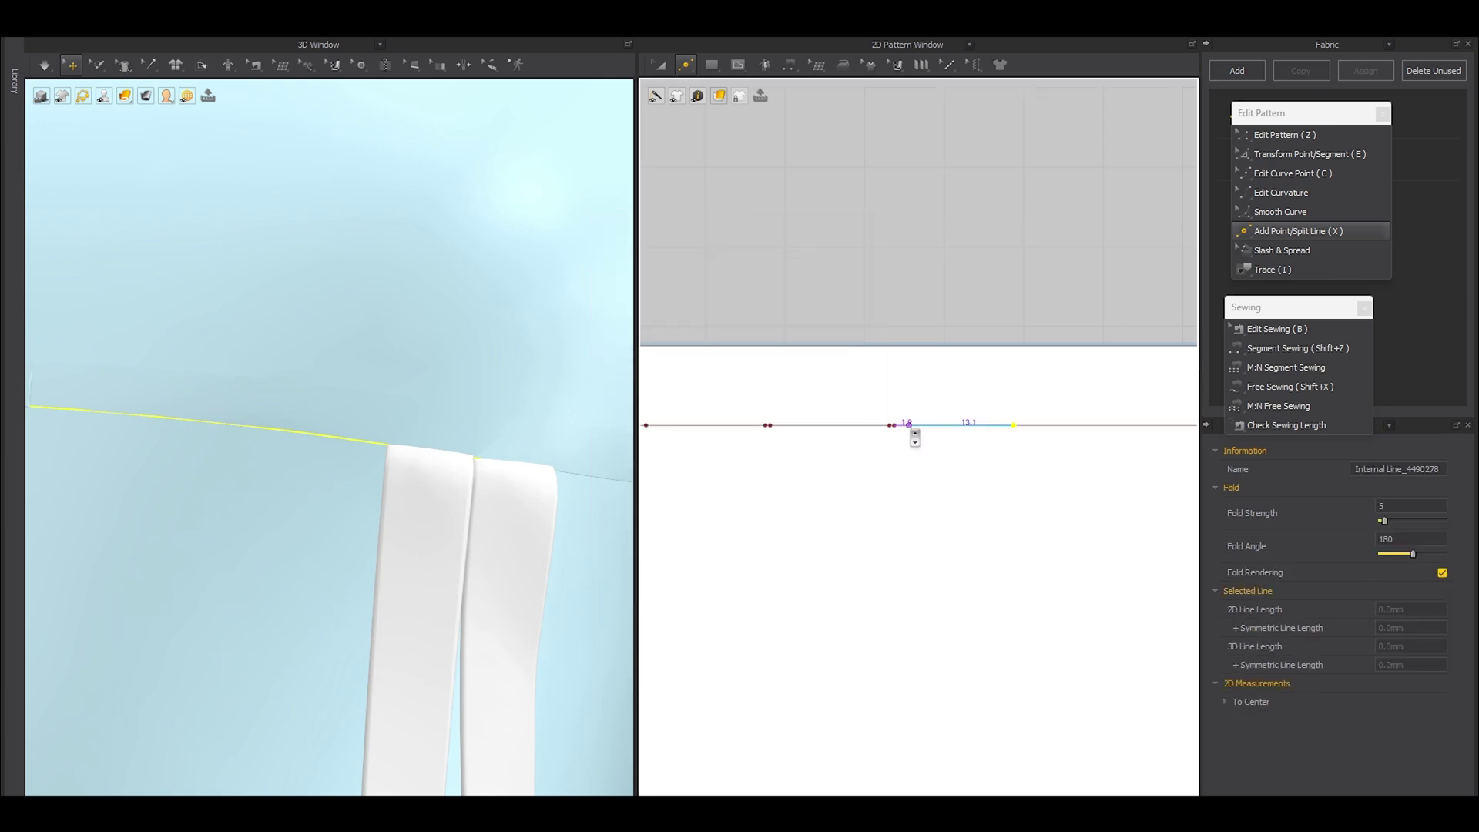
Step: Split the internal line 0.6 mm past the outer end of the third 15 mm segment
scroll(913, 428, down, 2)
key(z)
click(839, 433)
click(880, 433)
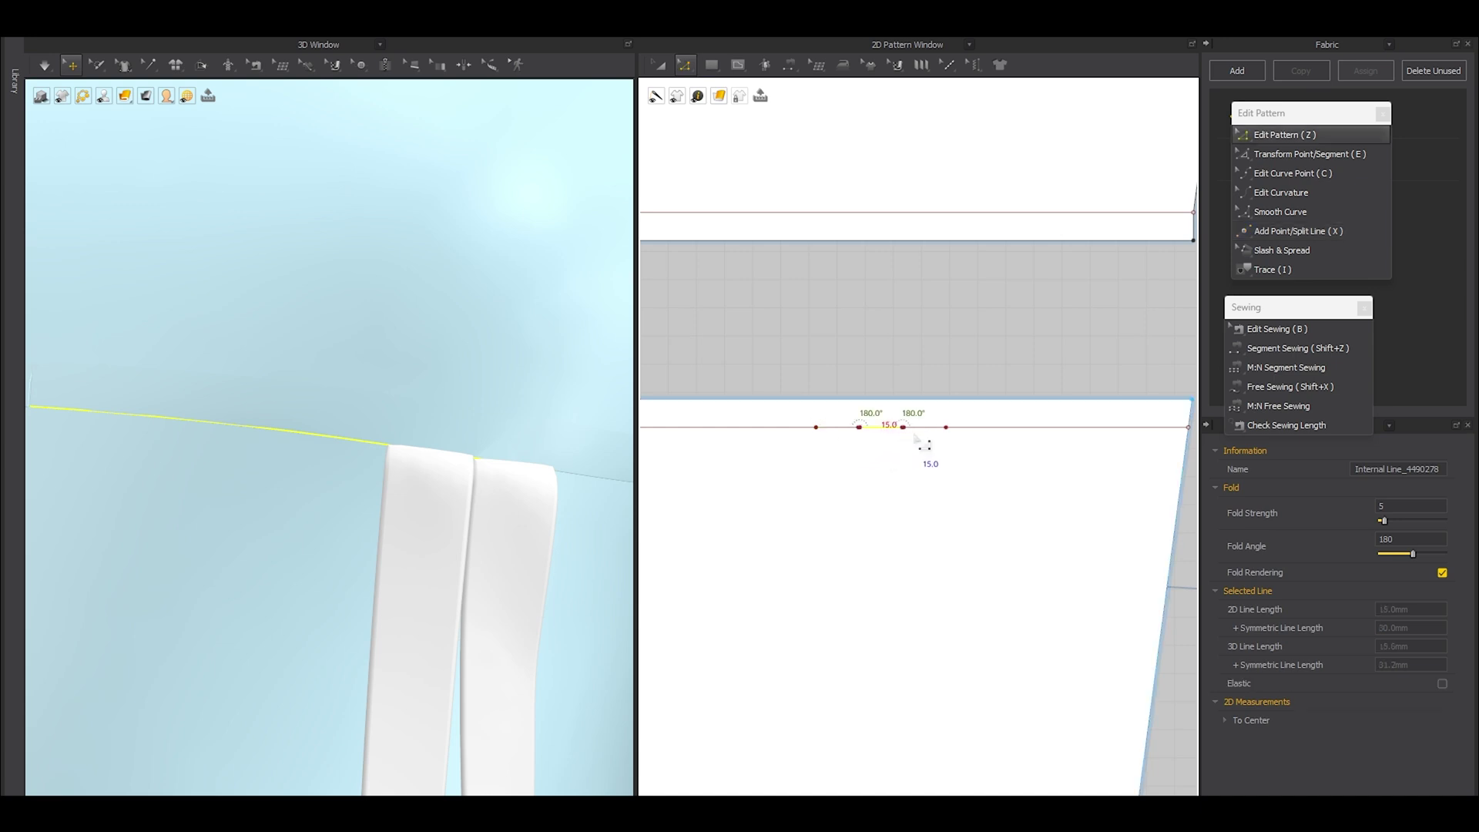
click(930, 433)
middle_drag(942, 493, 895, 554)
scroll(920, 521, up, 2)
key(x)
right_click(929, 472)
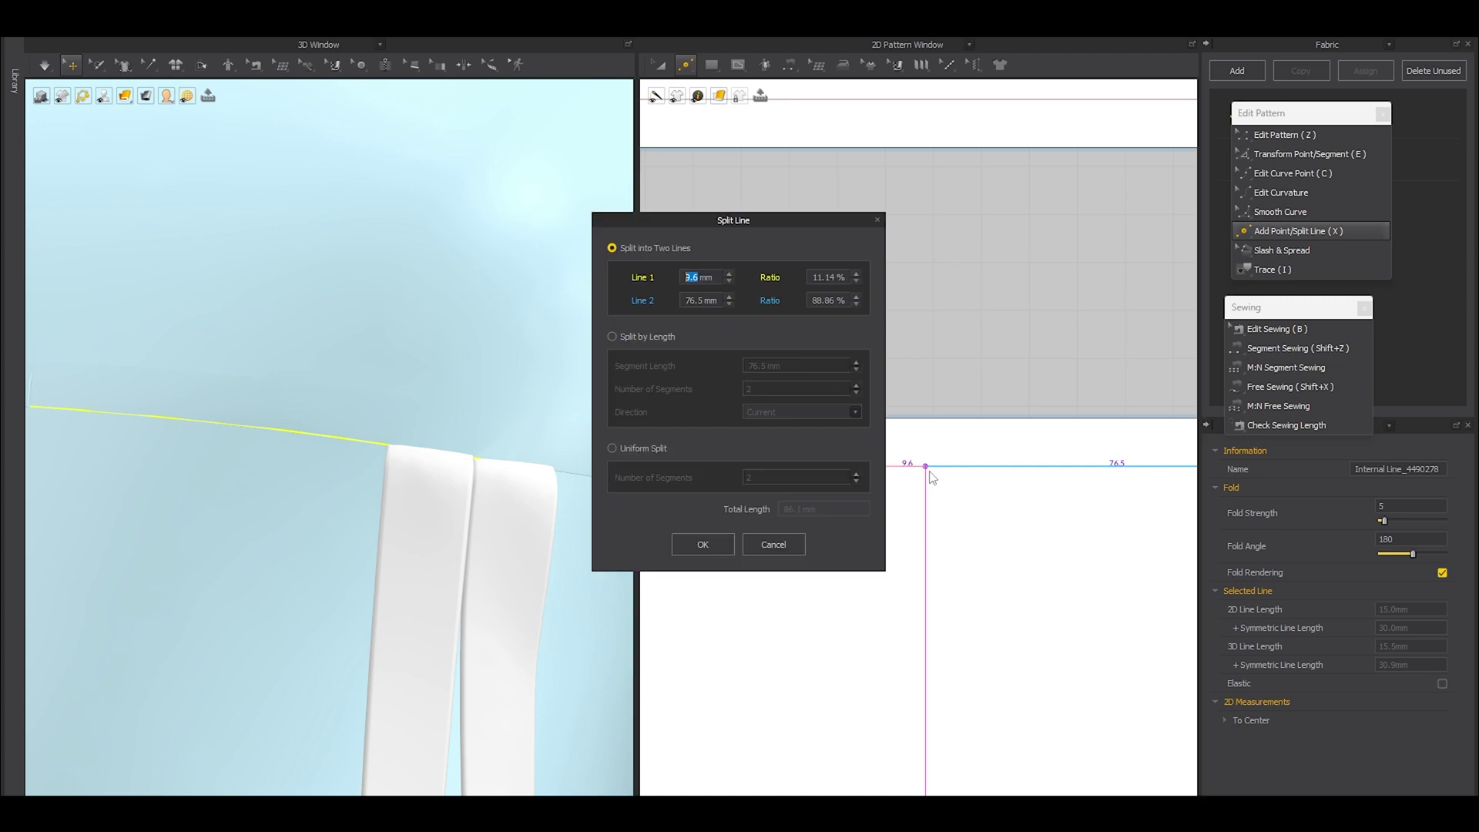
text(.6)
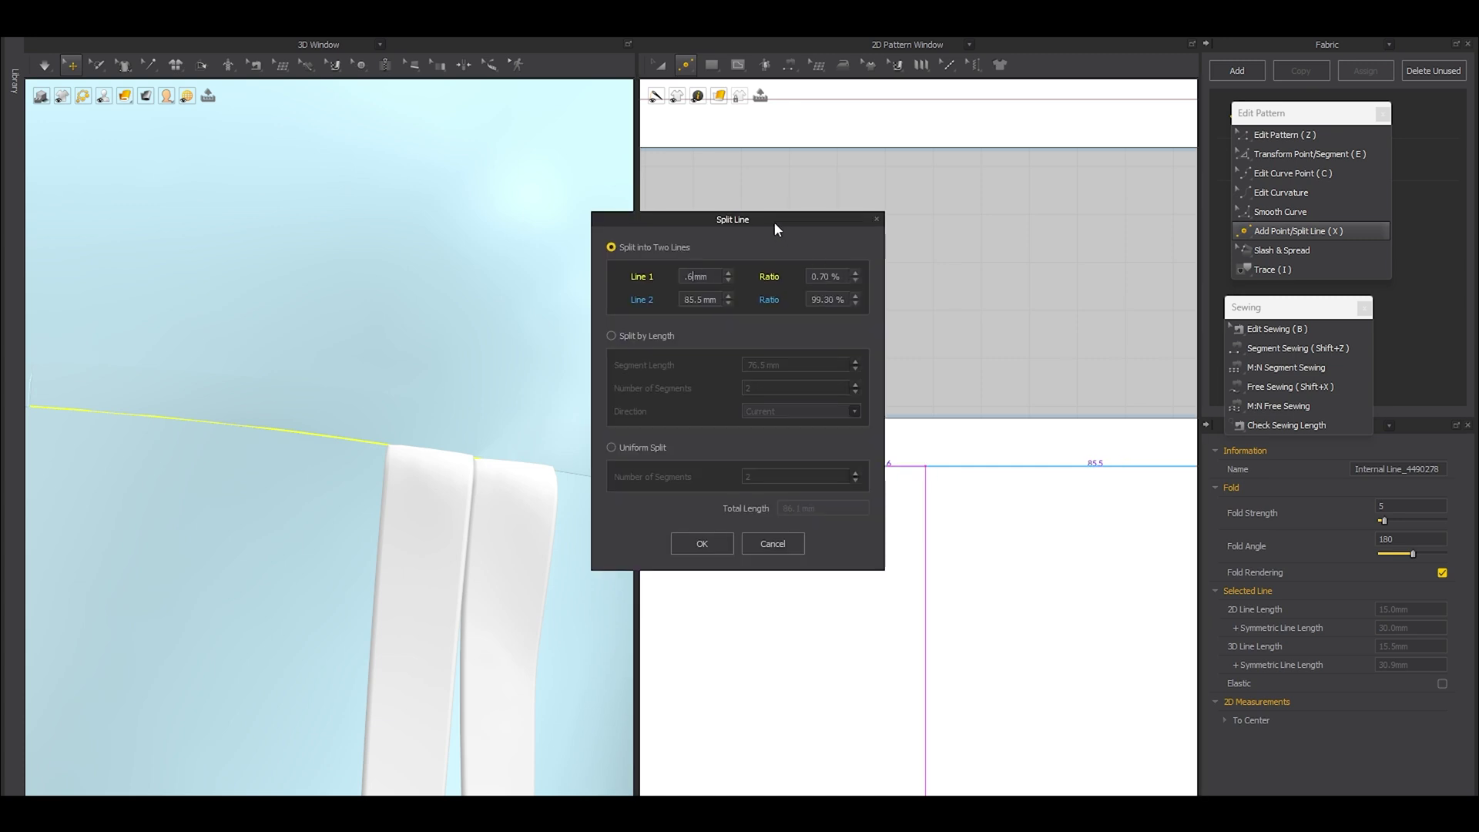
drag(775, 225, 674, 219)
click(601, 539)
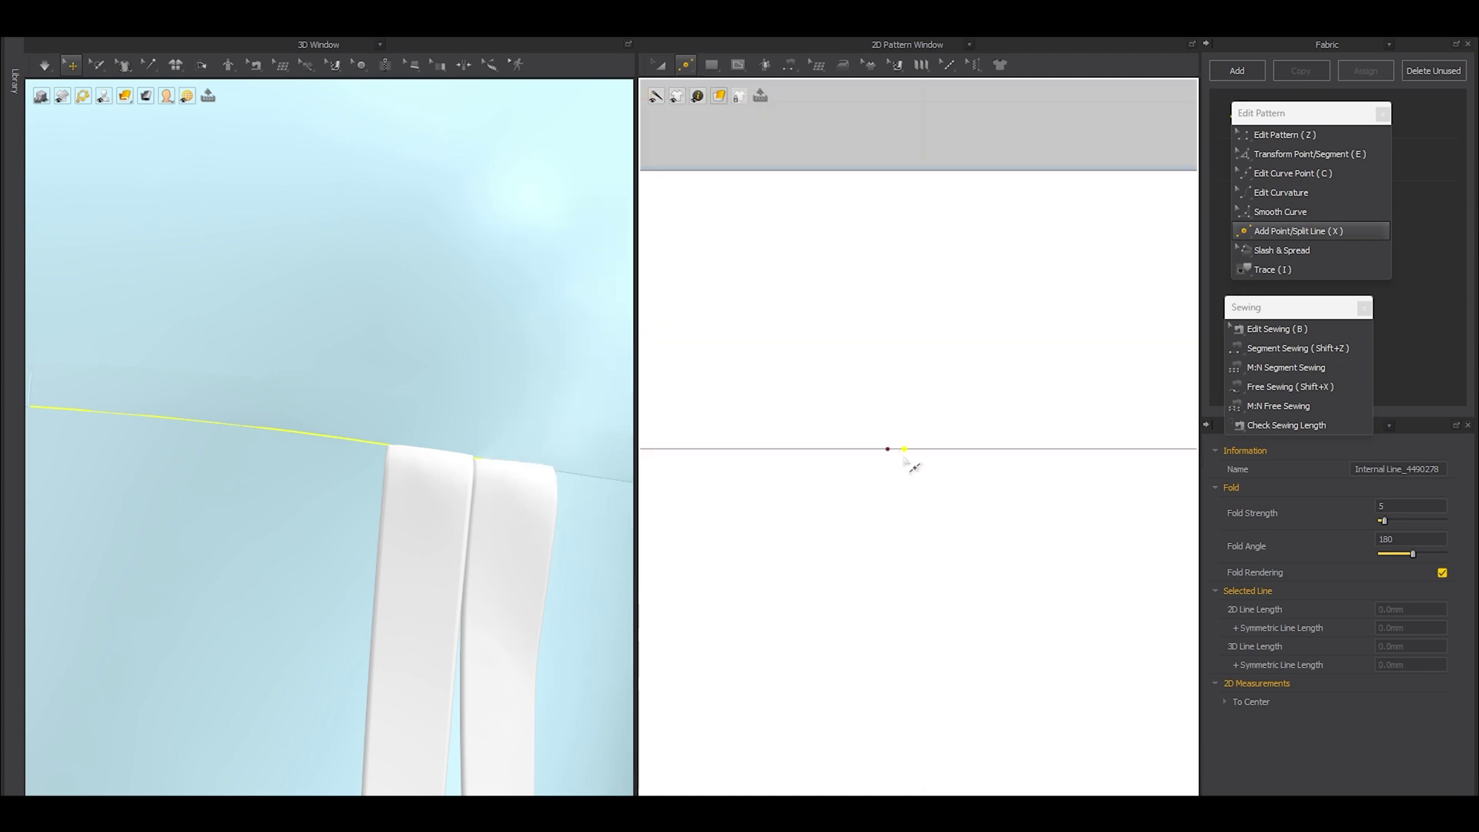
Step: Split off a fourth 15 mm segment on the internal line after the third 0.6 mm gap
scroll(905, 458, down, 4)
right_click(949, 476)
text(15mm)
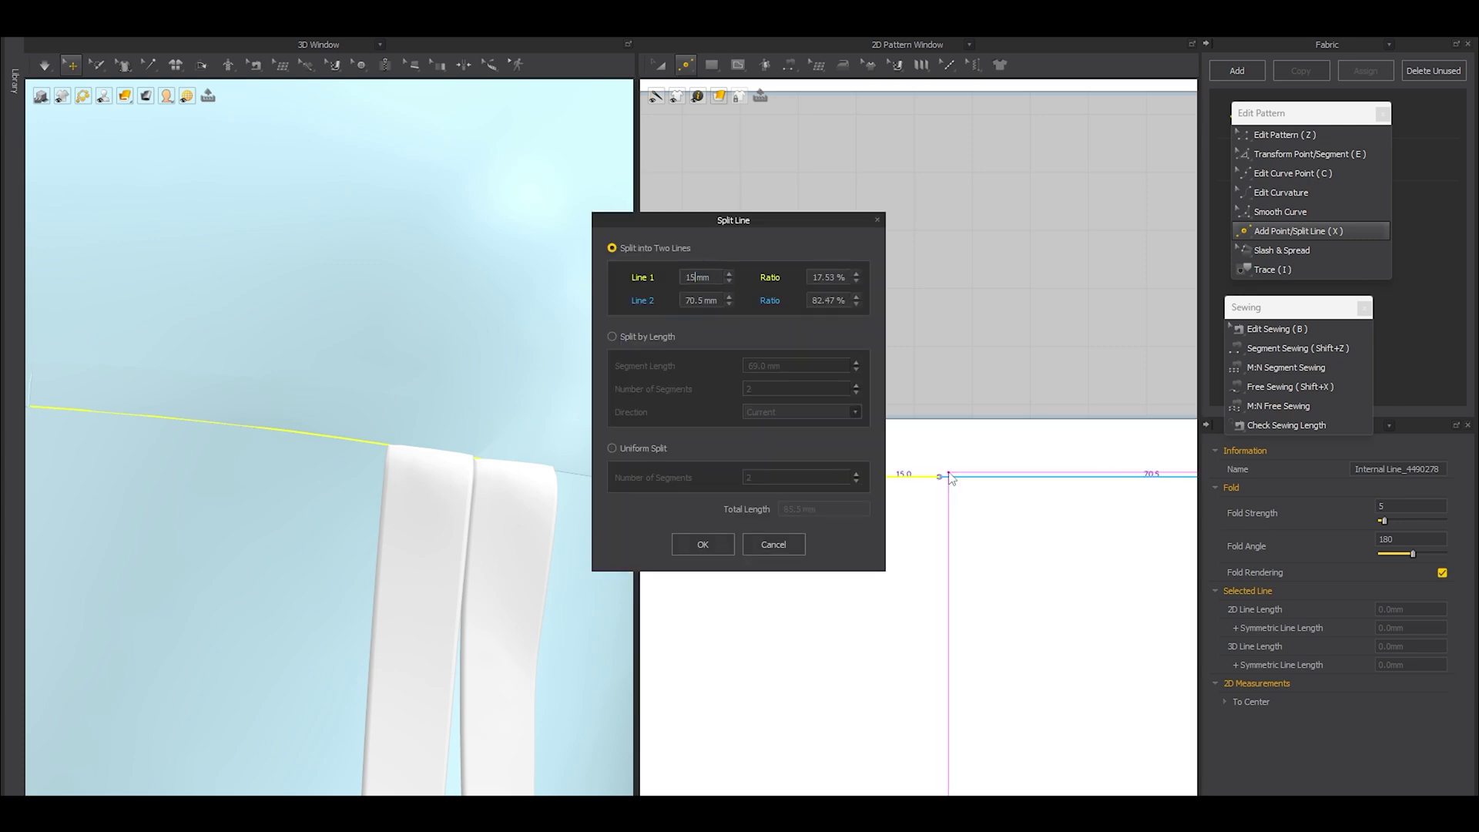
click(693, 539)
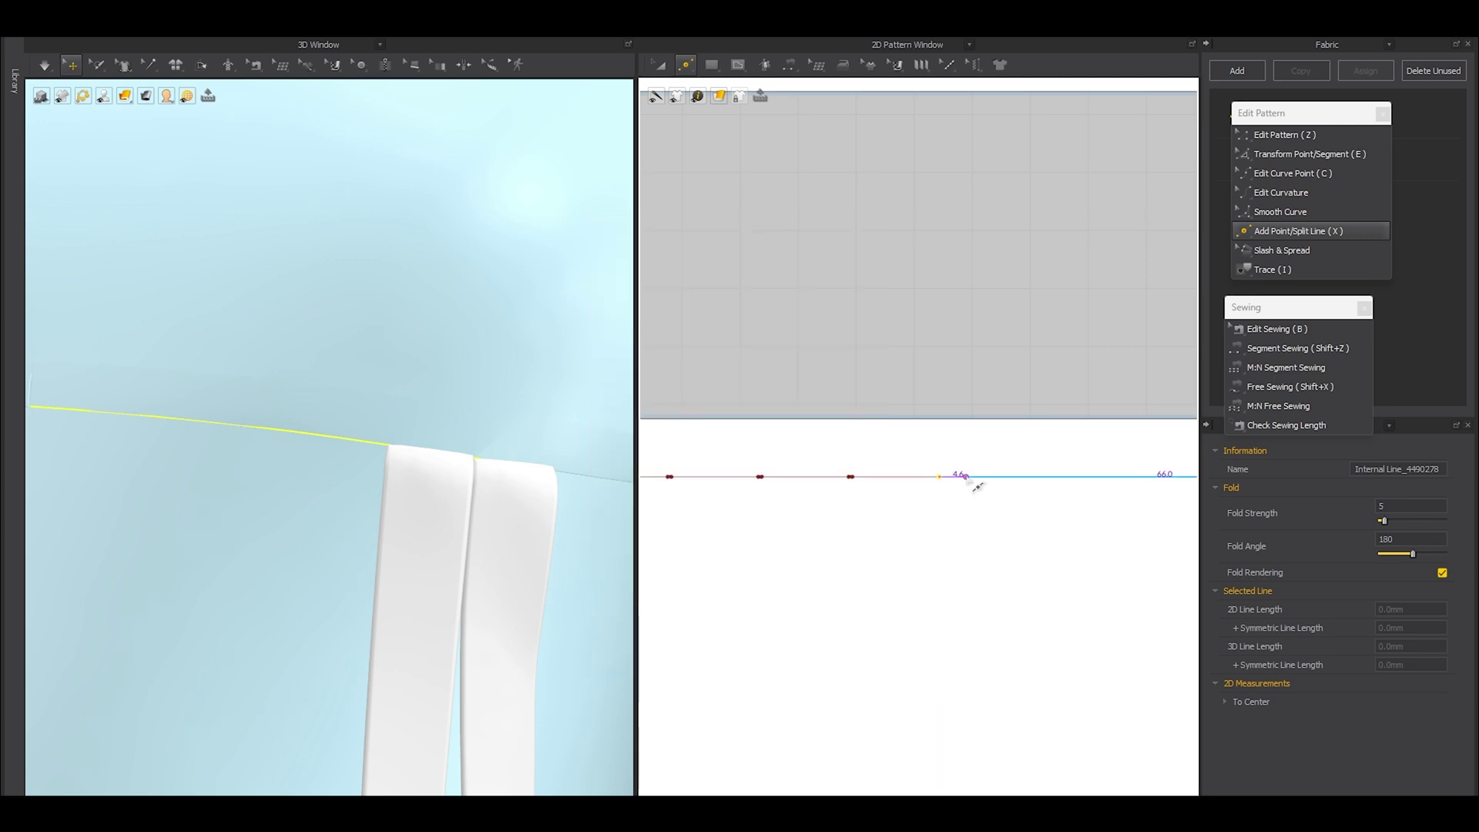
Step: Split another 0.6 mm gap and a fifth 15 mm segment on the internal line
right_click(963, 477)
key(Return)
right_click(978, 476)
text(15)
click(704, 544)
Step: Move the second strip closer to the first strip in the 2D pattern layout
key(z)
scroll(952, 505, down, 4)
scroll(991, 667, up, 1)
key(a)
drag(980, 670, 946, 670)
middle_drag(983, 662, 861, 543)
scroll(862, 542, down, 2)
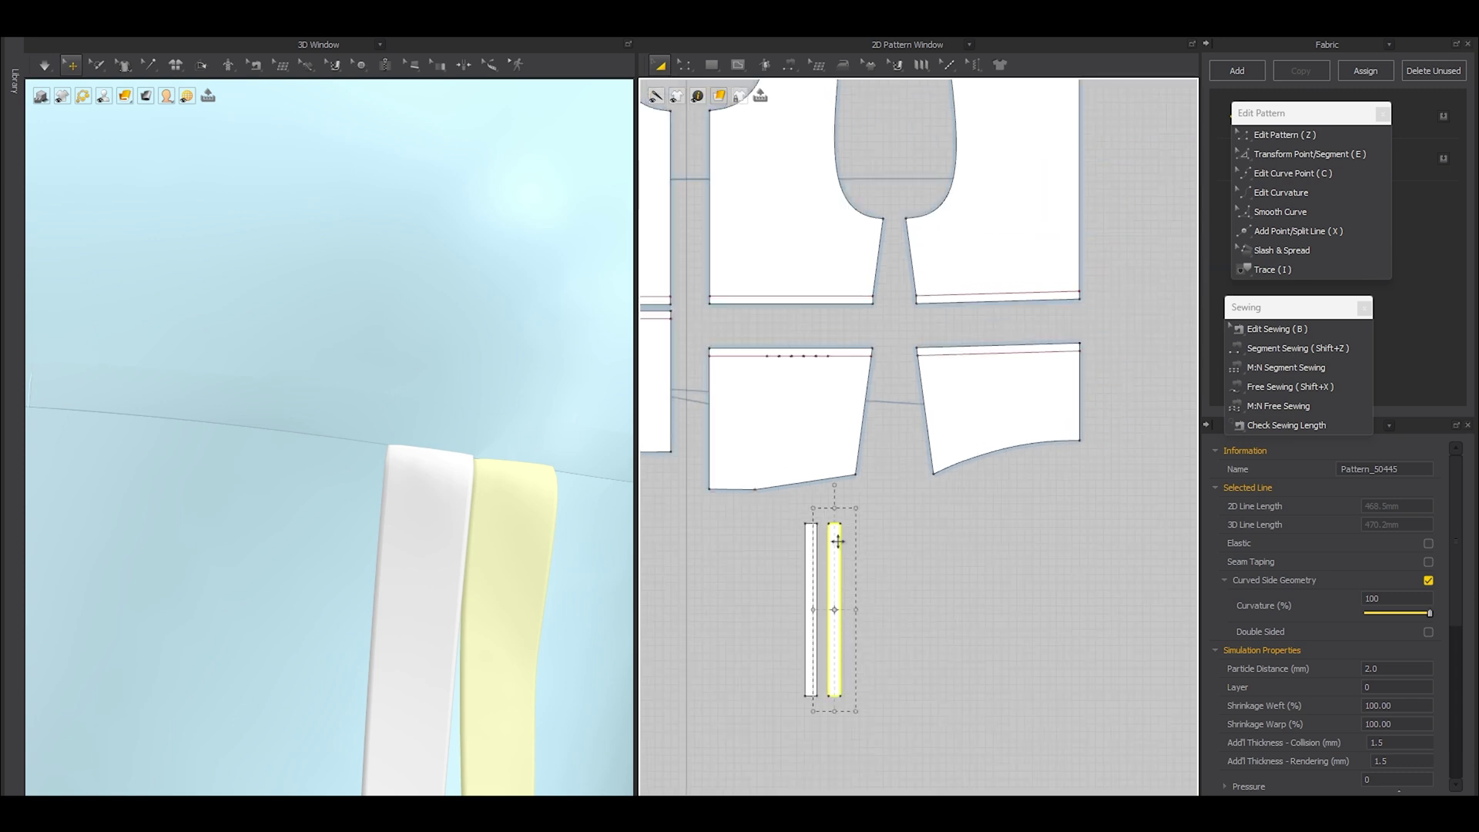
Step: Paste three more copies of the second strip in a row beside it, level with the existing strips
scroll(851, 540, up, 1)
scroll(842, 537, down, 2)
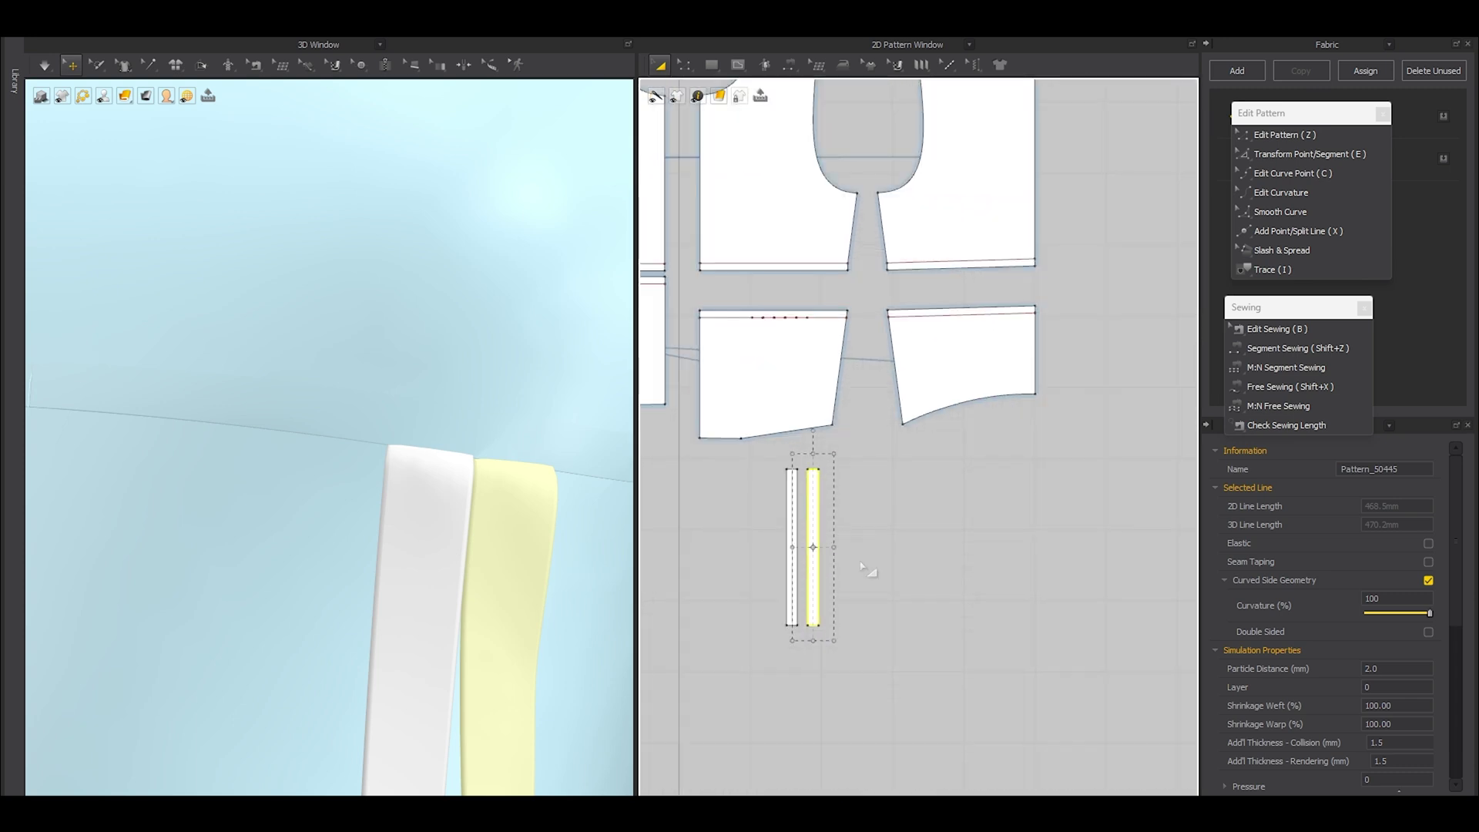
key(ctrl+v)
shift+click(846, 553)
key(ctrl+v)
shift+click(894, 552)
key(ctrl+v)
shift+click(939, 553)
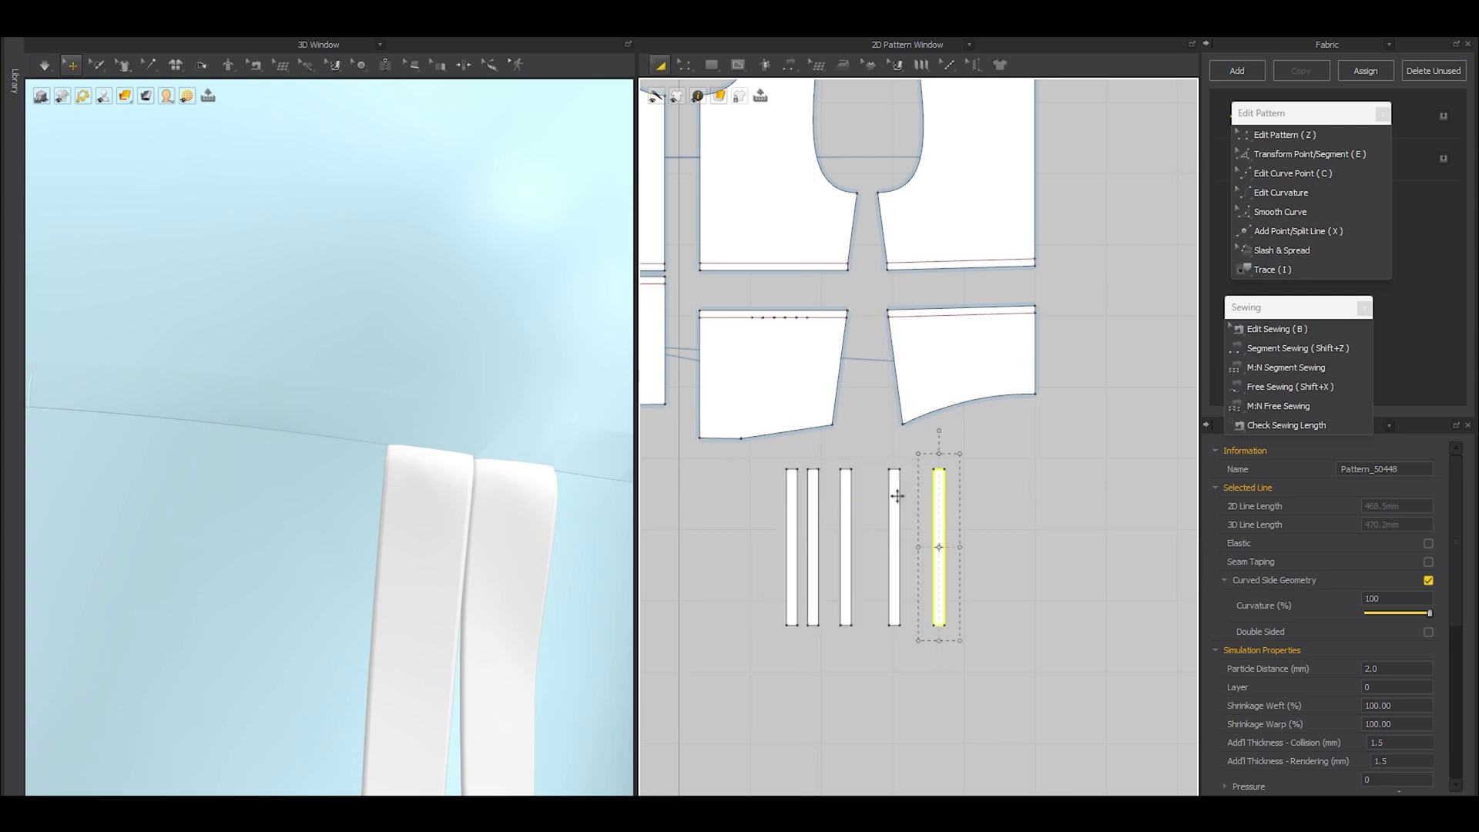
Step: Sew the upper edges of the three new strips to the third, fourth and fifth 15 mm segments with Segment Sewing
scroll(871, 458, up, 4)
middle_drag(871, 454, 1055, 571)
click(1298, 349)
click(983, 622)
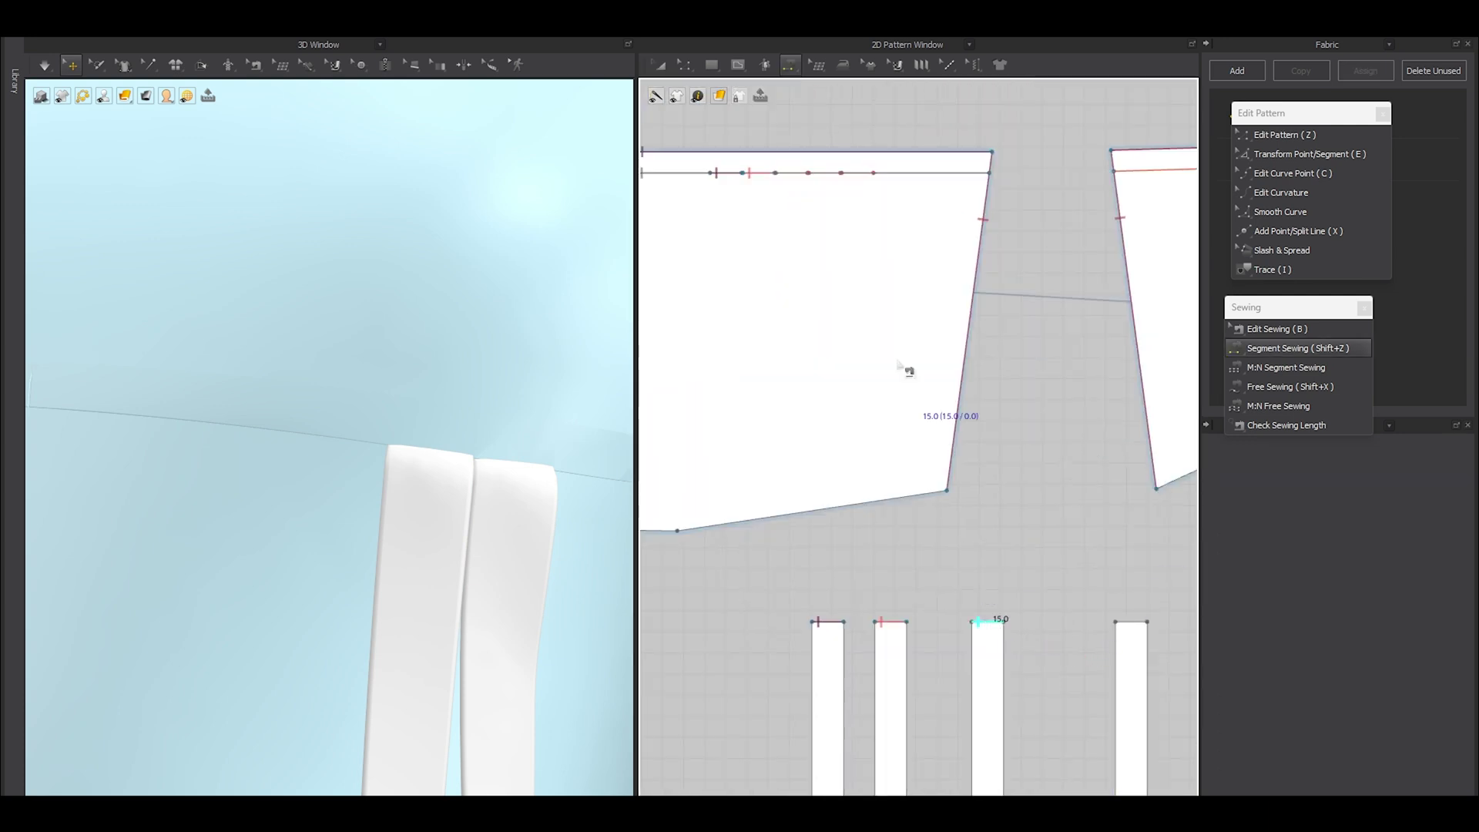
click(783, 177)
click(817, 177)
click(1124, 622)
scroll(1129, 632, down, 4)
middle_drag(1137, 636, 1004, 637)
click(1063, 627)
click(856, 392)
click(1064, 627)
Step: Place the third and fourth strips beside the sewn strips in the 3D view, near their seam segments
key(a)
scroll(324, 531, down, 10)
right_drag(308, 531, 417, 586)
scroll(417, 585, up, 10)
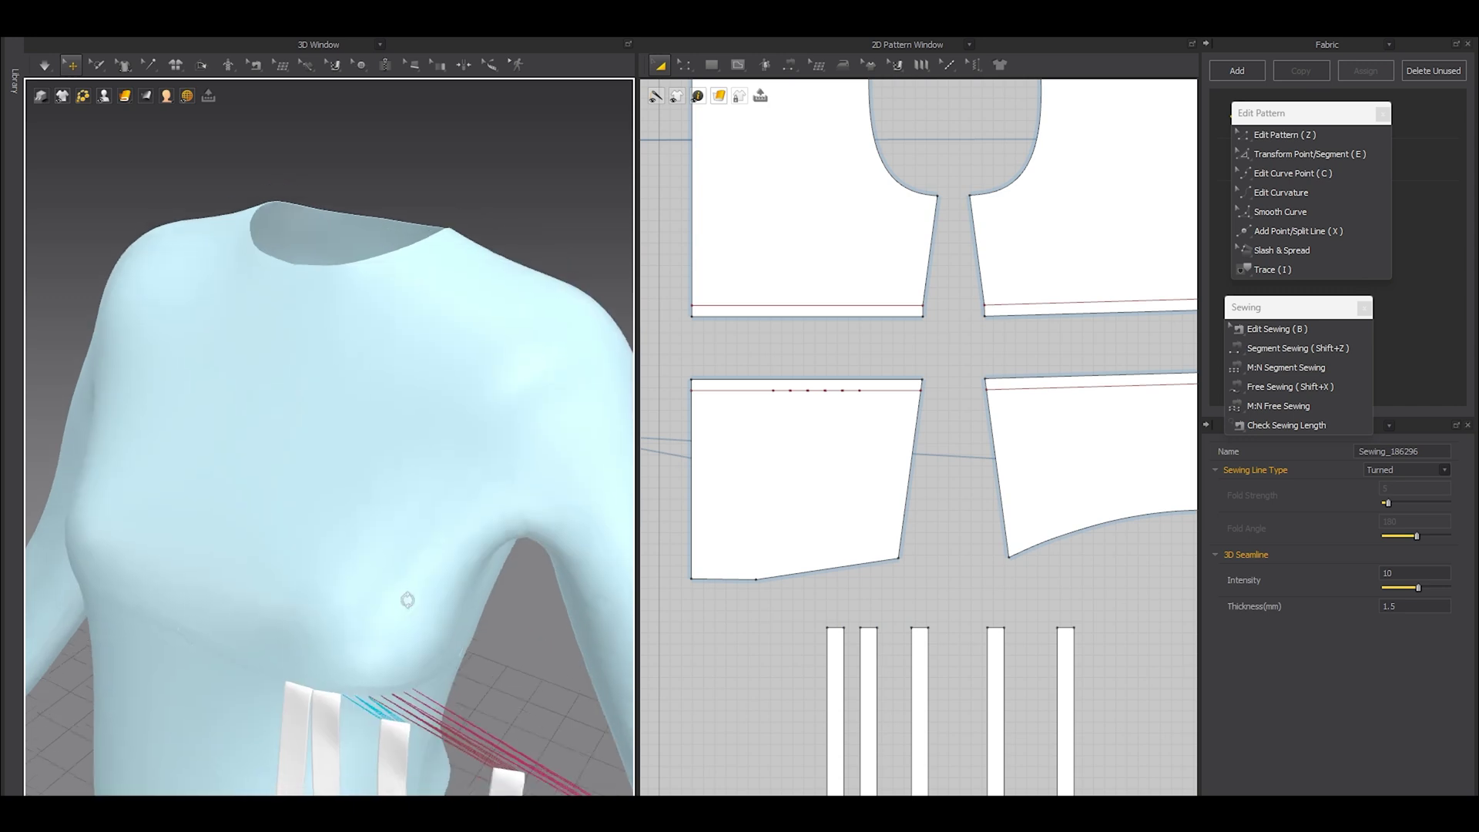
click(397, 458)
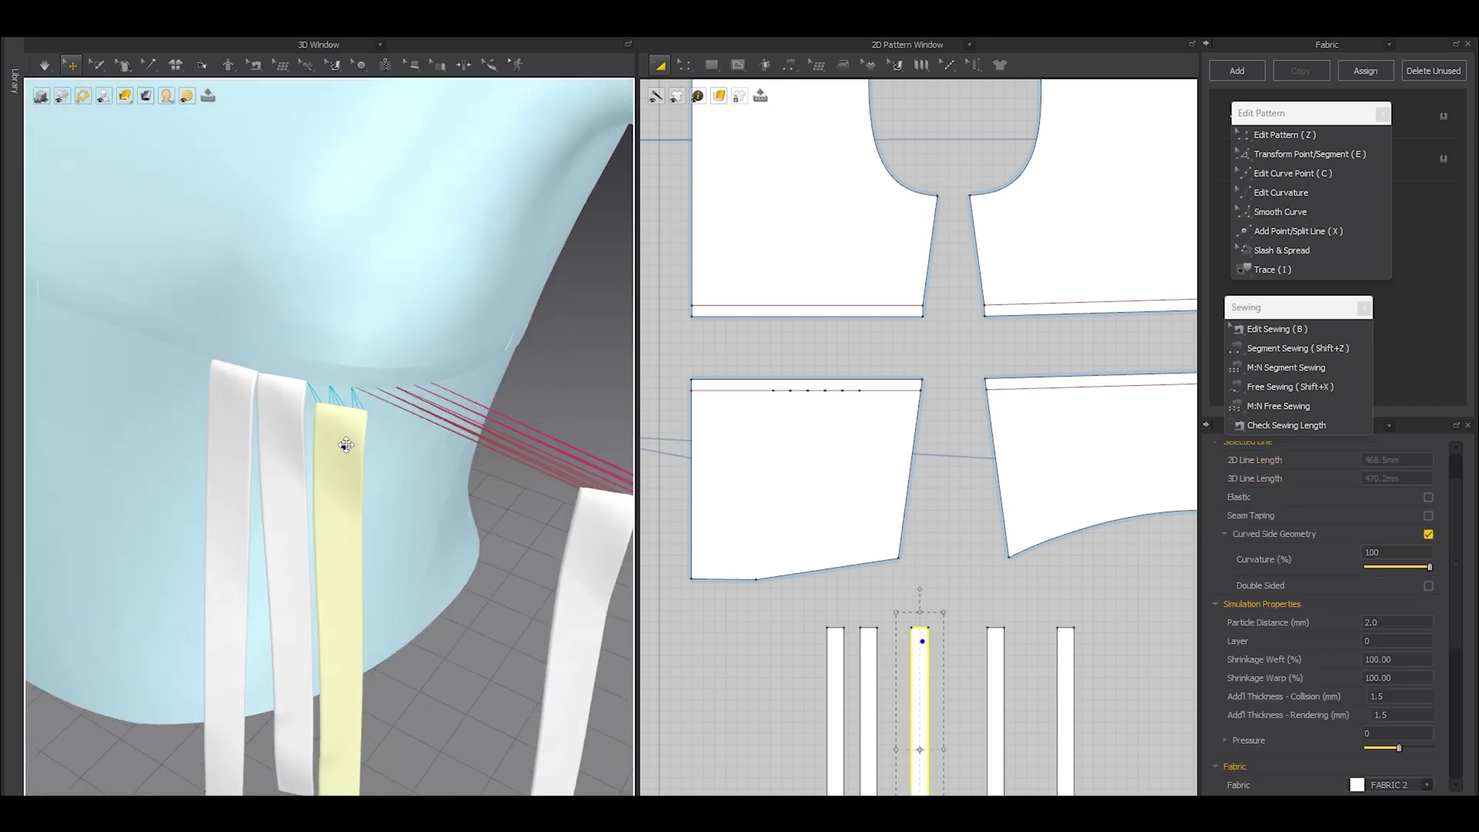
click(415, 479)
drag(415, 479, 397, 477)
Step: Move the fifth strip beside the others in the 3D view and simulate the garment to drape the new strips
scroll(432, 500, down, 4)
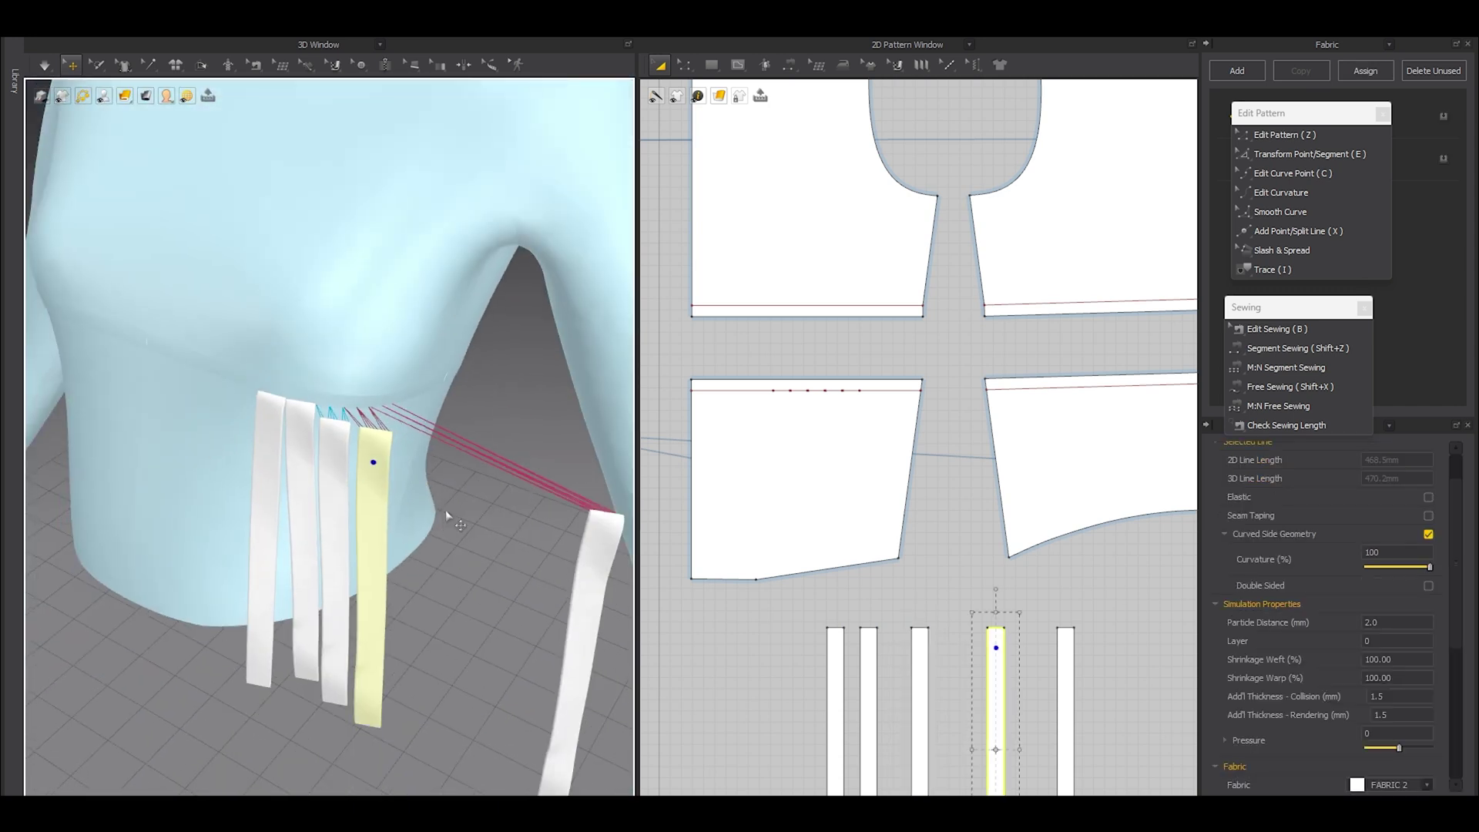
right_drag(449, 518, 456, 558)
drag(582, 579, 450, 498)
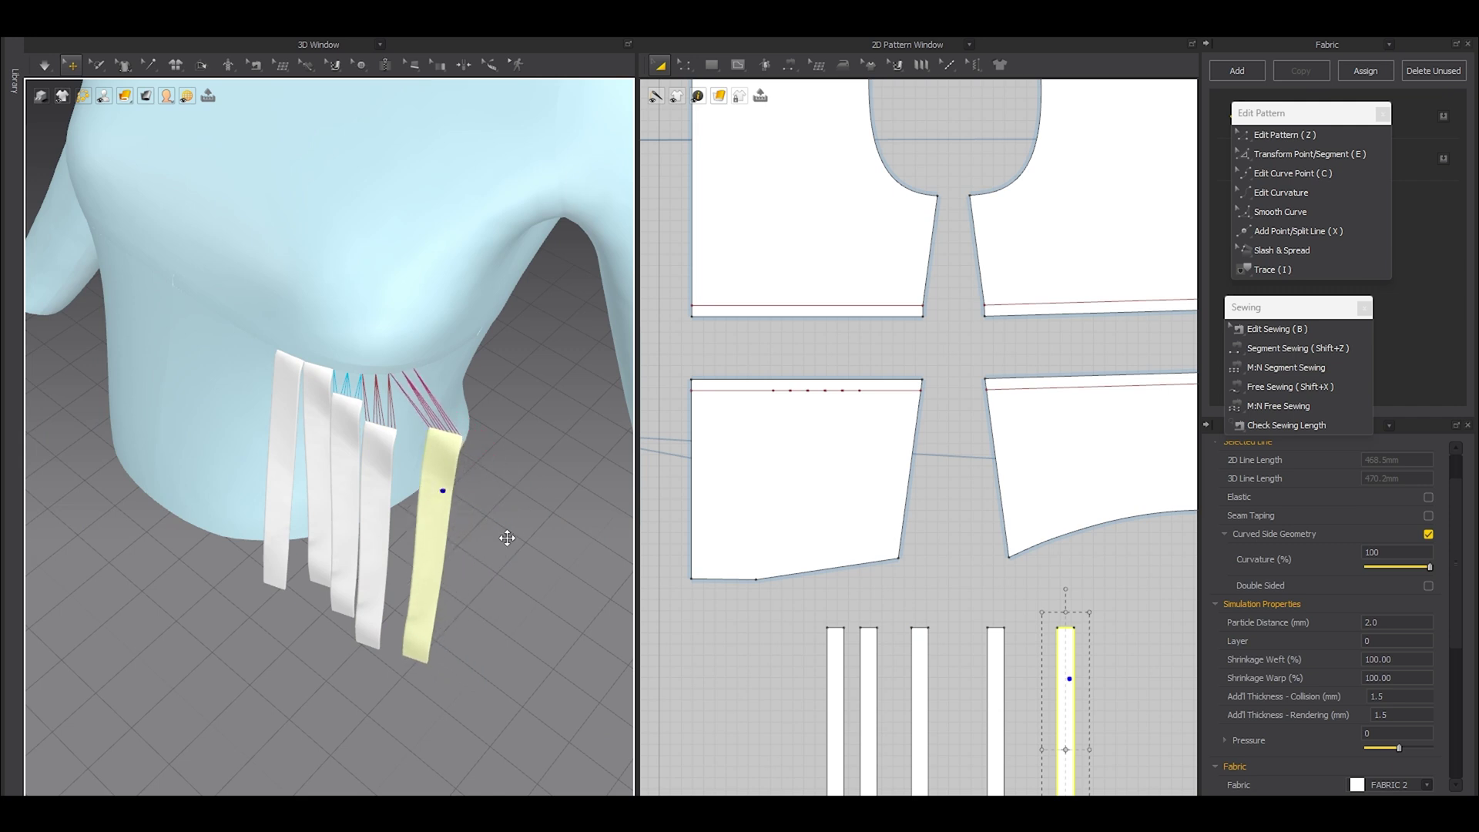
key(space)
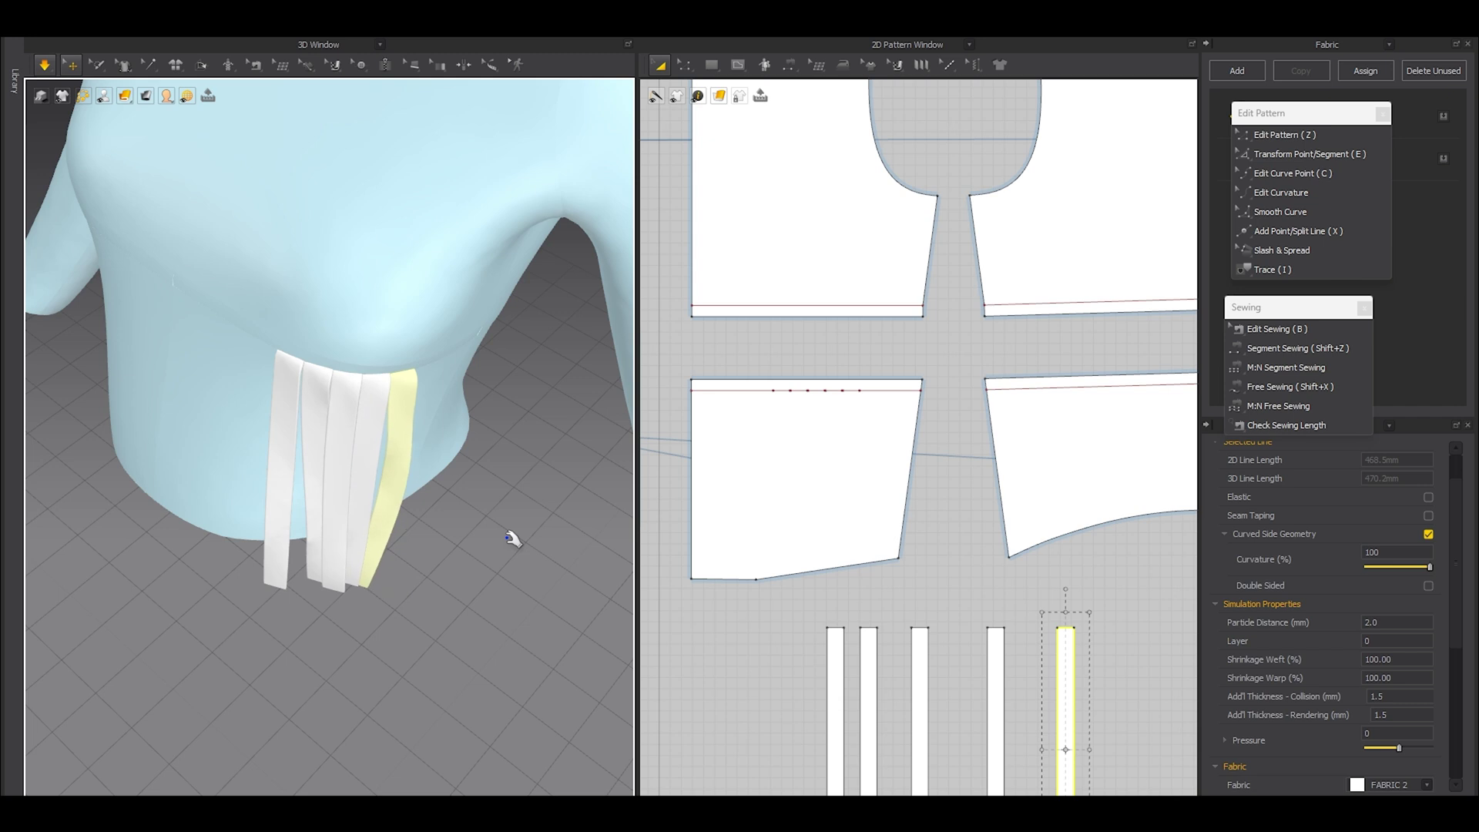
right_drag(449, 541, 457, 455)
scroll(455, 454, up, 3)
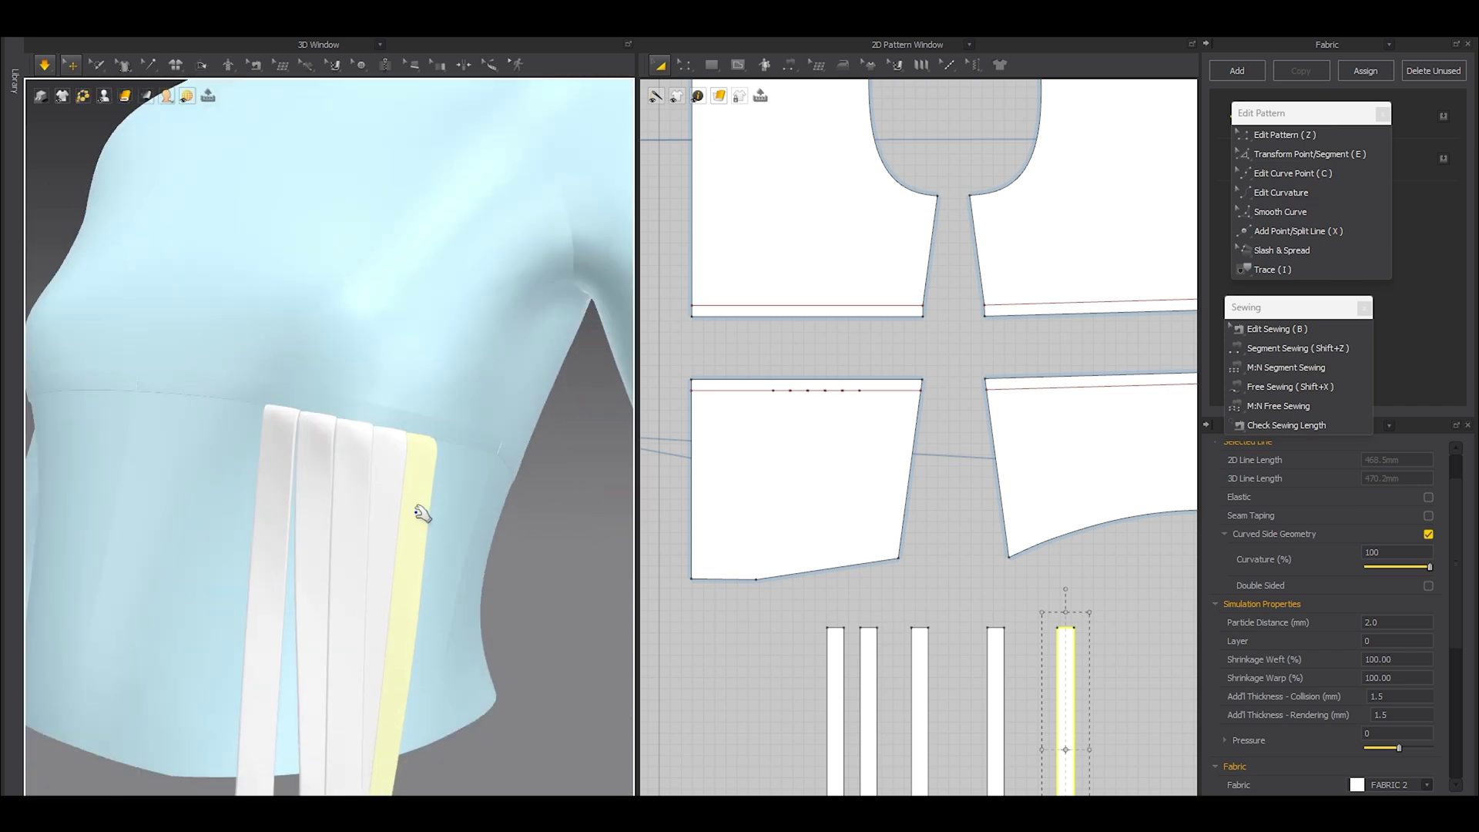
Step: Split the internal line 0.6 mm beyond the inner end of the first 15 mm segment
scroll(779, 383, up, 8)
scroll(778, 386, up, 3)
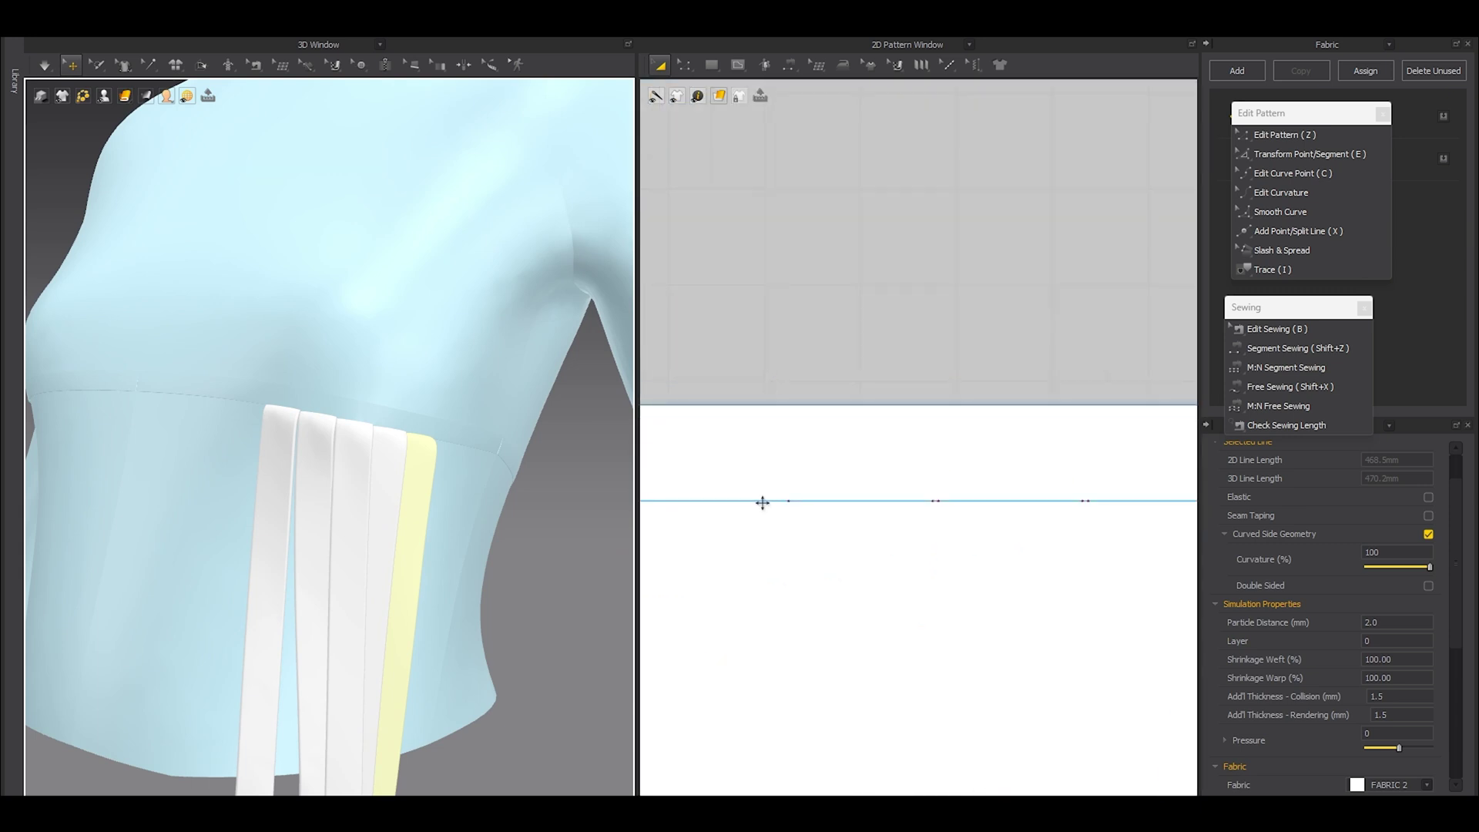
scroll(779, 497, up, 3)
key(x)
key(a)
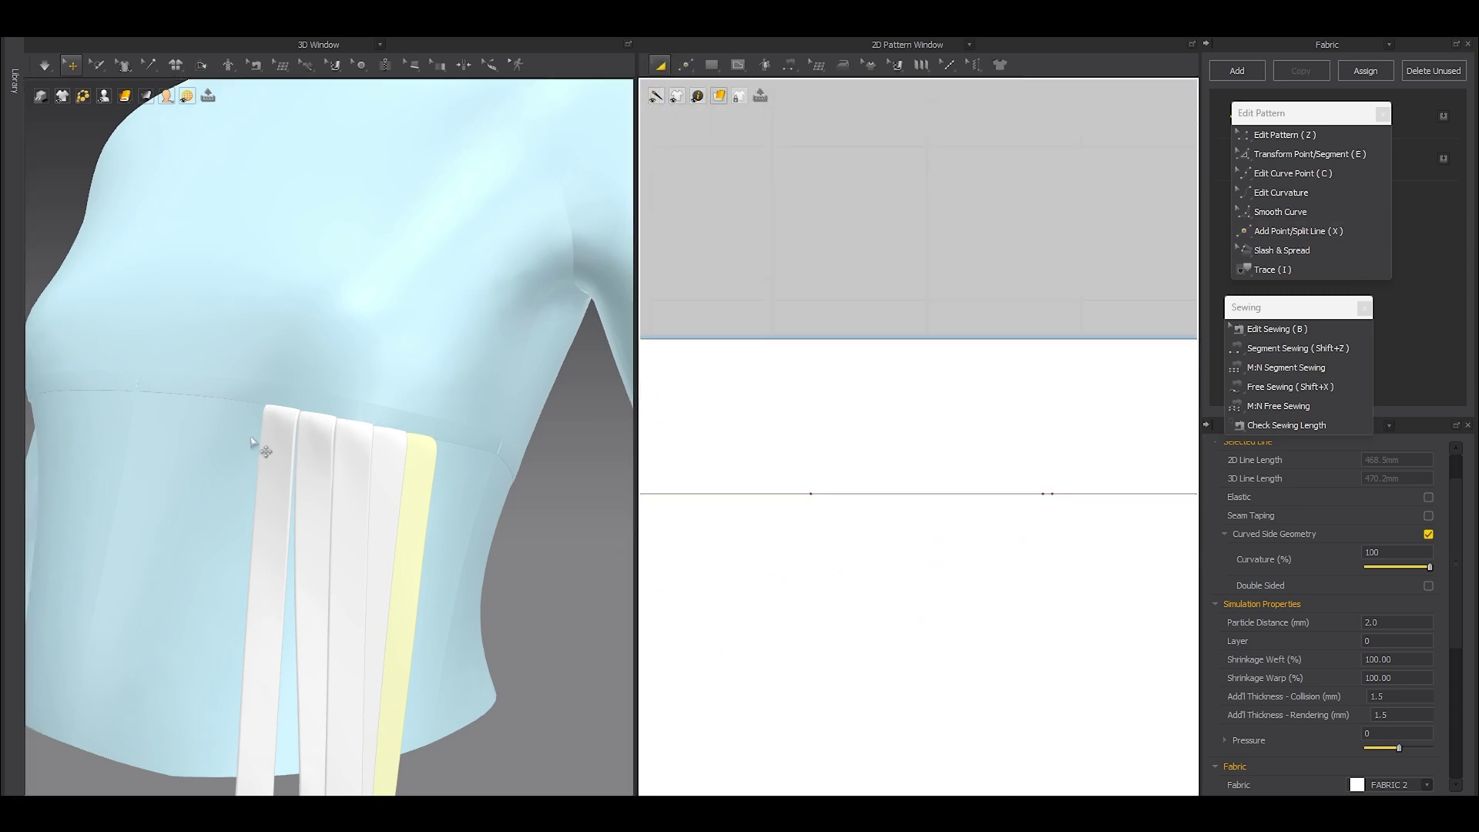
scroll(282, 465, up, 3)
right_drag(285, 470, 568, 483)
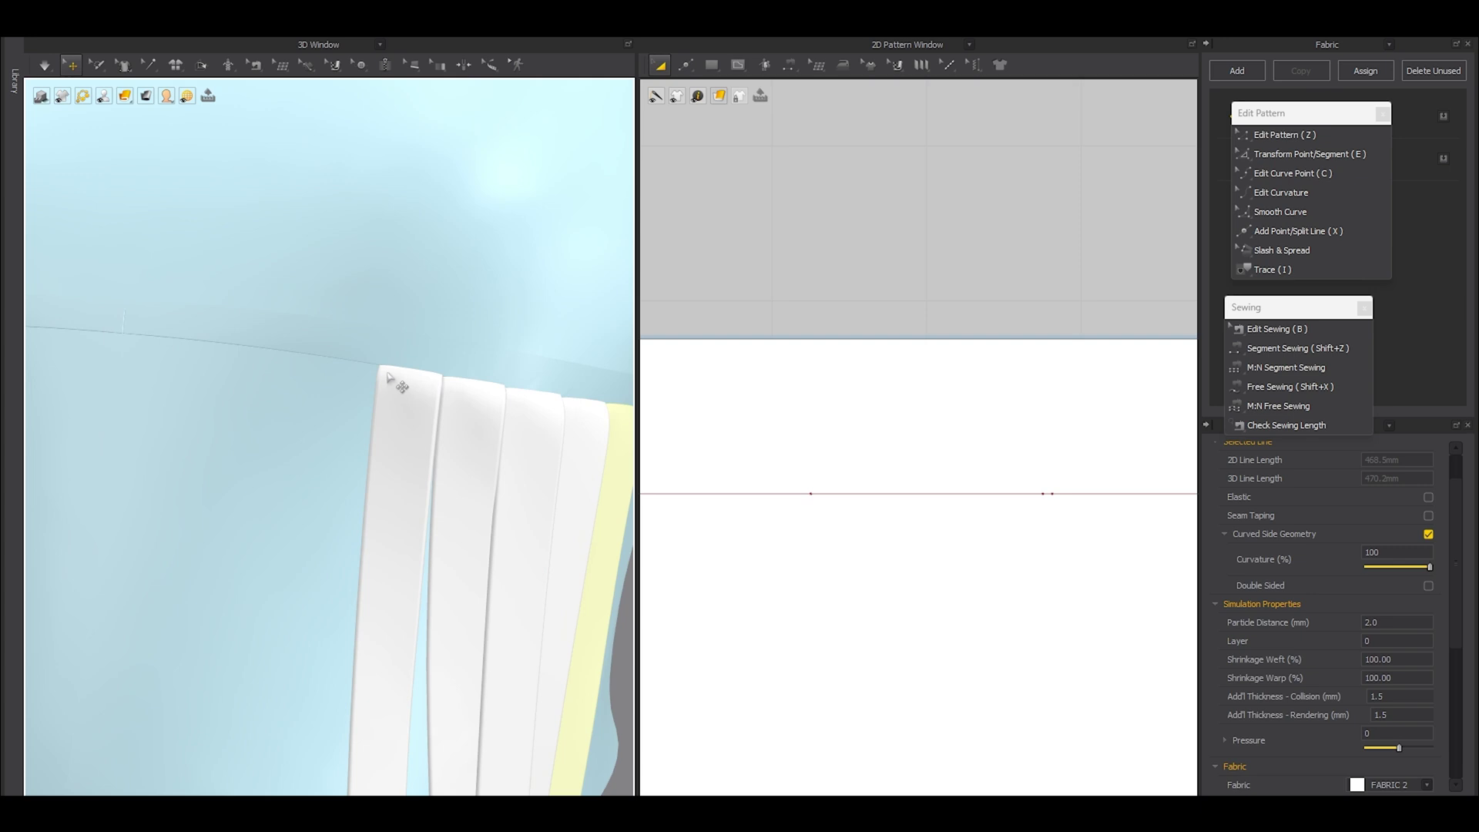
key(x)
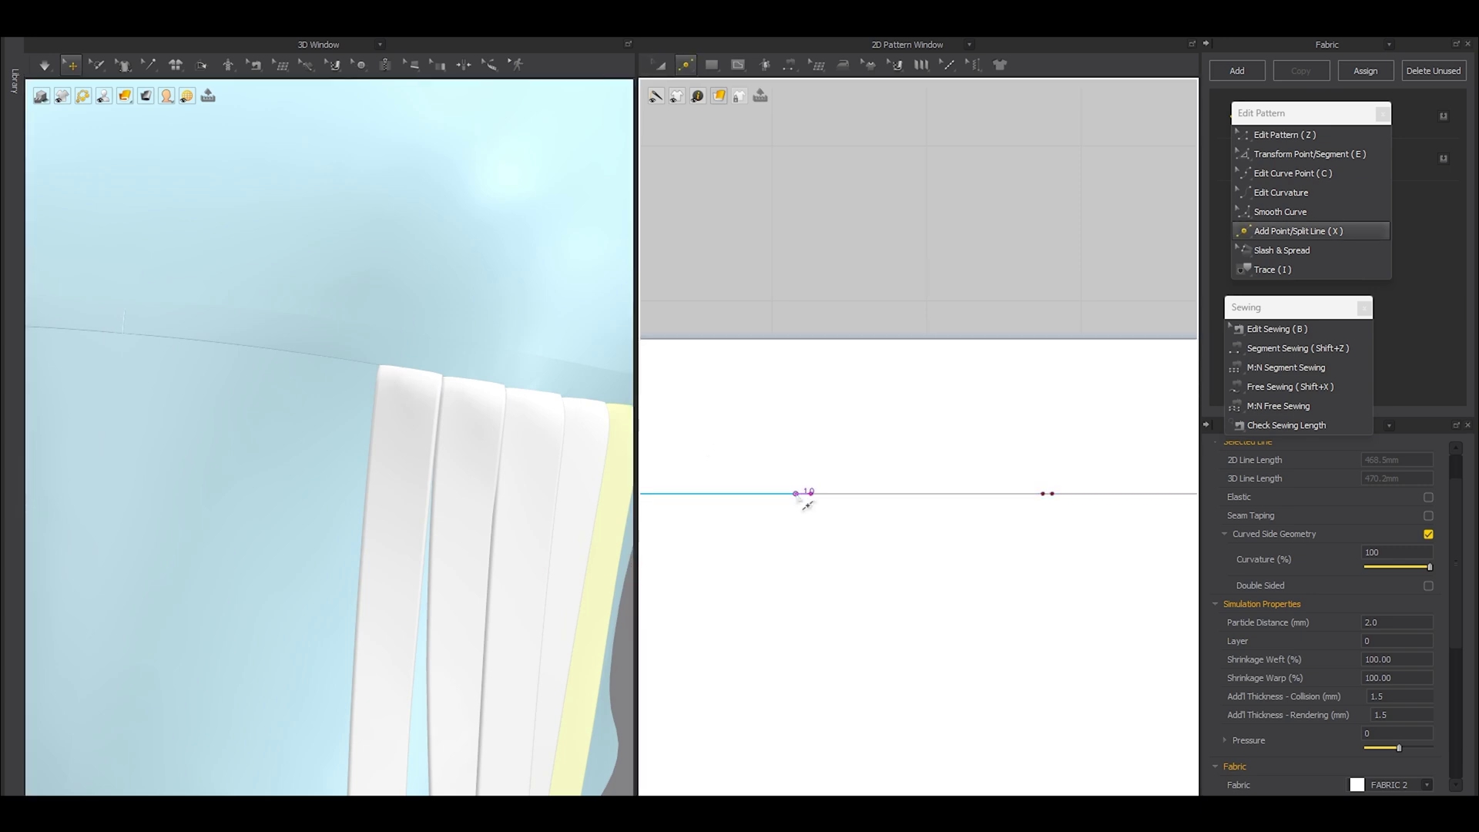
click(794, 493)
text(.6)
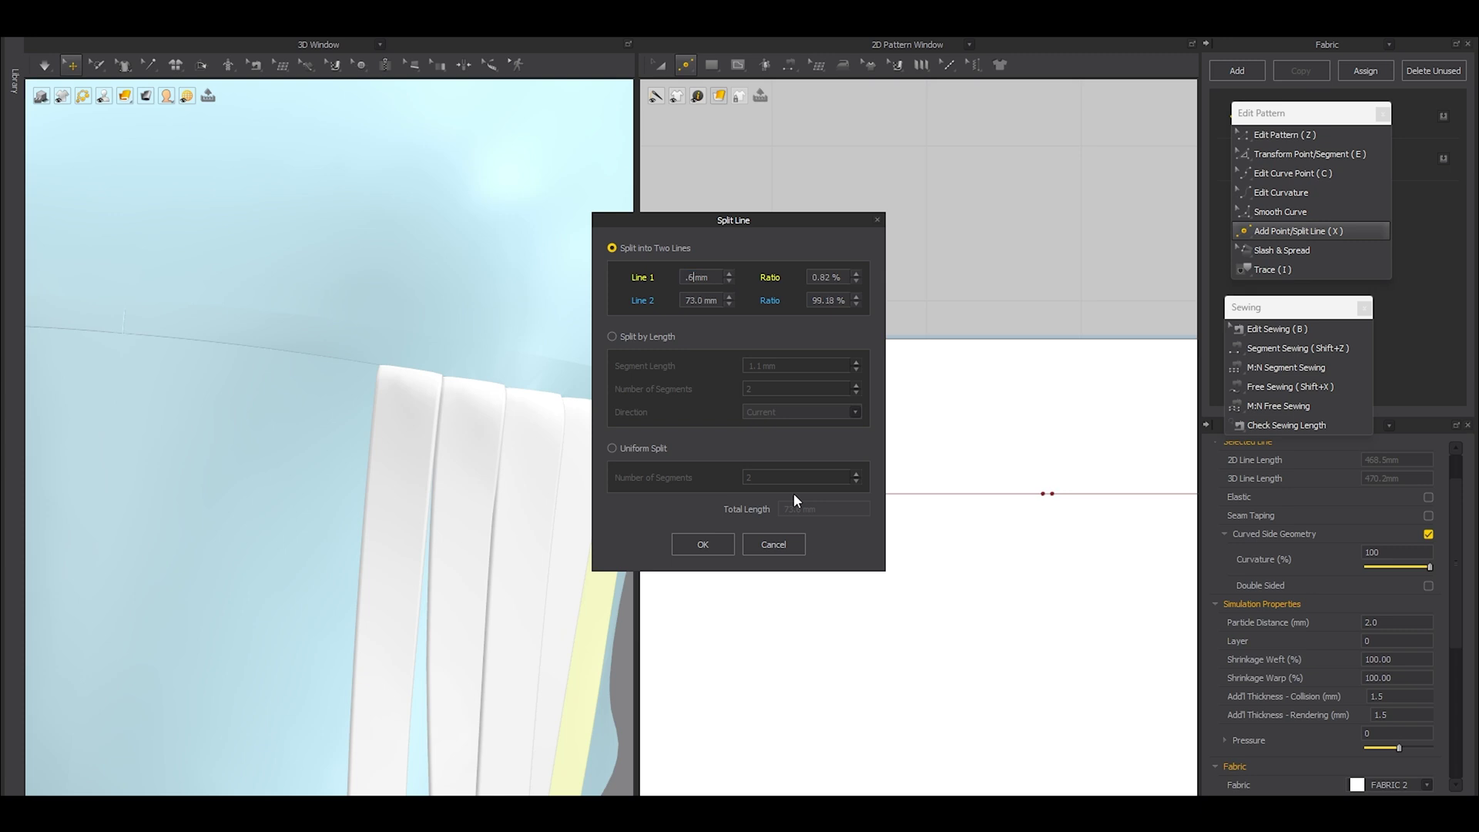
click(702, 543)
Step: Draw a vertical internal line about 129 mm long down the lower front piece from the new split point
key(g)
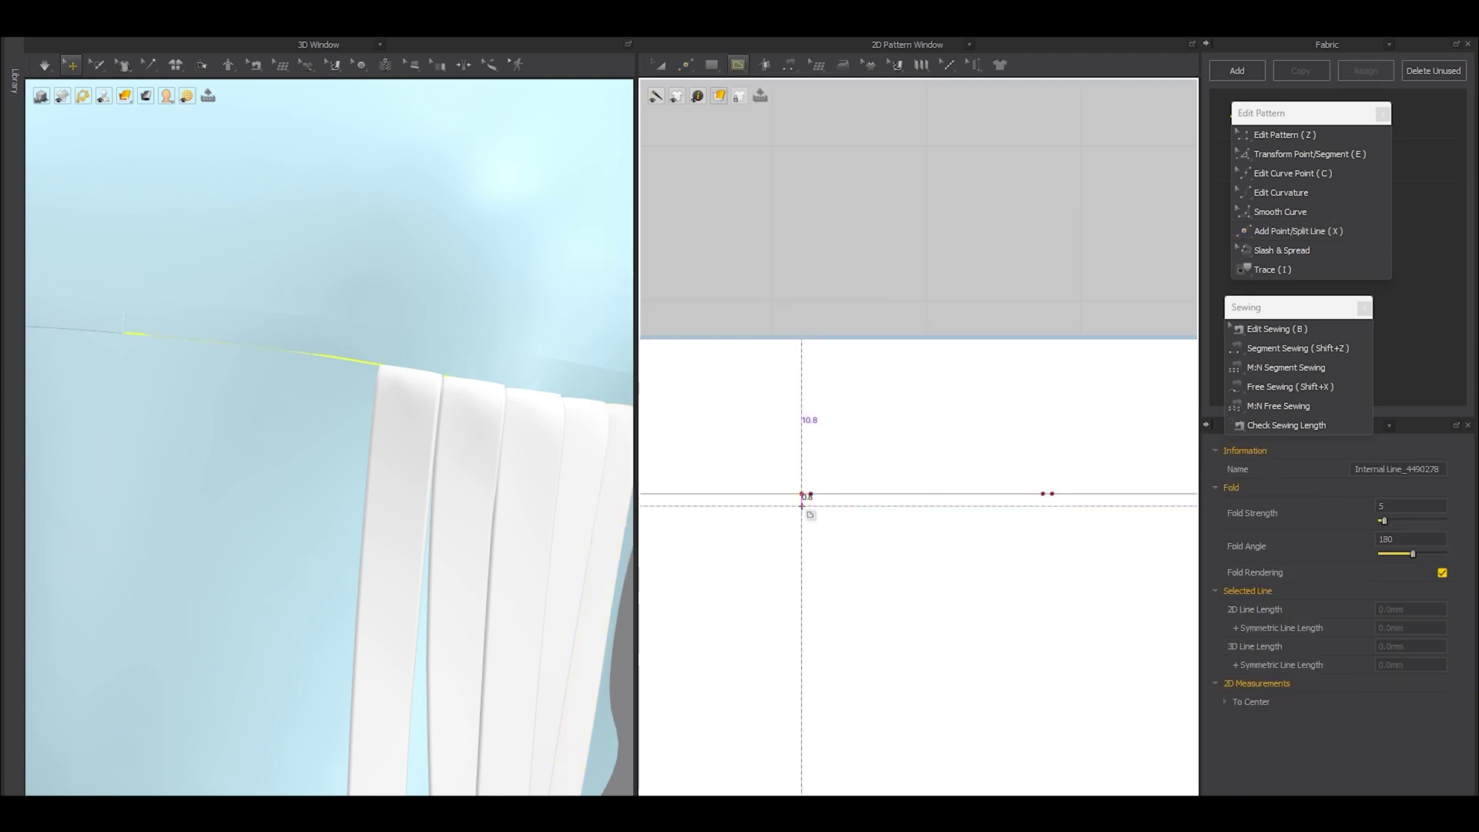
click(737, 65)
click(772, 97)
click(802, 493)
scroll(780, 467, down, 2)
scroll(779, 467, down, 4)
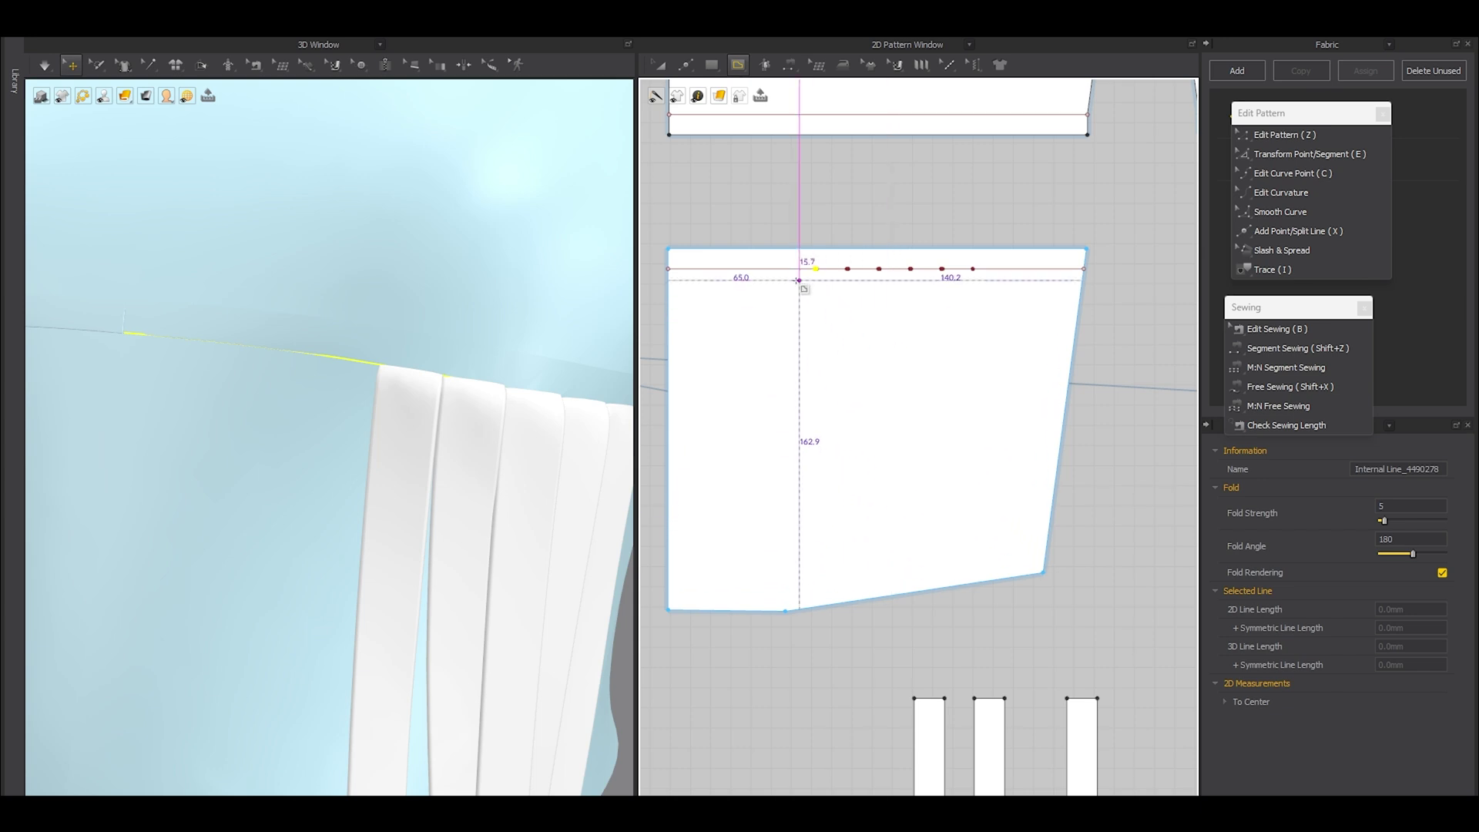
double_click(815, 530)
Step: Split the vertical internal line 0.6 mm below its upper end
key(z)
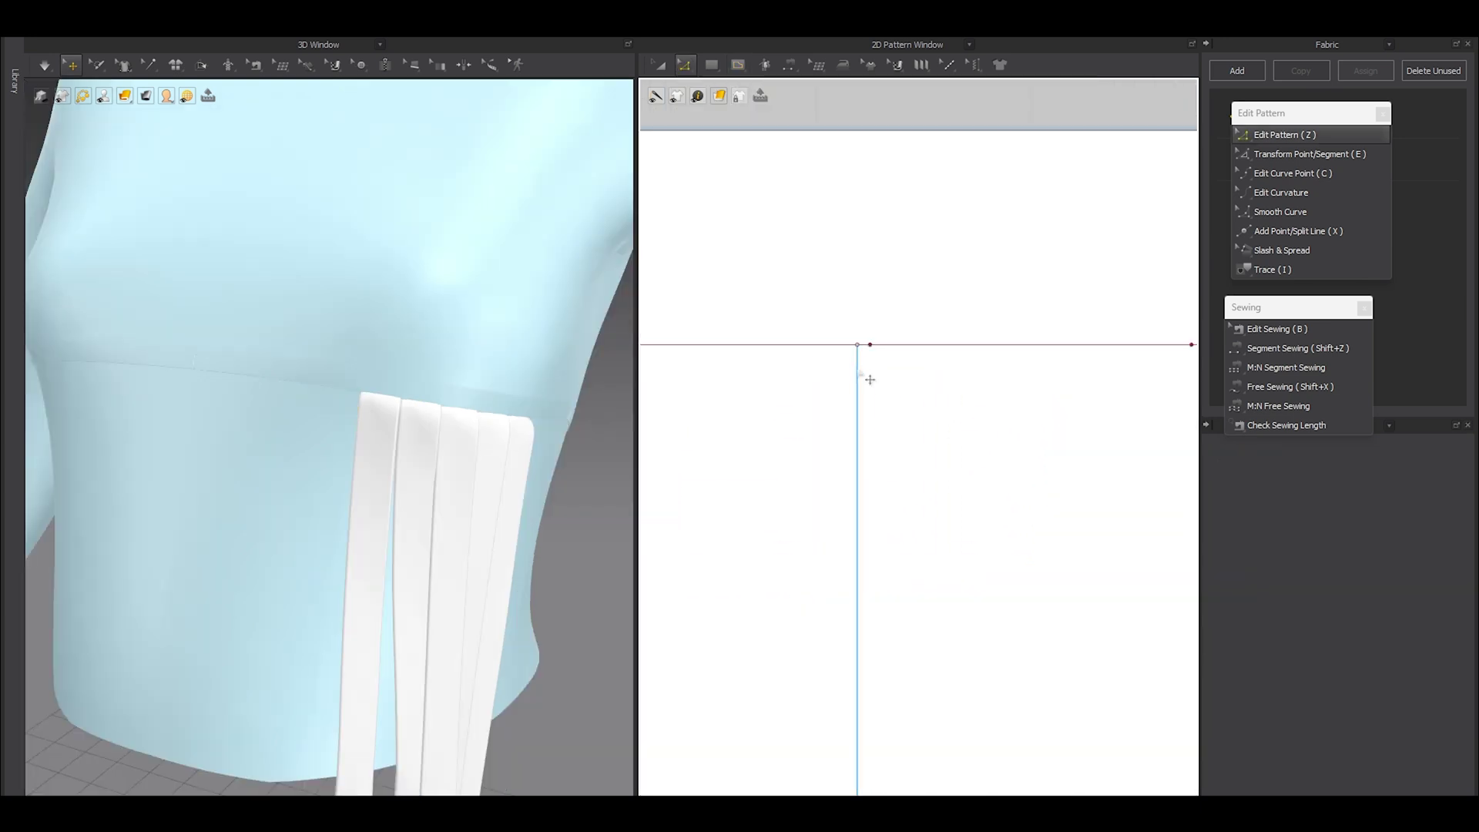
scroll(868, 389, down, 3)
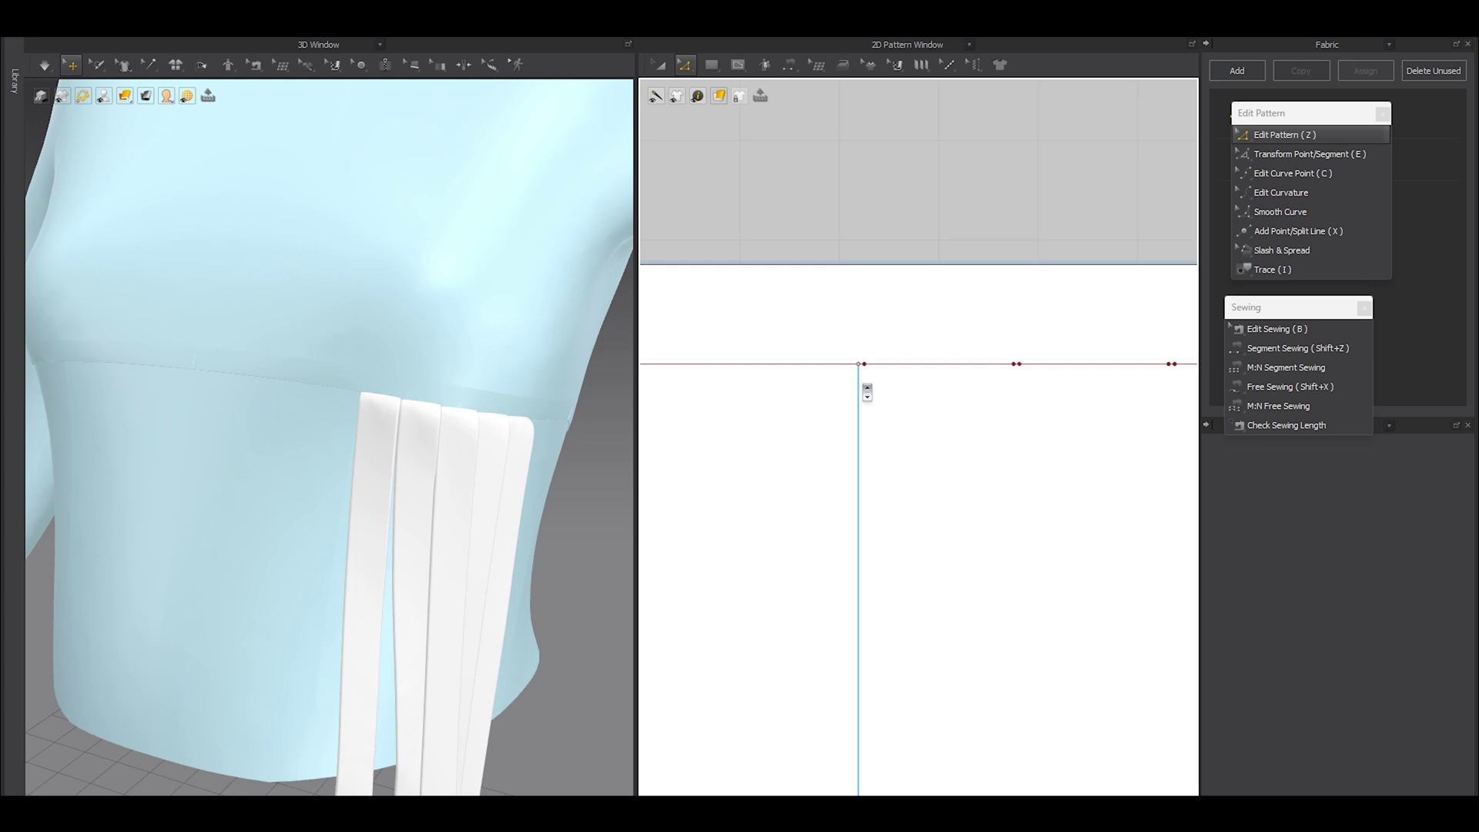
scroll(863, 387, up, 3)
key(x)
right_click(854, 361)
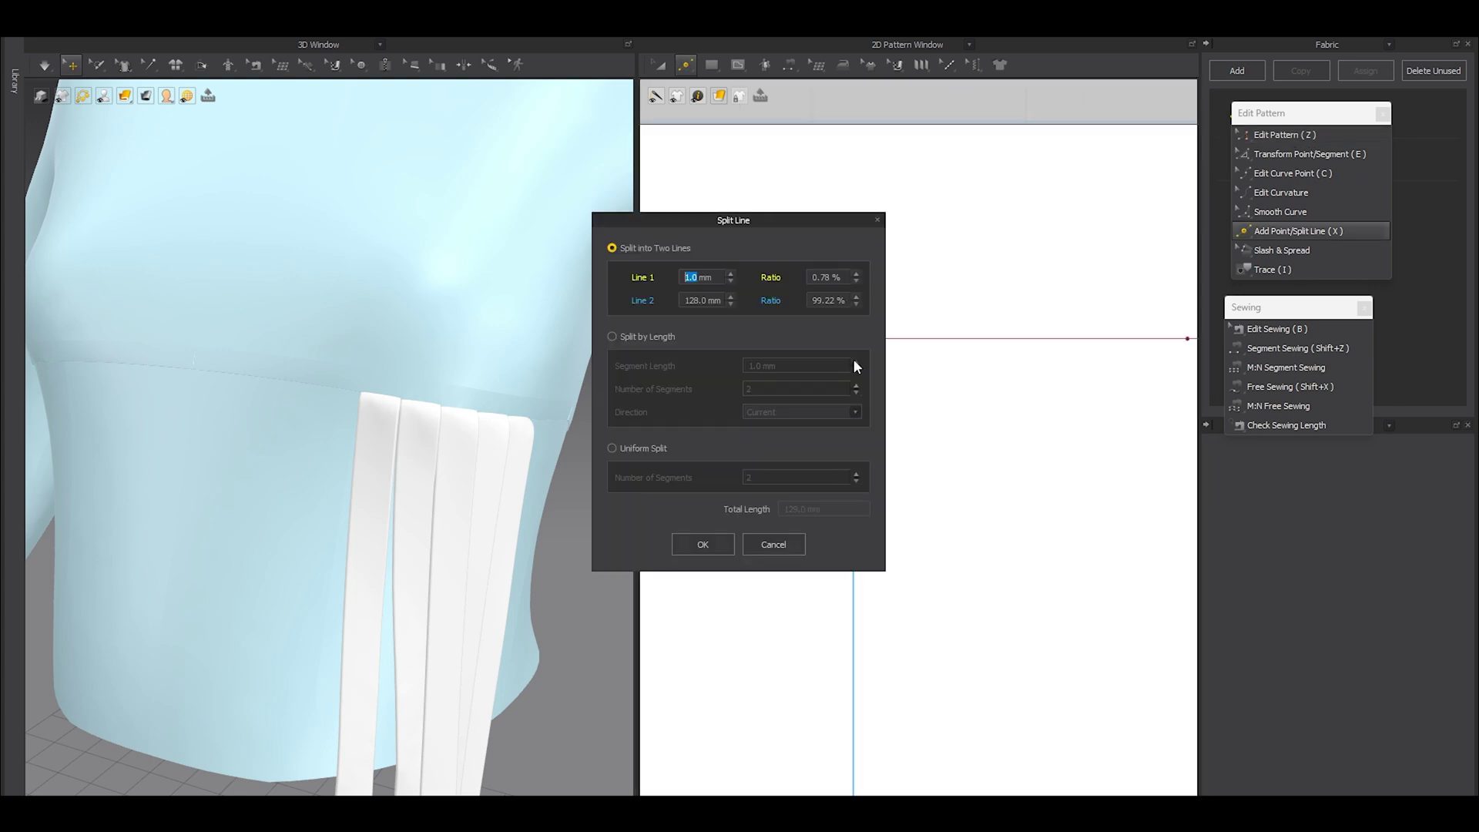
drag(815, 218, 658, 228)
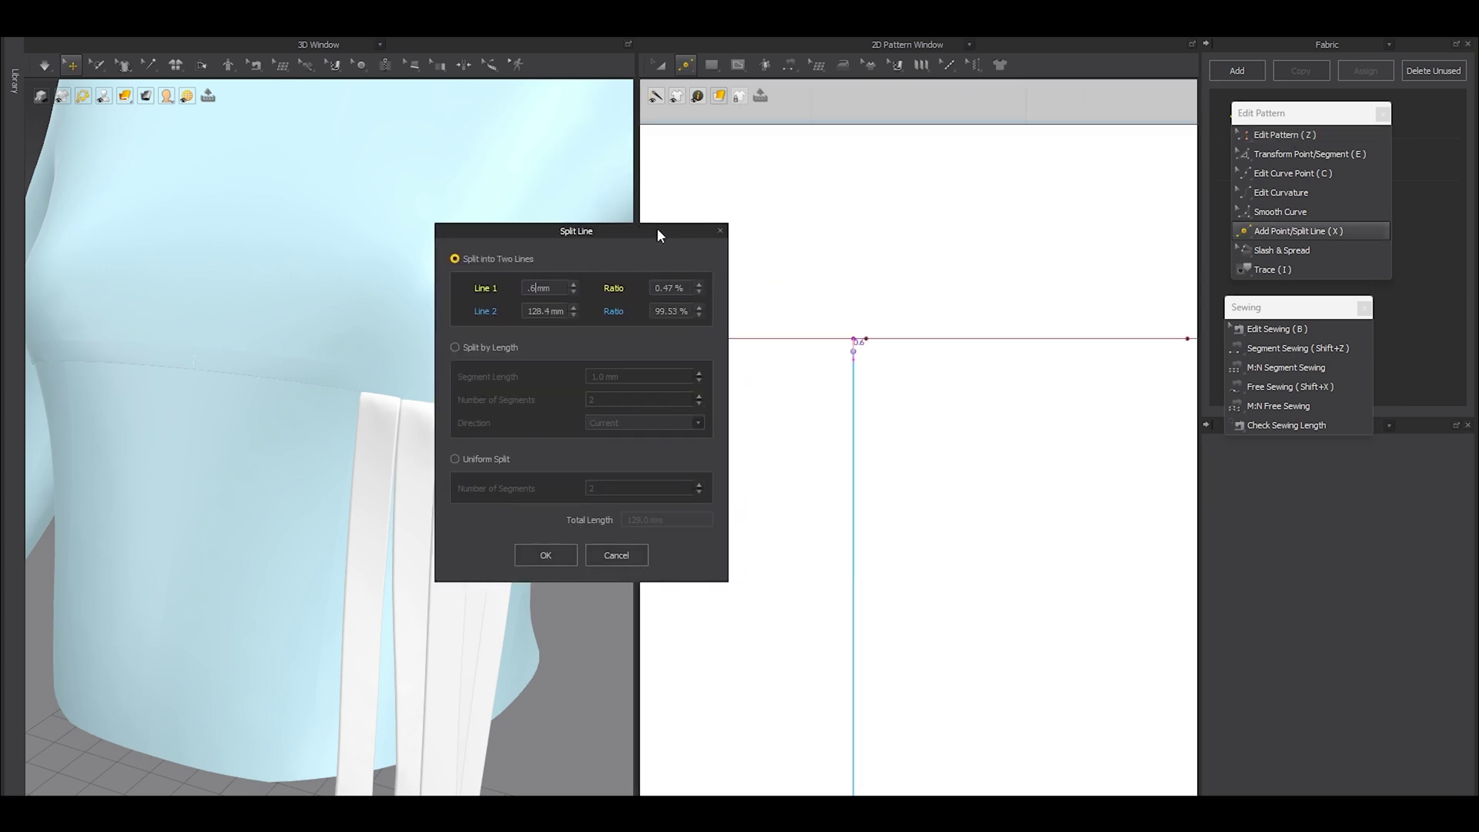
key(BackSpace)
text(5)
click(545, 554)
Step: Split off the first 15 mm segment on the vertical internal line below the 0.6 mm gap
scroll(809, 477, down, 3)
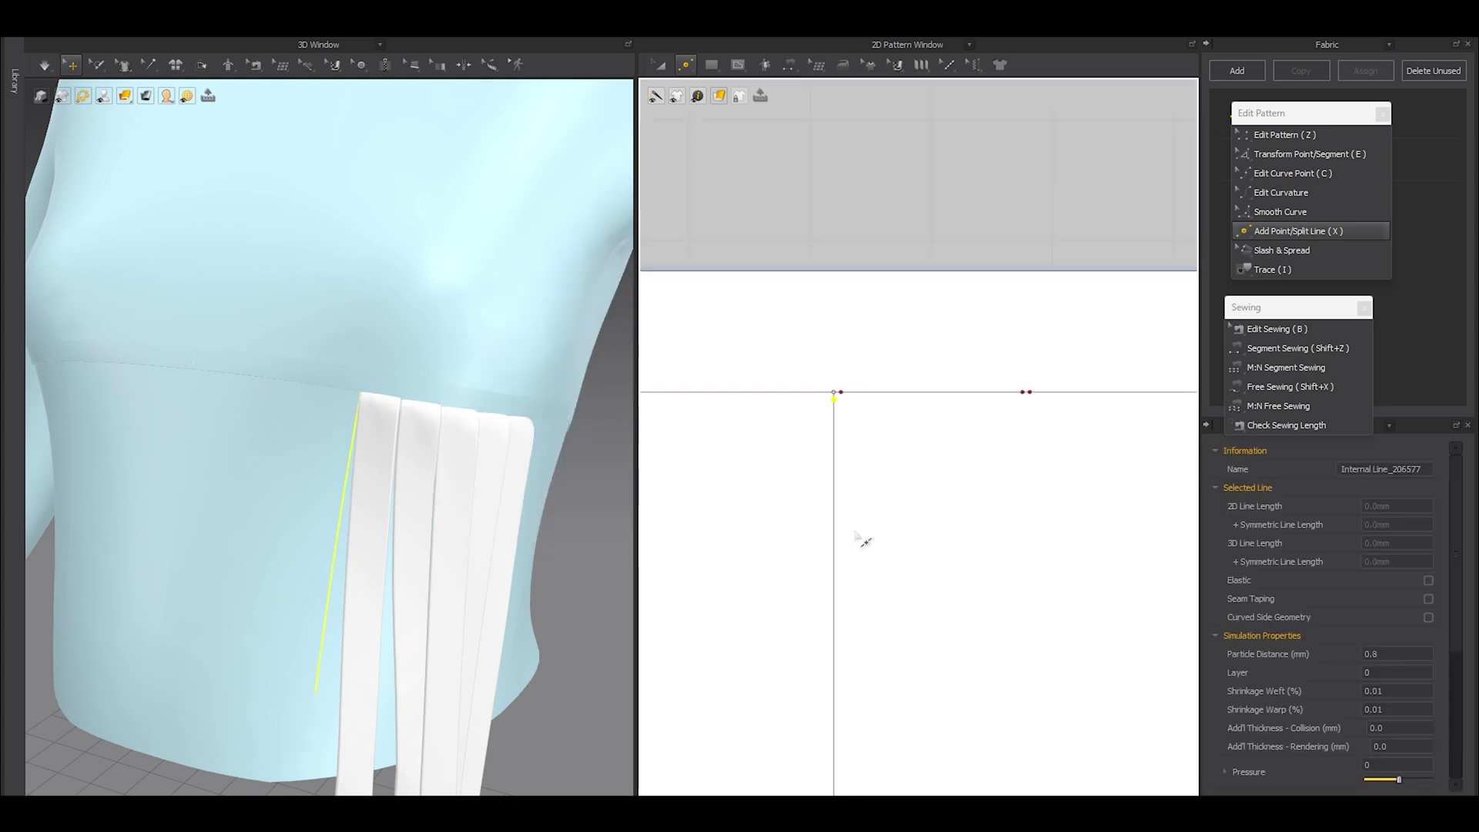
right_click(835, 526)
text(15)
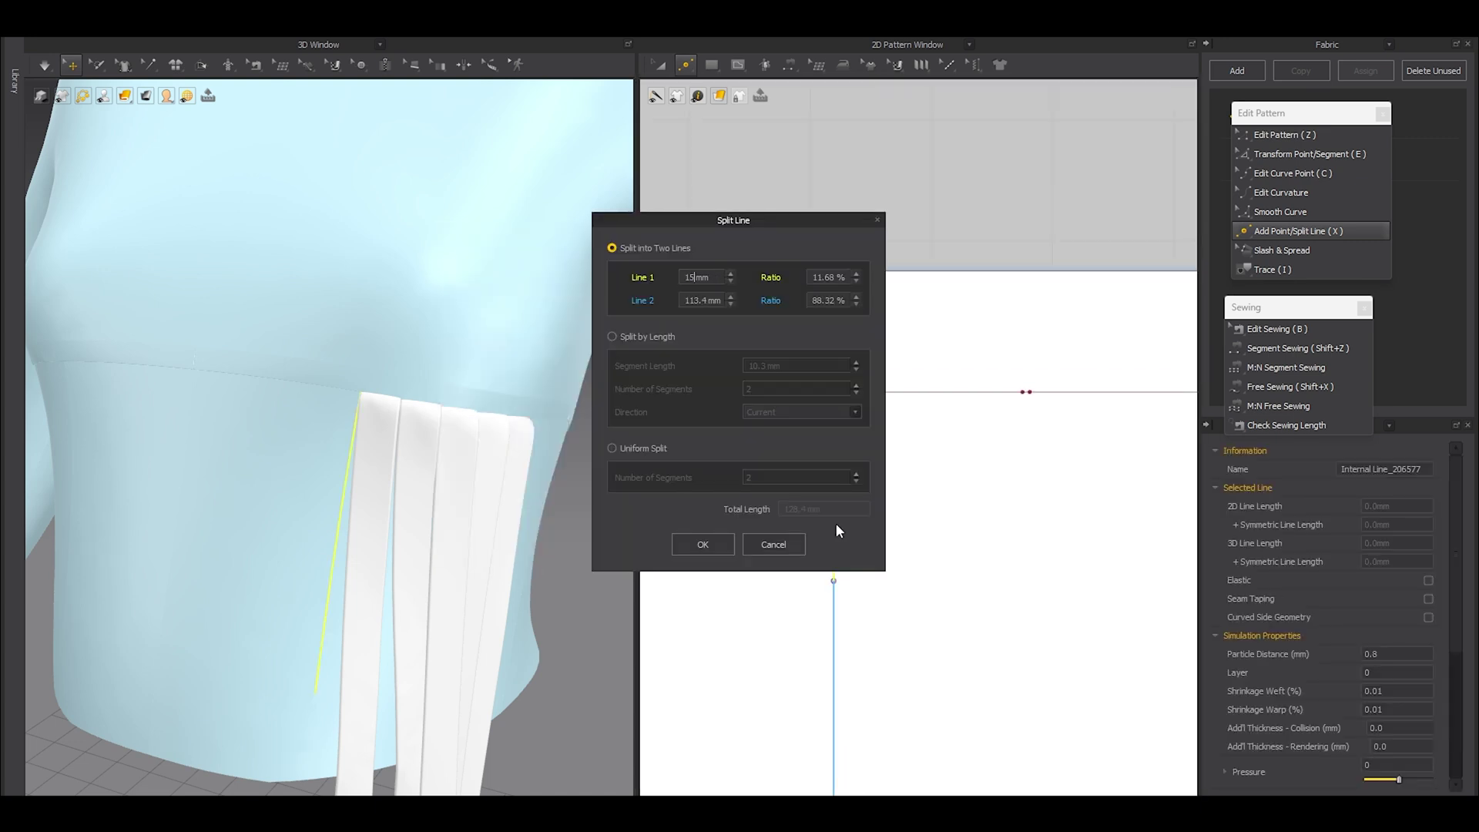
click(703, 544)
Step: Split three more 15 mm segments down the vertical internal line, separated by 0.6 mm gaps
scroll(839, 532, up, 2)
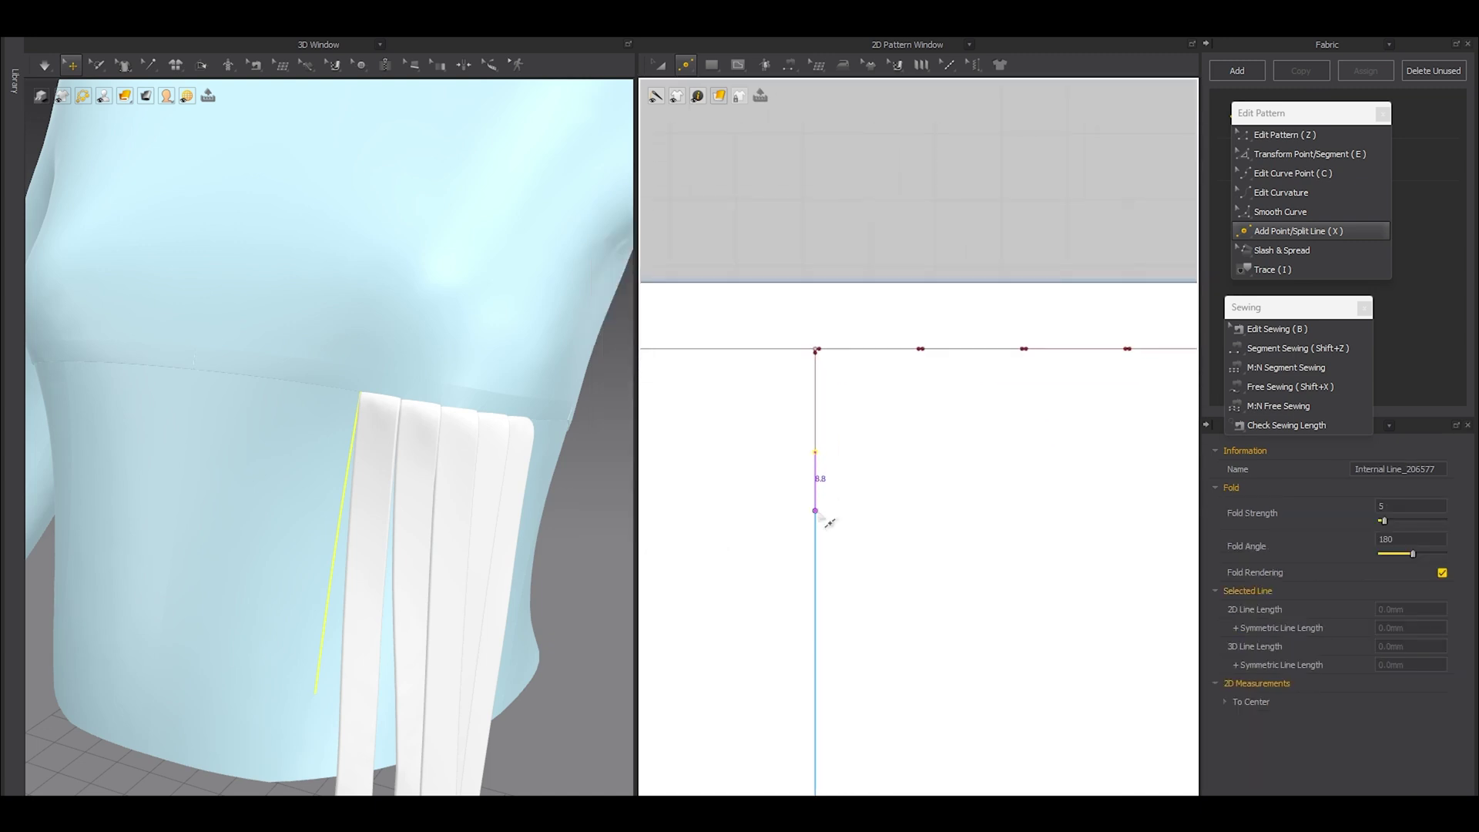
right_click(829, 524)
key(Escape)
right_click(818, 513)
text(15.6)
key(Return)
middle_drag(828, 696, 827, 595)
right_click(823, 493)
key(Escape)
right_click(820, 491)
text(15.6)
key(Return)
right_click(820, 588)
text(15.6)
key(Return)
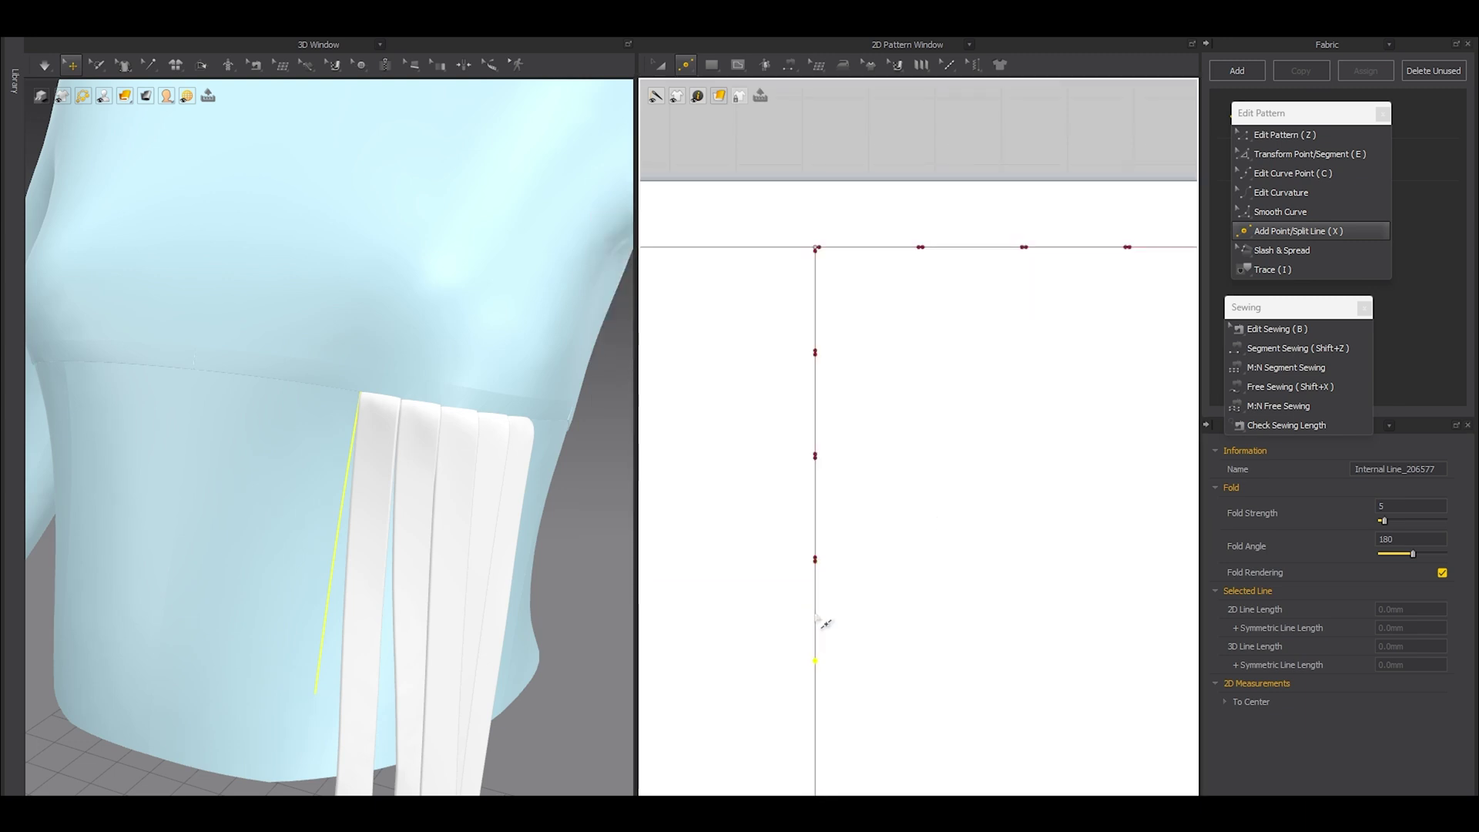
Step: Split a 0.6 mm gap and a fifth 15 mm segment on the vertical internal line
scroll(831, 618, down, 2)
middle_drag(833, 588, 847, 299)
right_click(832, 395)
key(Escape)
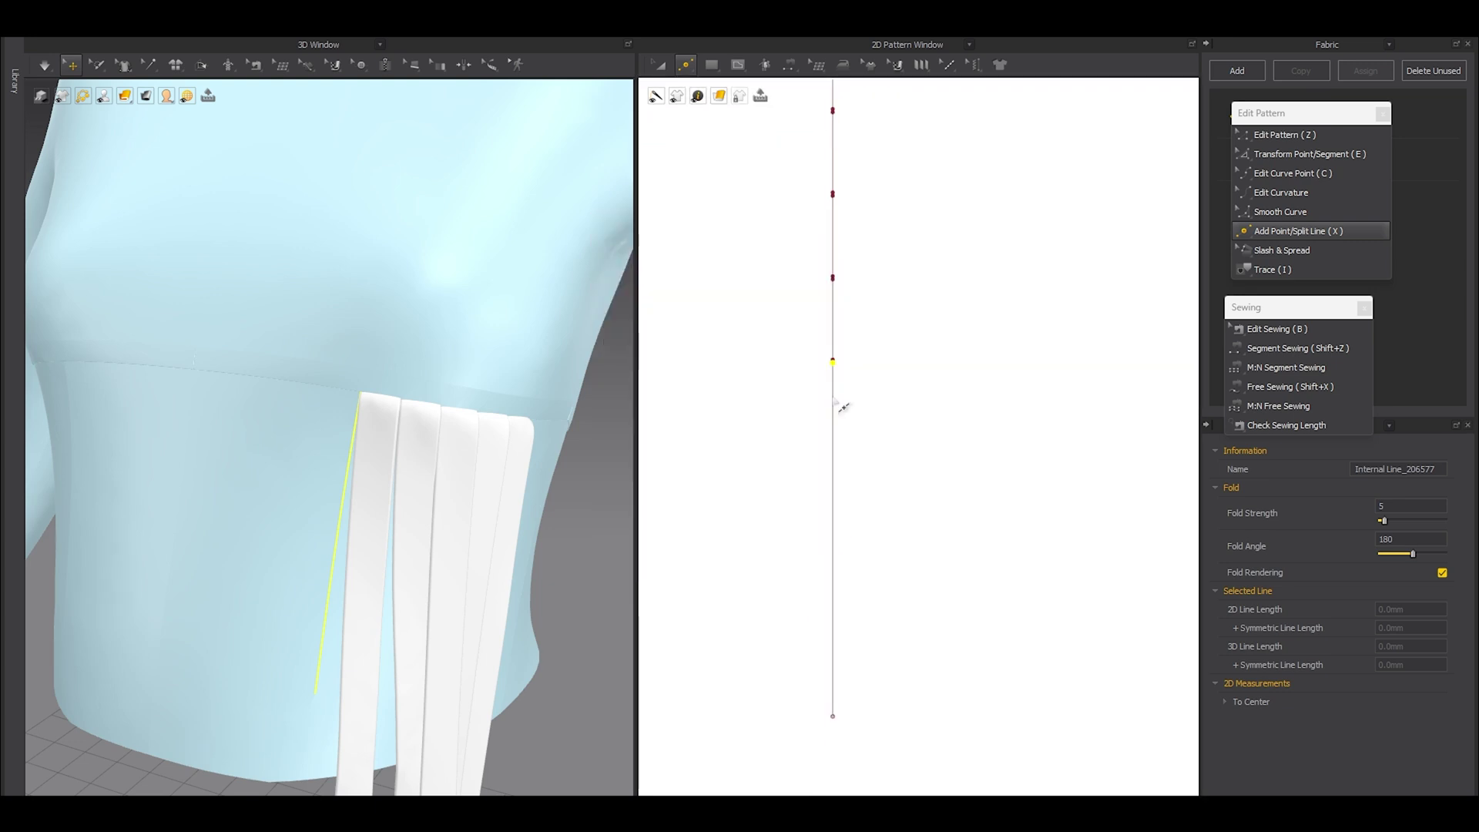
right_click(832, 410)
text(15.6)
key(Return)
Step: Move the fourth and fifth strips closer to the other strips in the 2D pattern layout
scroll(842, 419, down, 9)
middle_drag(993, 539, 819, 480)
key(a)
drag(819, 479, 790, 474)
drag(884, 486, 844, 480)
Step: Paste a copy of the first strip below the row of strips and rotate it to horizontal
middle_drag(841, 484, 911, 385)
click(757, 393)
scroll(713, 318, down, 6)
middle_drag(752, 433, 824, 390)
key(ctrl+c)
key(ctrl+v)
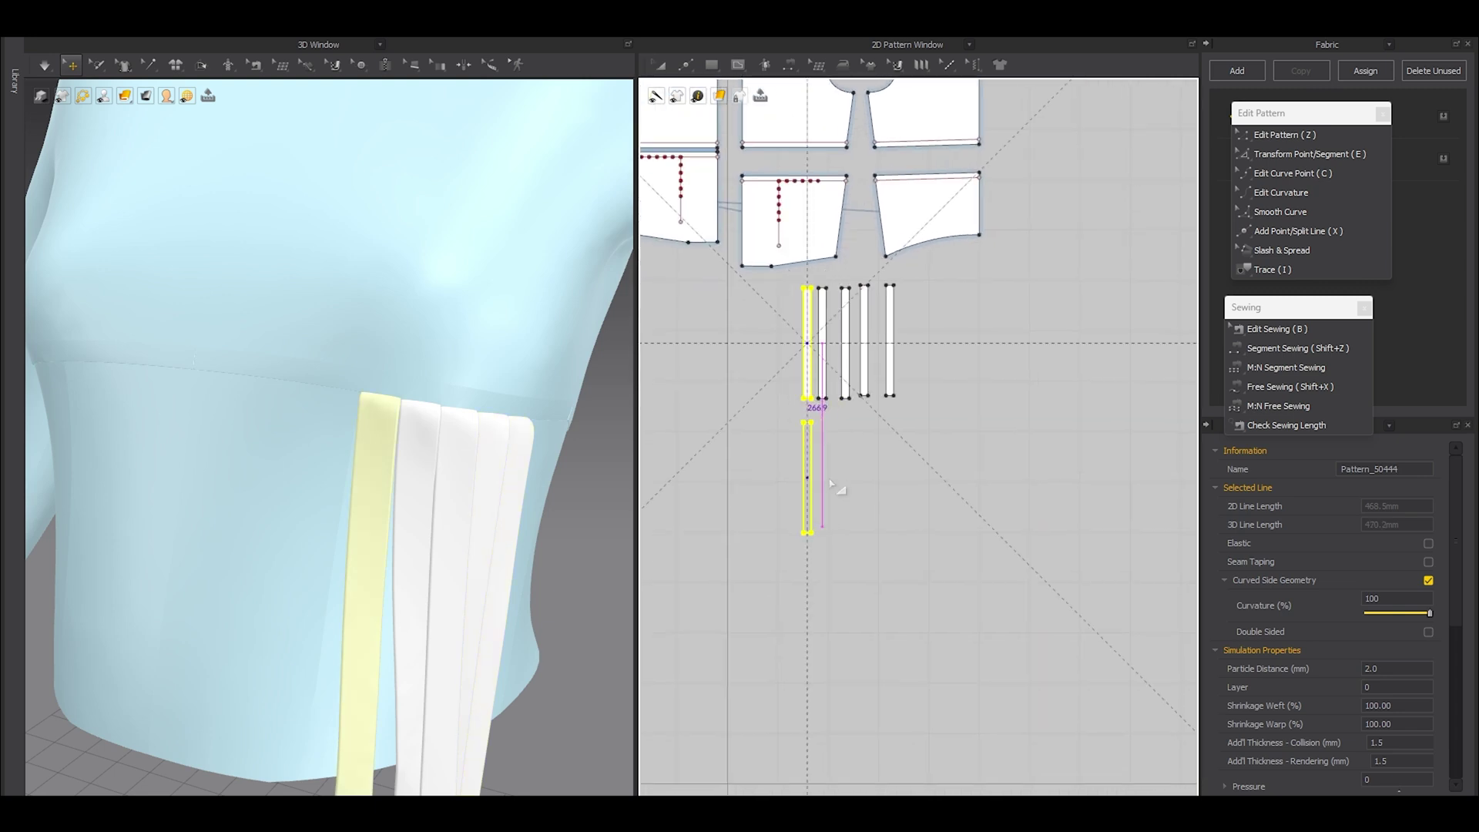
shift+click(838, 486)
scroll(794, 434, up, 5)
drag(830, 384, 915, 514)
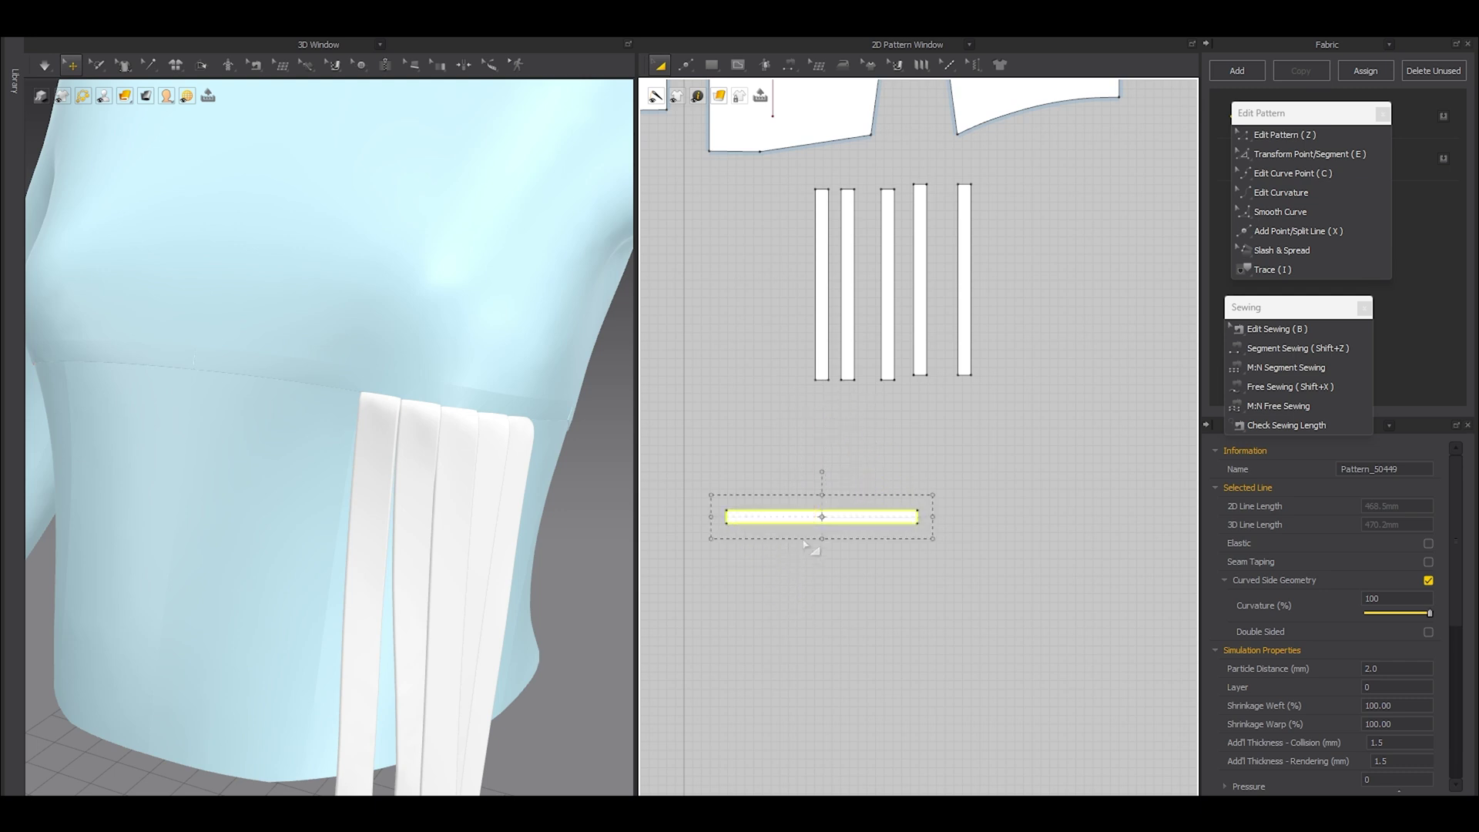
Step: Move the horizontal strip copy in the 3D view in front of the hanging strips, with its end near the vertical internal line
scroll(818, 524, down, 4)
scroll(821, 525, up, 5)
scroll(387, 479, down, 6)
click(339, 585)
middle_drag(362, 608, 373, 516)
scroll(433, 544, up, 3)
click(442, 556)
click(362, 491)
click(383, 498)
click(354, 529)
drag(386, 473, 408, 570)
right_drag(407, 571, 442, 583)
click(385, 599)
drag(311, 546, 430, 326)
right_drag(462, 339, 447, 447)
scroll(447, 447, up, 4)
scroll(447, 446, up, 5)
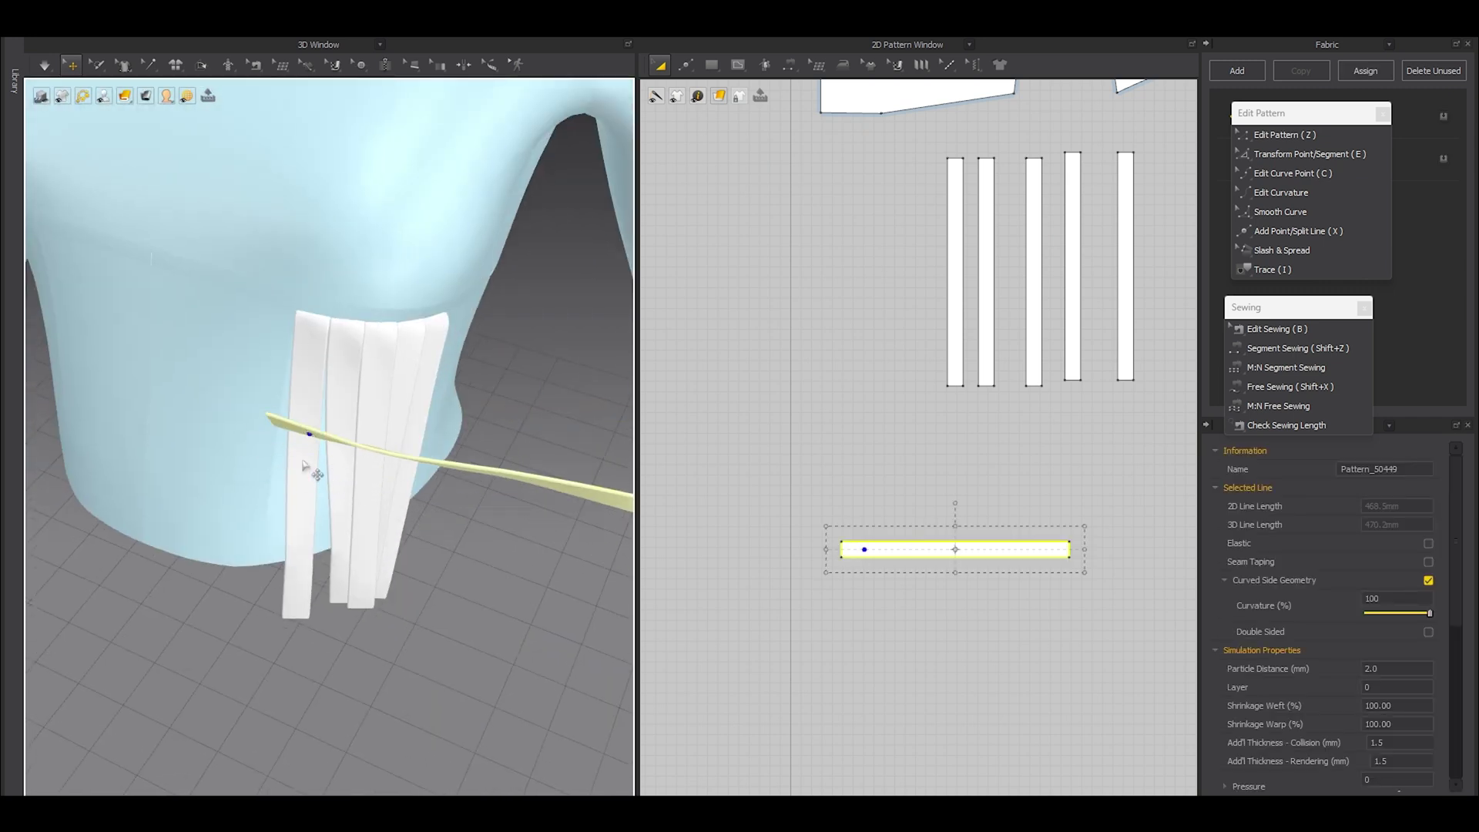
Step: Check which end of the horizontal strip in the 2D layout matches its 3D end near the vertical internal line
click(199, 445)
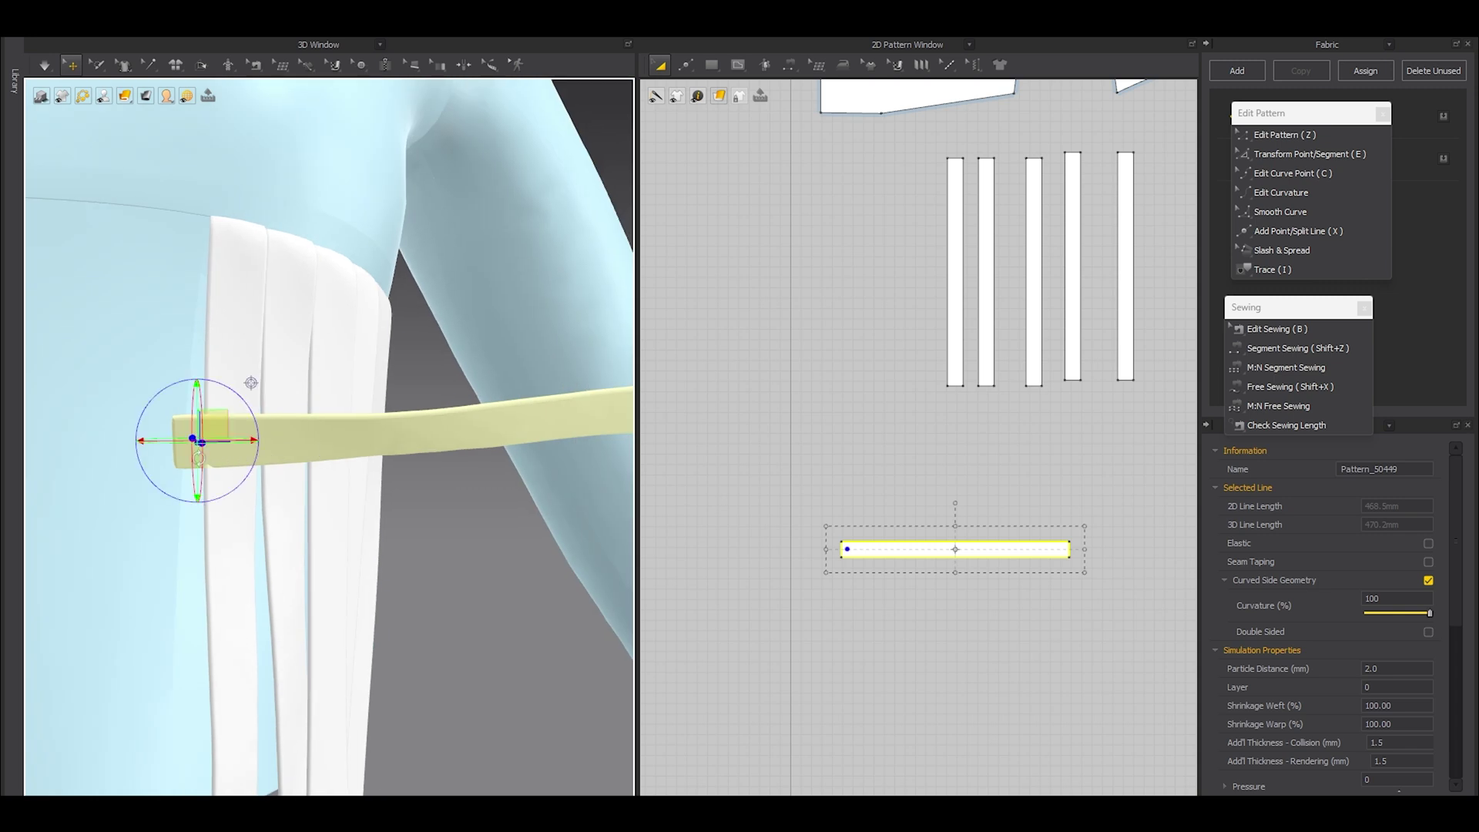
click(224, 450)
click(195, 440)
scroll(824, 547, up, 6)
key(z)
click(216, 451)
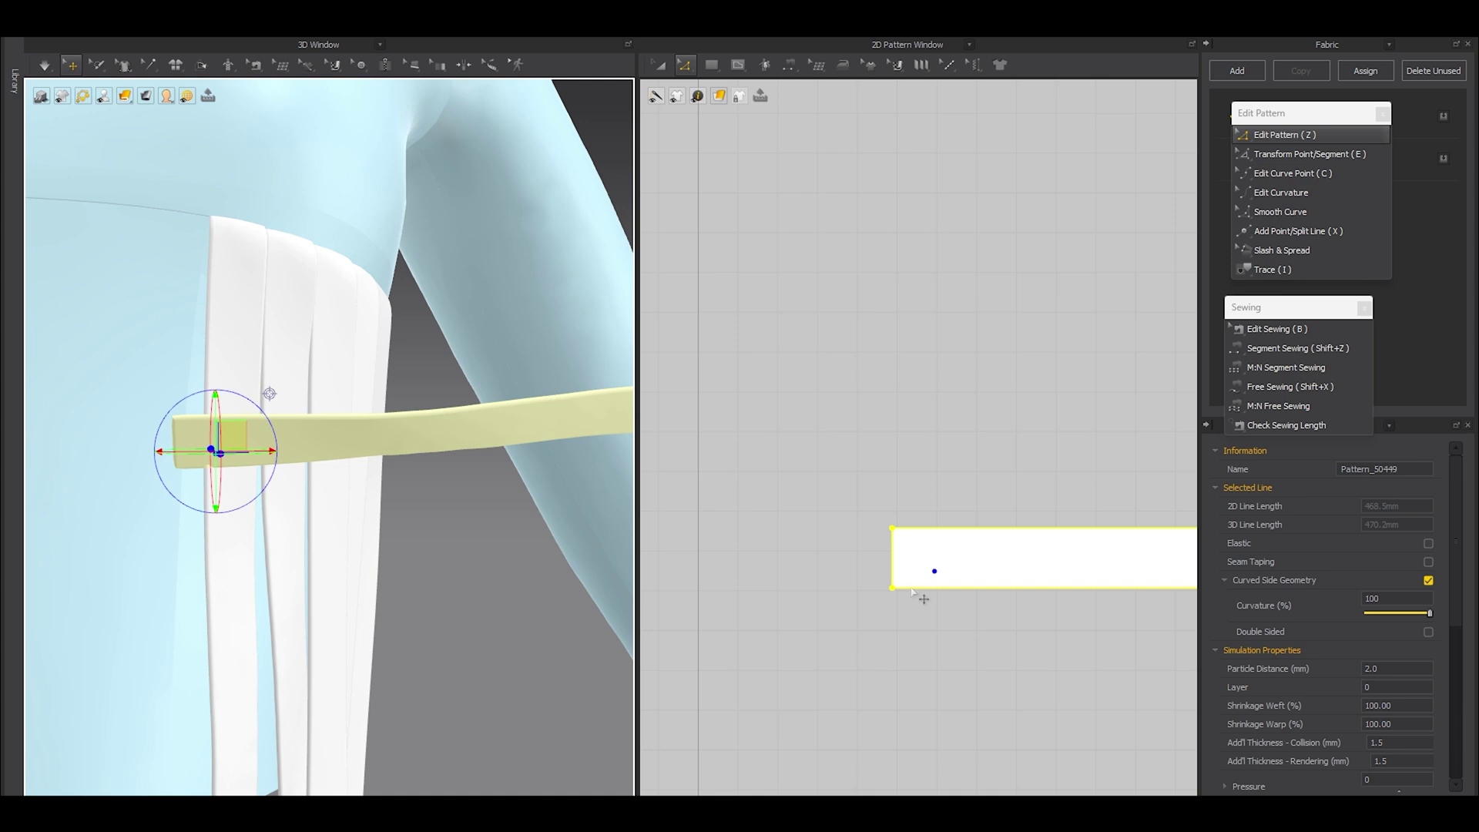
scroll(886, 443, down, 5)
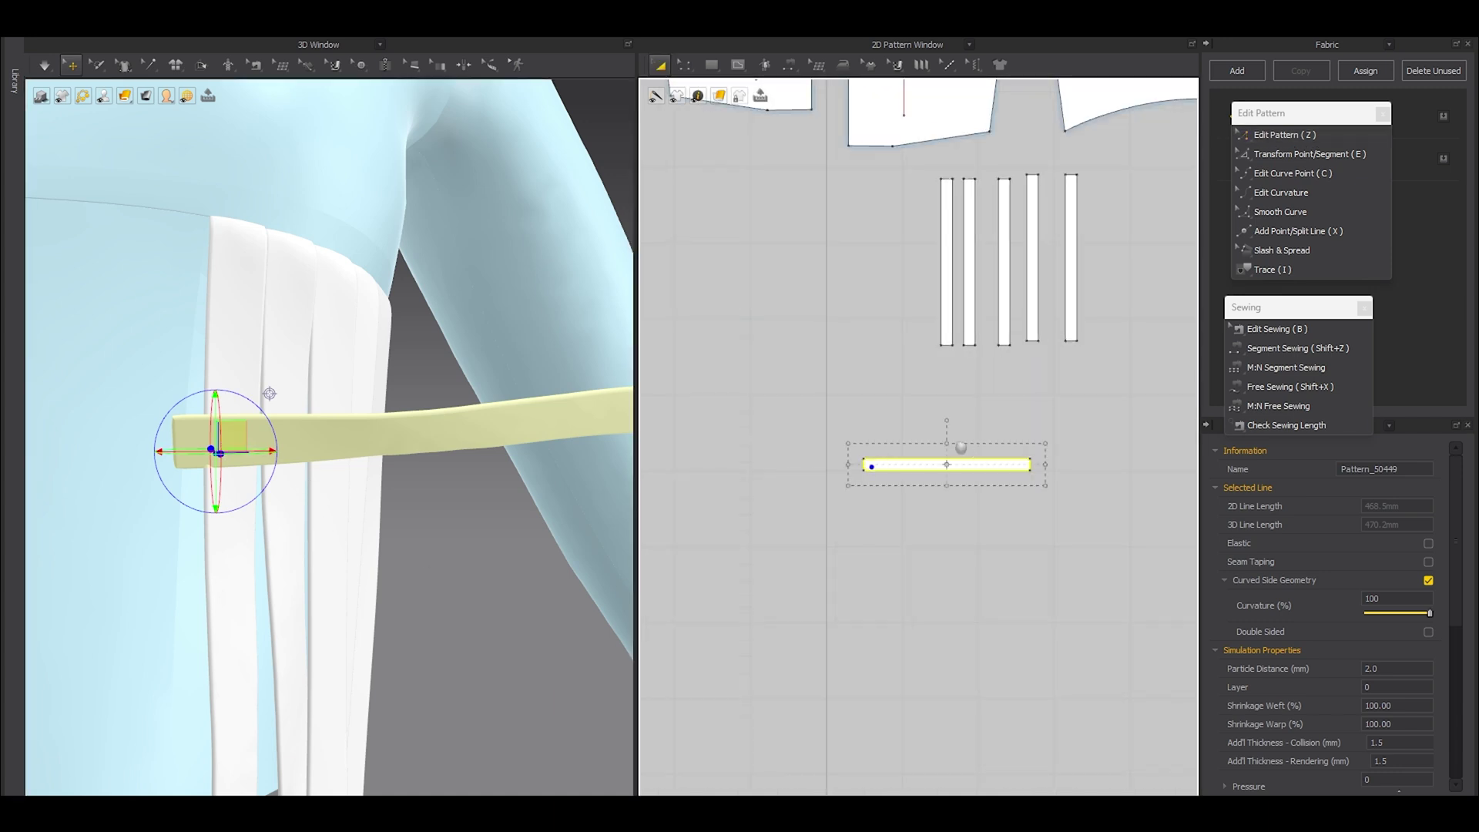
Step: Turn the horizontal strip half a turn in the 2D layout, turn it back and check its matching end
key(a)
drag(887, 448, 888, 529)
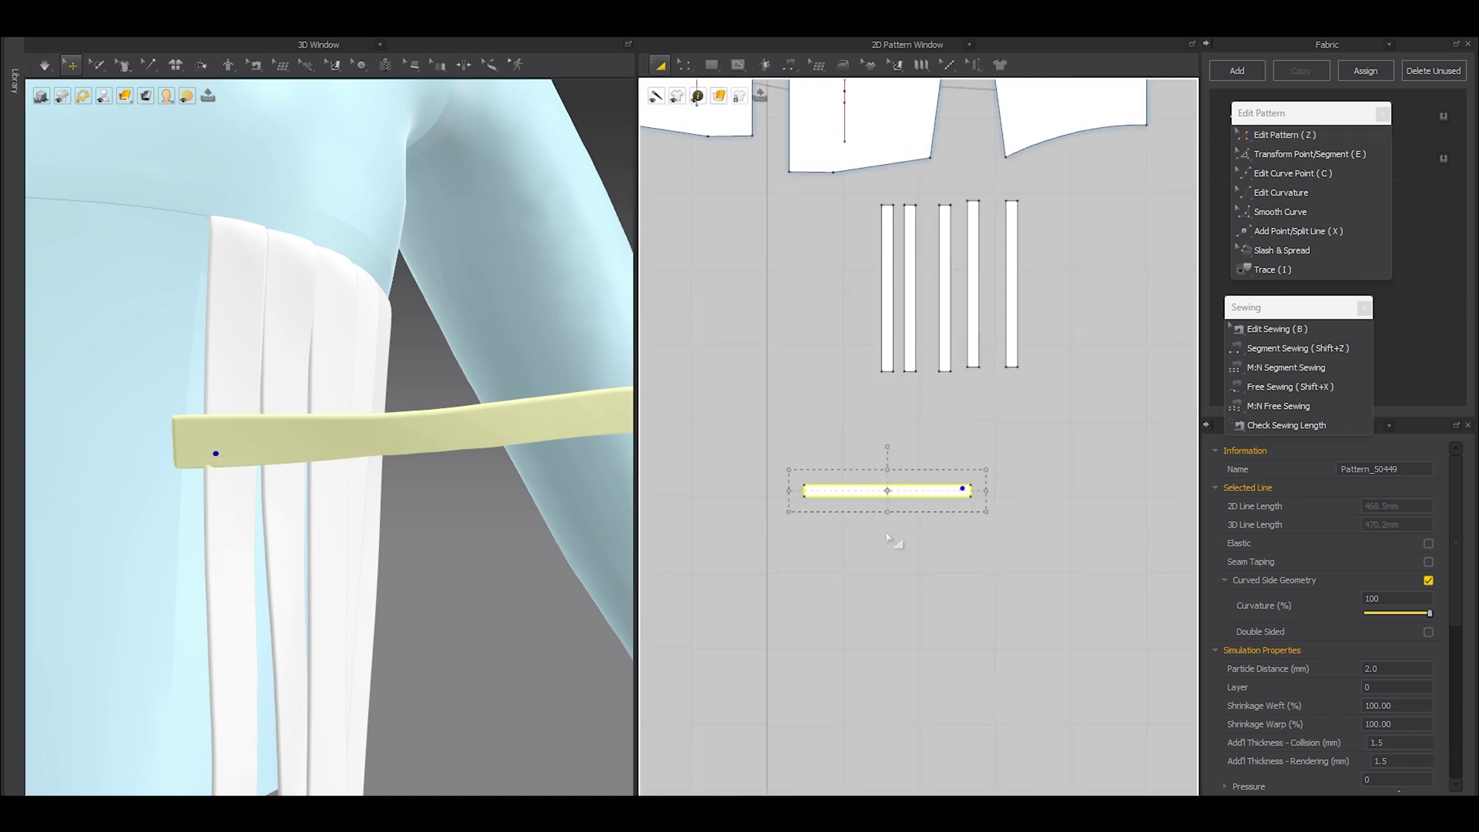
click(887, 535)
scroll(201, 446, down, 3)
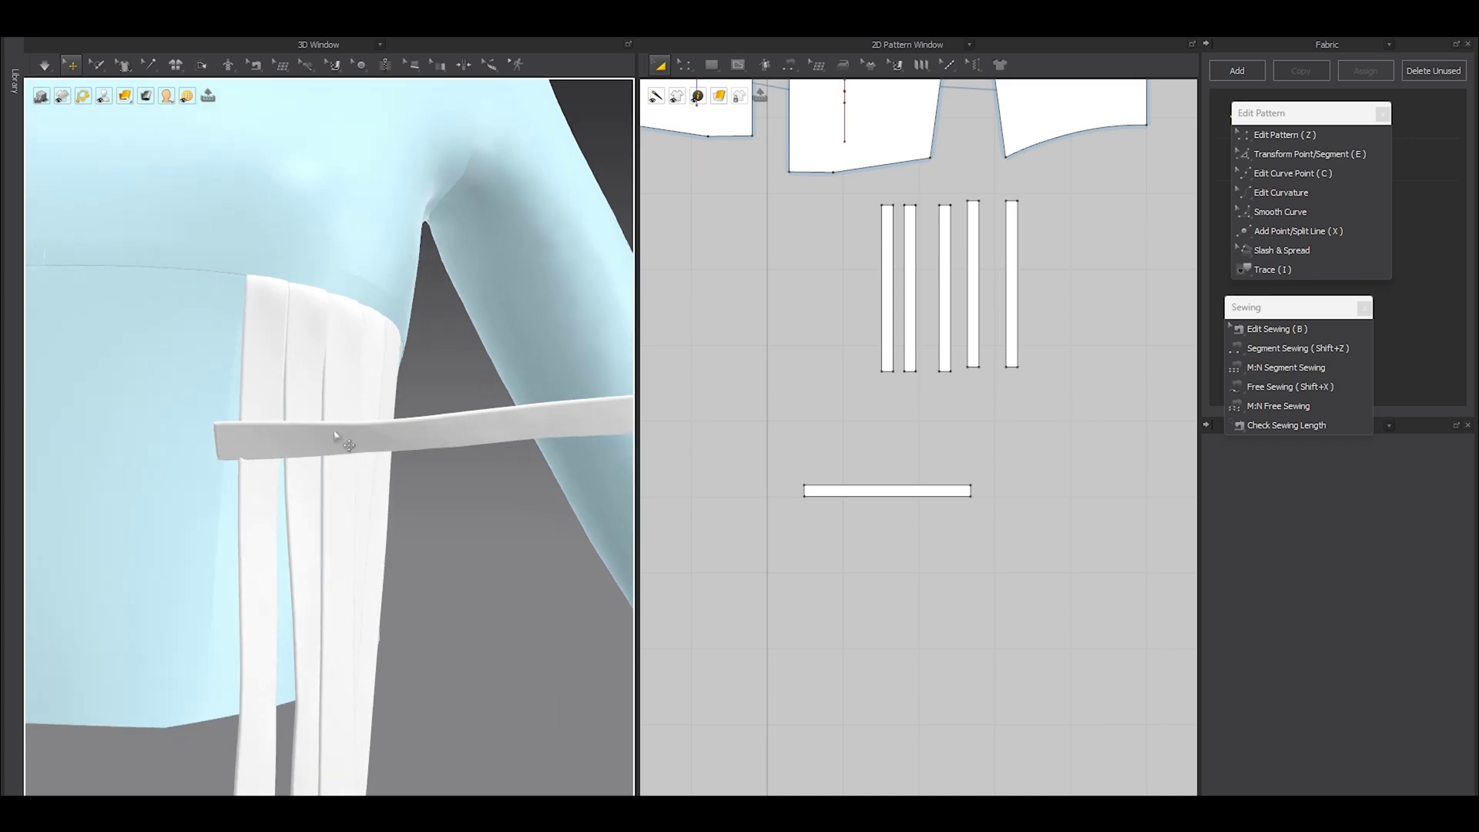
click(225, 445)
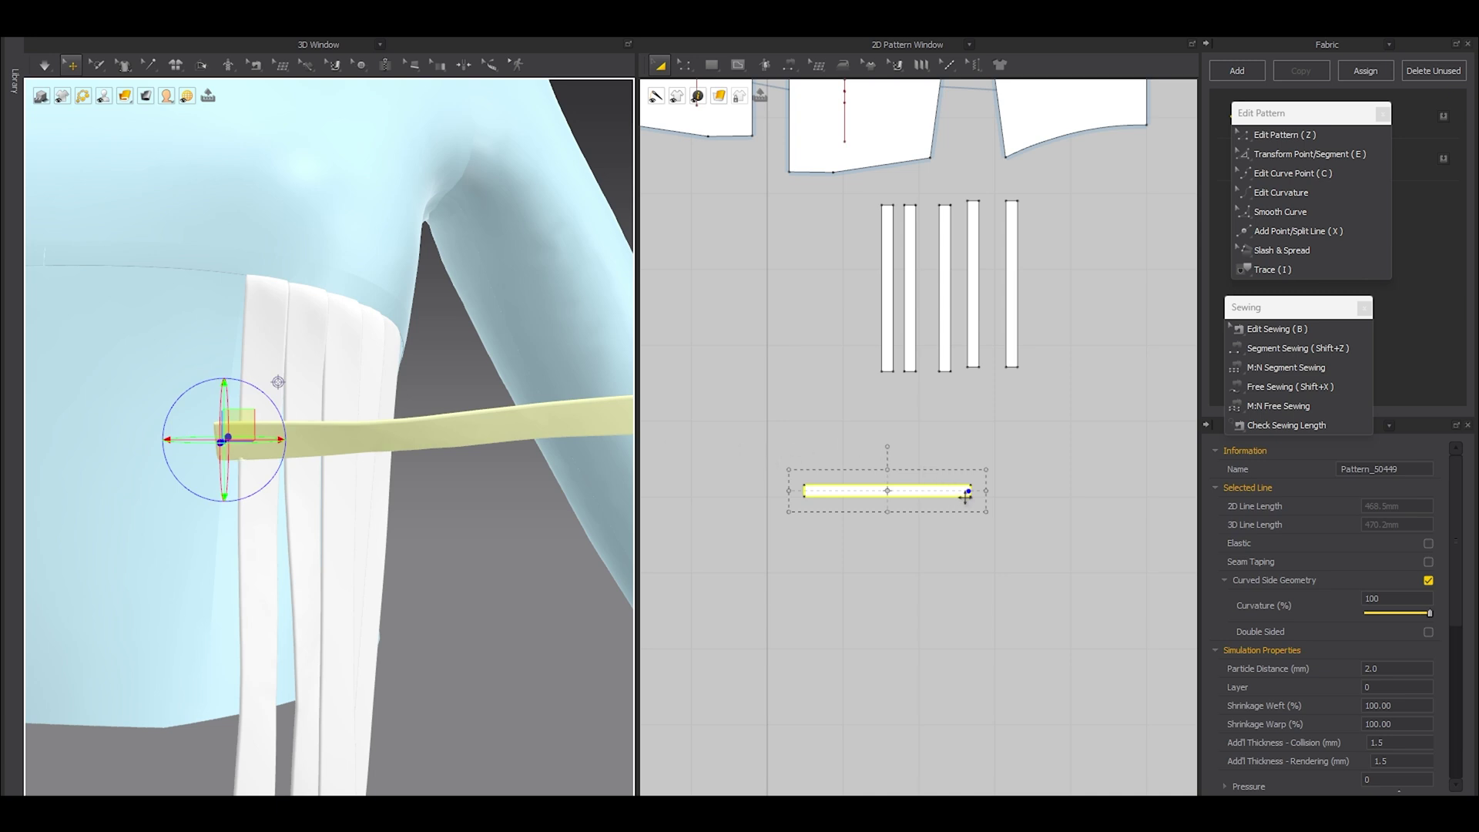
drag(889, 442, 888, 535)
click(844, 530)
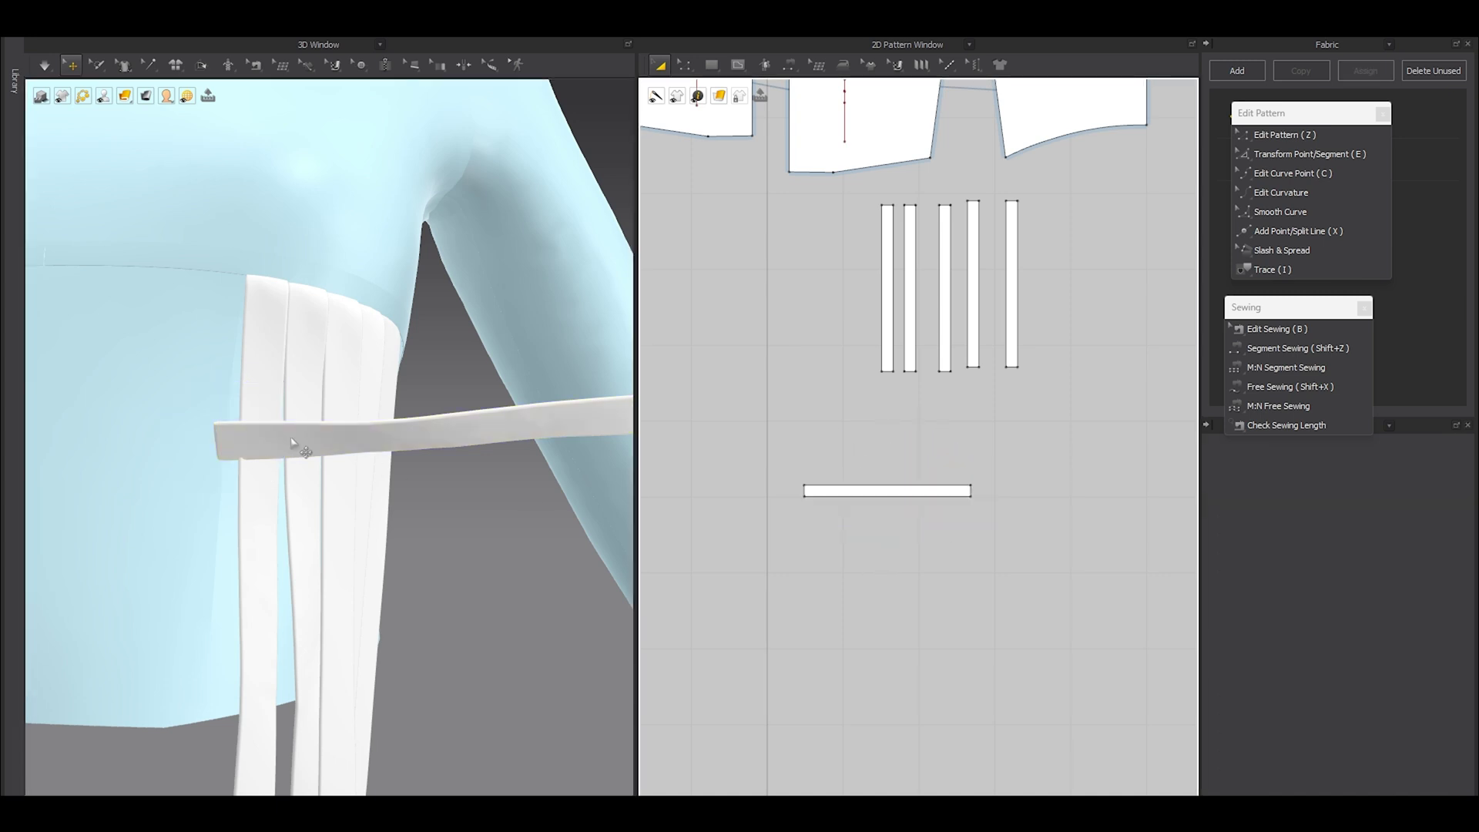
click(229, 446)
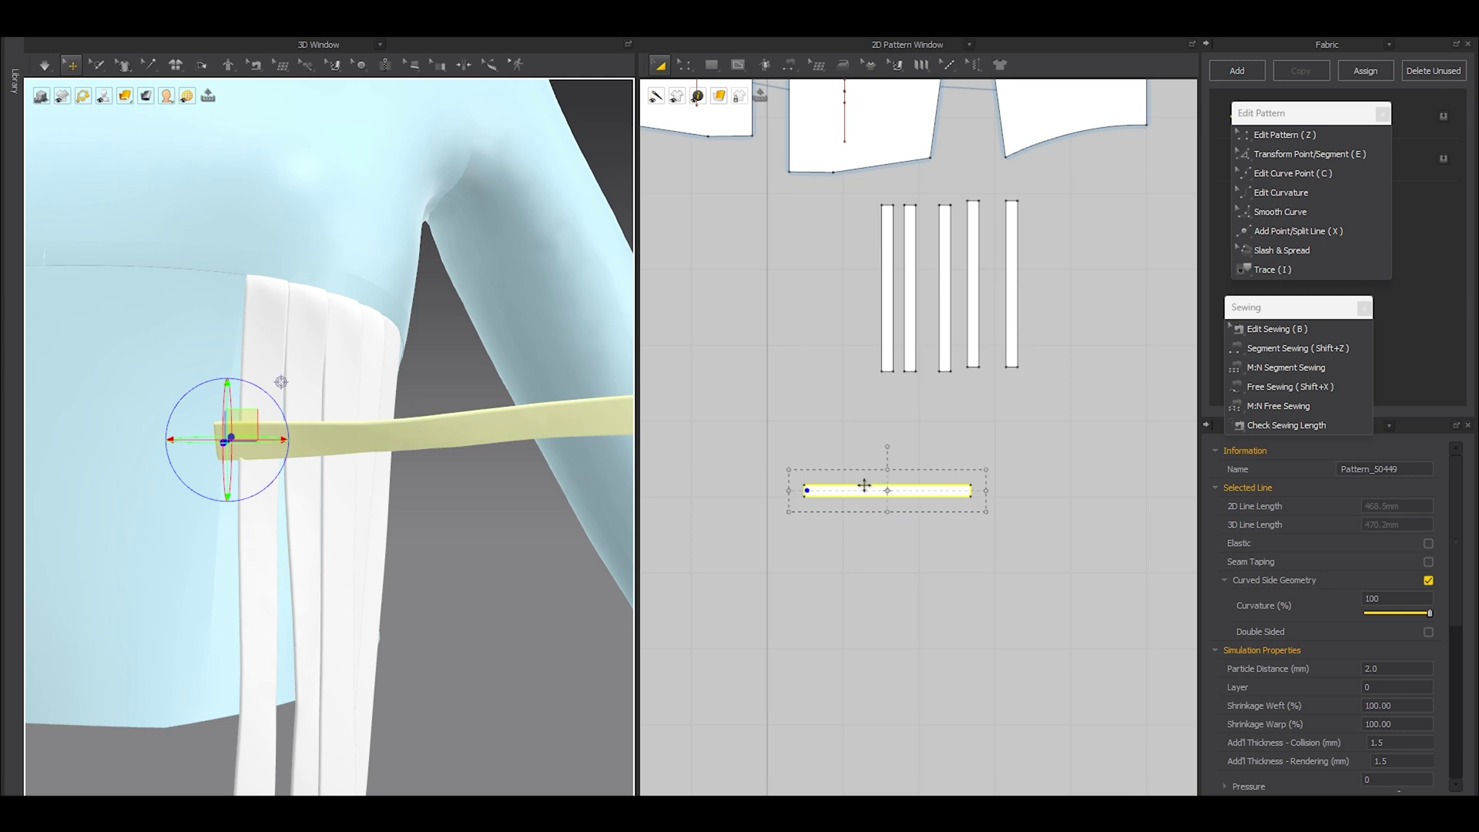
Step: Move the horizontal strip beside the hanging strips in 2D and segment-sew its left end to the vertical internal line's top segment
click(534, 422)
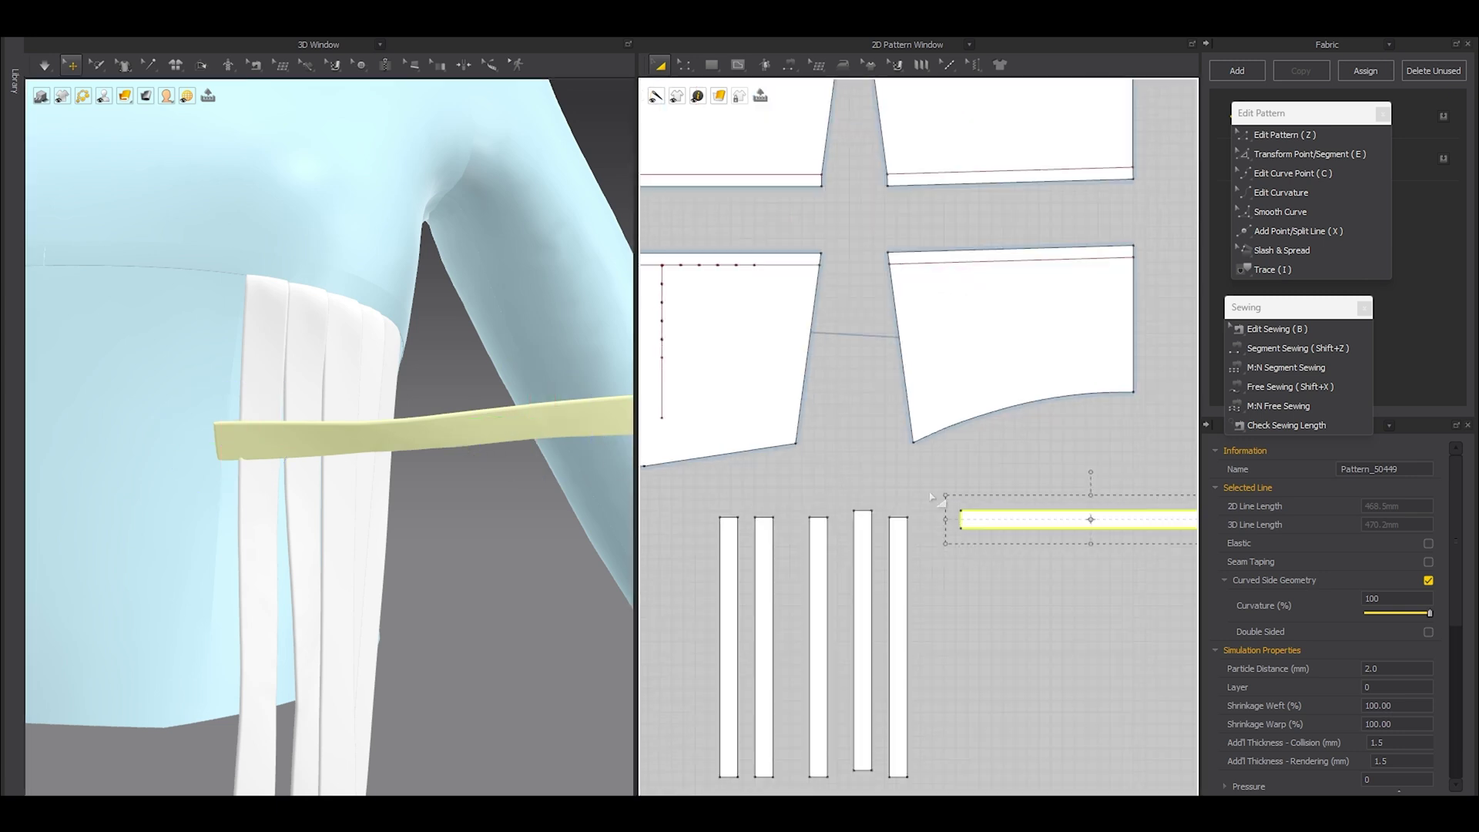
click(954, 521)
key(shift+z)
click(962, 520)
click(662, 274)
key(a)
Step: Move the horizontal strip in the 3D view so its sewn end sits closer to the vertical internal line
scroll(247, 493, down, 4)
right_drag(247, 493, 270, 511)
right_drag(305, 437, 367, 416)
drag(324, 437, 348, 344)
scroll(393, 404, up, 3)
right_drag(398, 408, 328, 492)
middle_drag(312, 334, 290, 489)
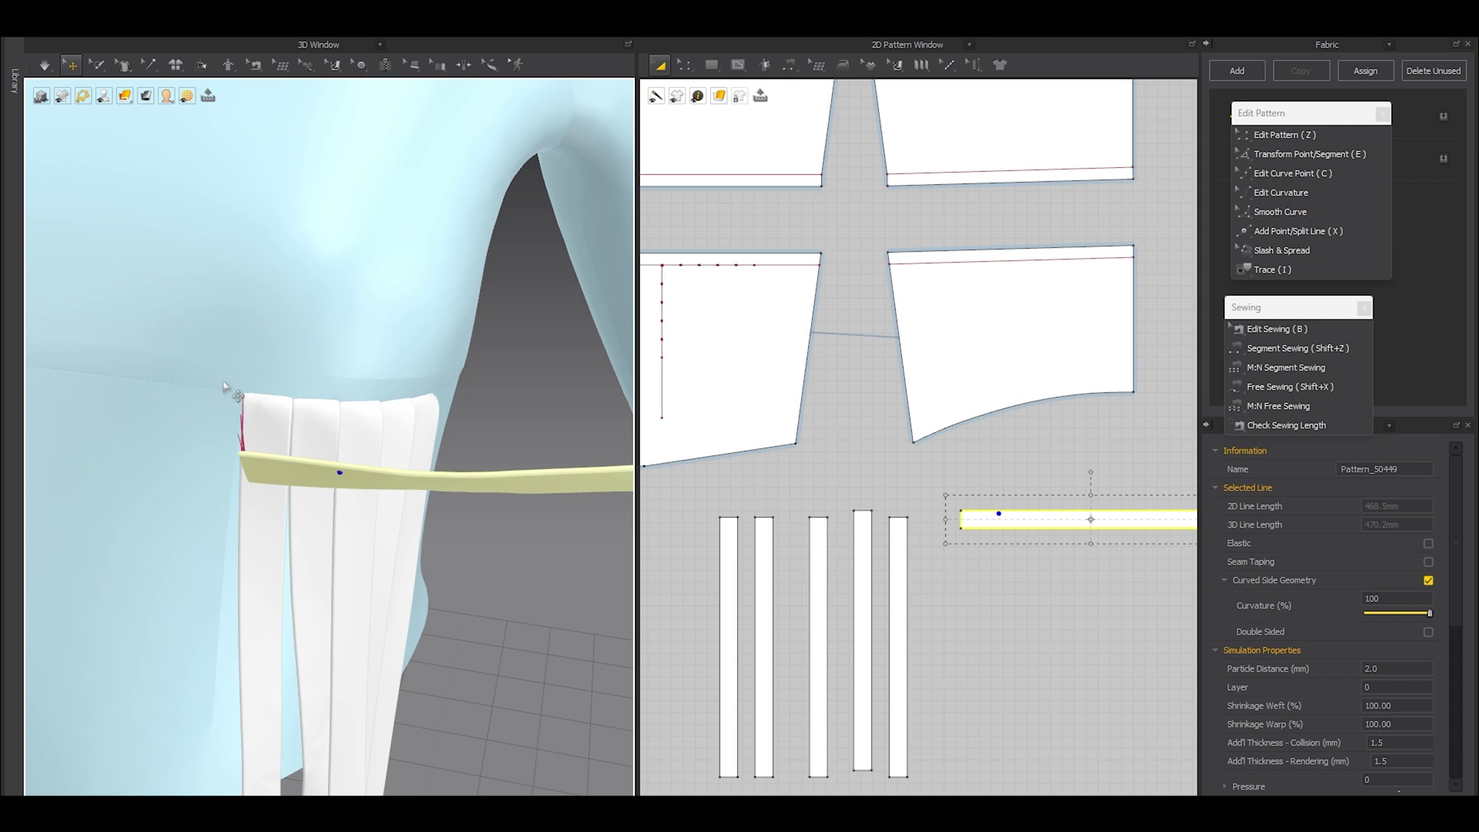
Step: Simulate the garment while pulling on the horizontal strip so its sewn end joins the top
right_drag(284, 483, 317, 460)
key(space)
right_drag(403, 472, 334, 547)
drag(447, 588, 470, 595)
key(space)
right_drag(472, 595, 493, 539)
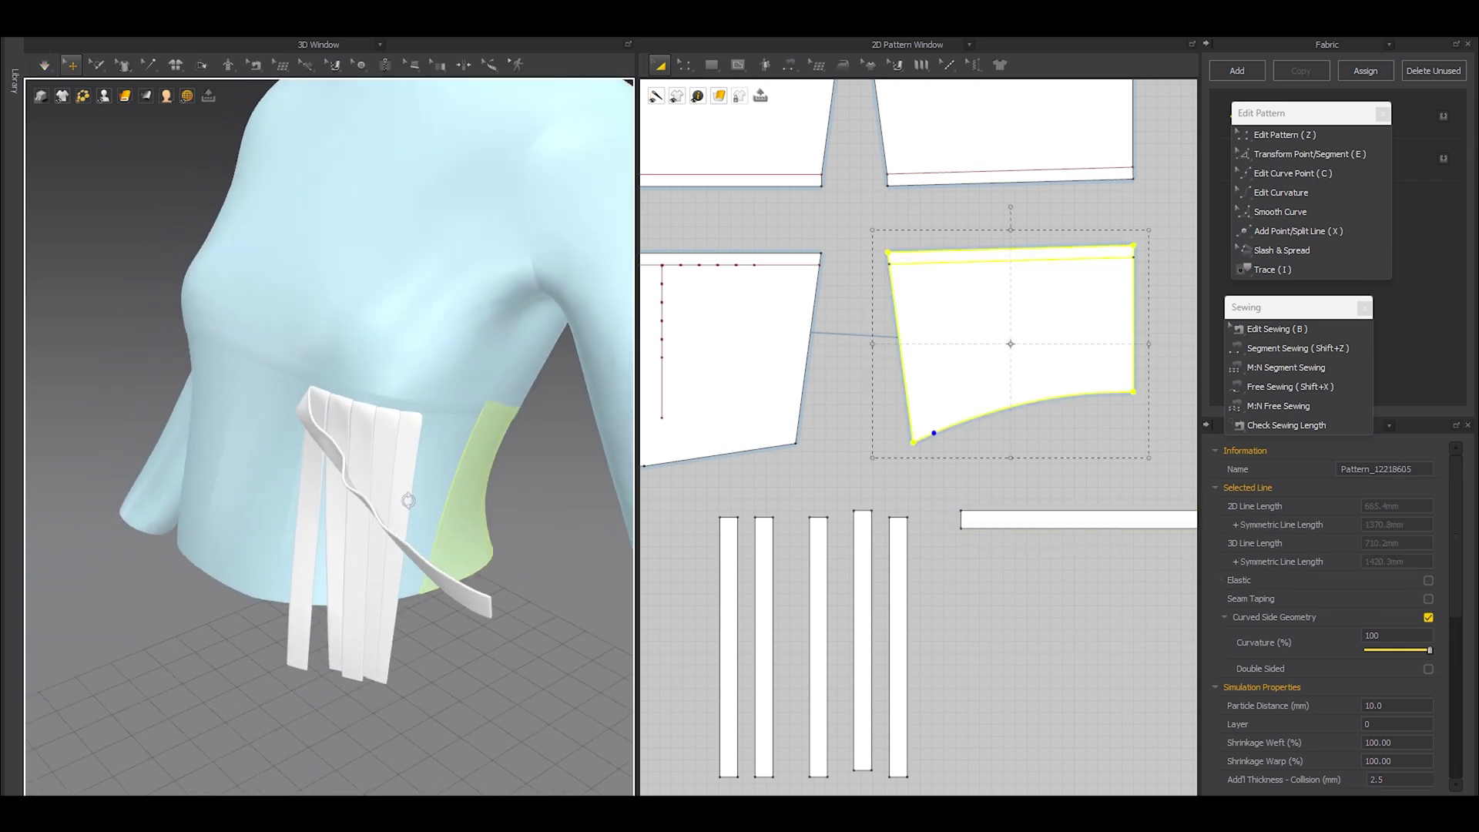
Step: Split a 0.6 mm gap on the horizontal internal line just past the fifth strip's segment
scroll(775, 255, up, 5)
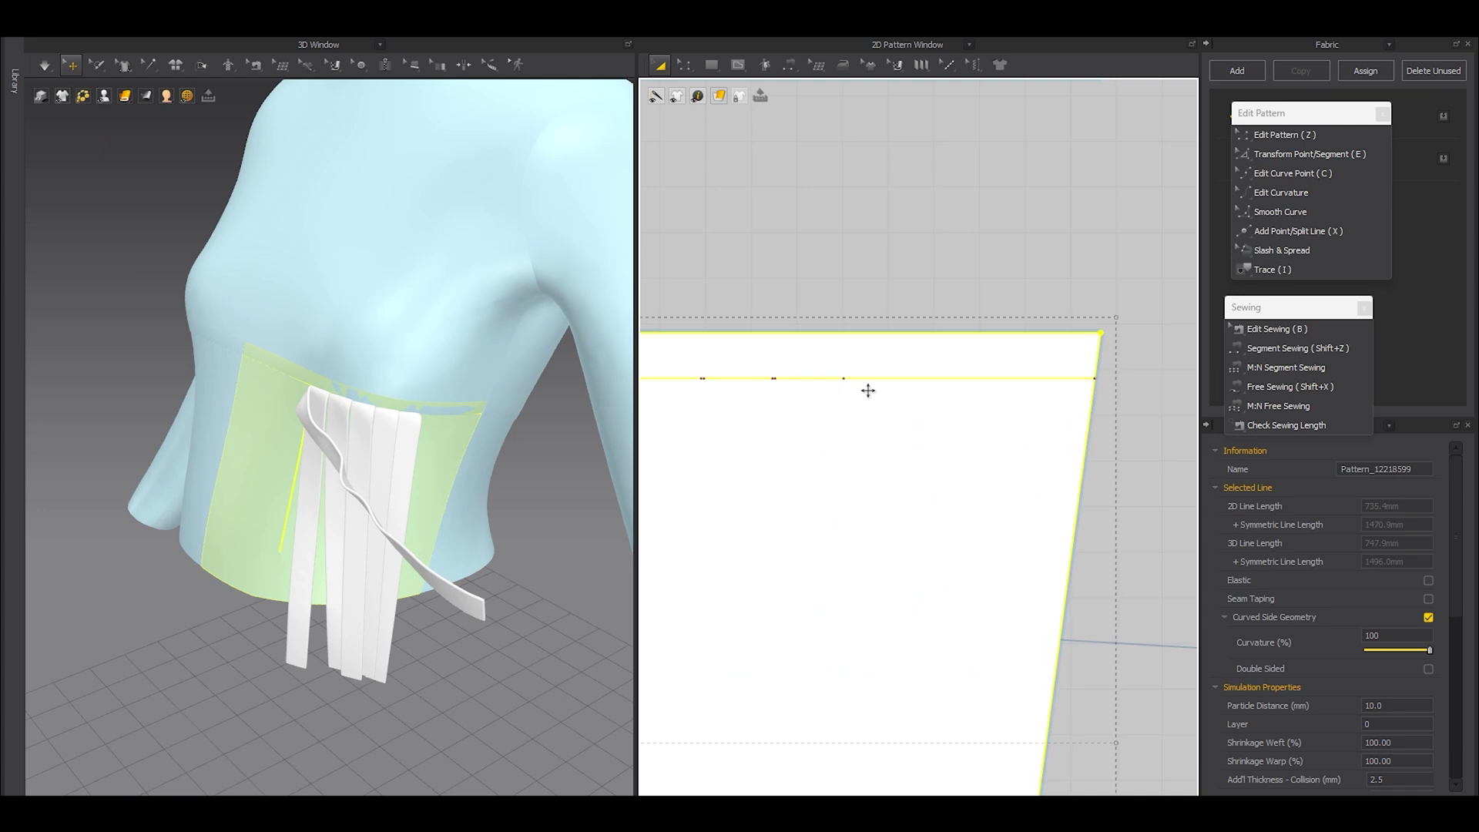
key(x)
click(861, 378)
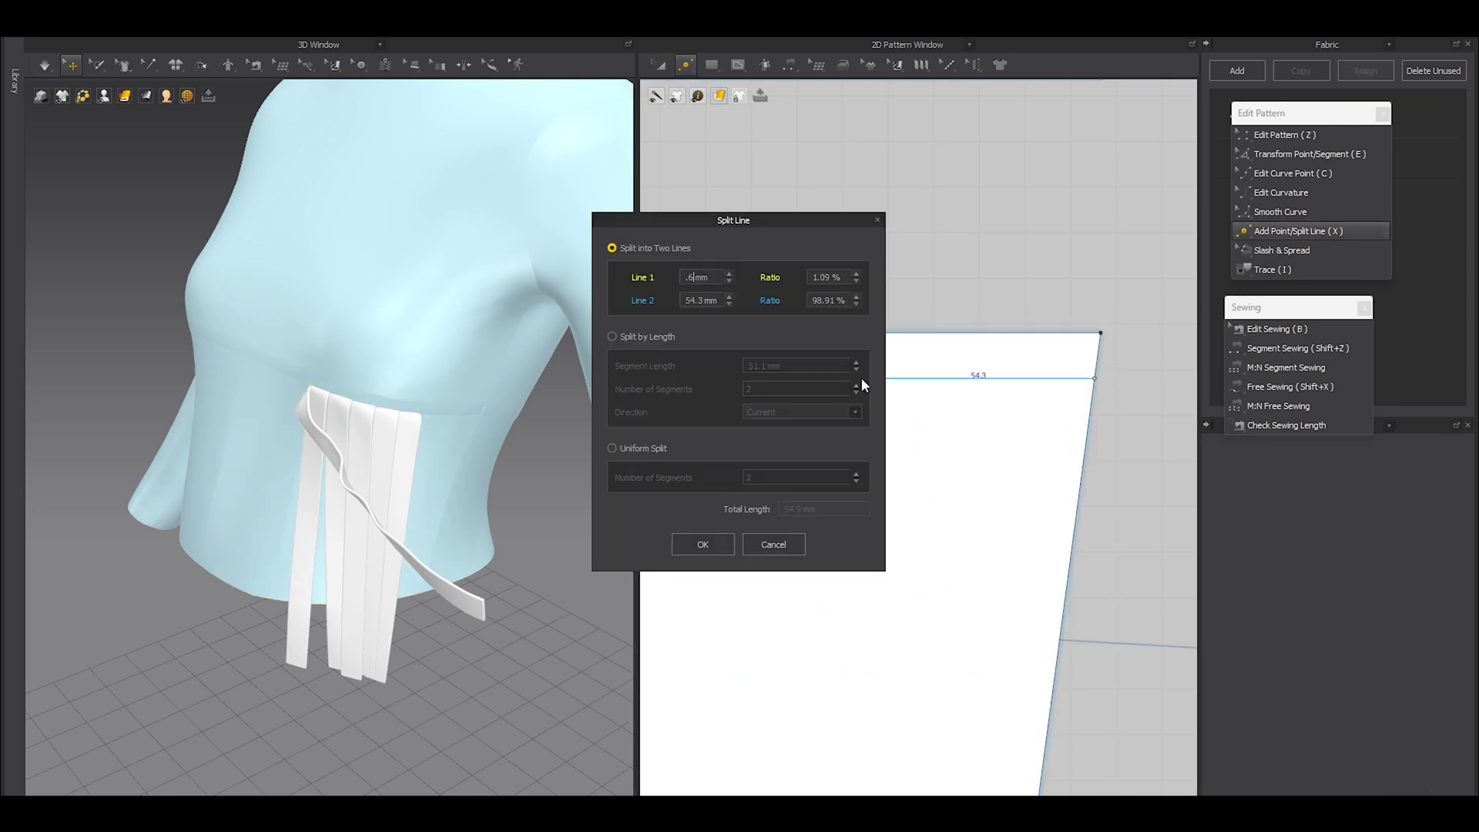
key(Return)
Step: Draw a second vertical internal line about 127.5 mm long down from the new point on the horizontal internal line
scroll(862, 392, up, 2)
key(s)
scroll(840, 373, down, 4)
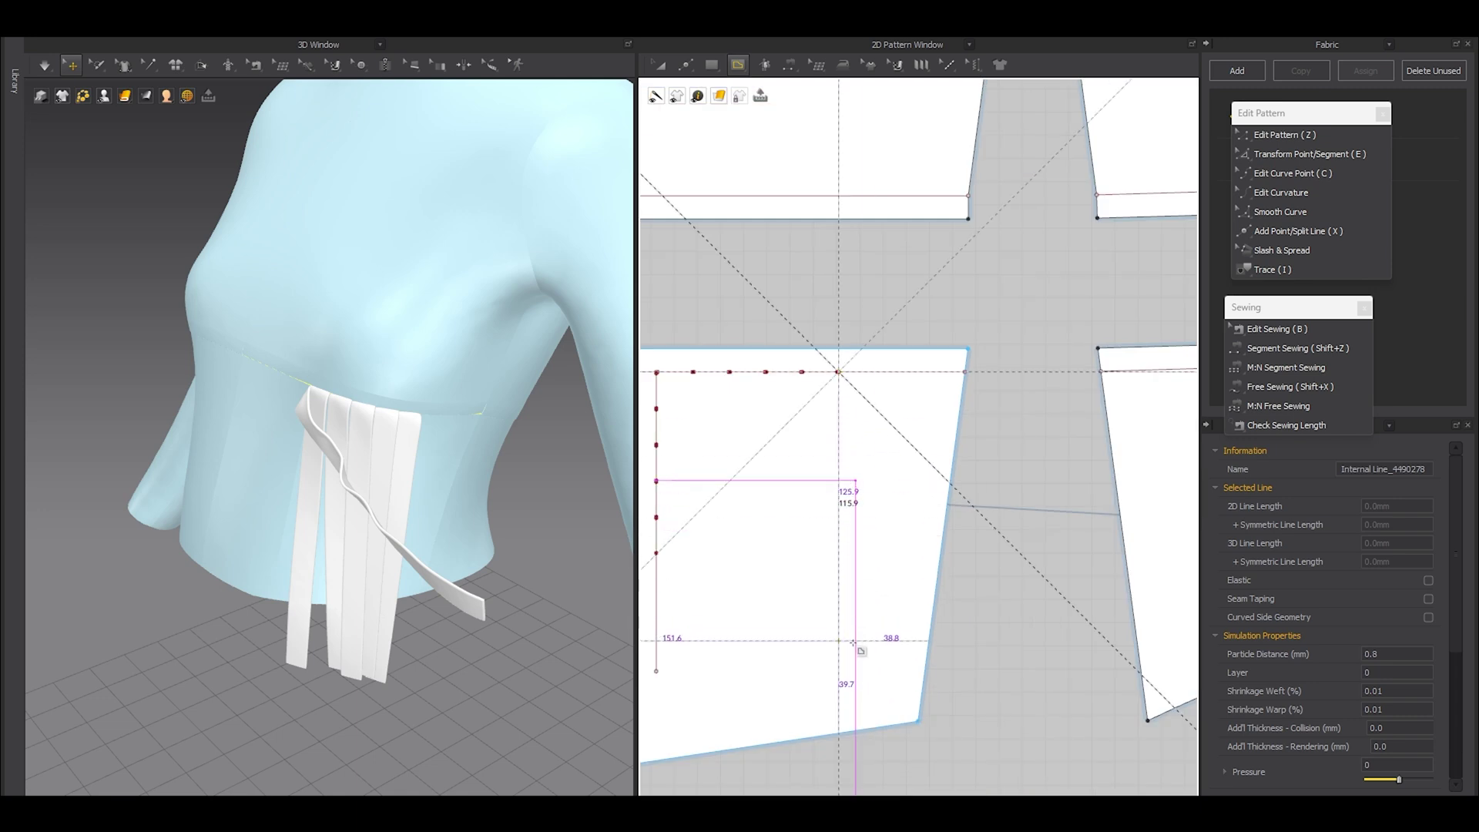
double_click(853, 670)
scroll(823, 377, up, 4)
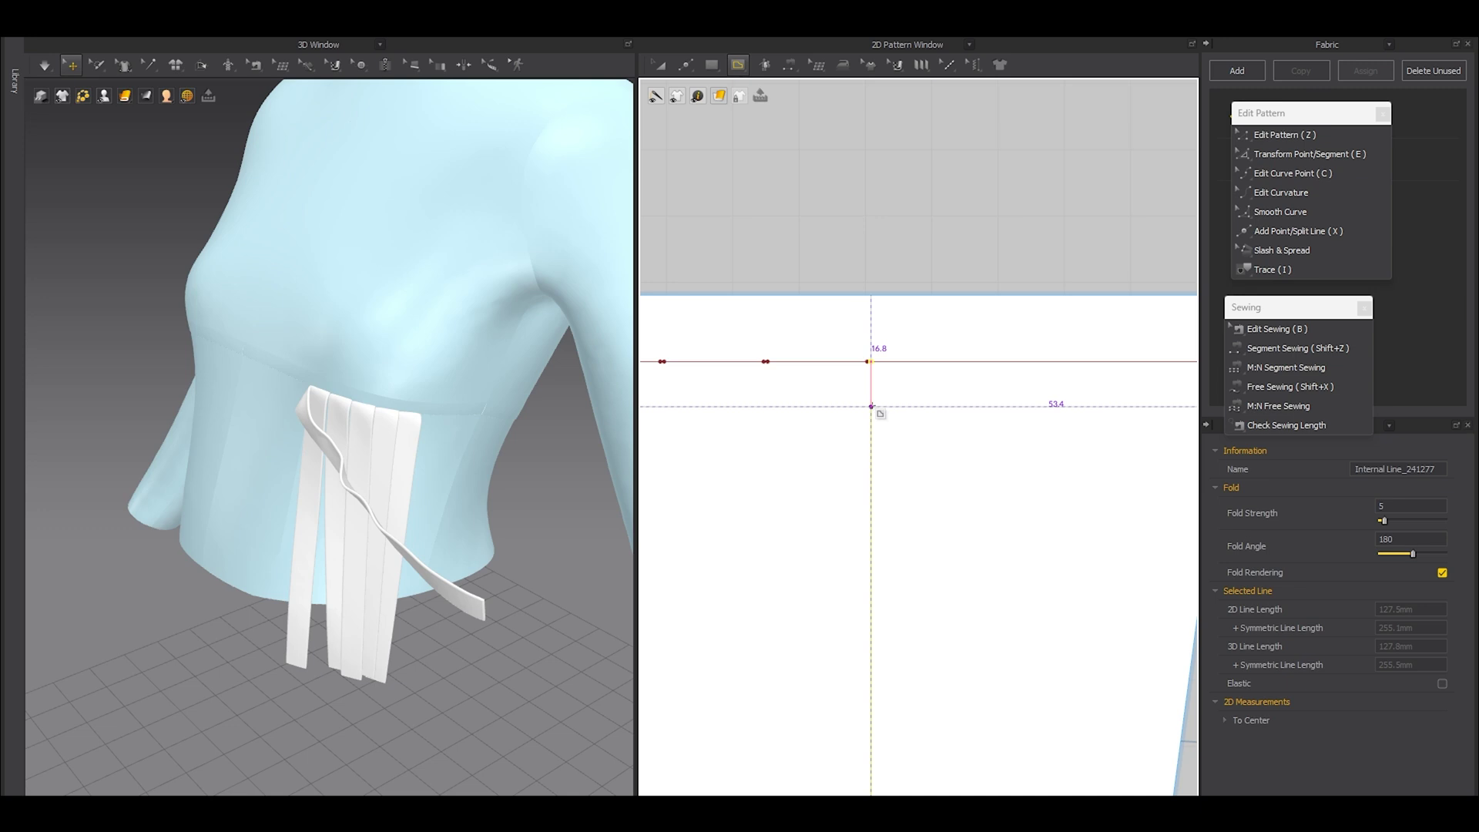
Step: Split a 0.6 mm gap and a first 15 mm segment at the top of the second vertical internal line
scroll(862, 341, up, 2)
key(z)
key(x)
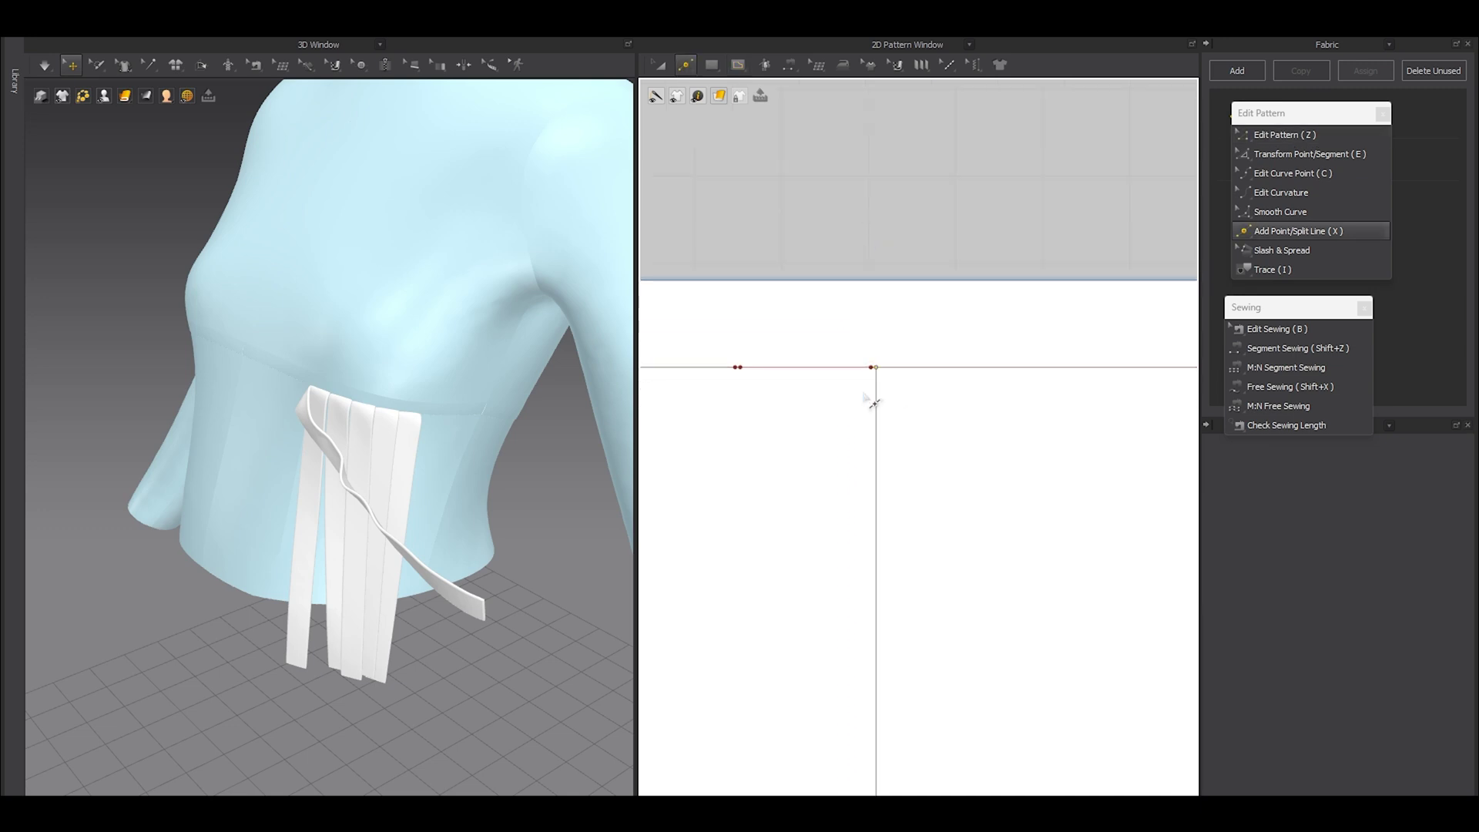
click(879, 391)
key(Return)
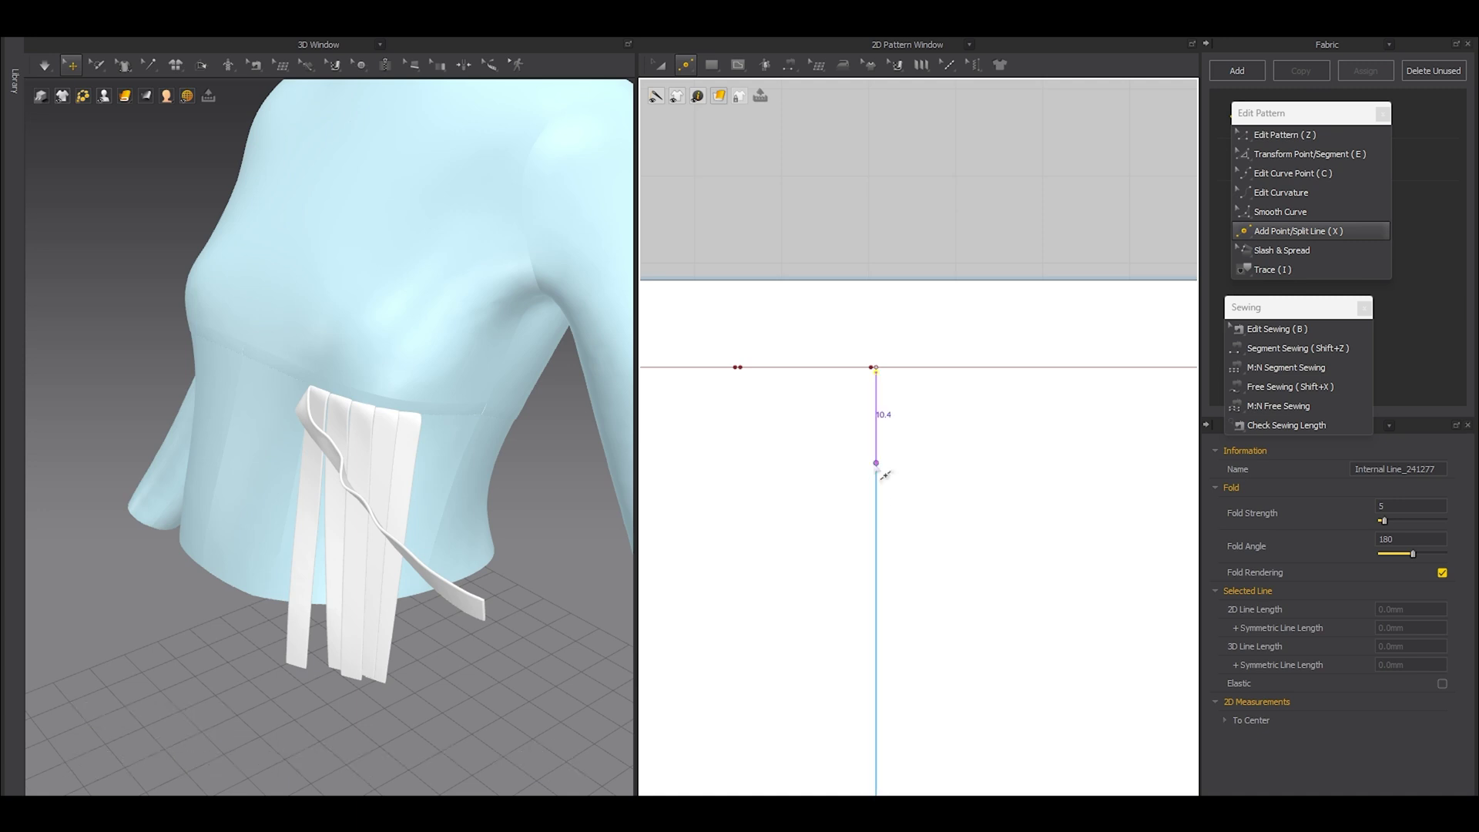
click(876, 466)
text(5)
key(Return)
Step: Split a 0.6 mm gap and a second 15 mm segment on the second vertical internal line
click(879, 521)
key(Return)
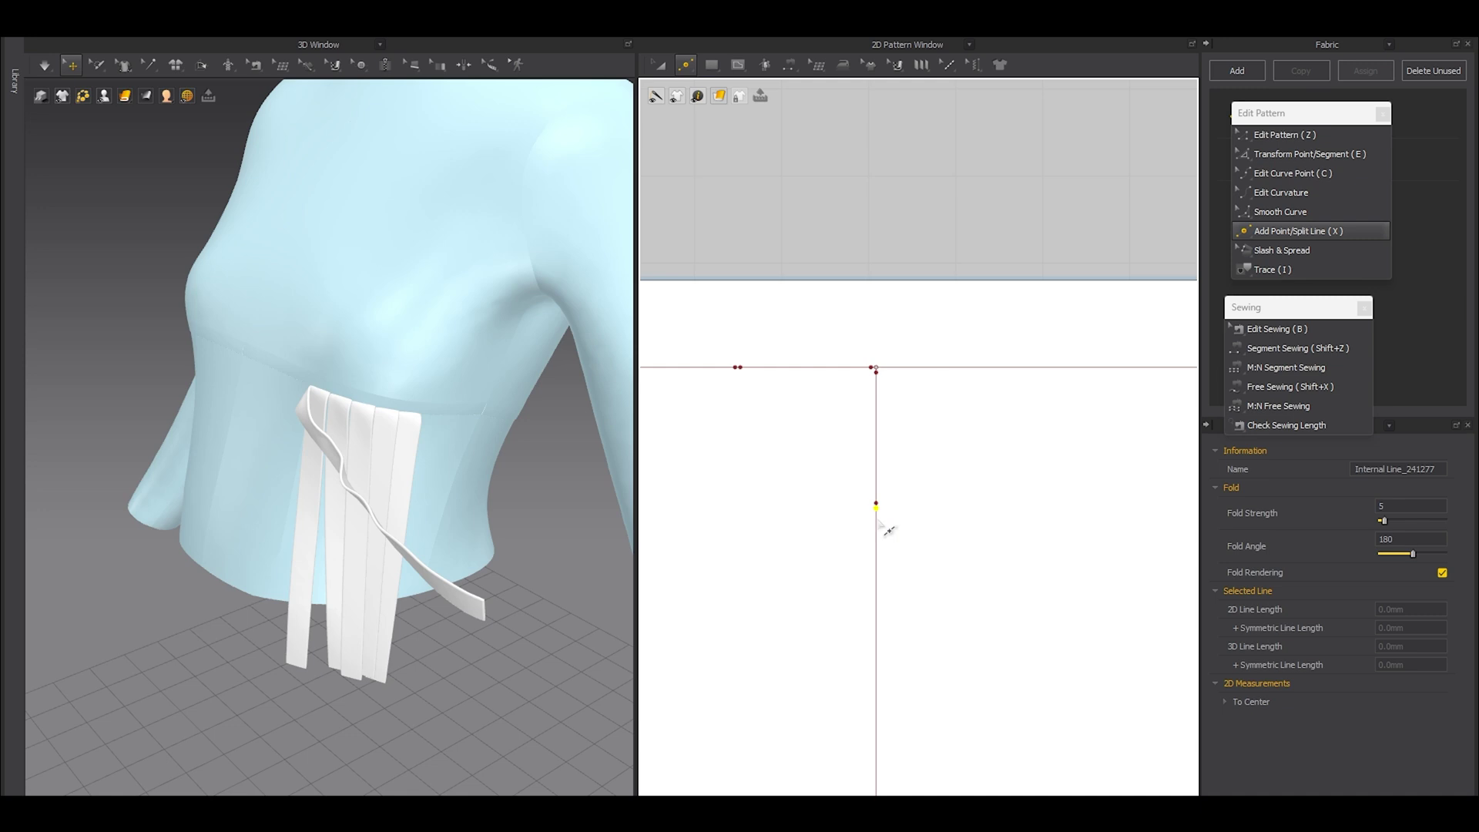
right_click(877, 560)
text(15)
key(Return)
Step: Split a 0.6 mm gap and a third 15 mm segment on the second vertical internal line
scroll(879, 562, down, 3)
middle_drag(880, 564, 882, 462)
click(878, 516)
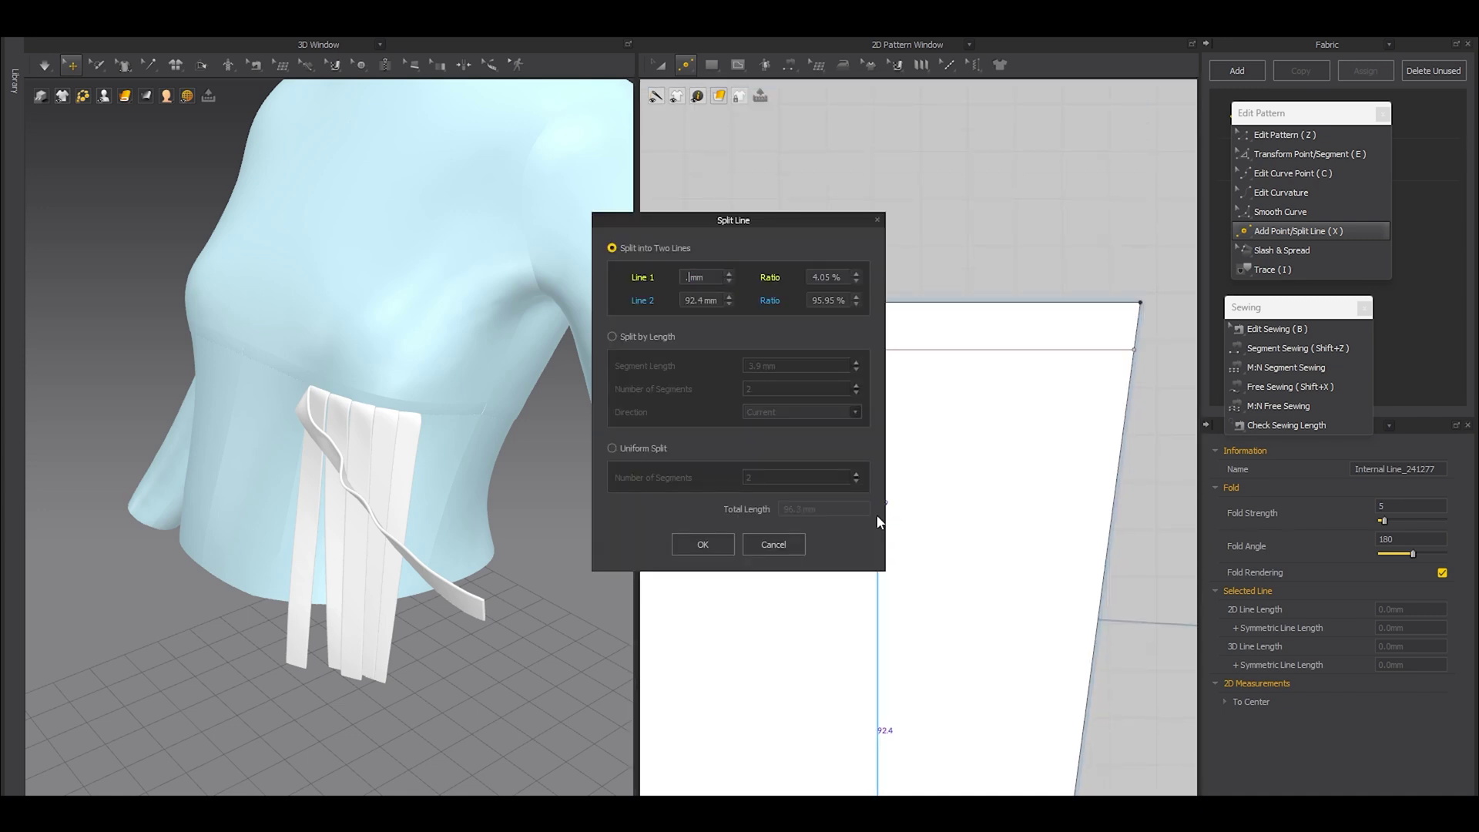
key(Return)
click(881, 541)
key(Return)
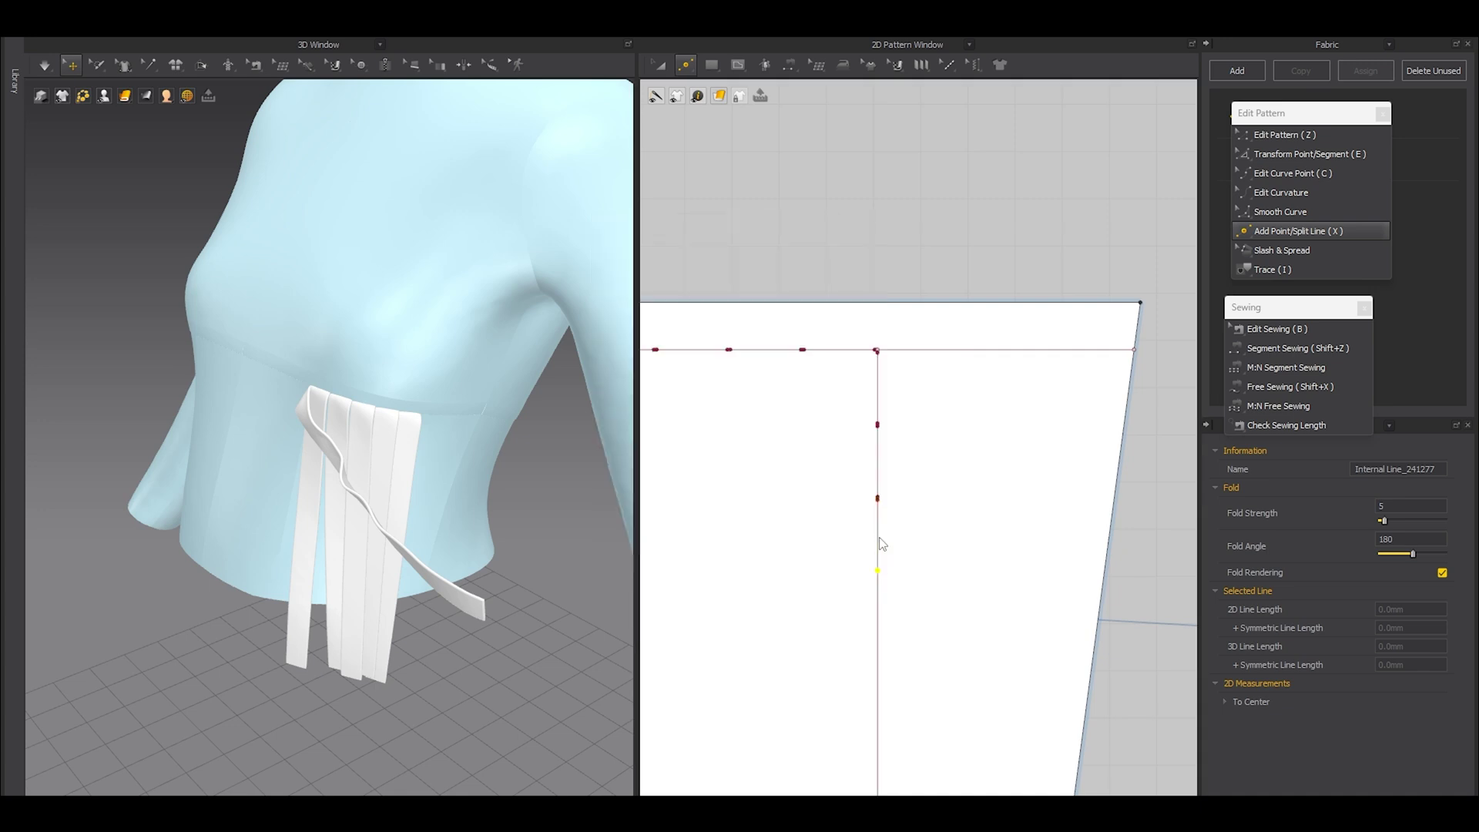
Step: Split a 0.6 mm gap and a fourth 15 mm segment on the second vertical internal line
click(874, 453)
text(.6mm)
key(Return)
click(872, 506)
key(Return)
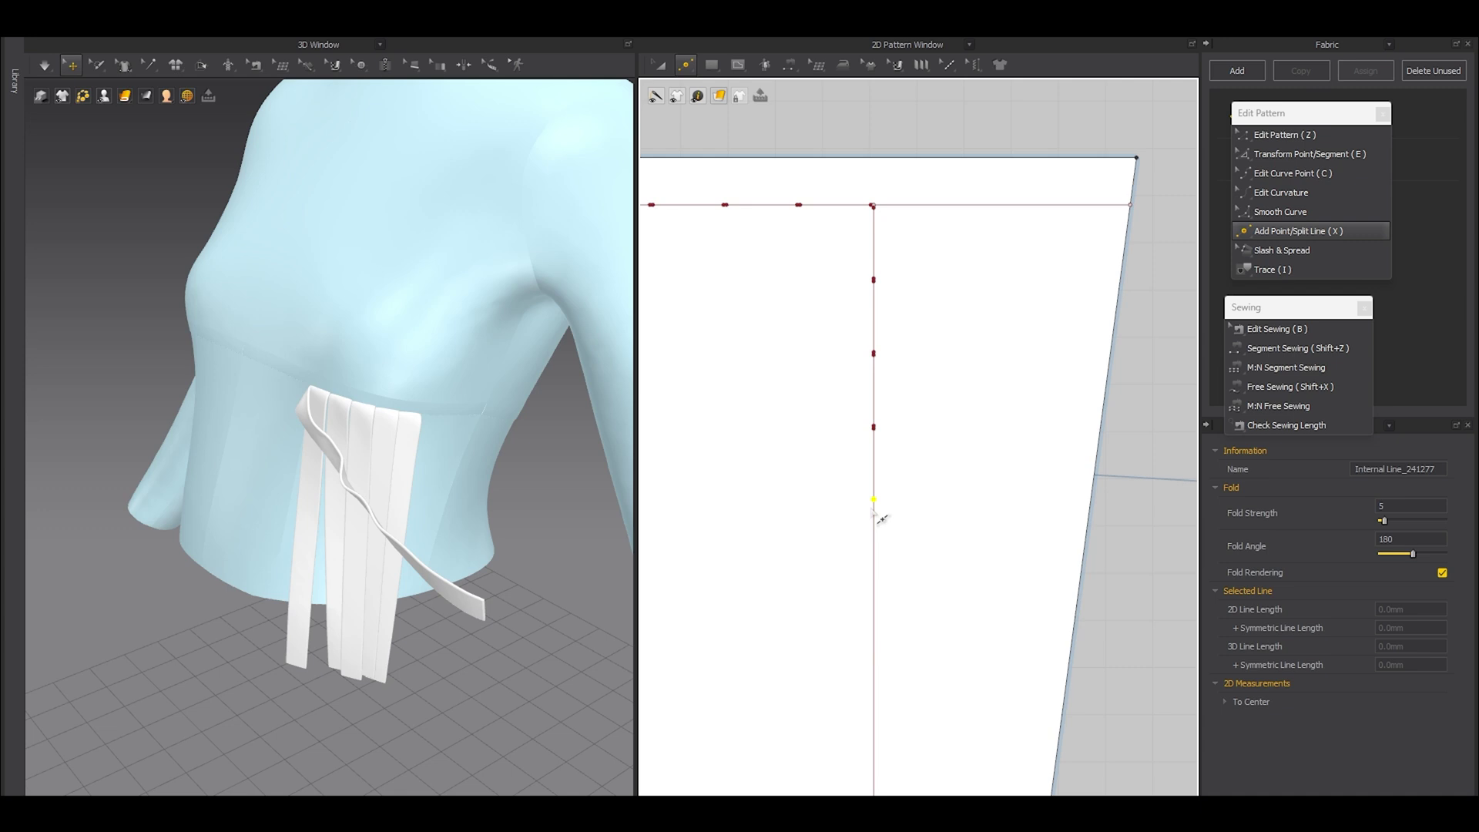
Step: Split a 0.6 mm gap and a fifth 15 mm segment on the second vertical internal line
click(872, 527)
key(Return)
click(872, 537)
key(Return)
scroll(886, 477, down, 8)
Step: Segment-sew the horizontal strip's right end to the top 15 mm segment of the second vertical internal line
key(a)
scroll(927, 436, up, 4)
click(822, 396)
scroll(822, 402, down, 5)
middle_drag(1018, 669, 918, 652)
key(shift+z)
key(shift+z)
click(1054, 572)
scroll(725, 397, up, 5)
click(725, 399)
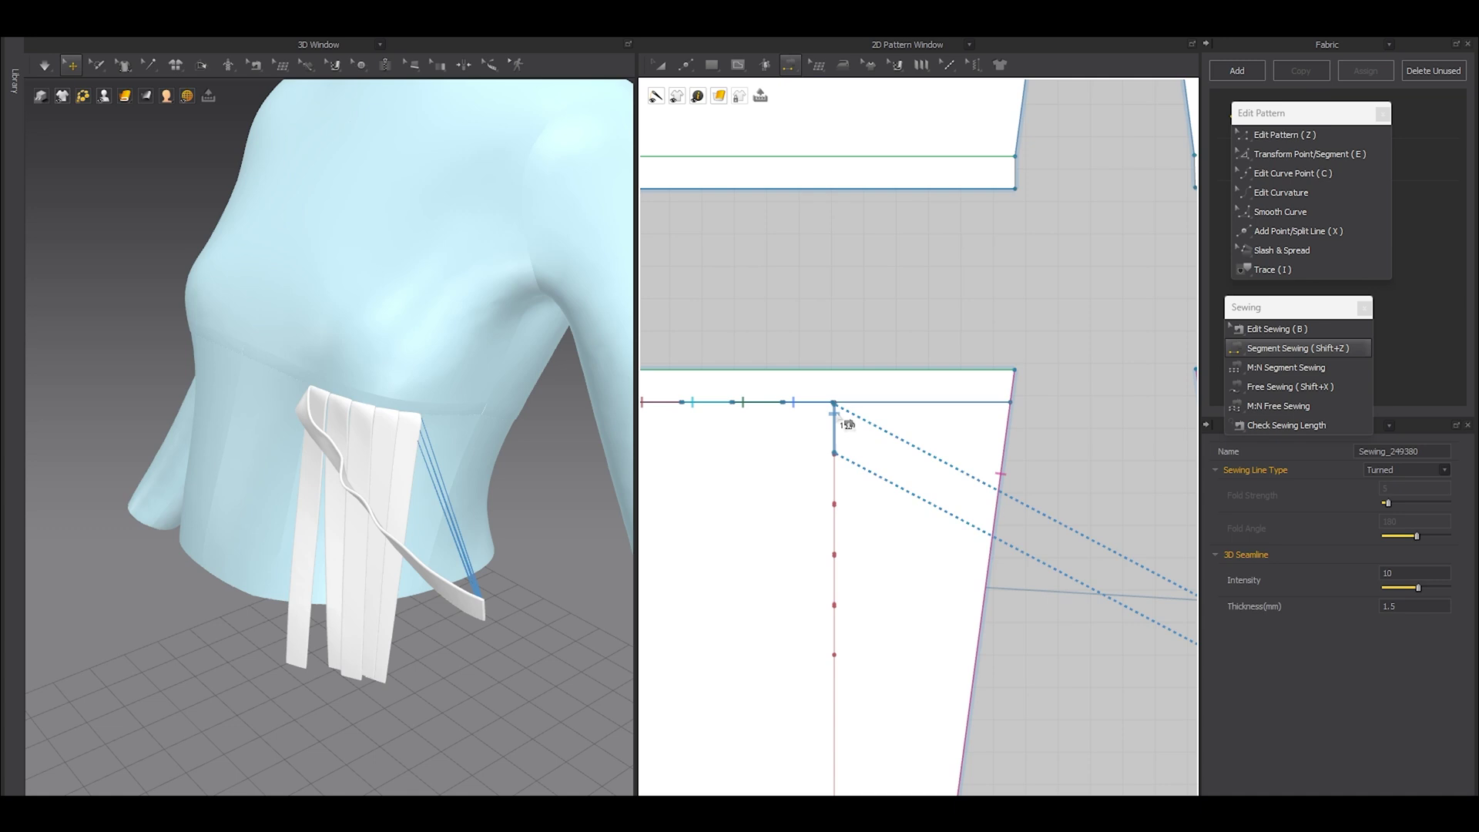
key(z)
Step: Simulate the garment to pull the horizontal strip's second end onto its seam across the hanging strips
scroll(385, 531, down, 5)
key(space)
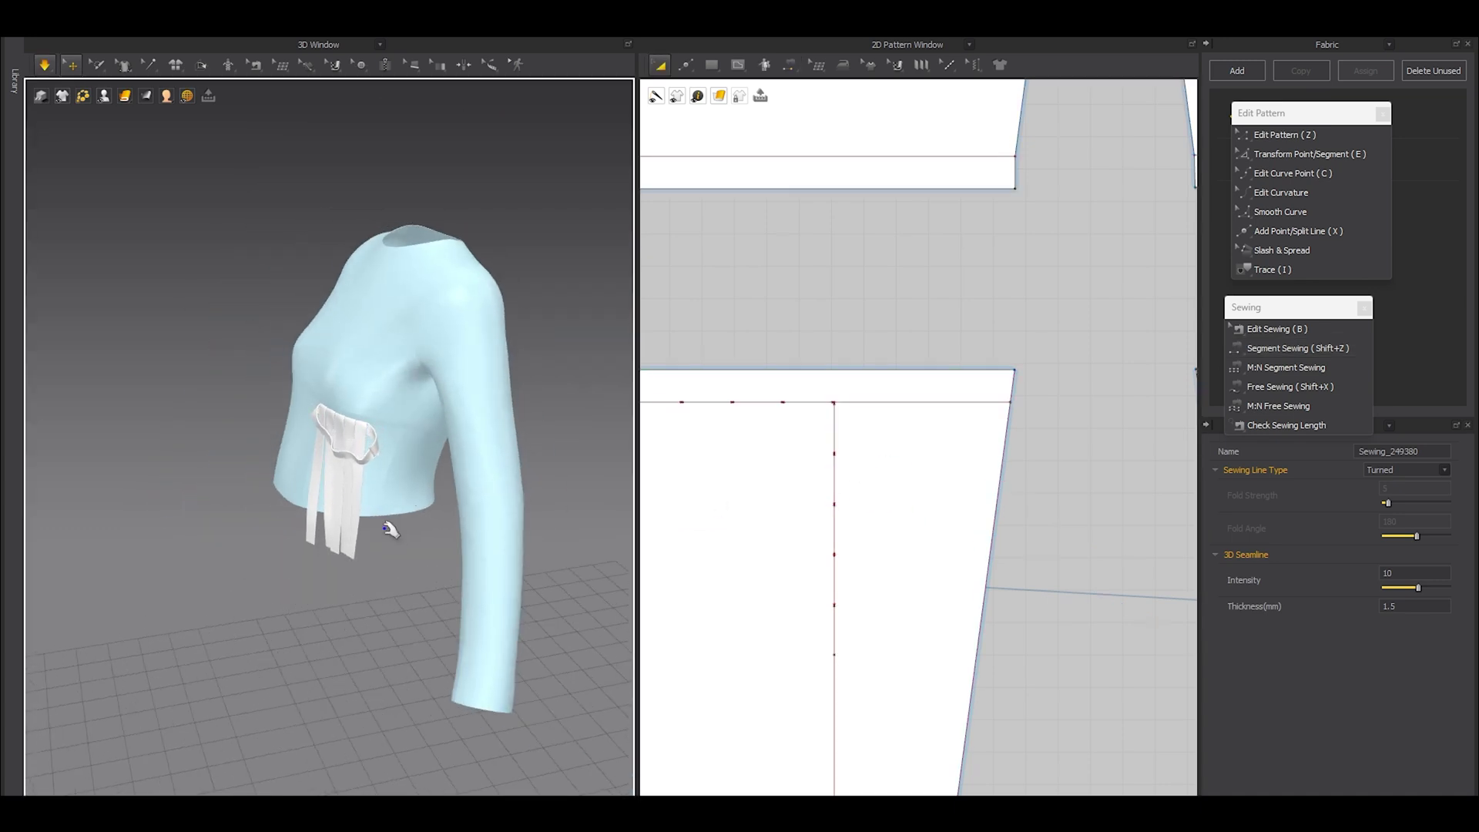
key(space)
scroll(462, 572, up, 5)
right_drag(455, 581, 531, 551)
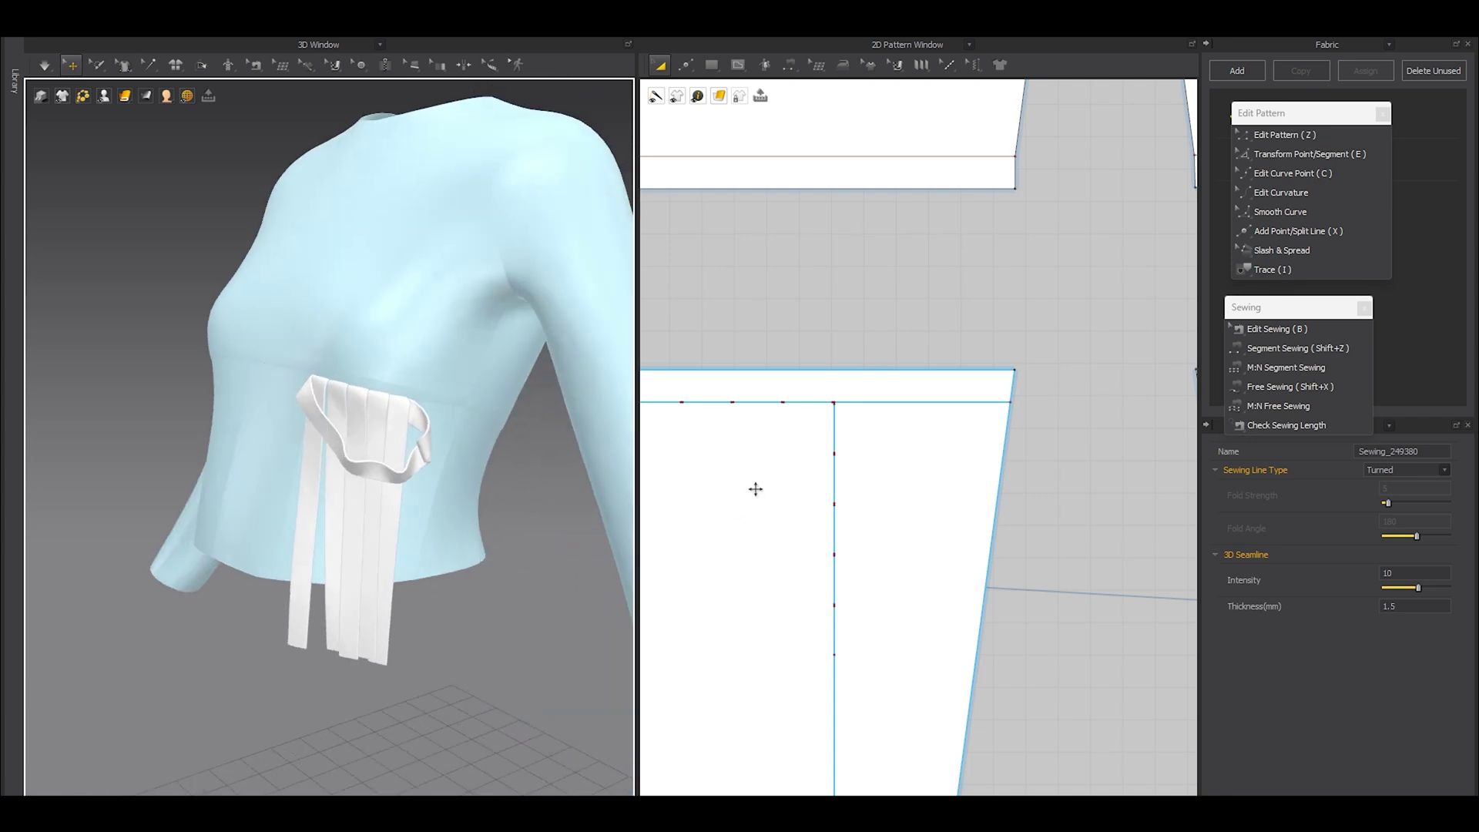
Step: Shorten the horizontal strip from its right end to a 2D line length of about 307 mm and simulate the garment
scroll(756, 492, down, 5)
click(941, 602)
scroll(941, 602, up, 3)
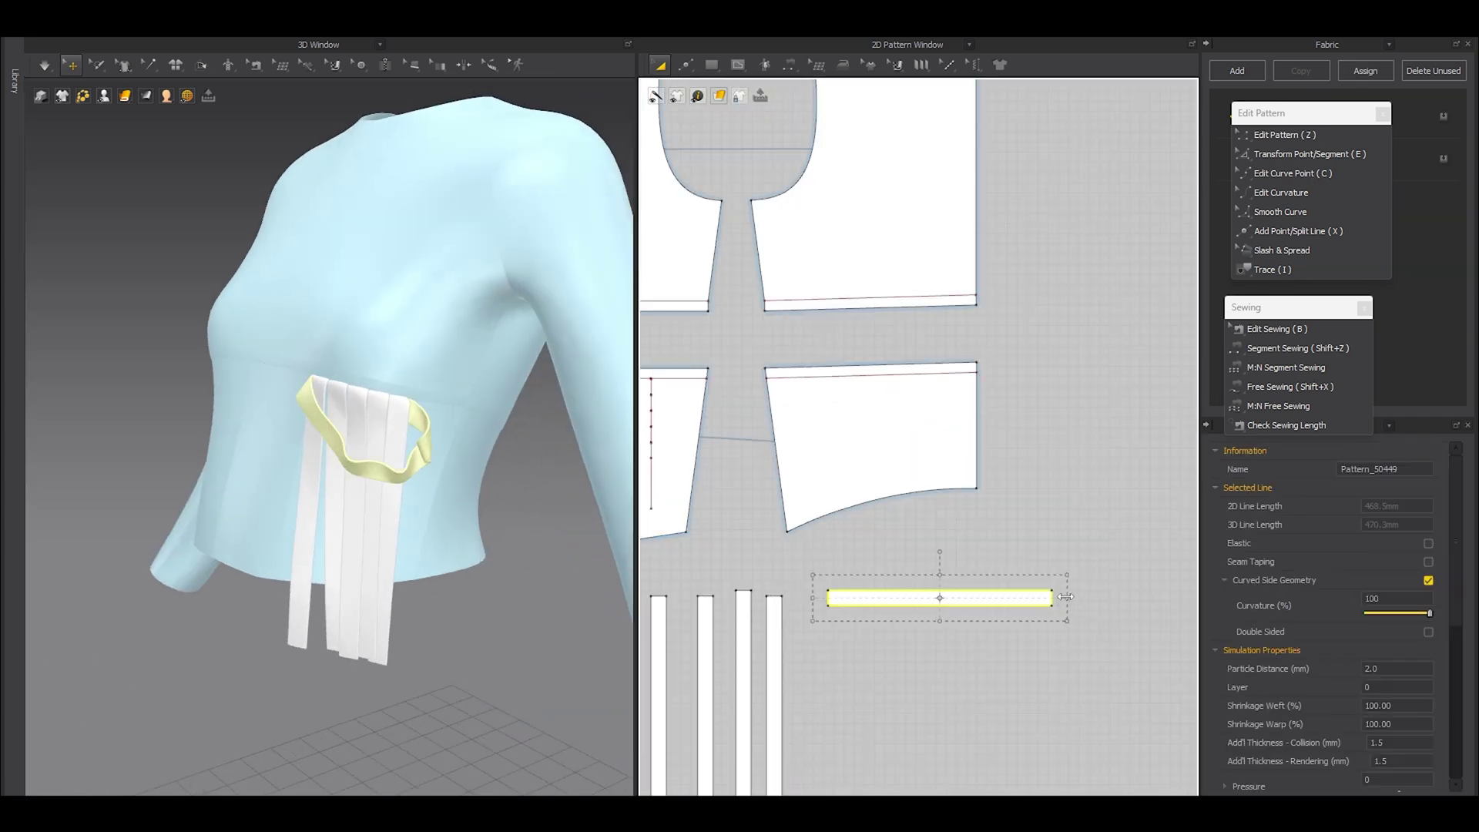
drag(1013, 598, 985, 599)
scroll(462, 456, up, 3)
key(space)
mouse_move(478, 451)
right_down()
mouse_move(398, 431)
mouse_move(493, 432)
right_up()
key(space)
click(984, 609)
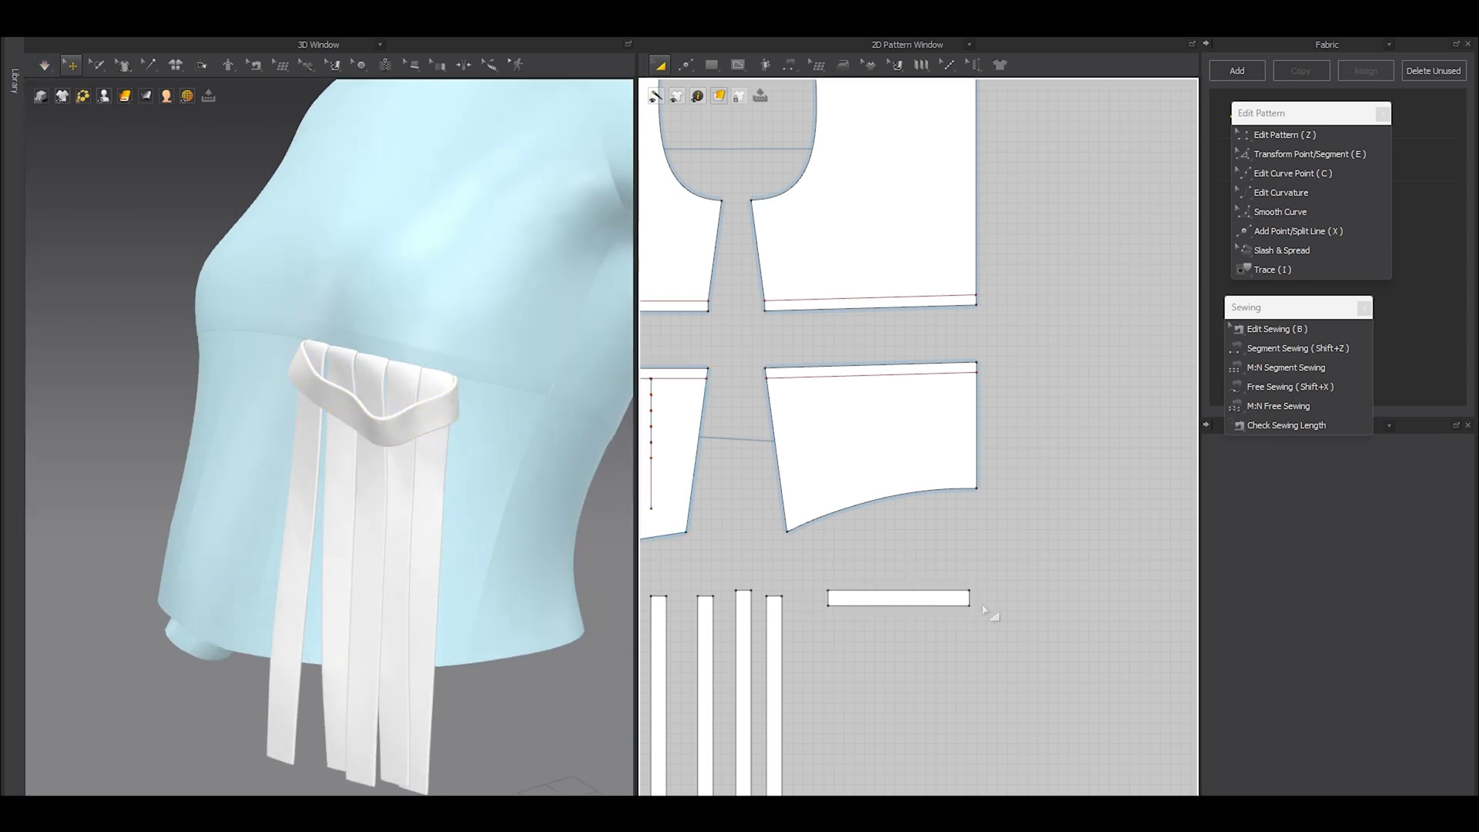
Step: Shorten the horizontal strip to a 2D line length of about 254 mm and simulate the tighter fit
click(955, 602)
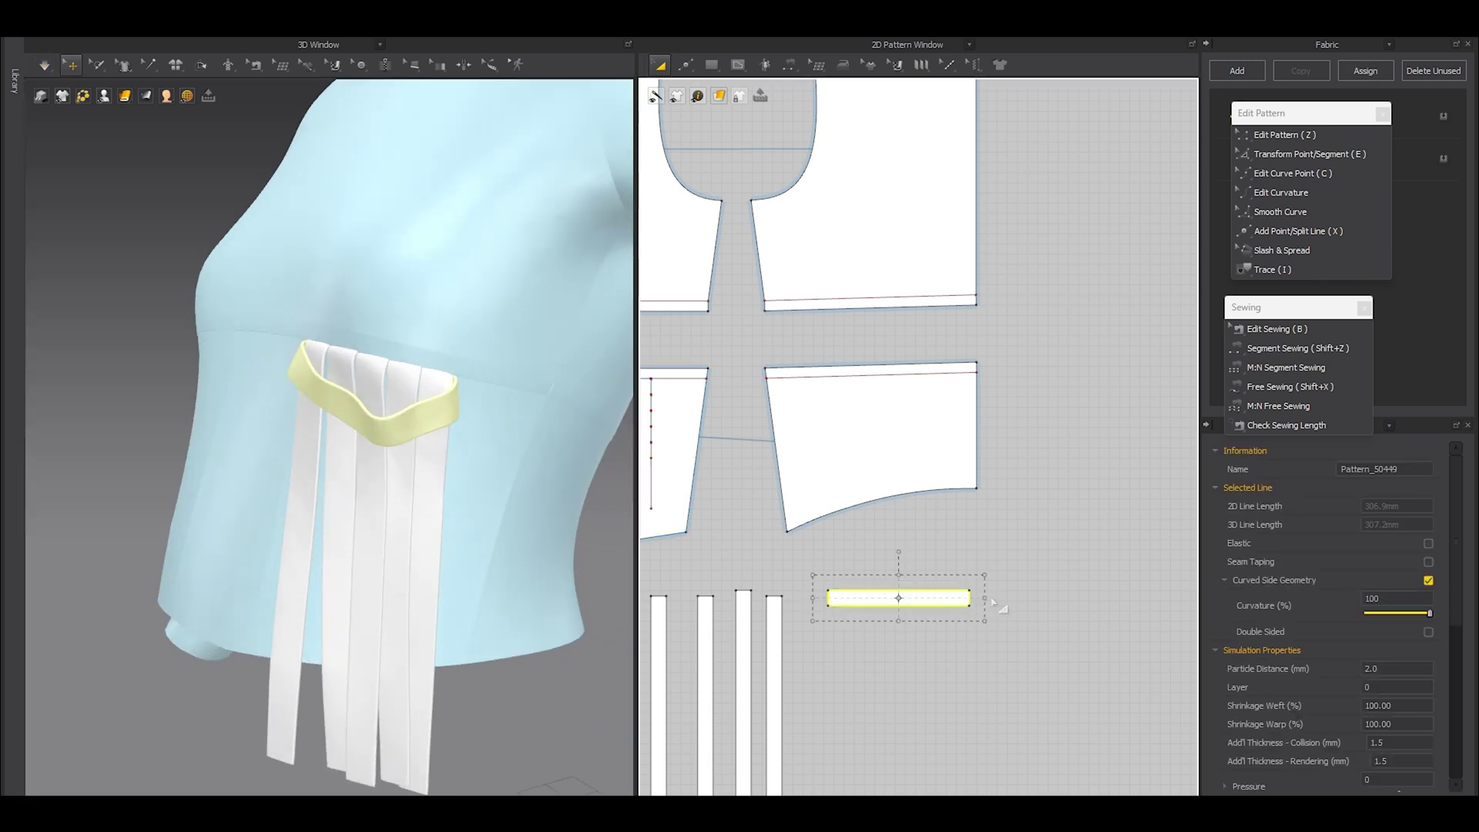
drag(962, 600, 941, 600)
scroll(540, 493, up, 5)
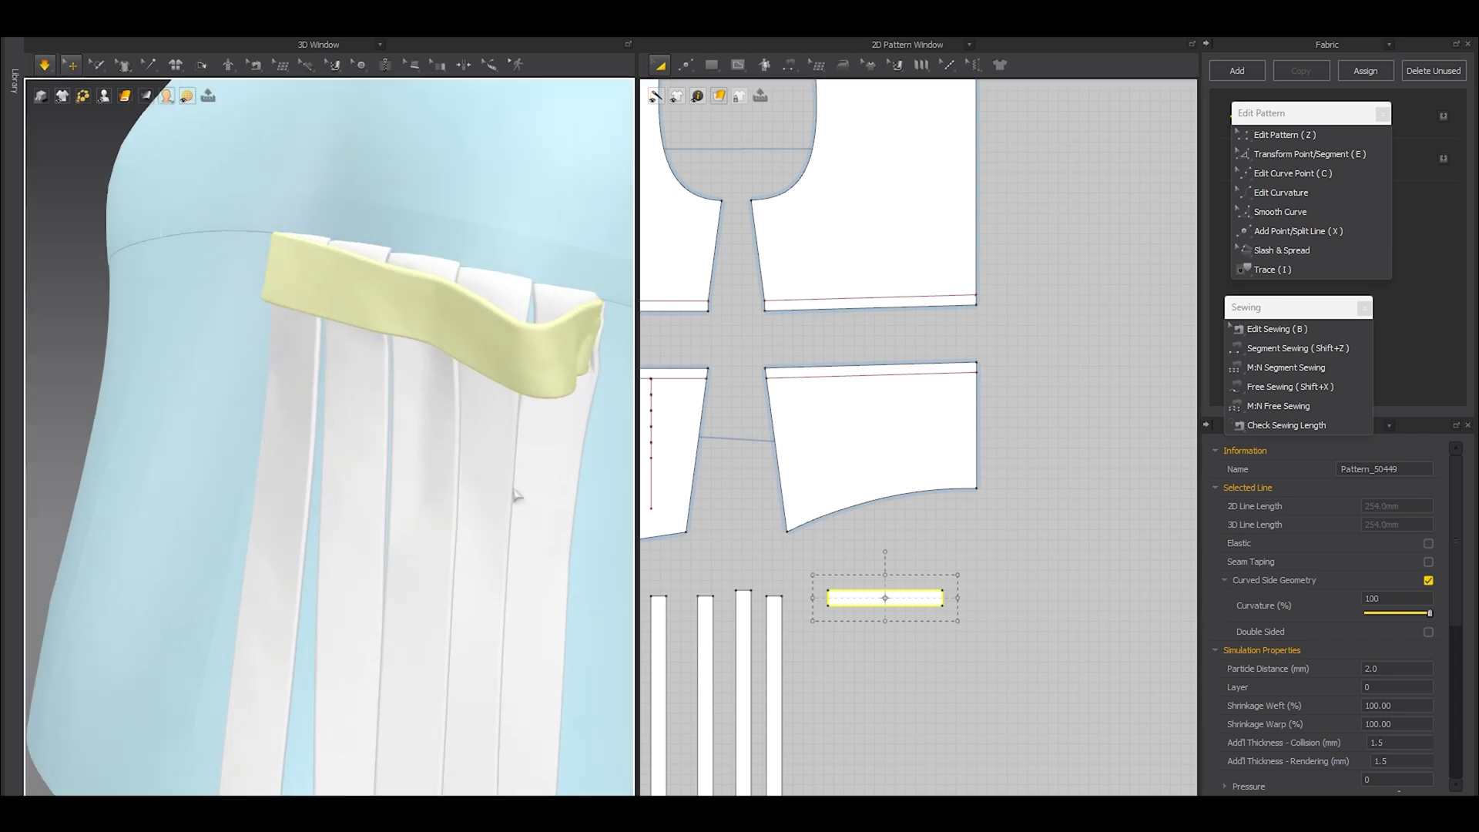
right_drag(511, 495, 480, 564)
Step: Shorten the horizontal strip to a 2D line length of about 204 mm and pull it into place during simulation
drag(942, 599, 920, 598)
right_drag(413, 489, 467, 444)
drag(469, 427, 394, 425)
drag(352, 419, 360, 391)
right_drag(366, 445, 405, 501)
key(space)
scroll(936, 601, up, 3)
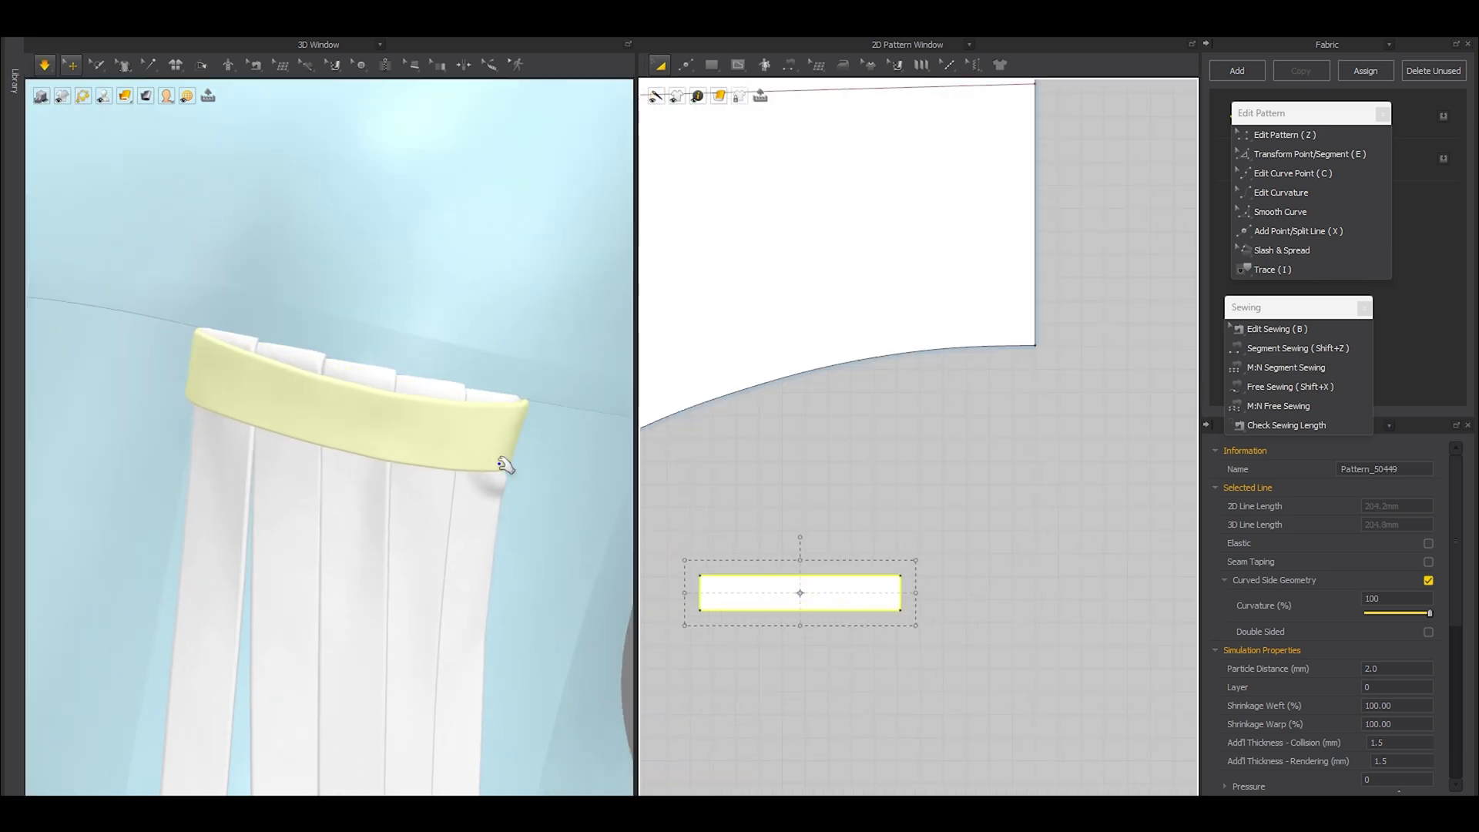
Step: Pull the hanging strips below the horizontal band to straighten them, and stop the simulation
right_drag(501, 470, 398, 547)
middle_drag(399, 548, 441, 409)
drag(327, 493, 304, 505)
drag(343, 655, 335, 663)
middle_drag(335, 663, 325, 443)
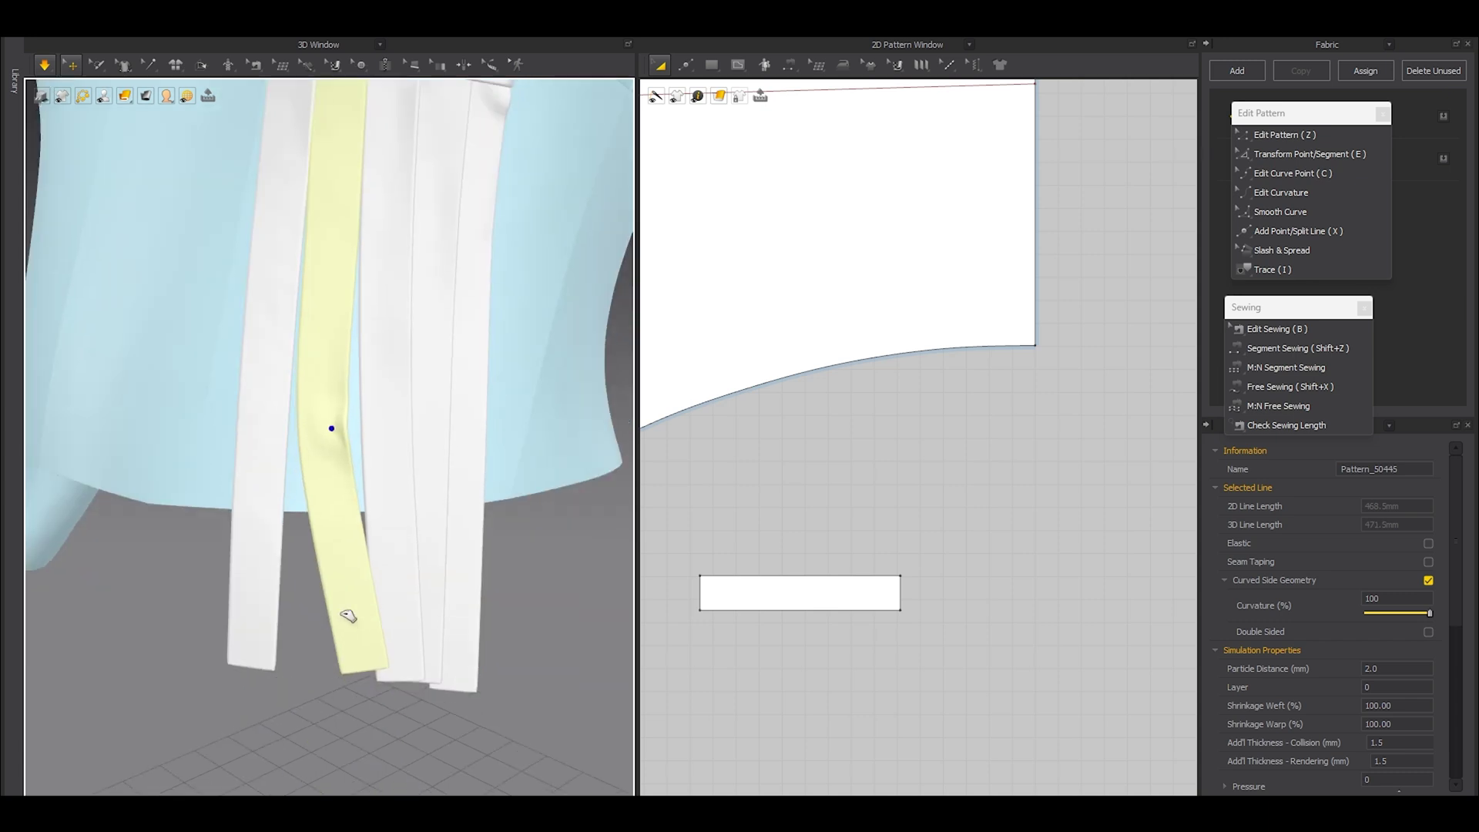
drag(347, 616, 337, 606)
right_drag(336, 605, 297, 650)
click(373, 650)
middle_drag(362, 231, 386, 446)
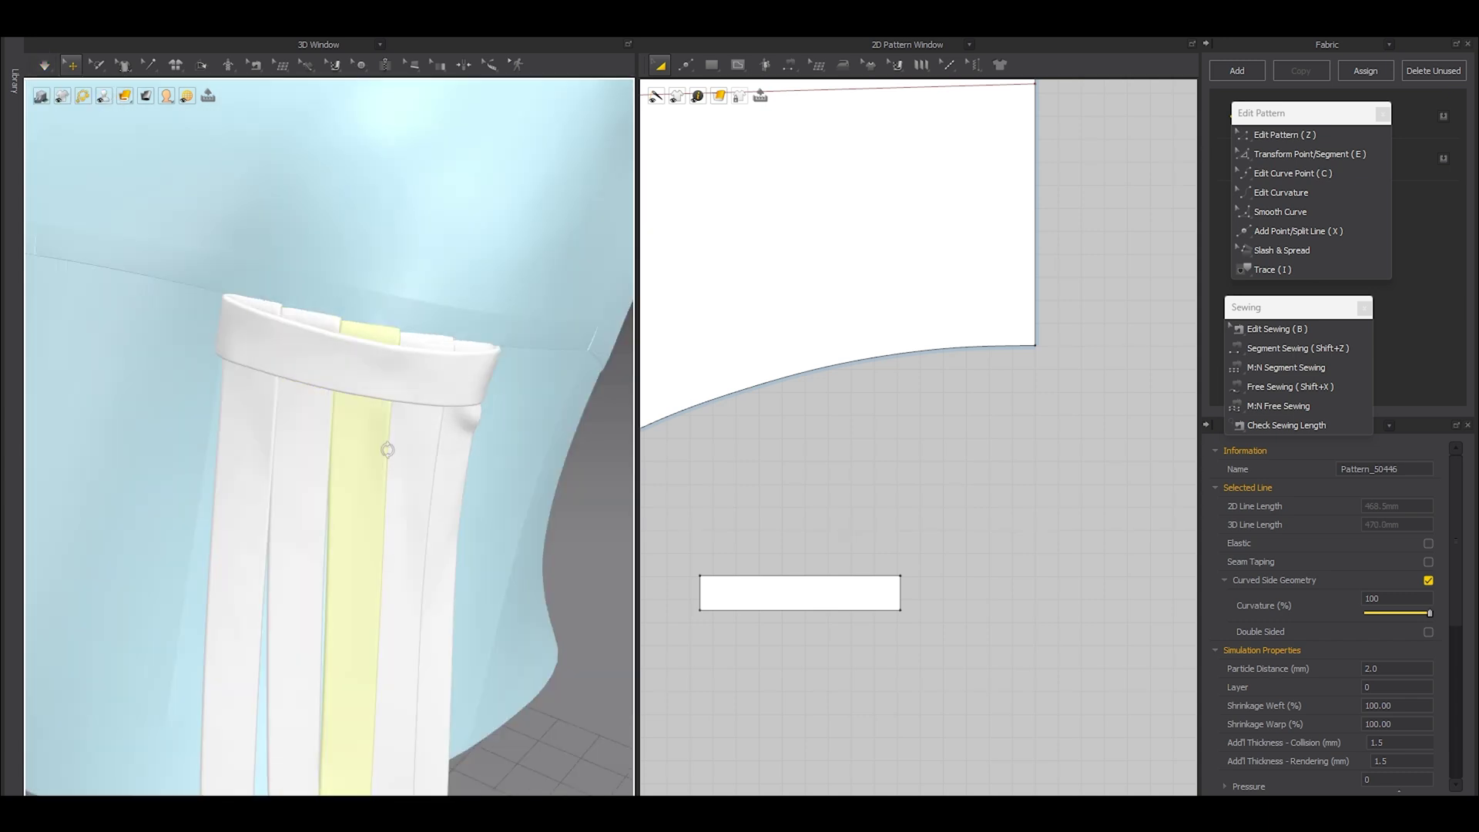
right_drag(386, 446, 285, 375)
key(space)
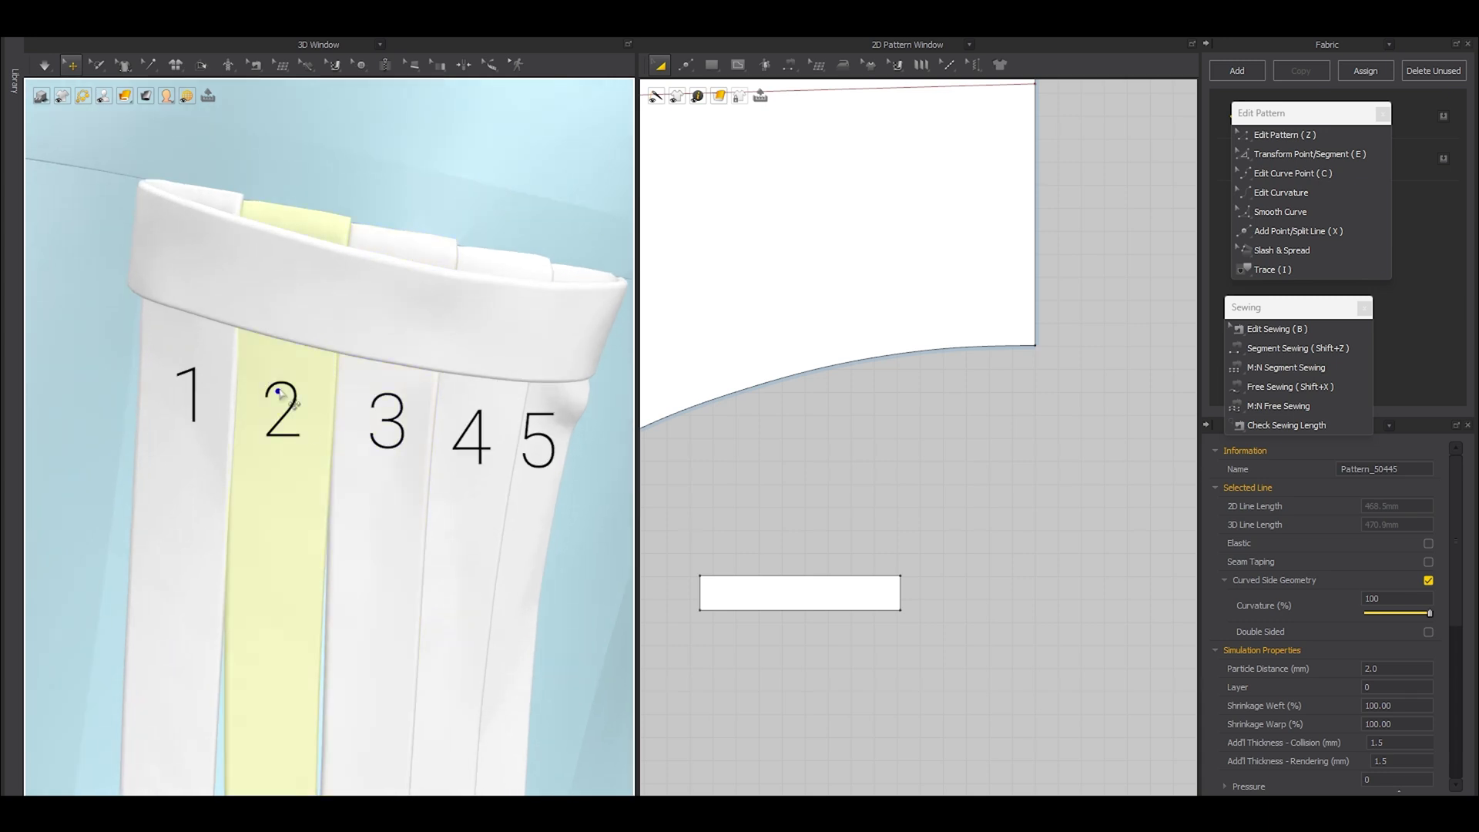
Step: Select the second and fourth hanging strips and move them together in front of the horizontal band, close to their seams
click(273, 381)
shift+click(452, 420)
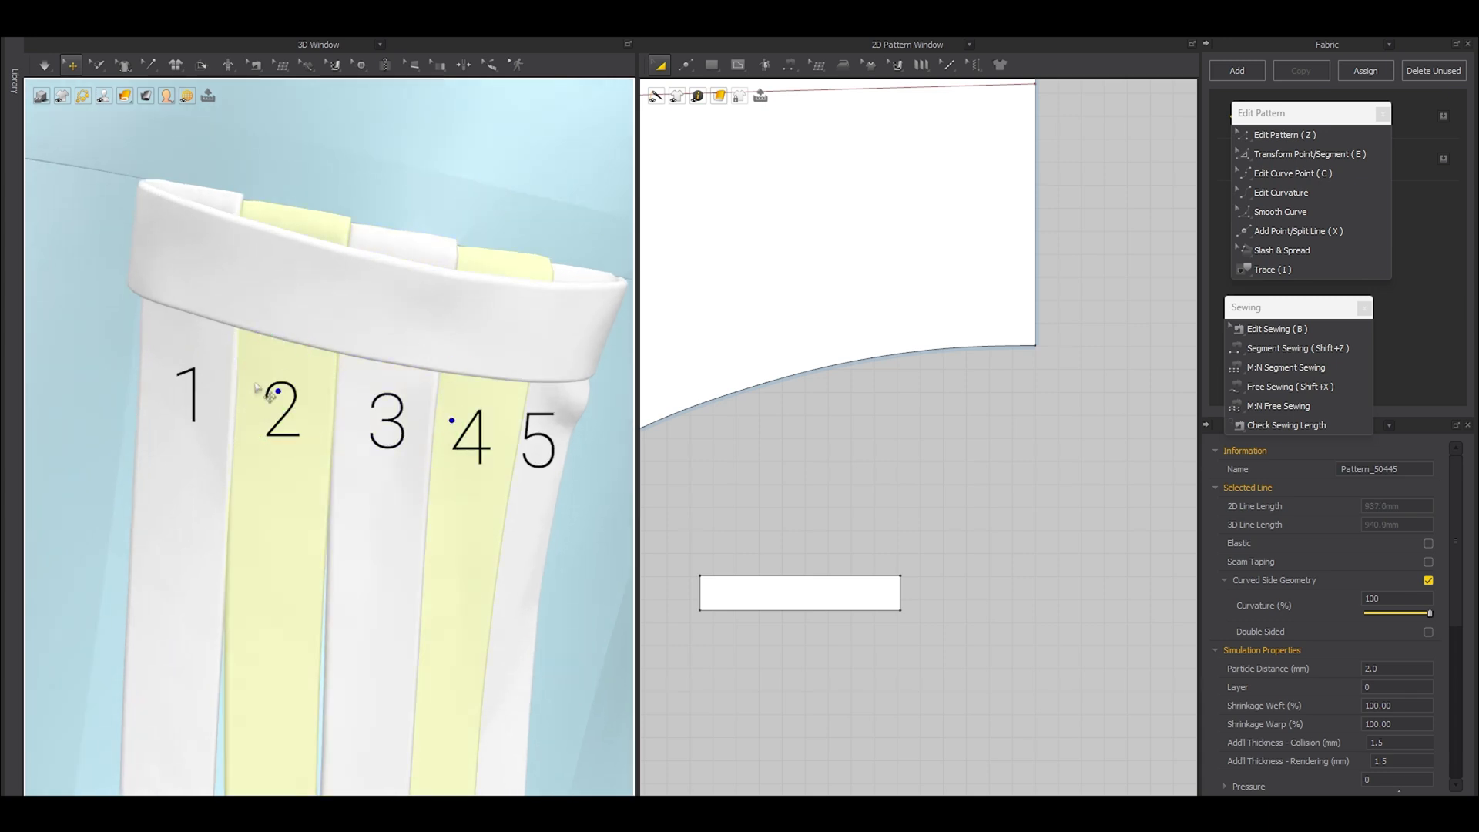
scroll(437, 418, down, 4)
right_drag(293, 438, 346, 534)
drag(368, 505, 350, 518)
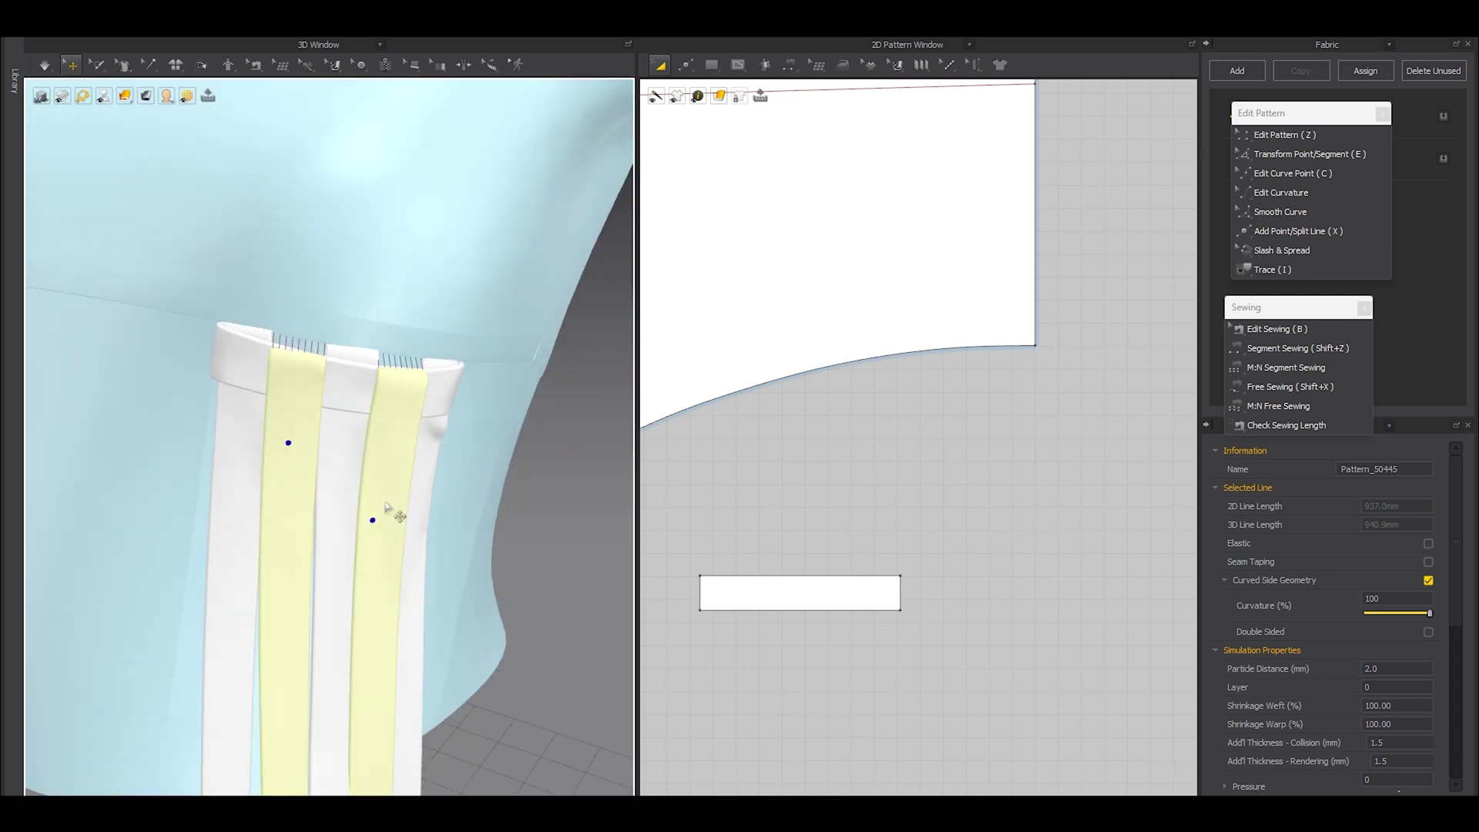
scroll(374, 501, up, 2)
drag(301, 443, 305, 424)
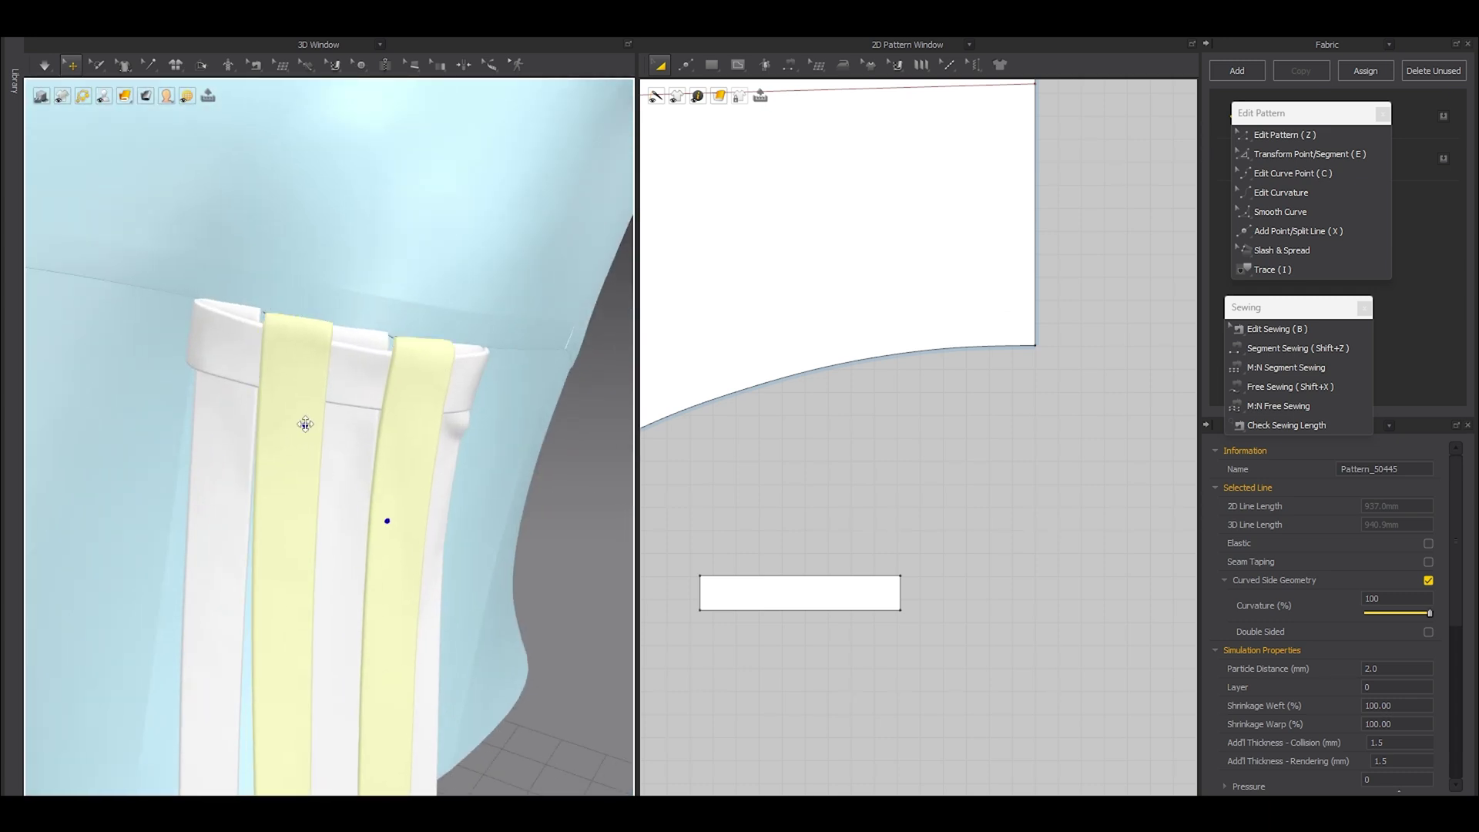
Step: Paste a copy of the horizontal strip and place it directly below the original in the 2D pattern
click(381, 368)
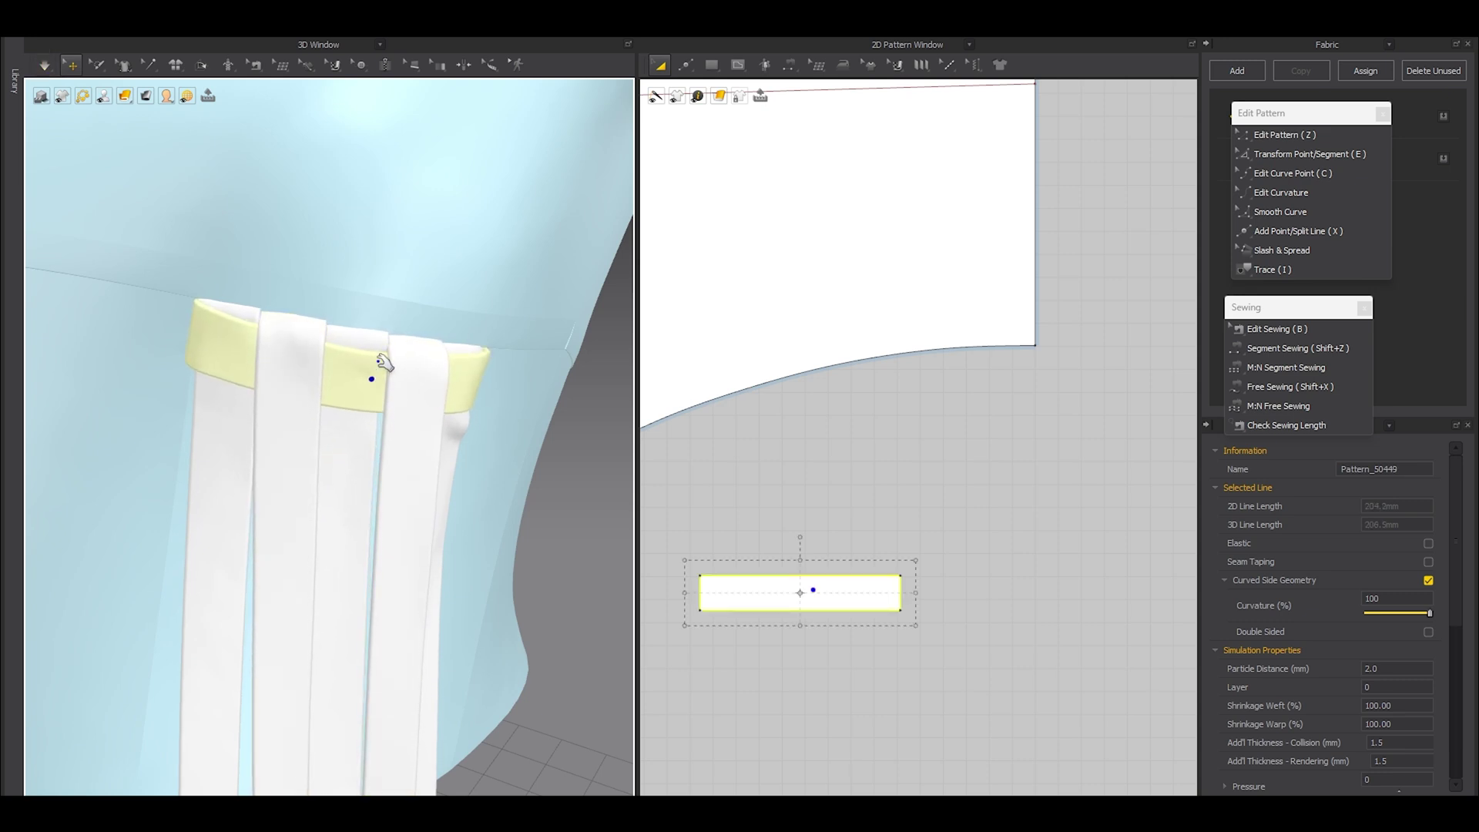
click(556, 483)
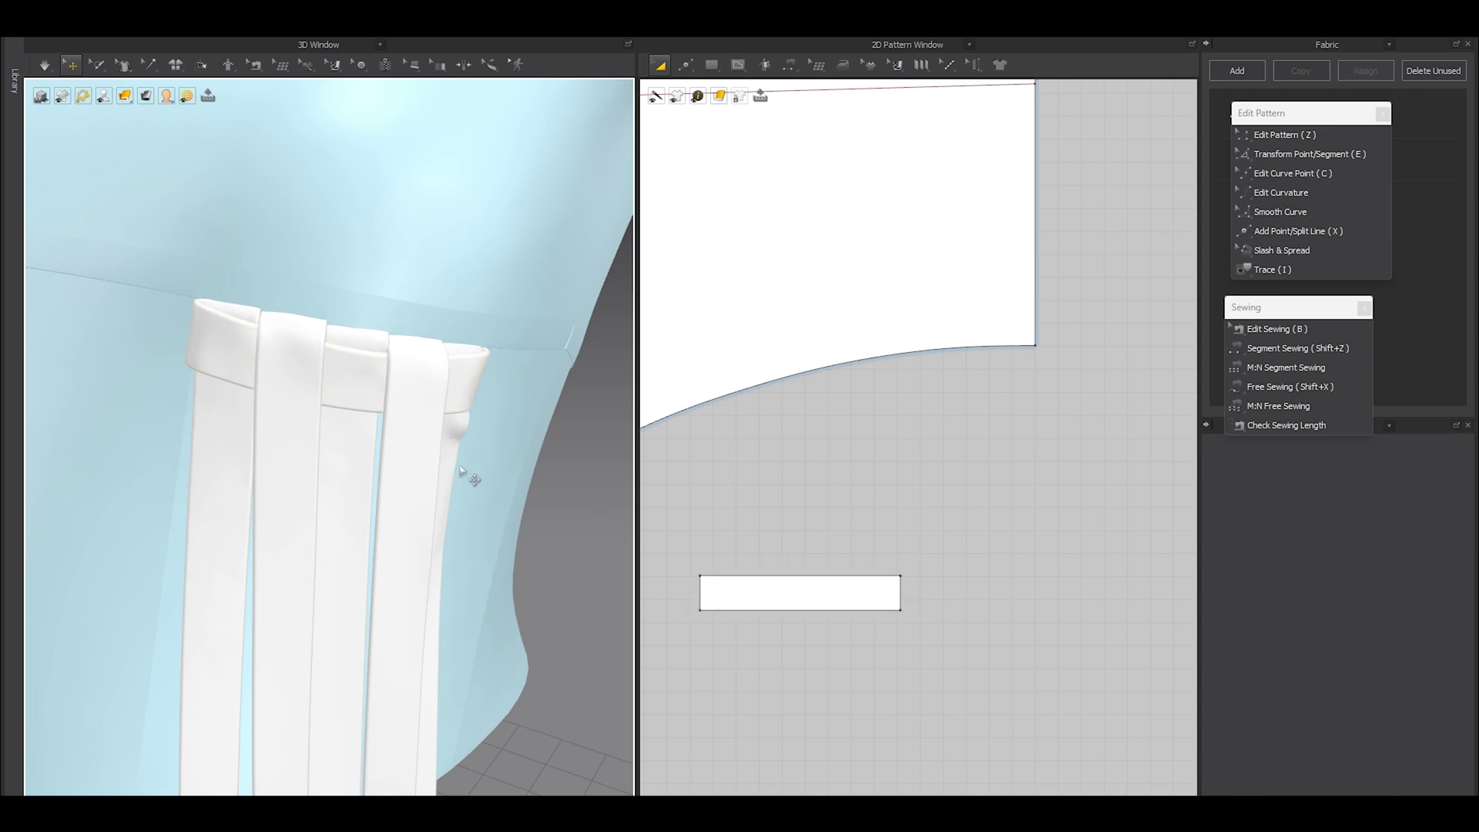
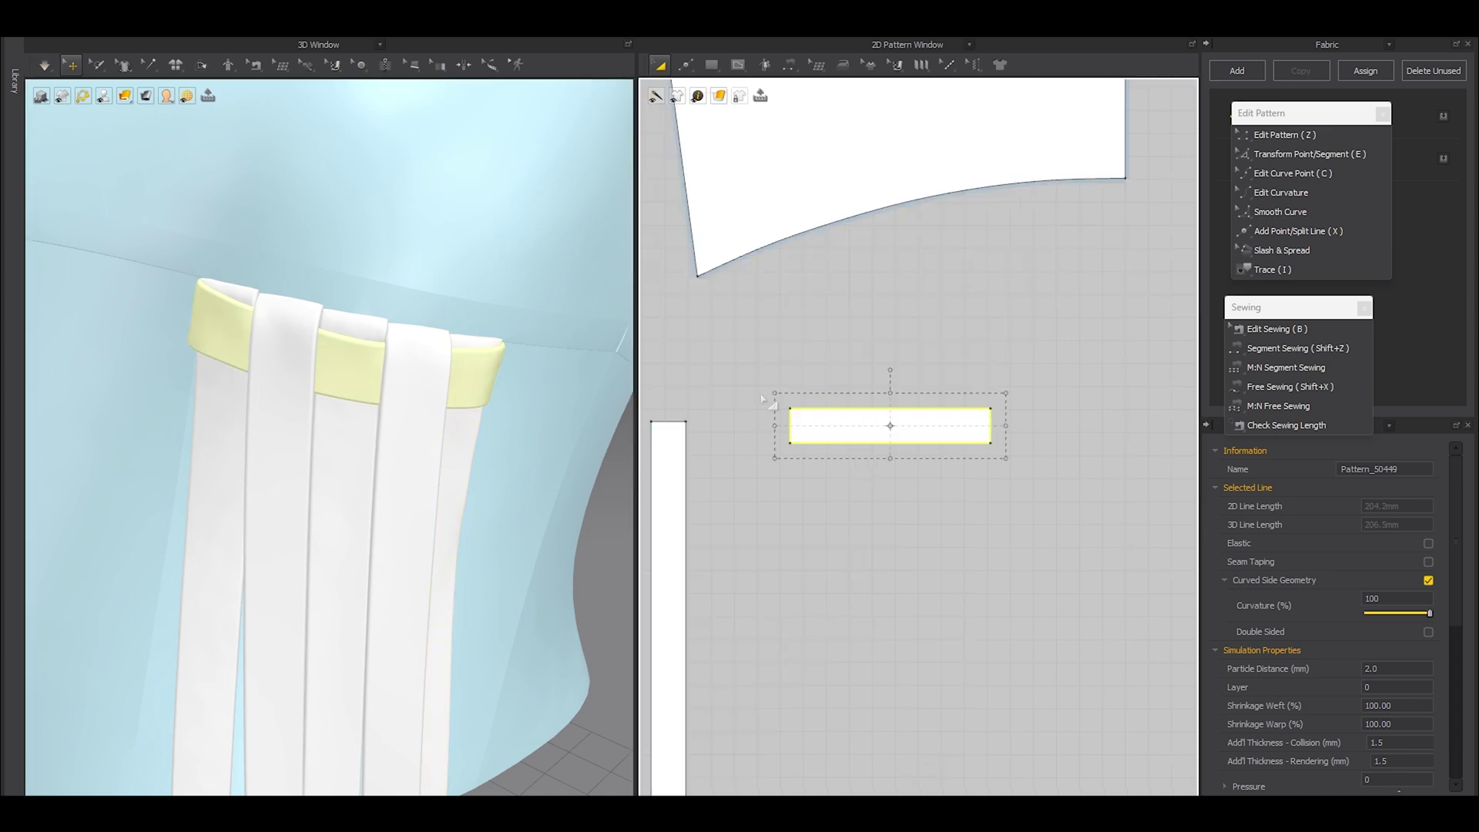
right_drag(861, 447, 832, 379)
key(ctrl+v)
shift+click(871, 423)
Step: Sew both short ends of the second horizontal strip to the second 15 mm segments of the two internal lines using Segment Sewing
key(shift+z)
click(792, 422)
scroll(793, 422, down, 5)
scroll(771, 481, up, 4)
click(771, 488)
click(879, 485)
middle_drag(1023, 618, 926, 487)
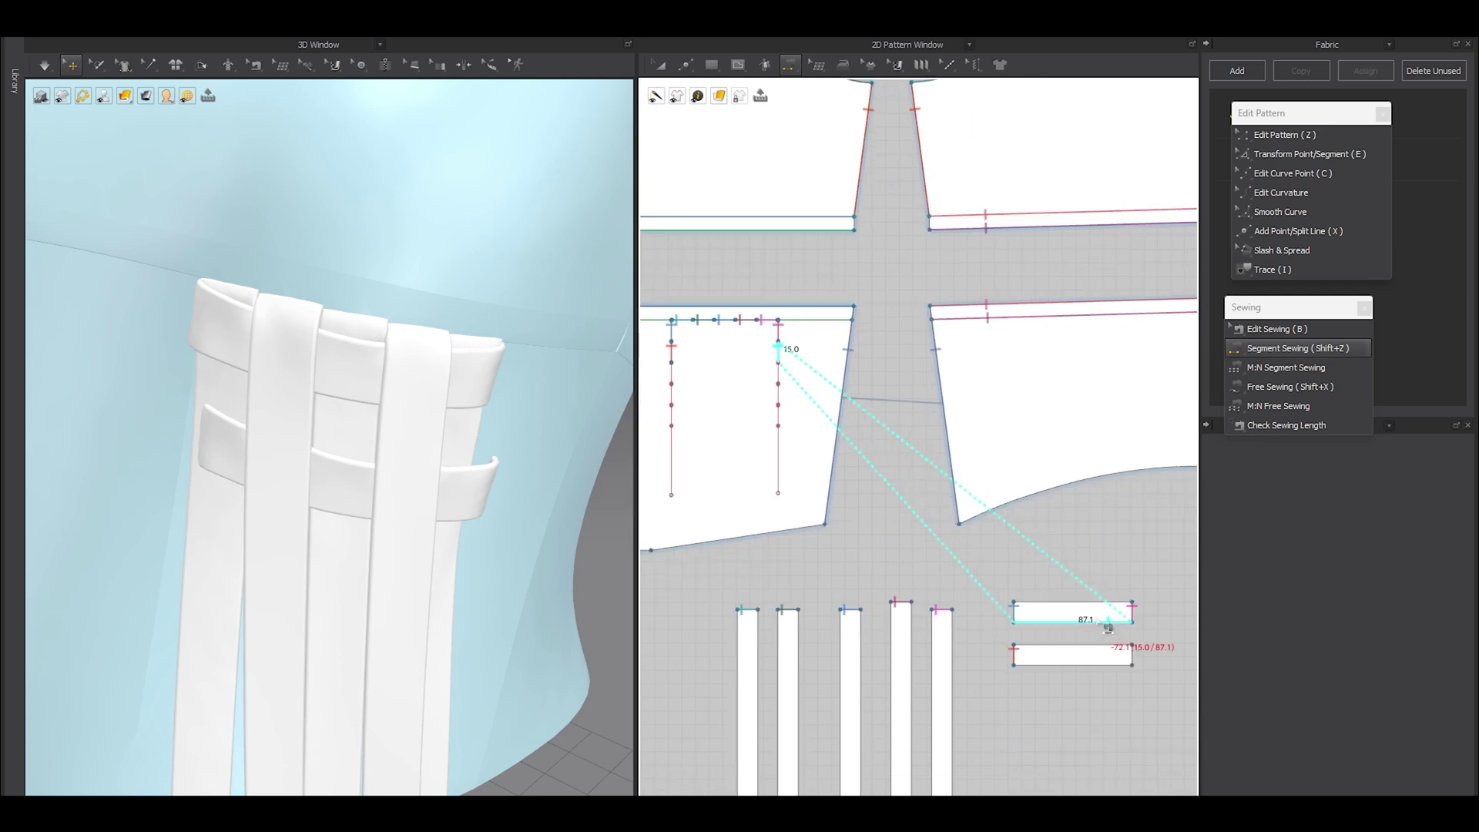
click(1137, 652)
Step: Move the second horizontal strip in front of the hanging strips and simulate briefly to close its seams
key(a)
click(1089, 654)
right_drag(476, 539, 379, 557)
drag(397, 541, 333, 528)
right_drag(331, 531, 411, 528)
drag(342, 530, 335, 484)
key(space)
key(space)
Step: Examine from several angles how the second horizontal strip crosses the five hanging strips
right_drag(342, 513, 277, 514)
scroll(279, 514, up, 4)
middle_drag(279, 514, 419, 538)
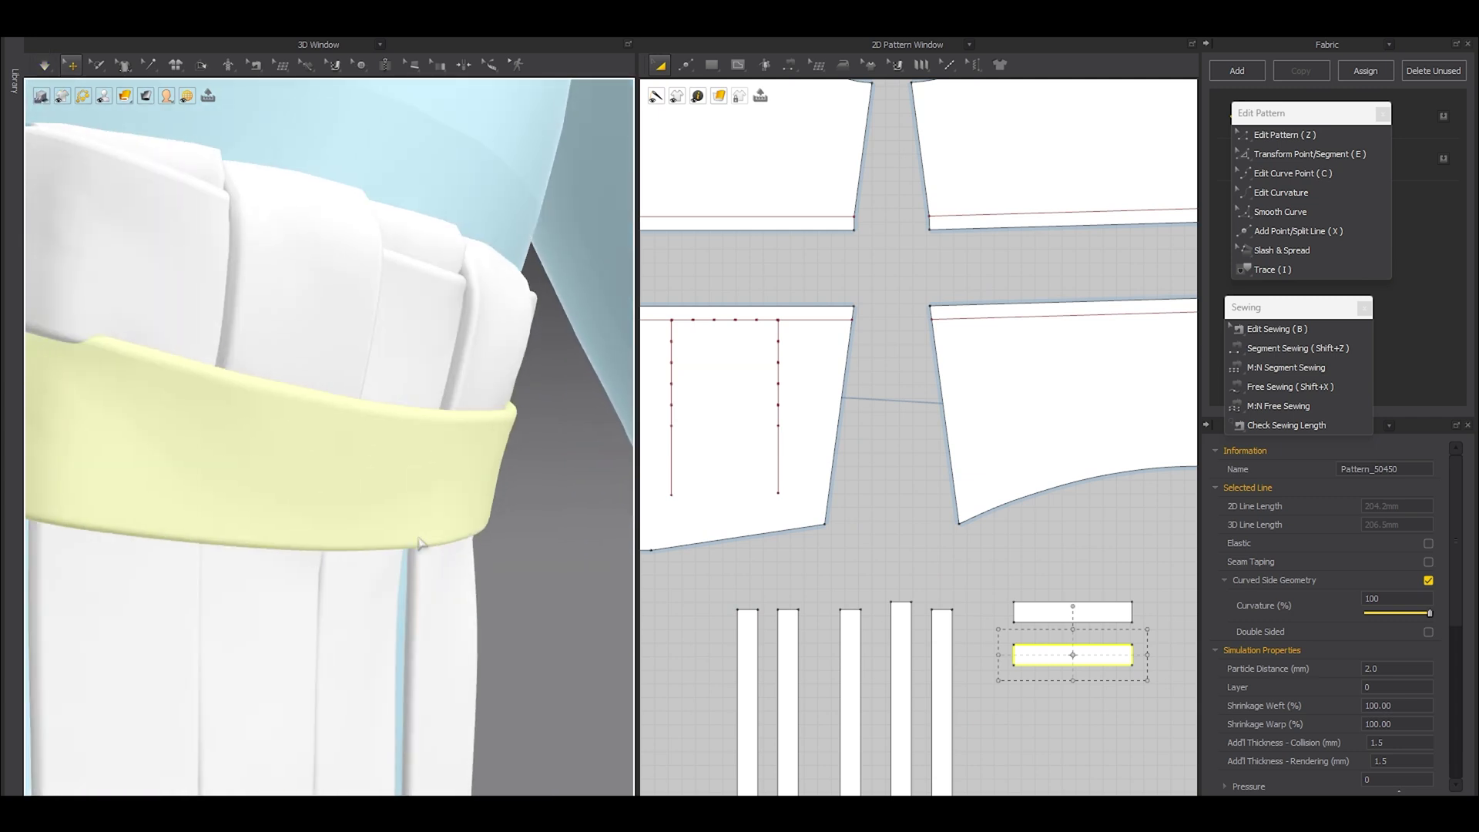
scroll(422, 544, down, 3)
right_drag(422, 544, 300, 566)
middle_drag(154, 520, 289, 501)
scroll(294, 501, up, 4)
scroll(332, 483, down, 5)
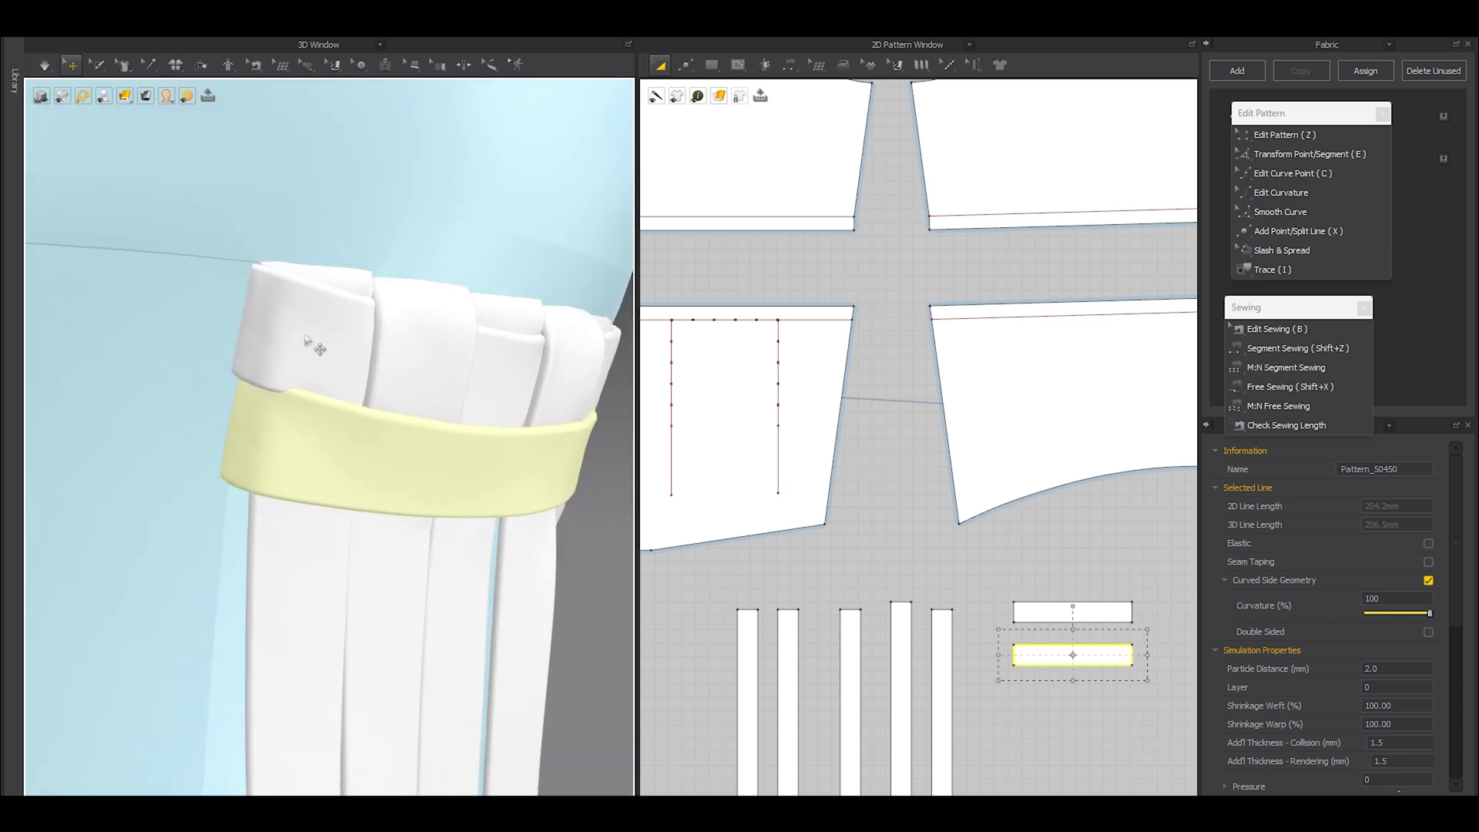
right_drag(327, 339, 326, 392)
Step: Try to move the first, third and fifth hanging strips together in front of the second horizontal strip
click(326, 487)
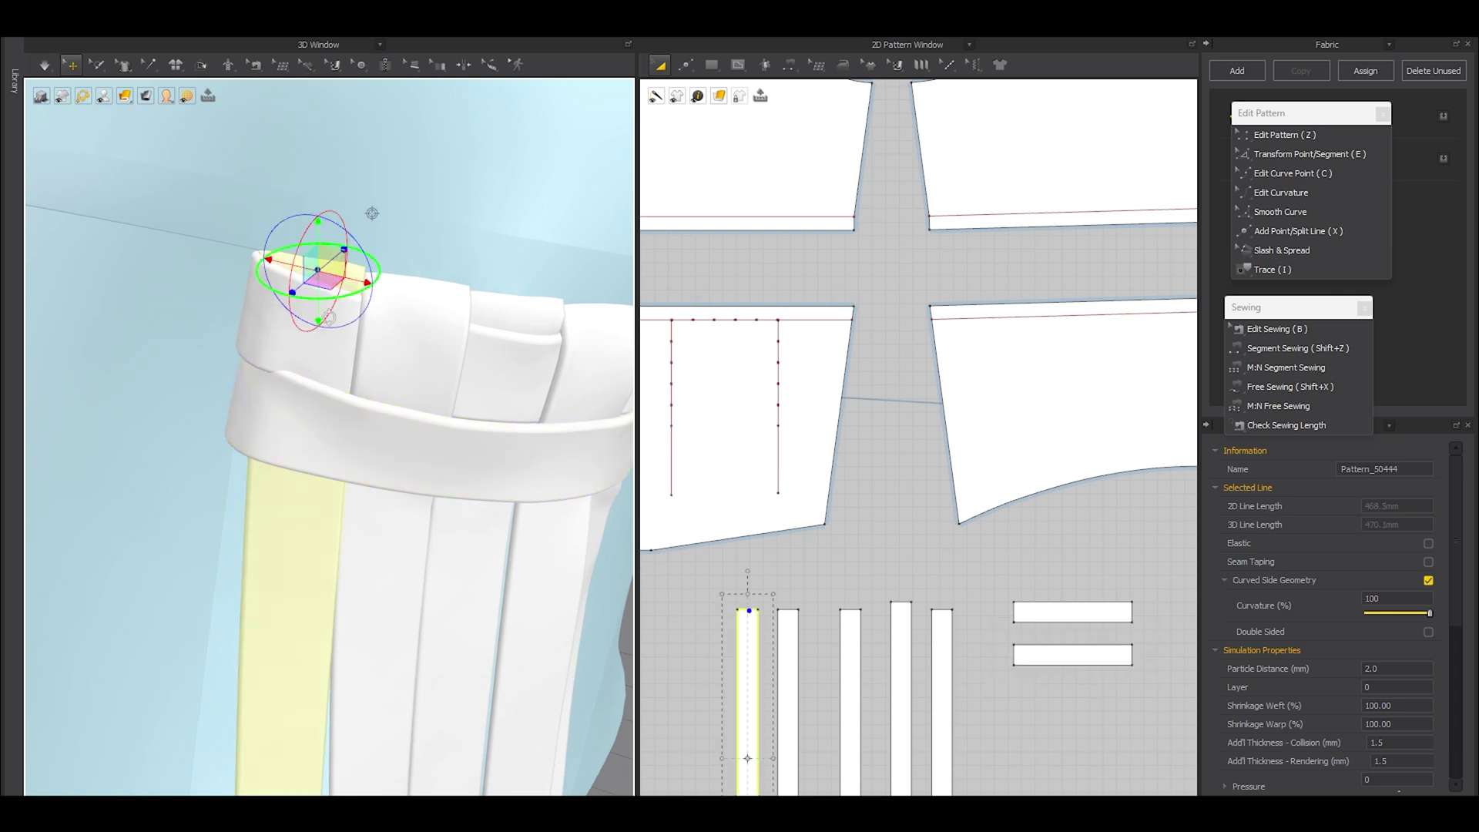
shift+click(464, 544)
scroll(487, 597, down, 3)
right_drag(486, 597, 391, 574)
shift+click(533, 548)
right_drag(535, 555, 400, 563)
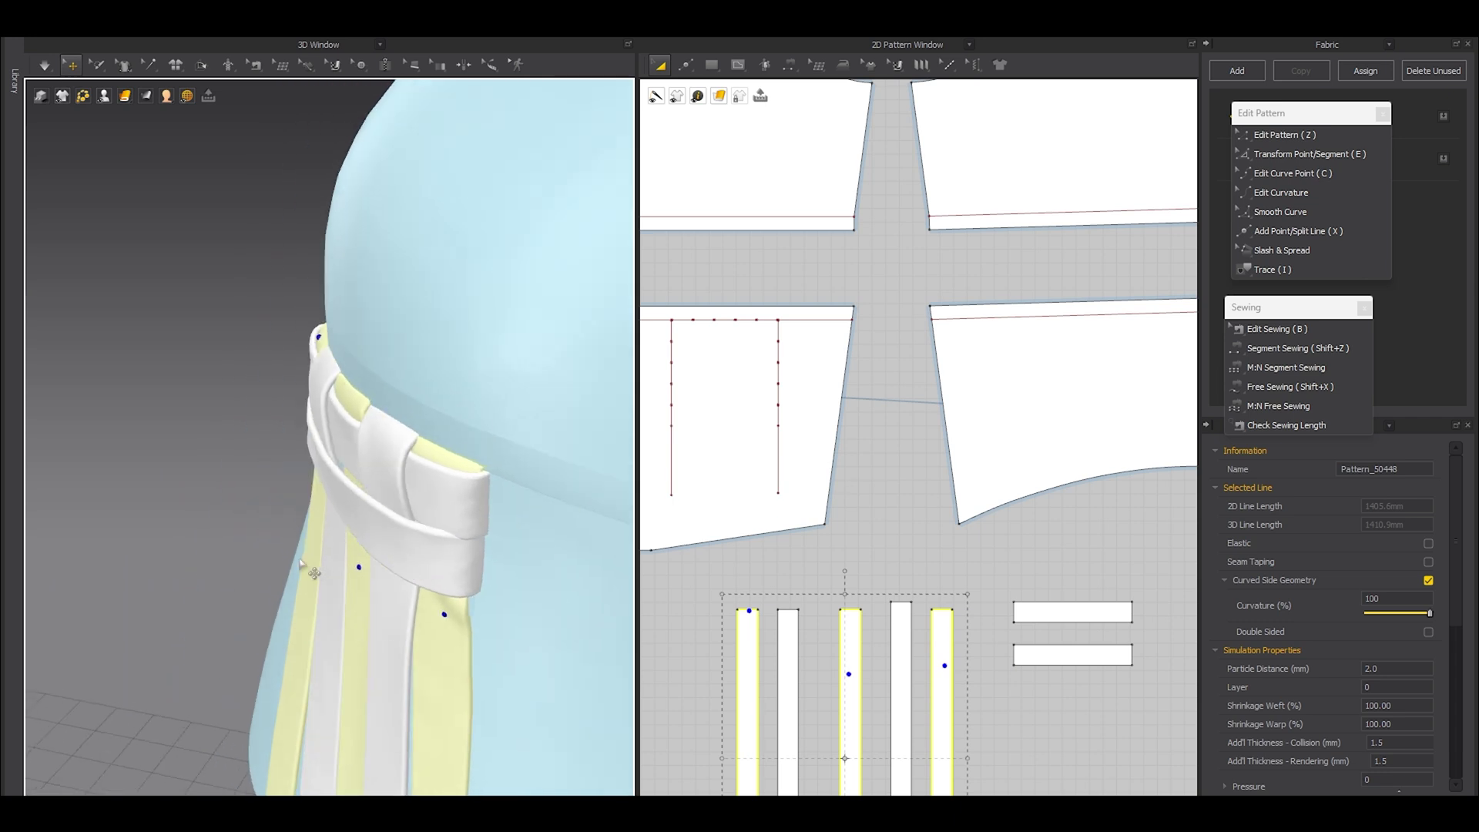
right_drag(436, 630, 425, 638)
drag(424, 638, 337, 646)
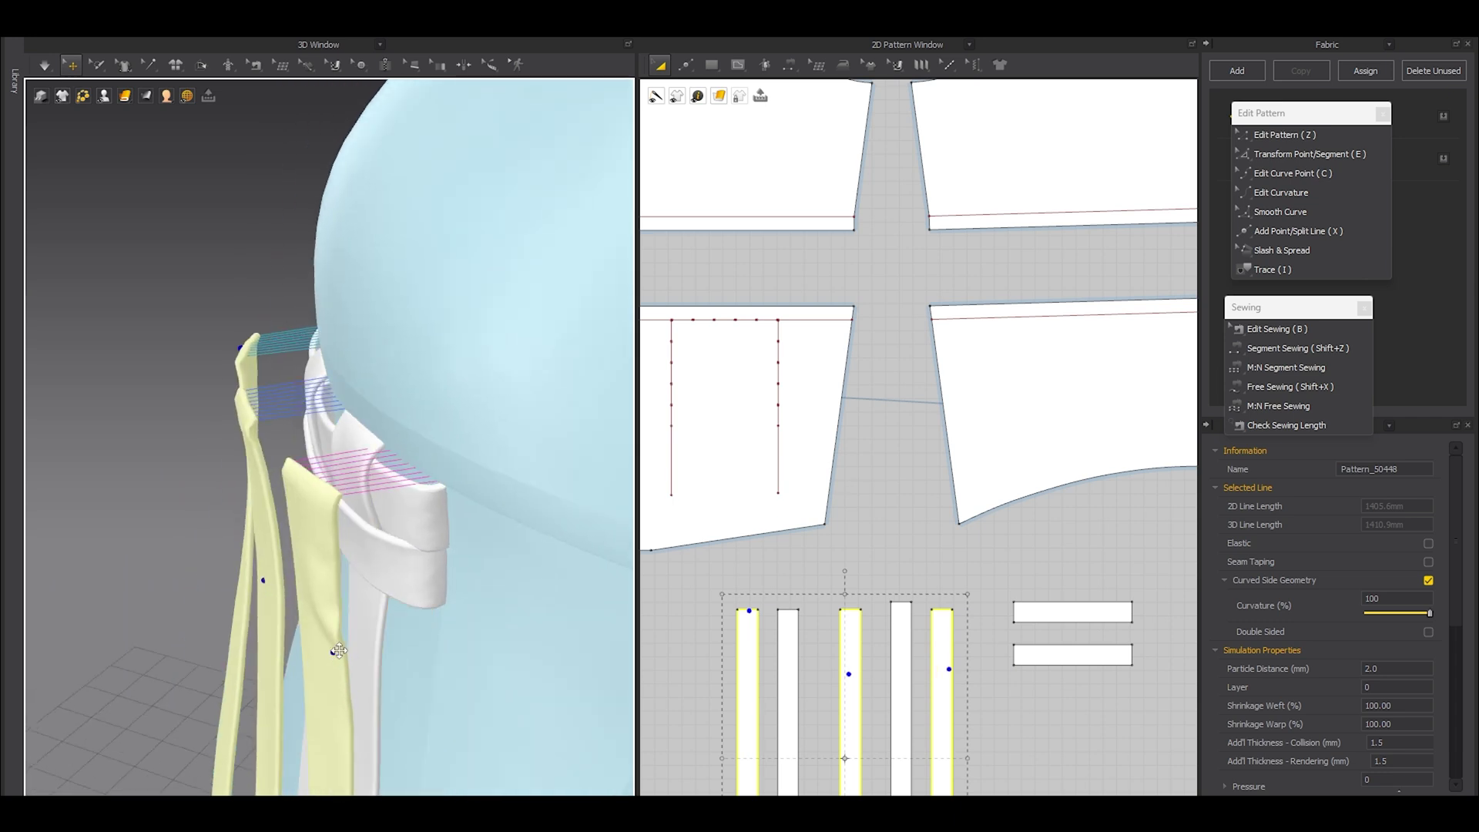
key(ctrl+z)
right_drag(236, 549, 310, 583)
scroll(310, 583, up, 4)
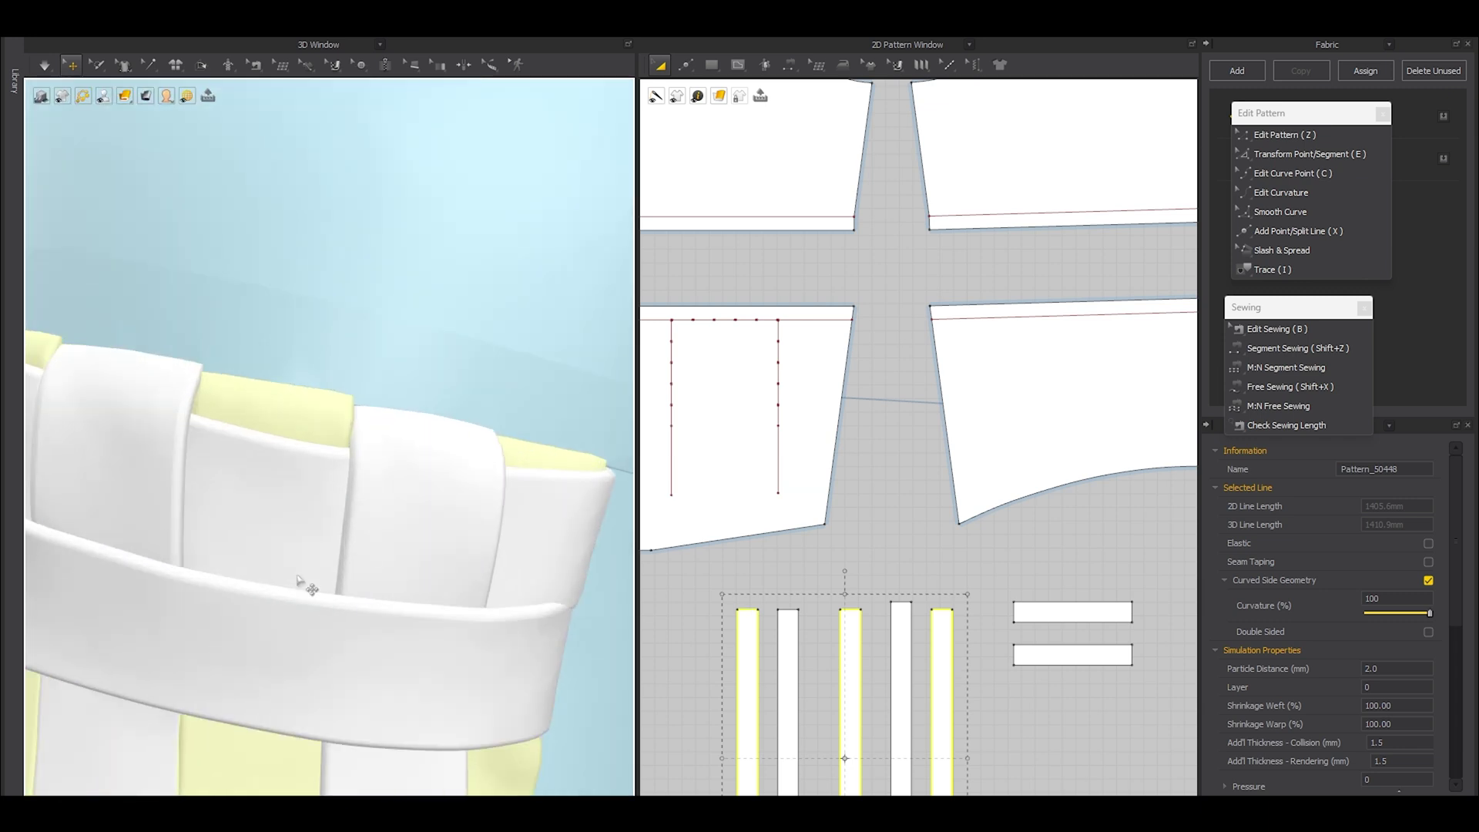
Step: Box-select a mesh section of the first hanging strip where it passes beneath the second horizontal strip
middle_drag(311, 583, 385, 274)
click(107, 65)
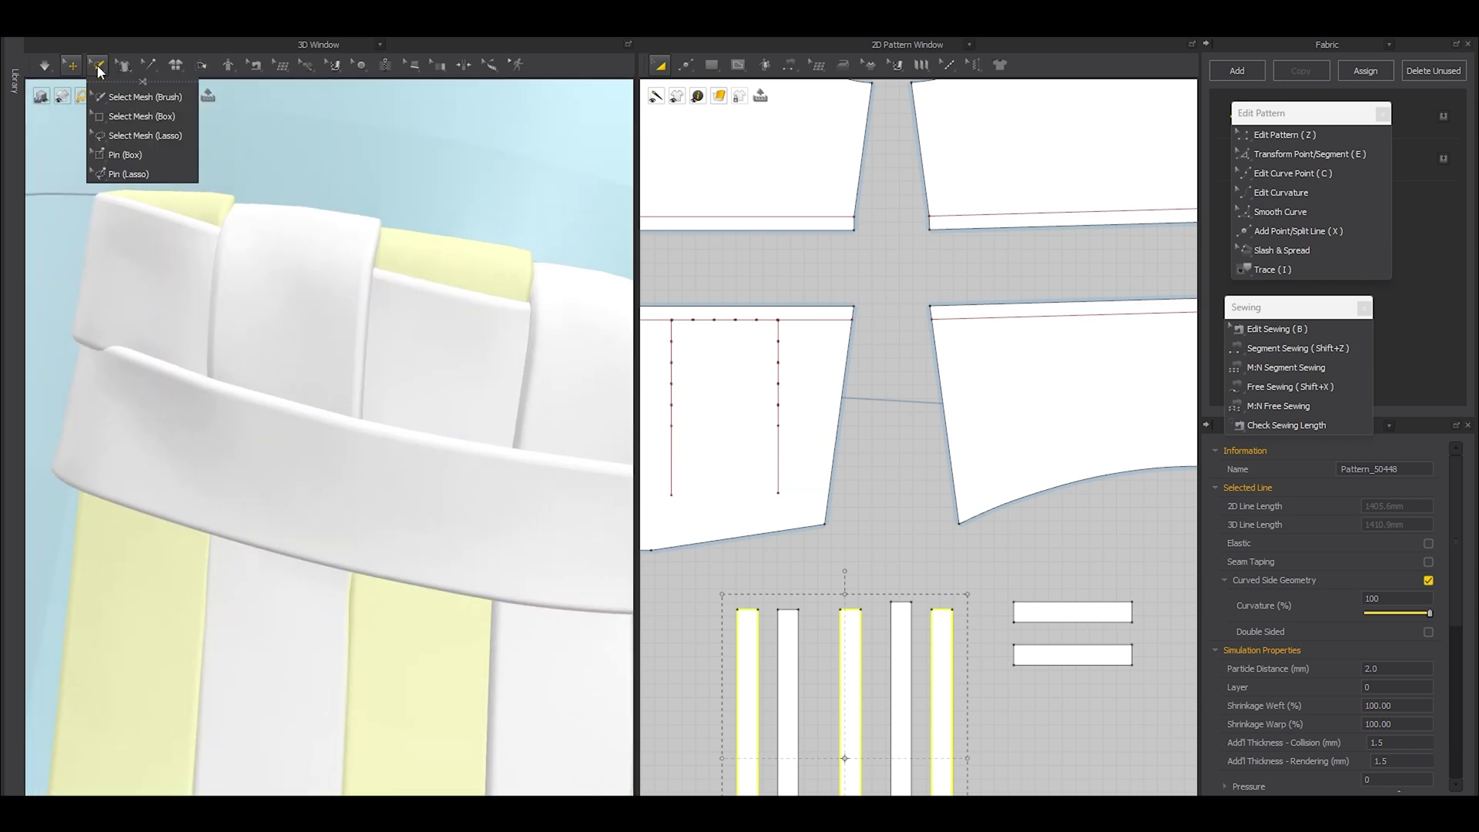
click(131, 116)
scroll(809, 518, up, 4)
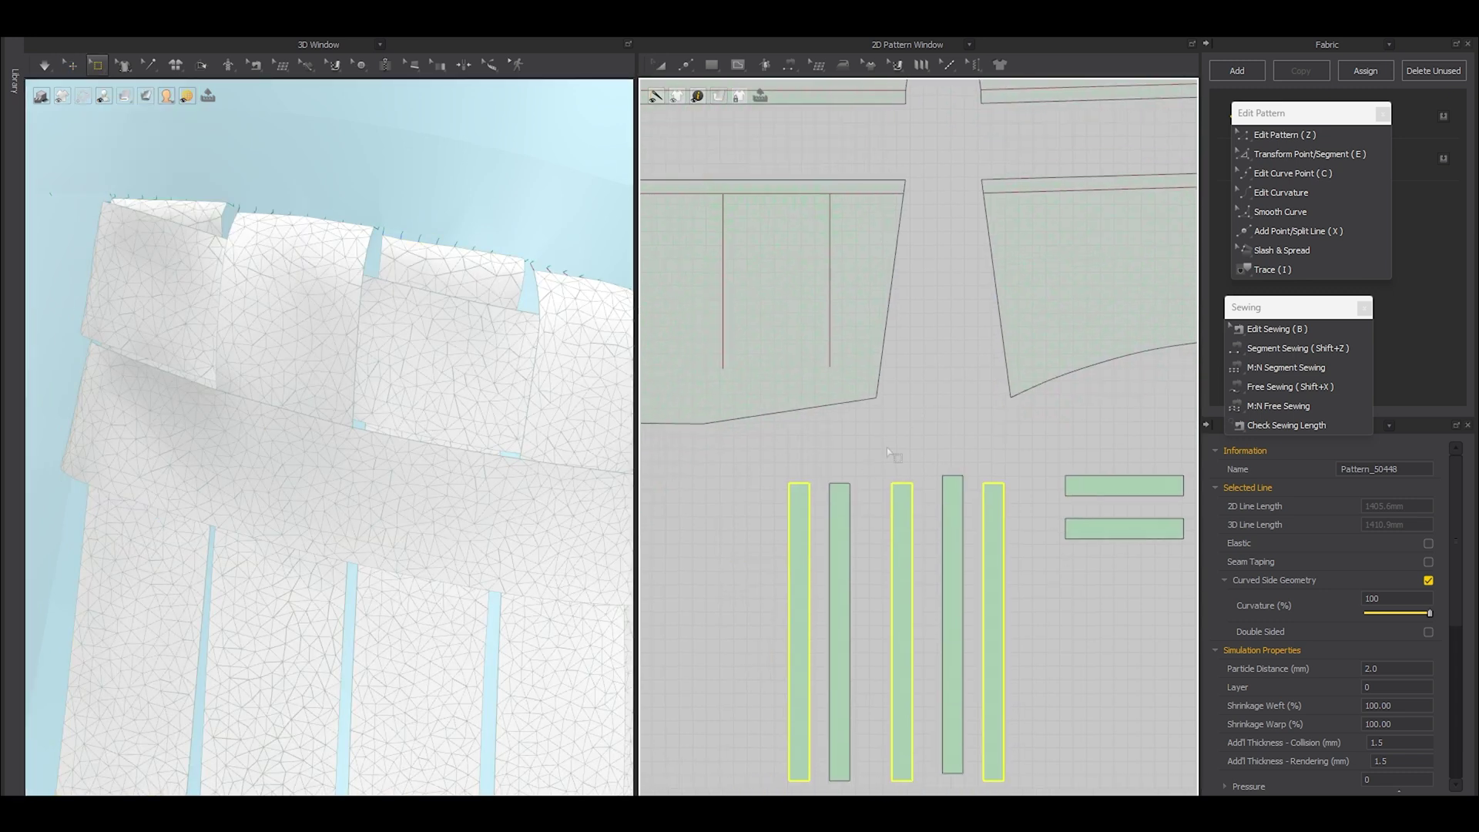
drag(781, 519, 864, 583)
key(ctrl+z)
key(ctrl+z)
drag(795, 545, 860, 589)
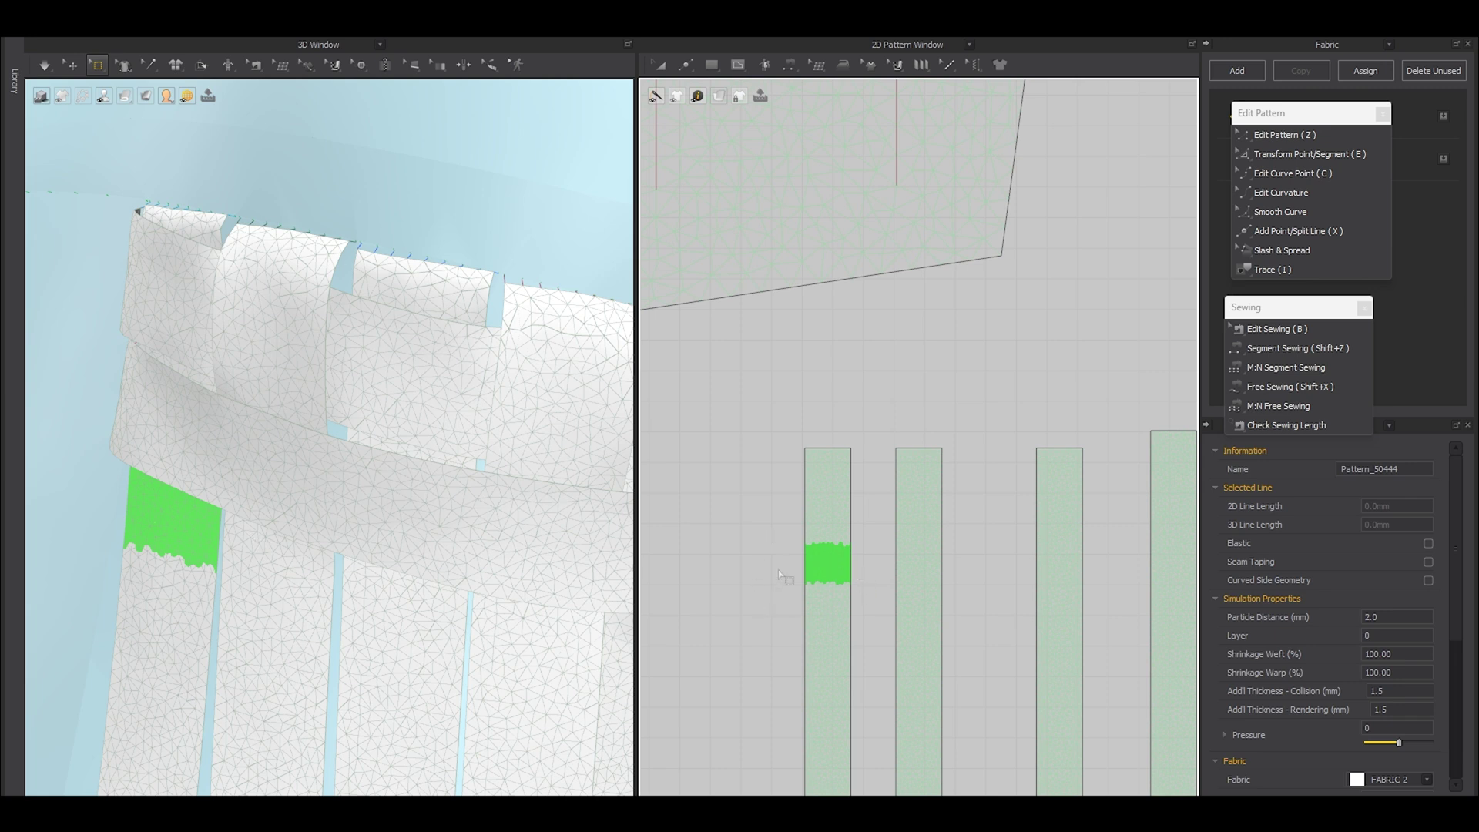
Step: Adjust the first hanging strip's mesh selection, trimming its lower end and extending it upward behind the horizontal strip
scroll(779, 569, up, 3)
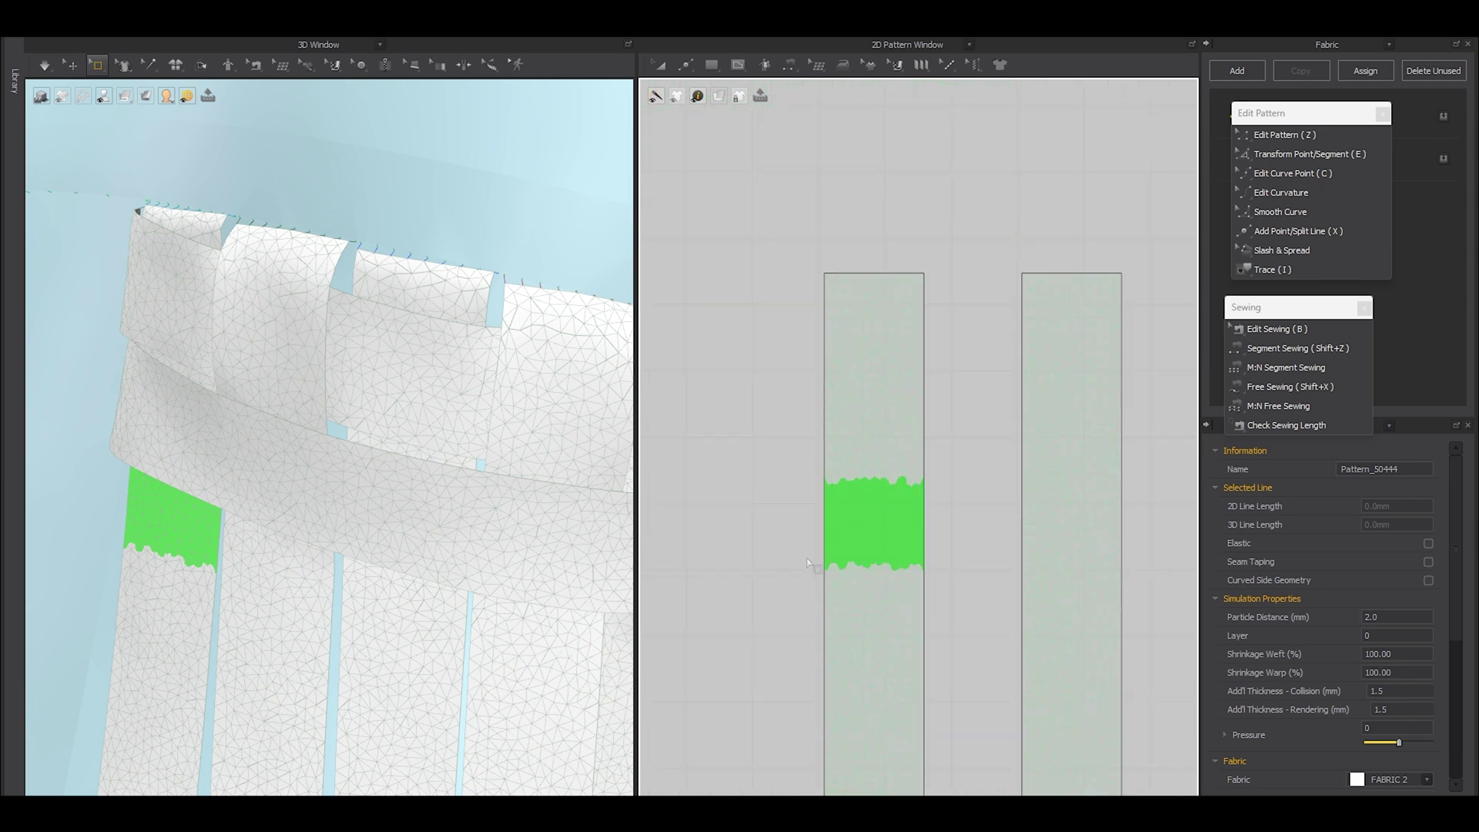
drag(784, 542, 950, 622)
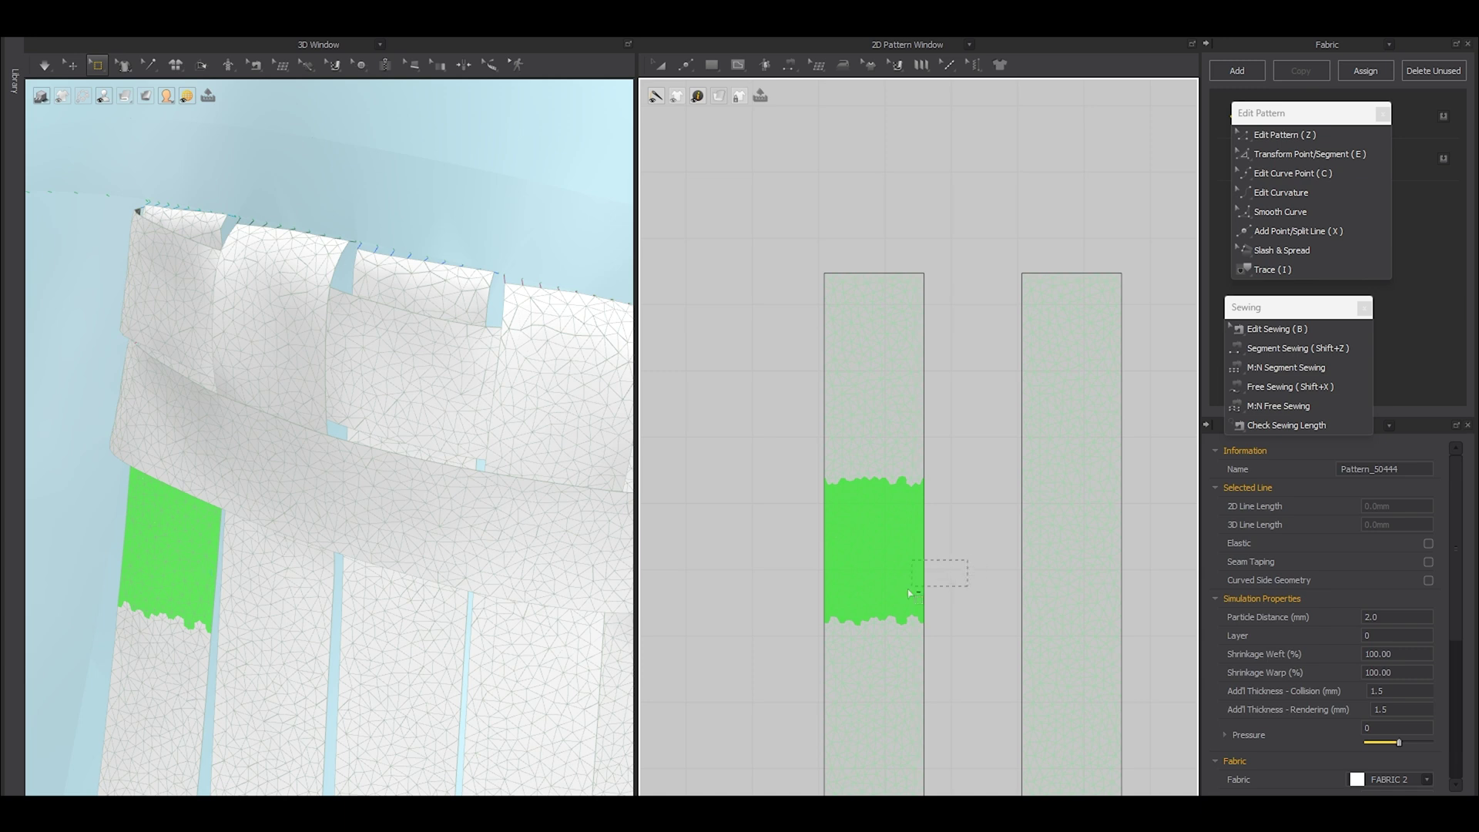
ctrl+drag(784, 641, 784, 641)
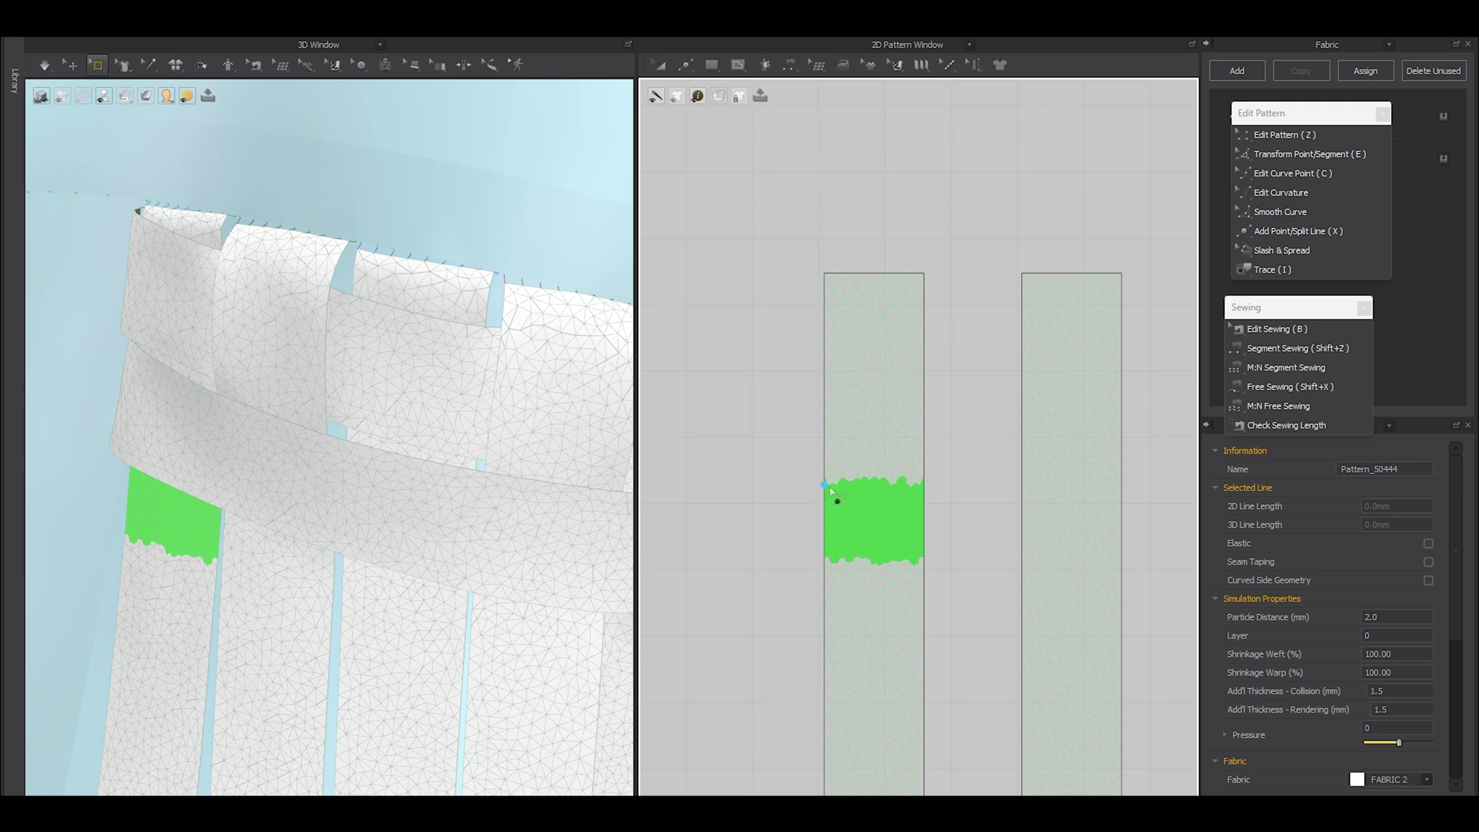
drag(931, 511, 932, 513)
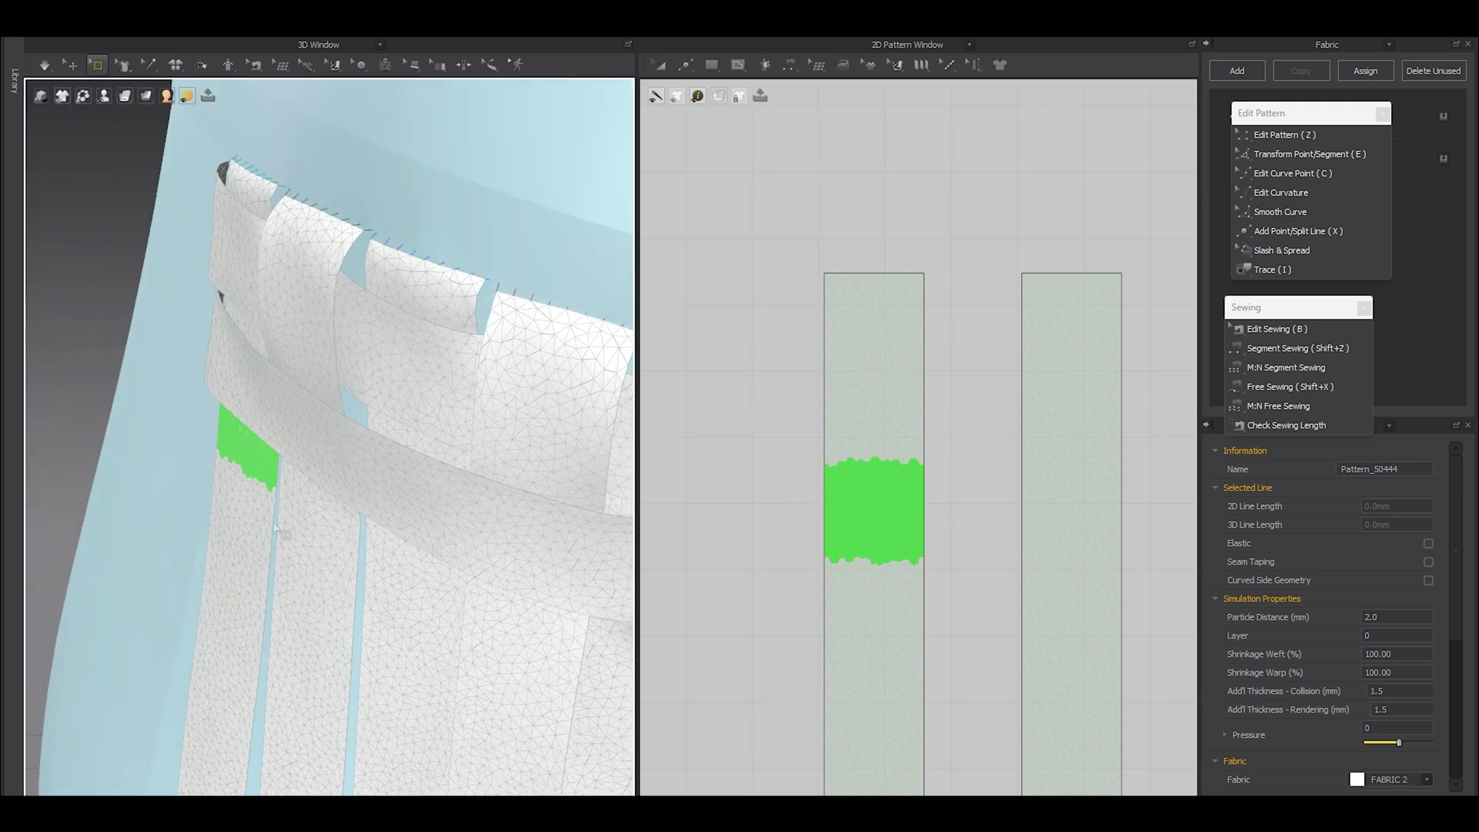
drag(774, 453, 949, 521)
drag(811, 426, 931, 466)
Step: Move the selected mesh section of the first hanging strip out in front of the second horizontal strip
right_drag(343, 486, 387, 459)
drag(339, 530, 308, 547)
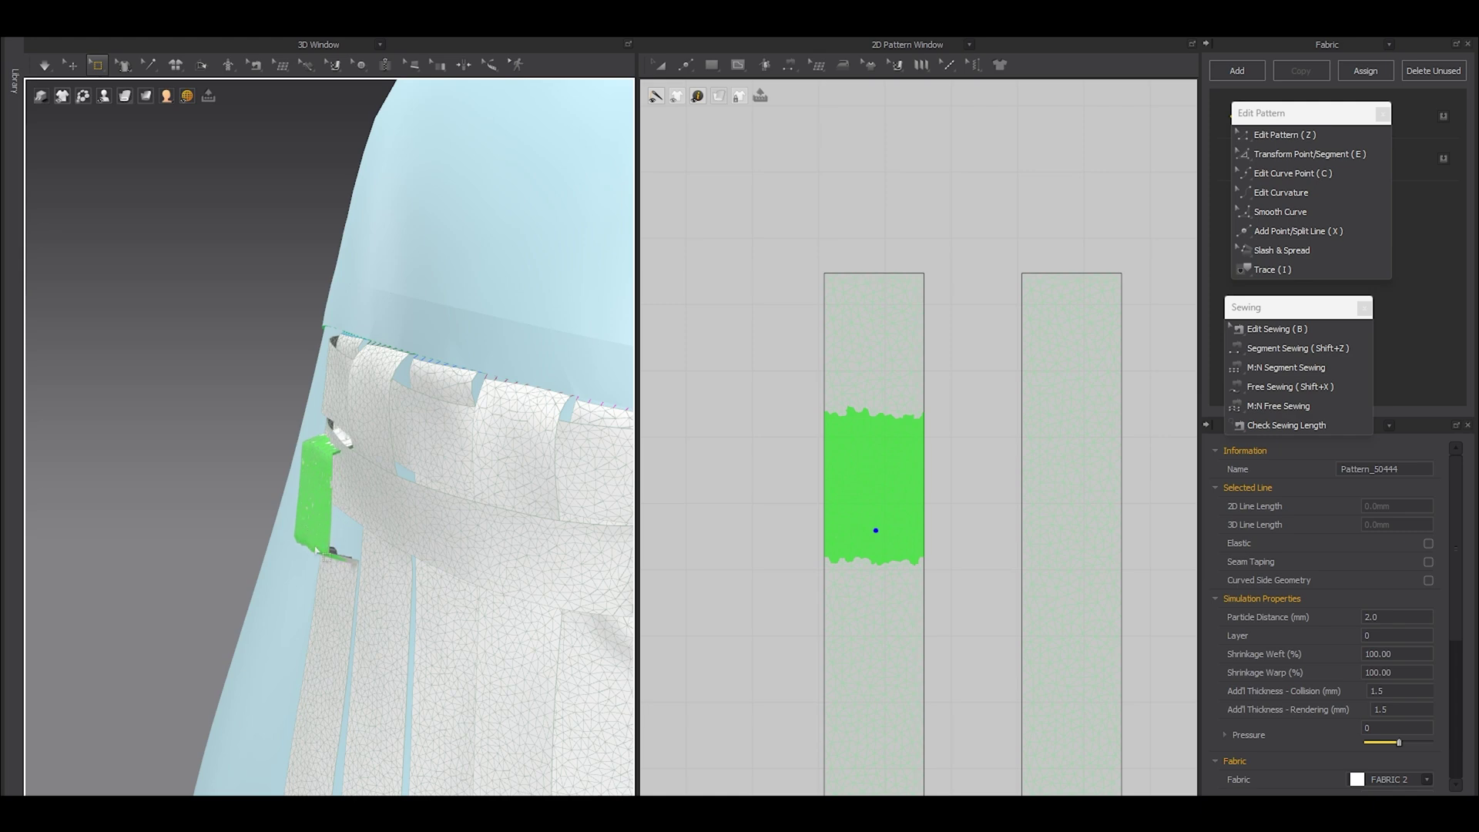
right_drag(307, 546, 330, 493)
drag(323, 483, 347, 462)
right_drag(346, 463, 347, 570)
scroll(343, 501, up, 5)
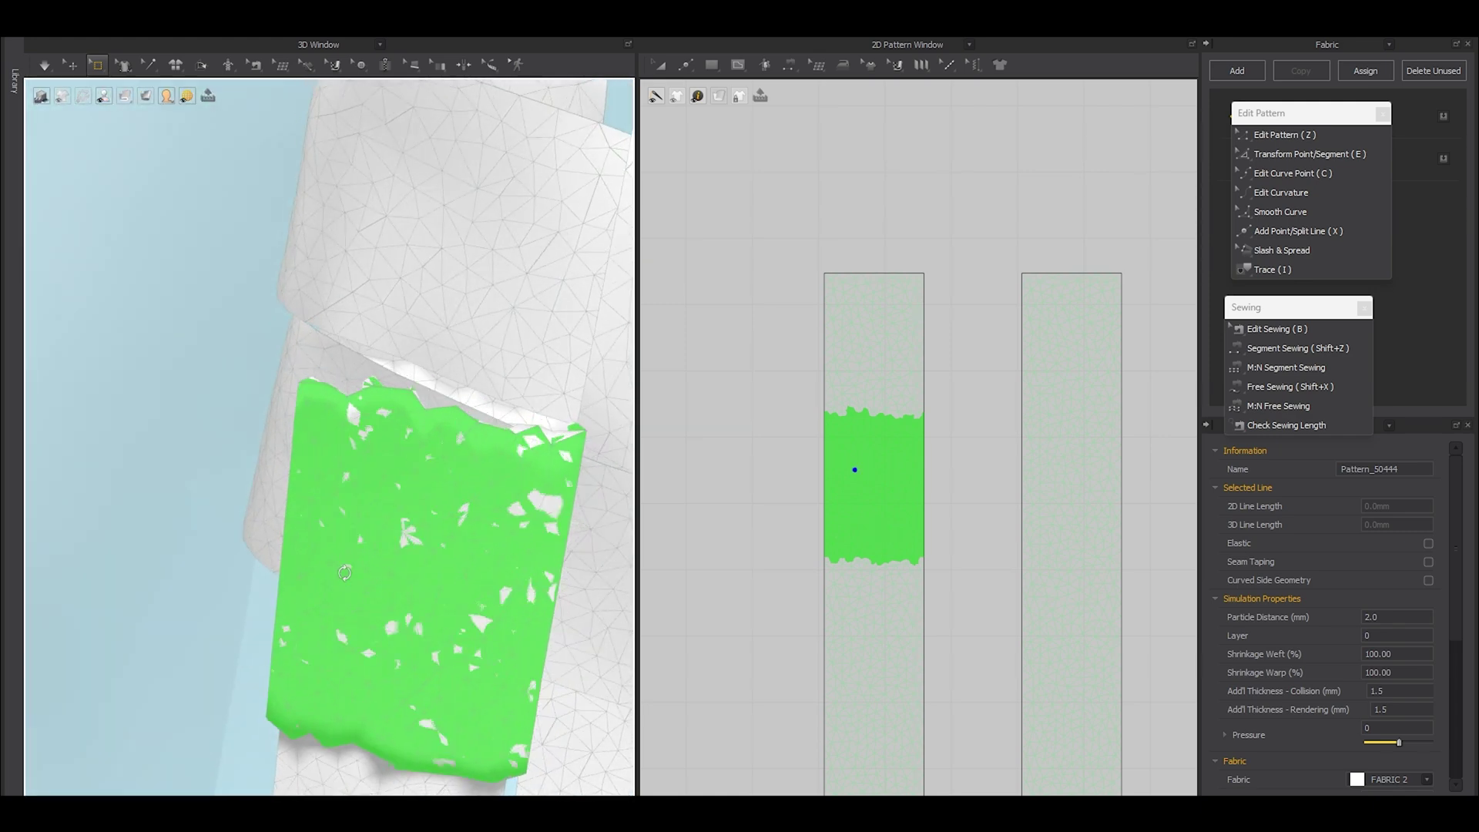
Step: Extend the first hanging strip's mesh selection slightly upward and reposition it fully in front of the second horizontal strip
drag(805, 384, 928, 423)
drag(776, 398, 766, 402)
right_drag(532, 431, 462, 470)
drag(459, 474, 348, 478)
right_drag(348, 479, 456, 479)
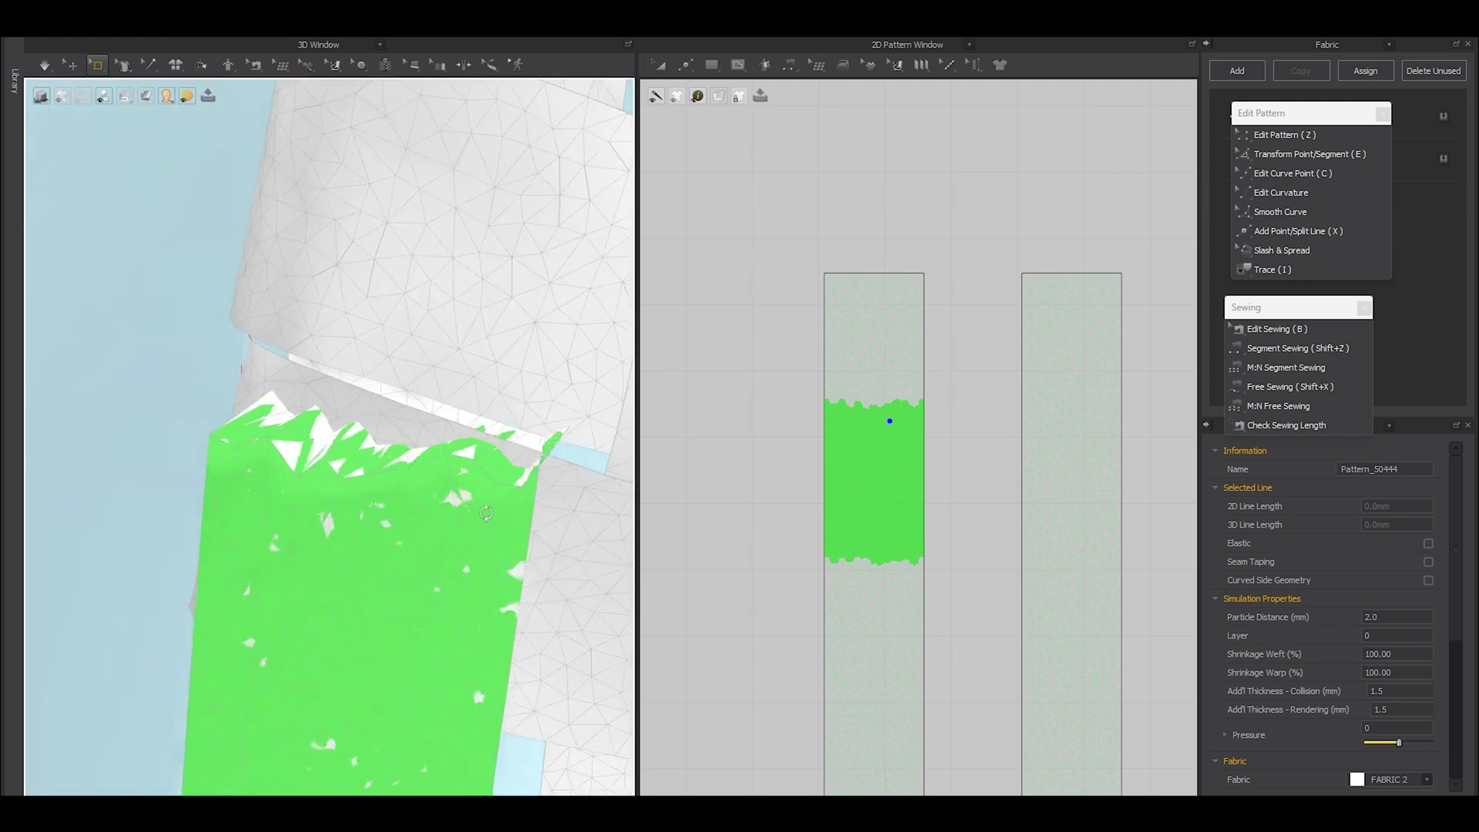
scroll(456, 479, down, 4)
drag(345, 488, 367, 470)
Step: Box-select the crossing mesh section of the third hanging strip and move it in front of the second horizontal strip
scroll(426, 524, down, 3)
middle_drag(477, 551, 339, 537)
scroll(1078, 463, down, 4)
middle_drag(1156, 431, 995, 456)
drag(995, 456, 1107, 538)
shift+drag(957, 429, 1096, 465)
right_drag(537, 515, 424, 531)
drag(310, 593, 258, 605)
right_drag(258, 605, 301, 615)
drag(302, 615, 321, 594)
Step: Box-select the mesh section of the fifth hanging strip that crosses the second horizontal strip, refining its extent
scroll(1071, 543, down, 3)
middle_drag(1140, 503, 955, 526)
scroll(996, 522, up, 3)
drag(1007, 516, 1068, 558)
middle_drag(478, 615, 335, 544)
right_drag(335, 544, 289, 570)
shift+drag(990, 503, 1077, 534)
right_drag(518, 533, 416, 552)
ctrl+drag(989, 501, 1097, 509)
Step: Move the selected mesh section of the fifth hanging strip in front of the second horizontal strip
mouse_move(297, 612)
right_down()
mouse_move(269, 615)
mouse_move(299, 593)
right_up()
drag(345, 711, 226, 696)
right_drag(227, 697, 301, 668)
drag(325, 516, 360, 503)
right_drag(291, 515, 360, 502)
Step: Simulate the woven second row and pull the second hanging strip to settle it into place
key(space)
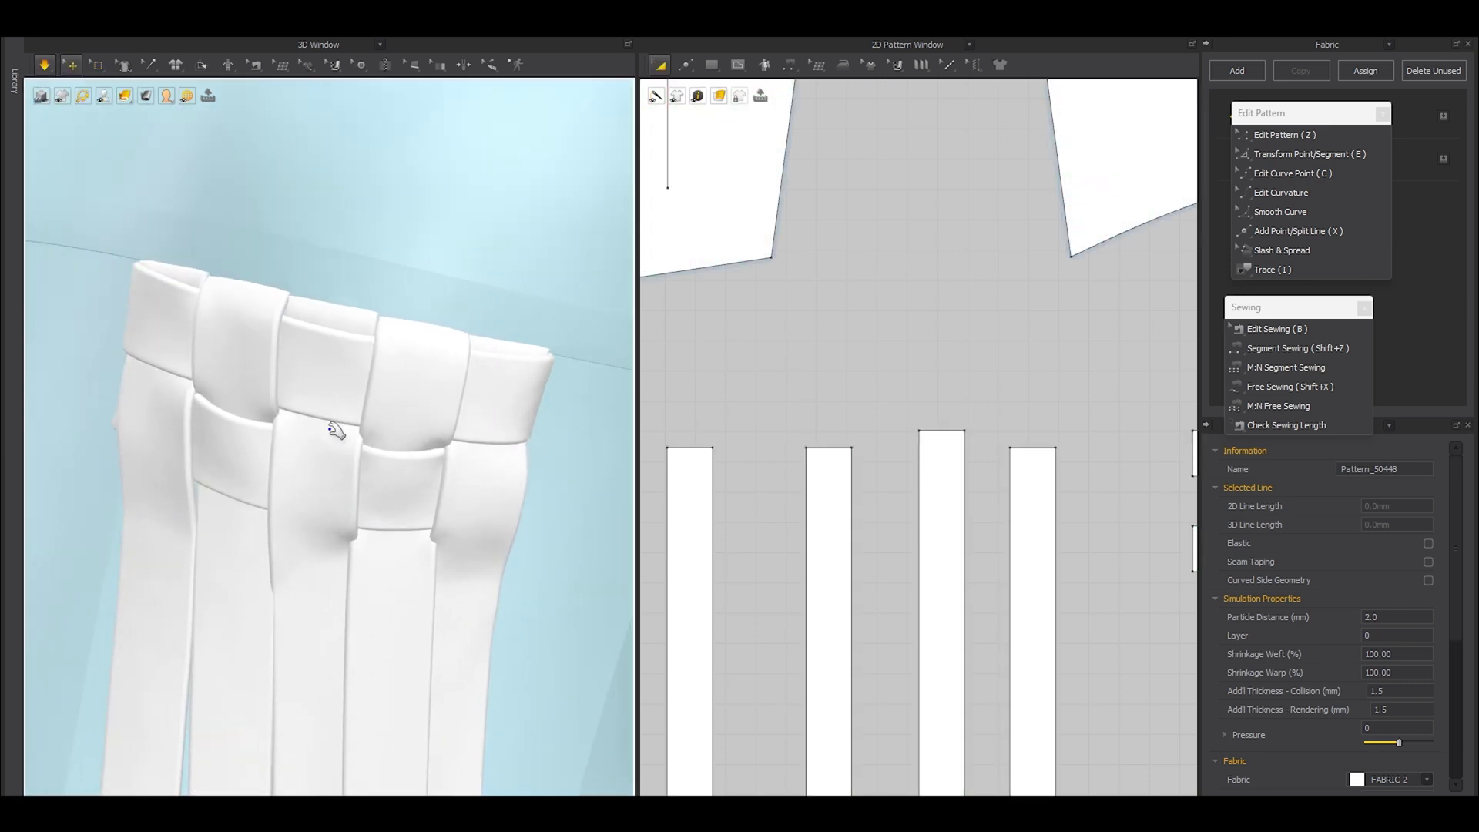
right_drag(354, 528, 382, 505)
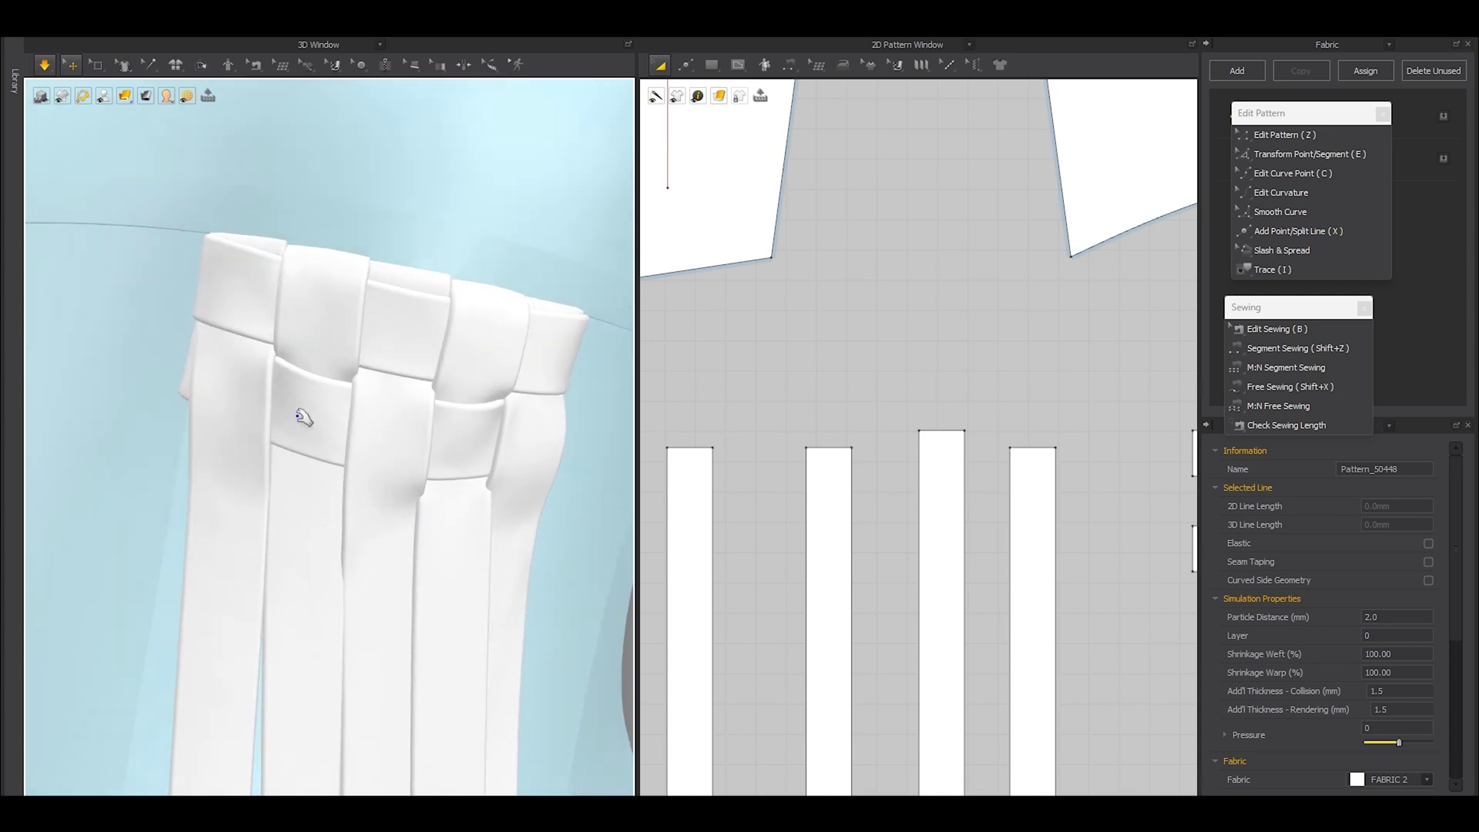
click(311, 578)
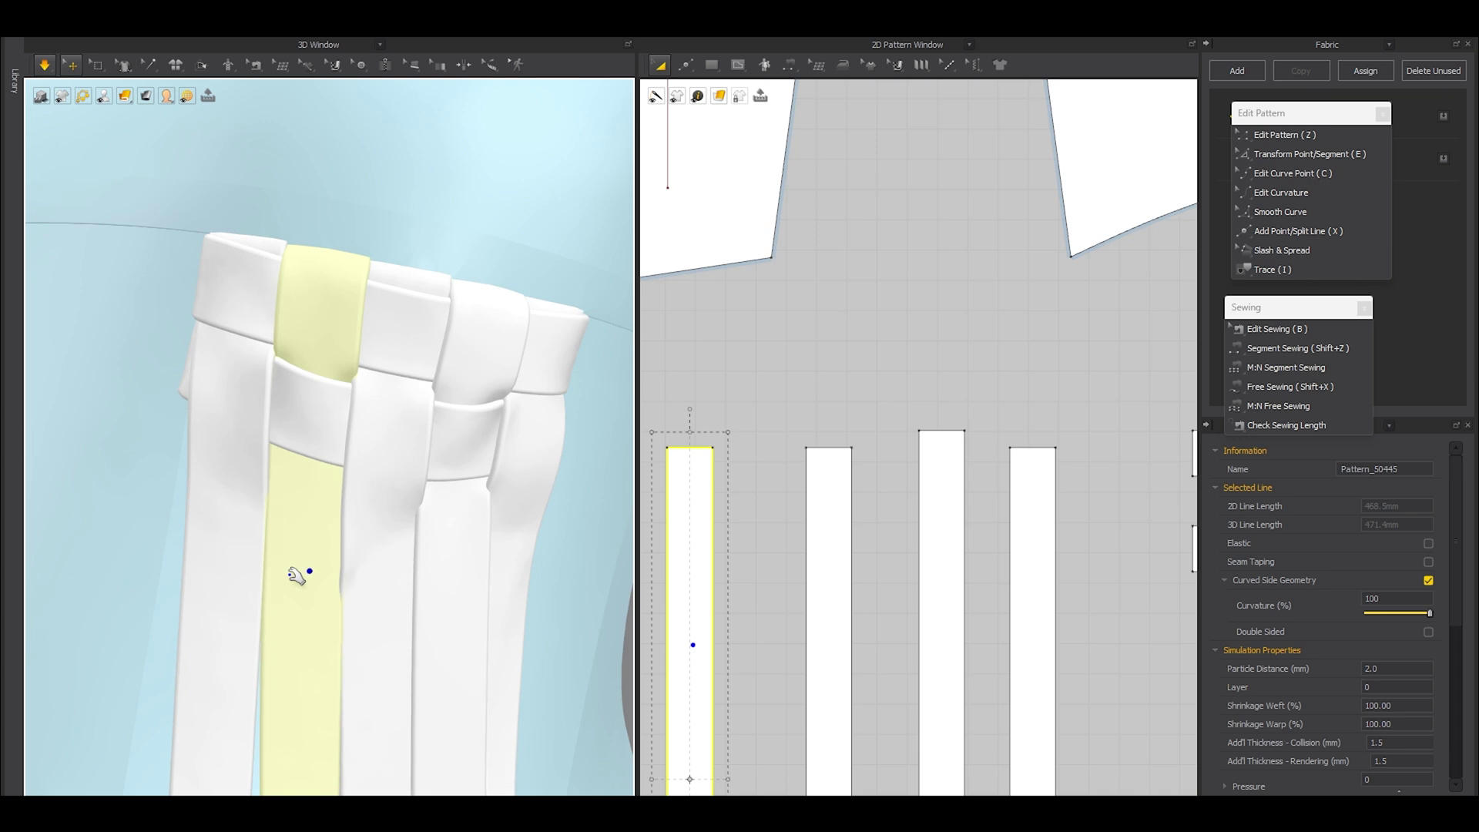
Step: Paste a third horizontal strip below the second in the 2D pattern and move it in front of the hanging strips
scroll(921, 570, down, 5)
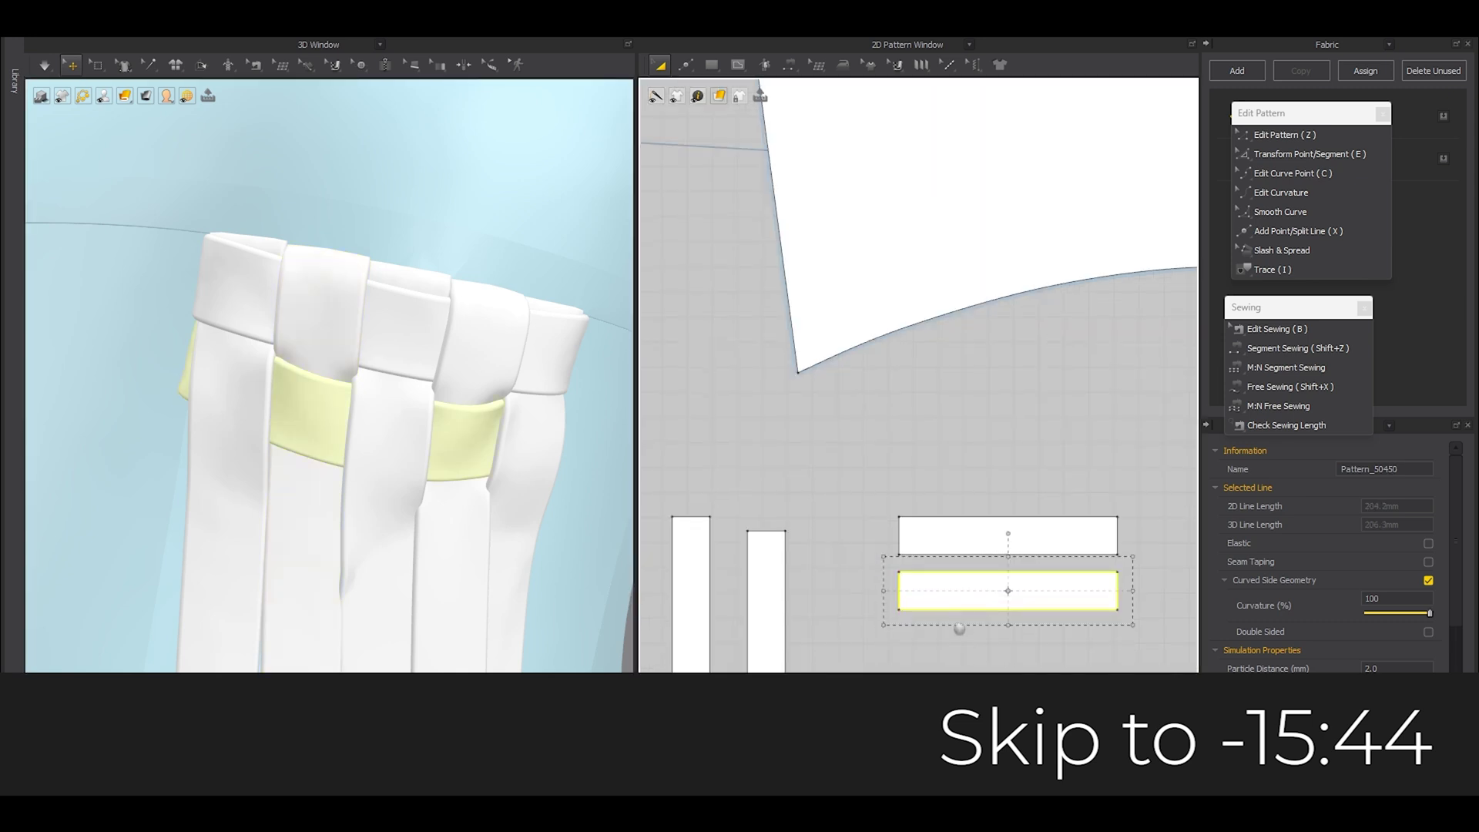
key(ctrl+v)
click(979, 536)
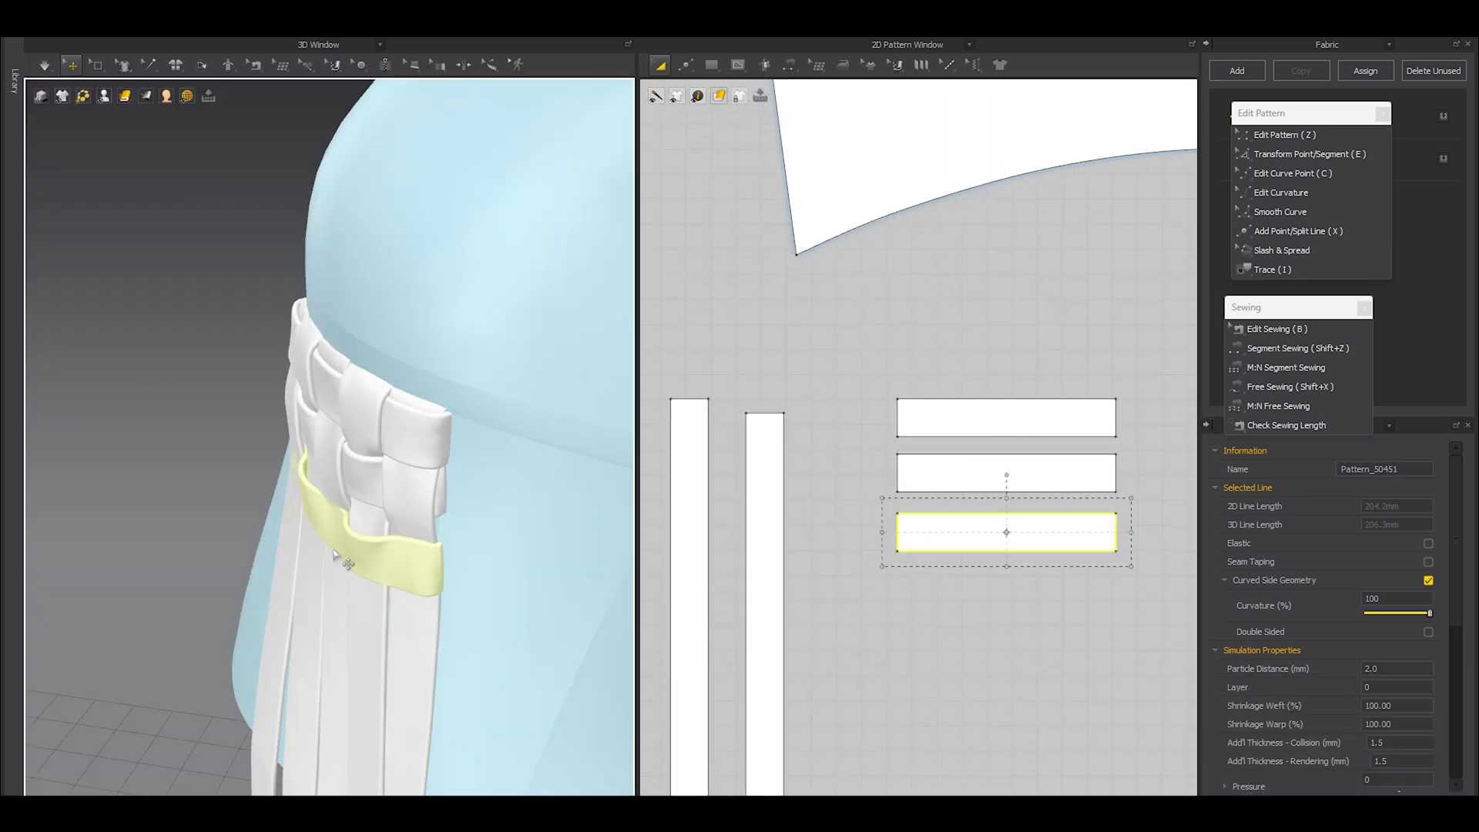
drag(330, 550, 295, 564)
right_drag(295, 563, 416, 551)
Step: Sew the third horizontal strip's two short ends to the third 15 mm segments of the two internal lines
key(shift+z)
click(897, 532)
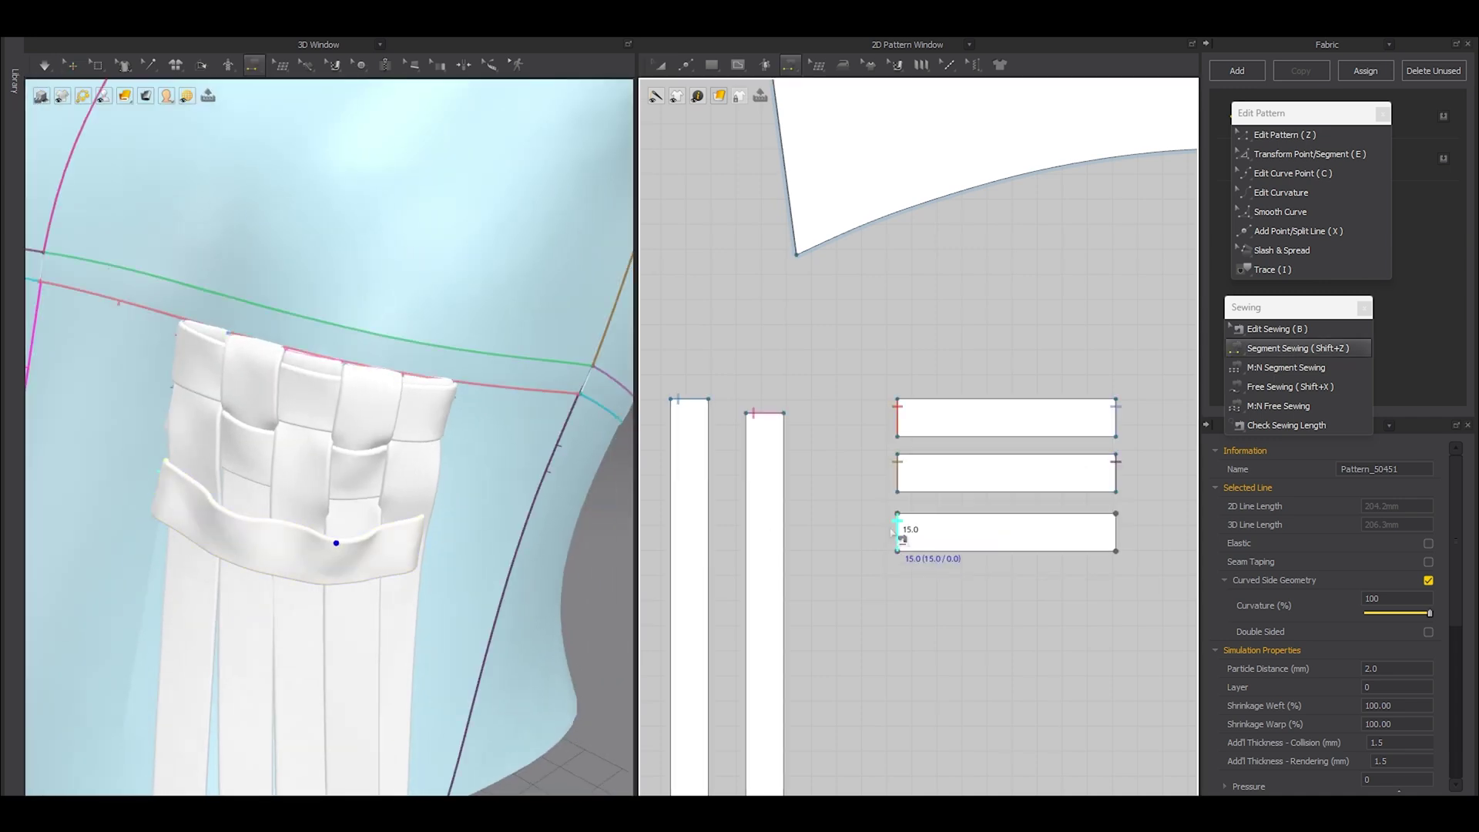
scroll(893, 532, down, 7)
middle_drag(815, 402, 871, 486)
scroll(829, 449, up, 3)
click(766, 453)
click(831, 467)
scroll(830, 466, down, 3)
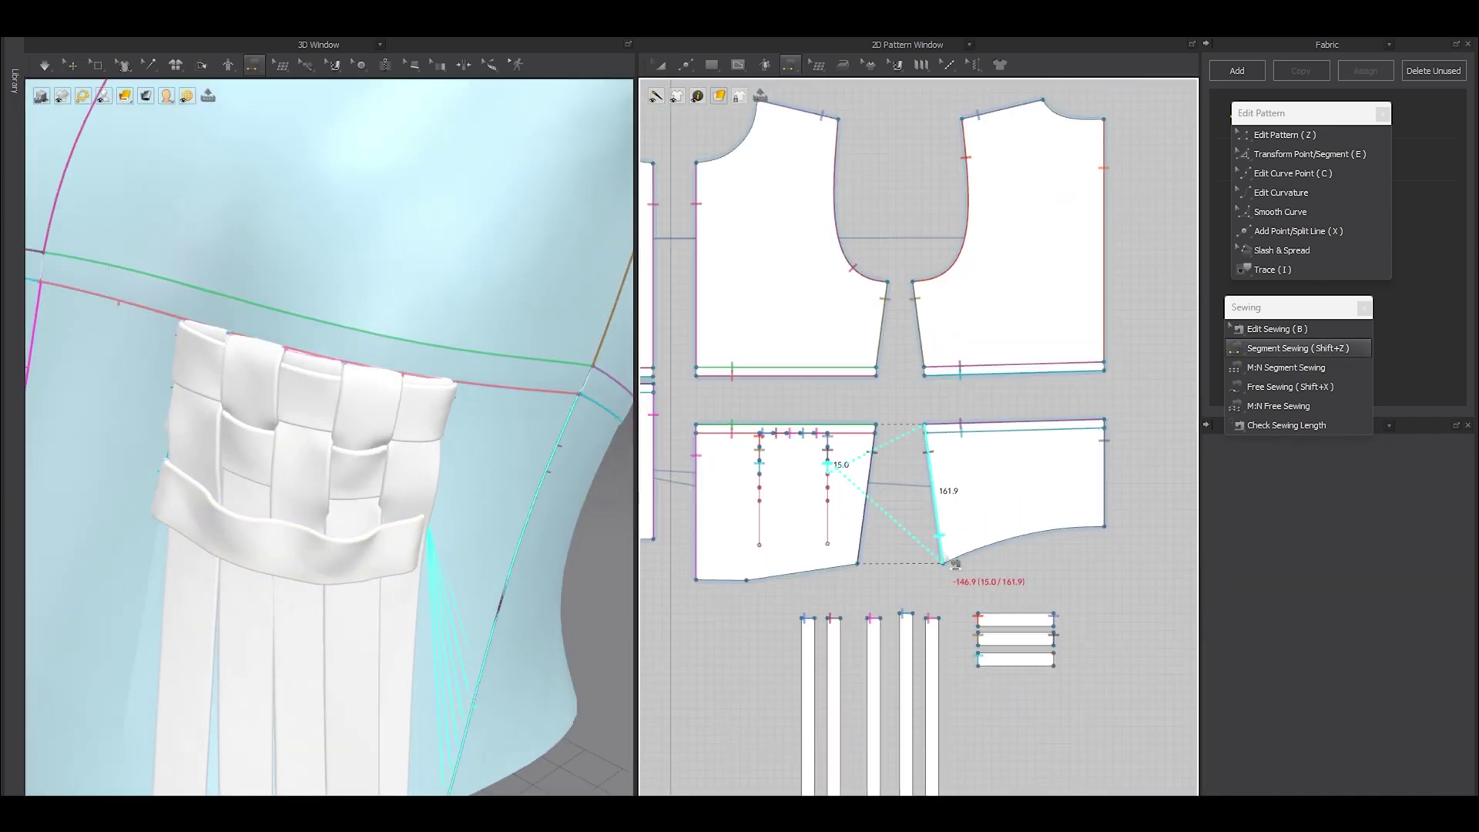
click(1057, 661)
Step: Simulate the third horizontal strip's new seams and pull it into position across the front of the hanging strips
key(a)
click(1033, 660)
key(space)
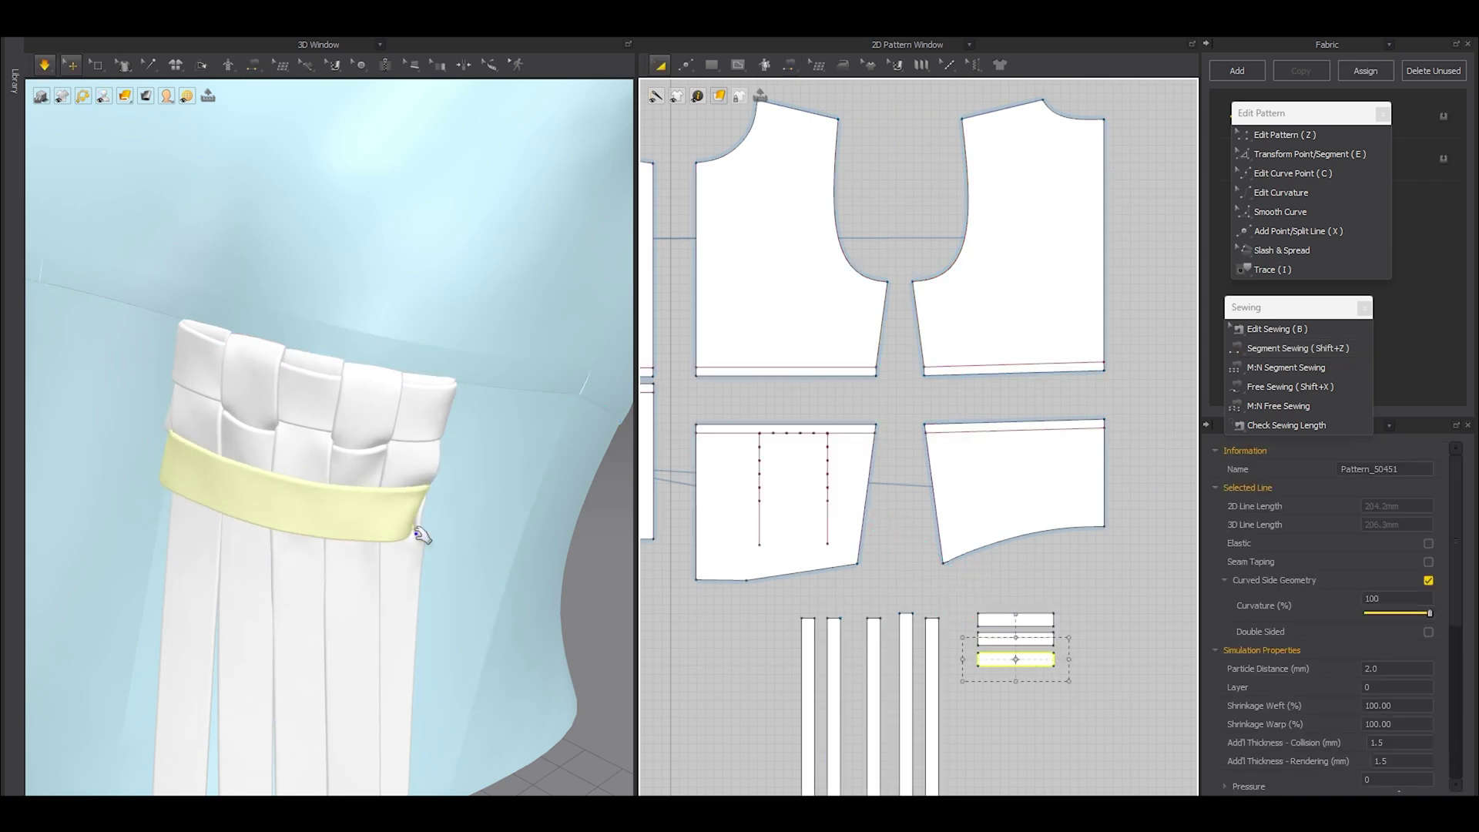
key(shift+z)
click(70, 65)
click(395, 510)
right_drag(394, 510, 325, 504)
key(space)
drag(324, 504, 287, 505)
Step: Pull the hanging strips below the third horizontal strip to straighten them, and stop the simulation
middle_drag(303, 541, 352, 455)
drag(306, 533, 280, 542)
drag(355, 595, 342, 602)
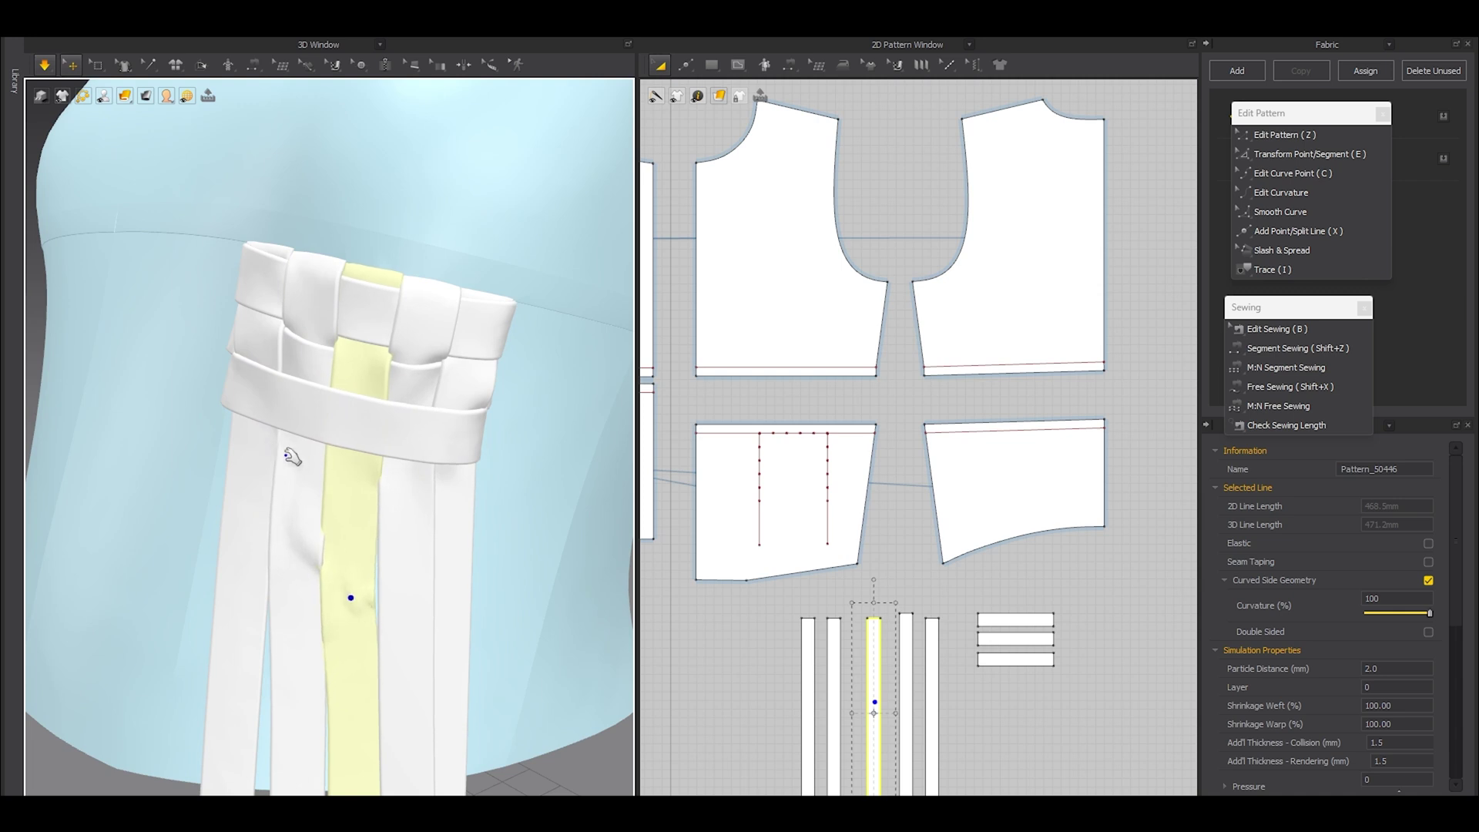
scroll(285, 401, up, 5)
click(363, 333)
key(space)
Step: Select the second and fourth hanging strips to locate them in the 2D pattern
click(237, 277)
scroll(245, 293, down, 4)
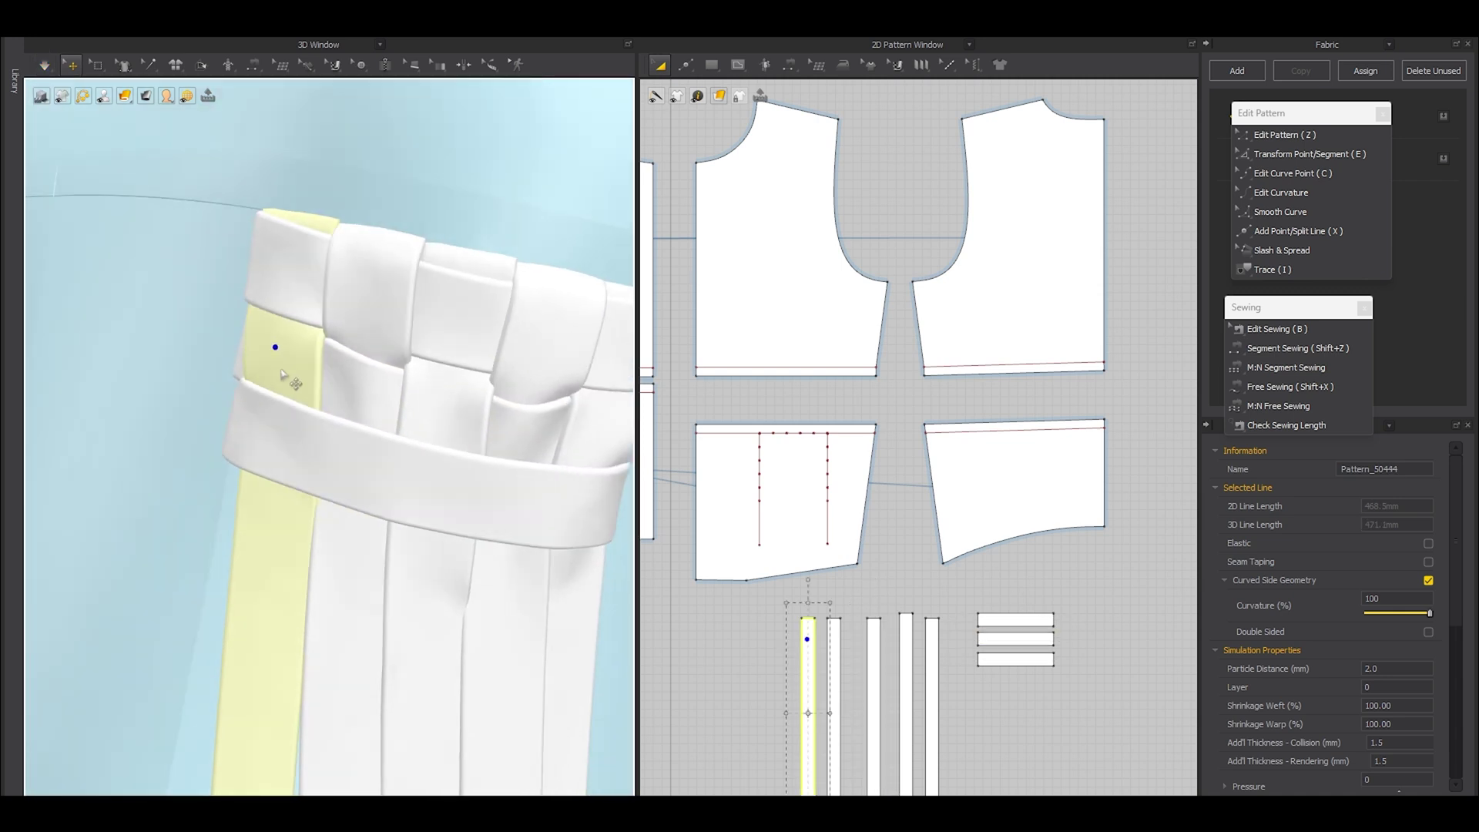
scroll(254, 385, up, 4)
scroll(272, 535, down, 3)
middle_drag(318, 612, 234, 520)
click(251, 477)
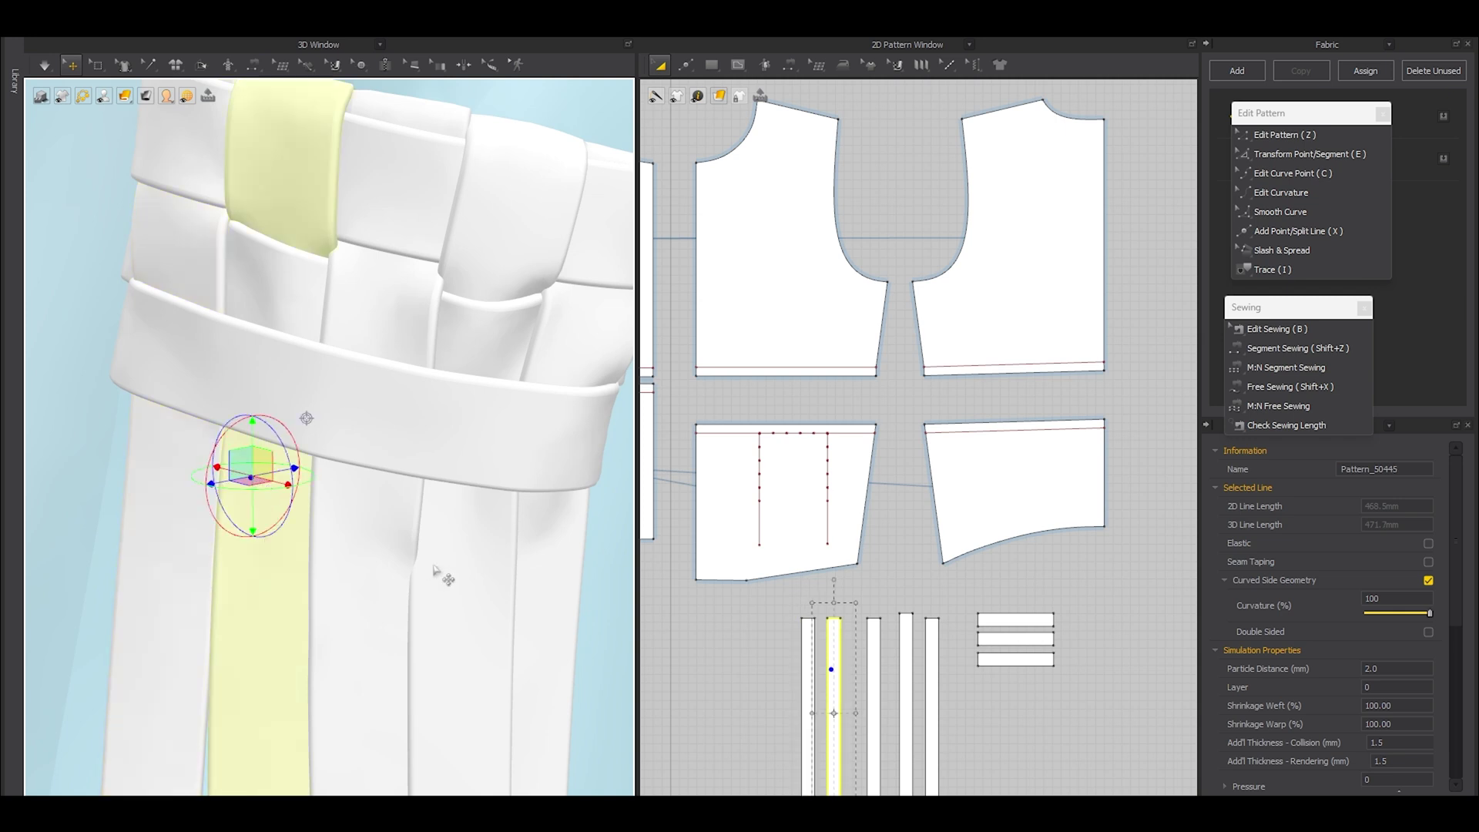
shift+click(443, 544)
Step: Mesh-select the section of the second hanging strip that runs behind and just below the third horizontal strip
scroll(812, 653, up, 4)
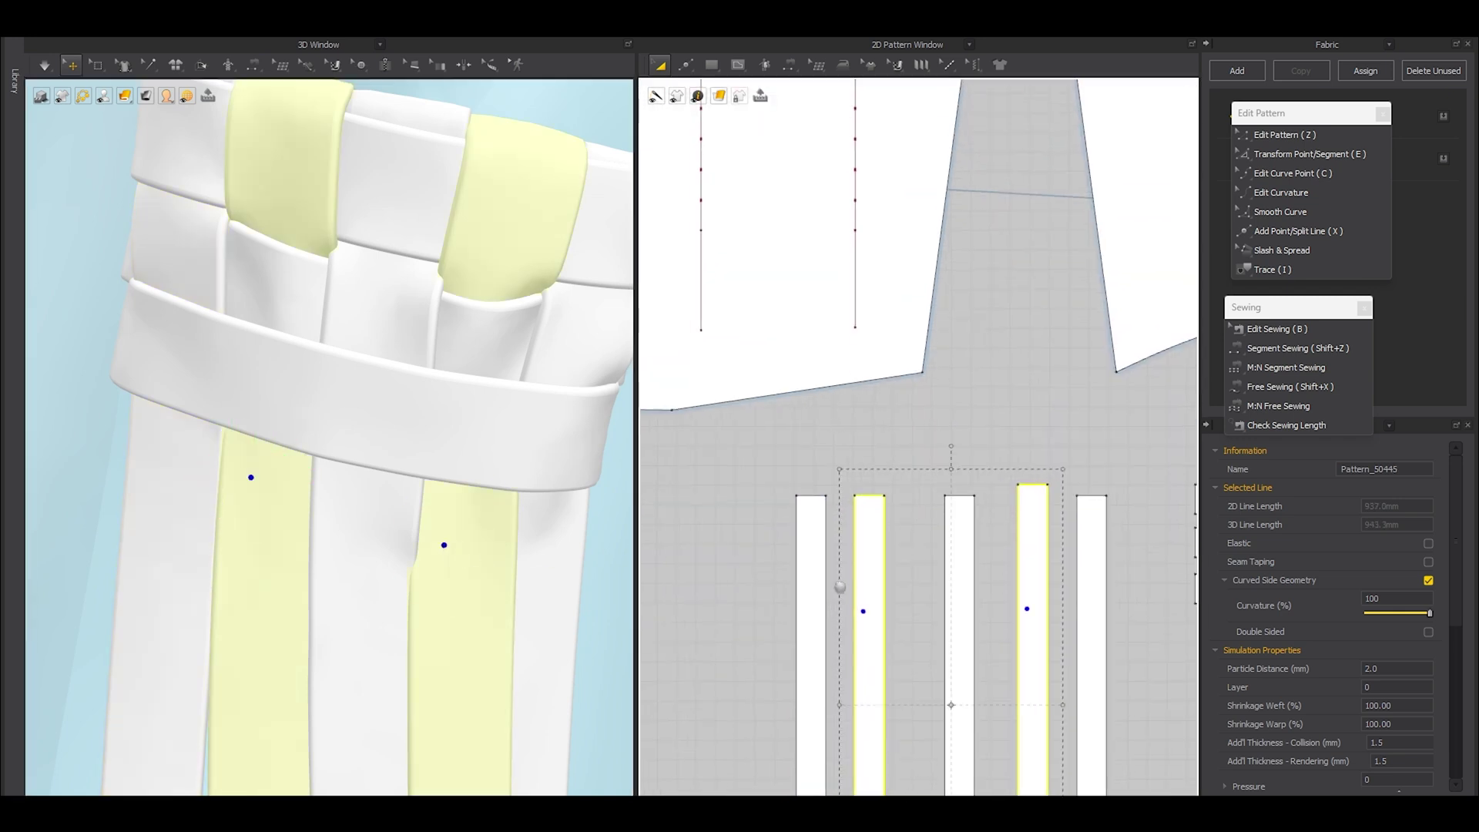
click(97, 64)
click(142, 116)
drag(842, 575, 885, 632)
right_drag(296, 462, 230, 512)
scroll(398, 544, up, 5)
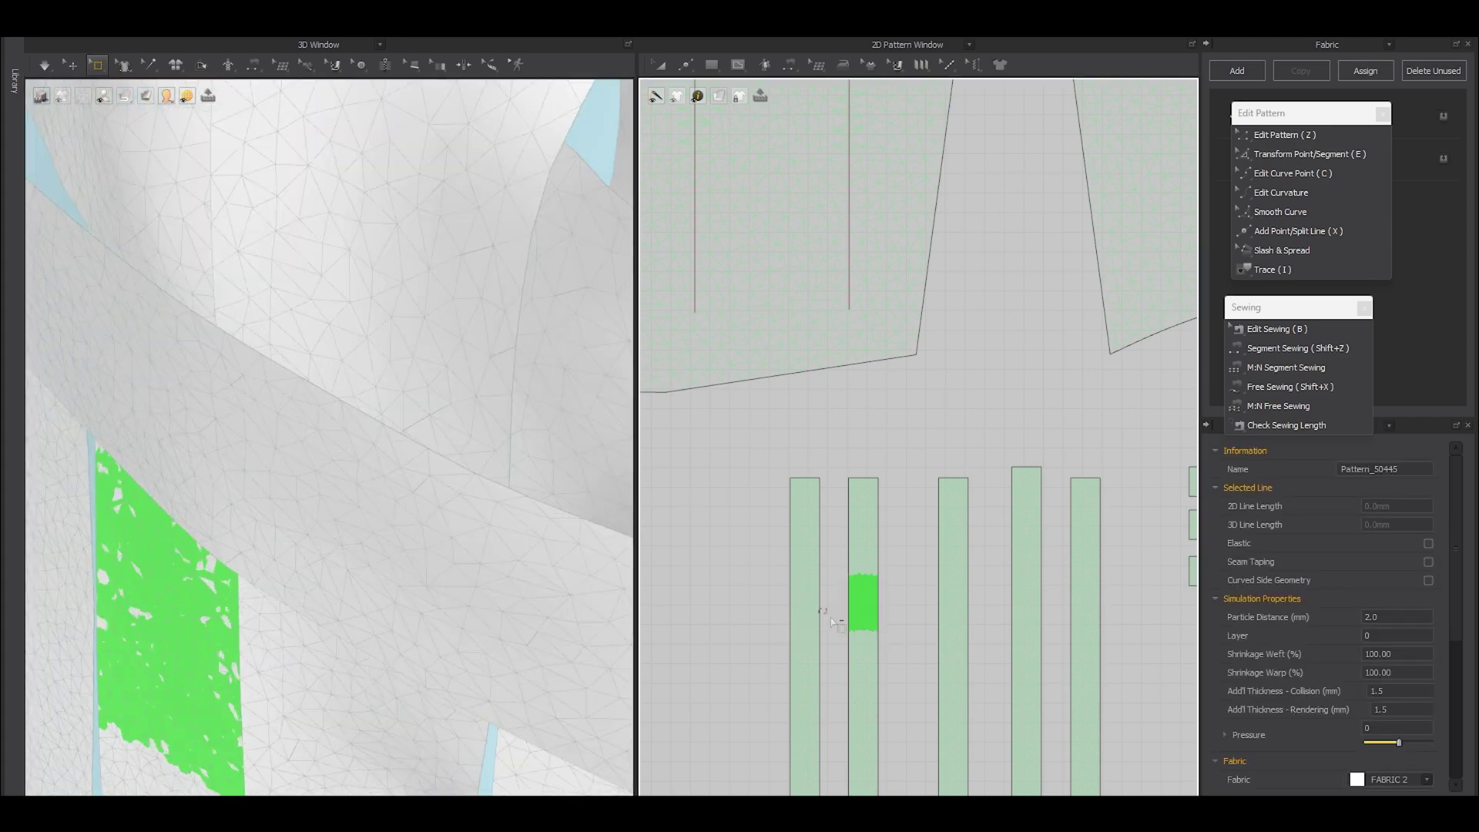
scroll(283, 437, down, 5)
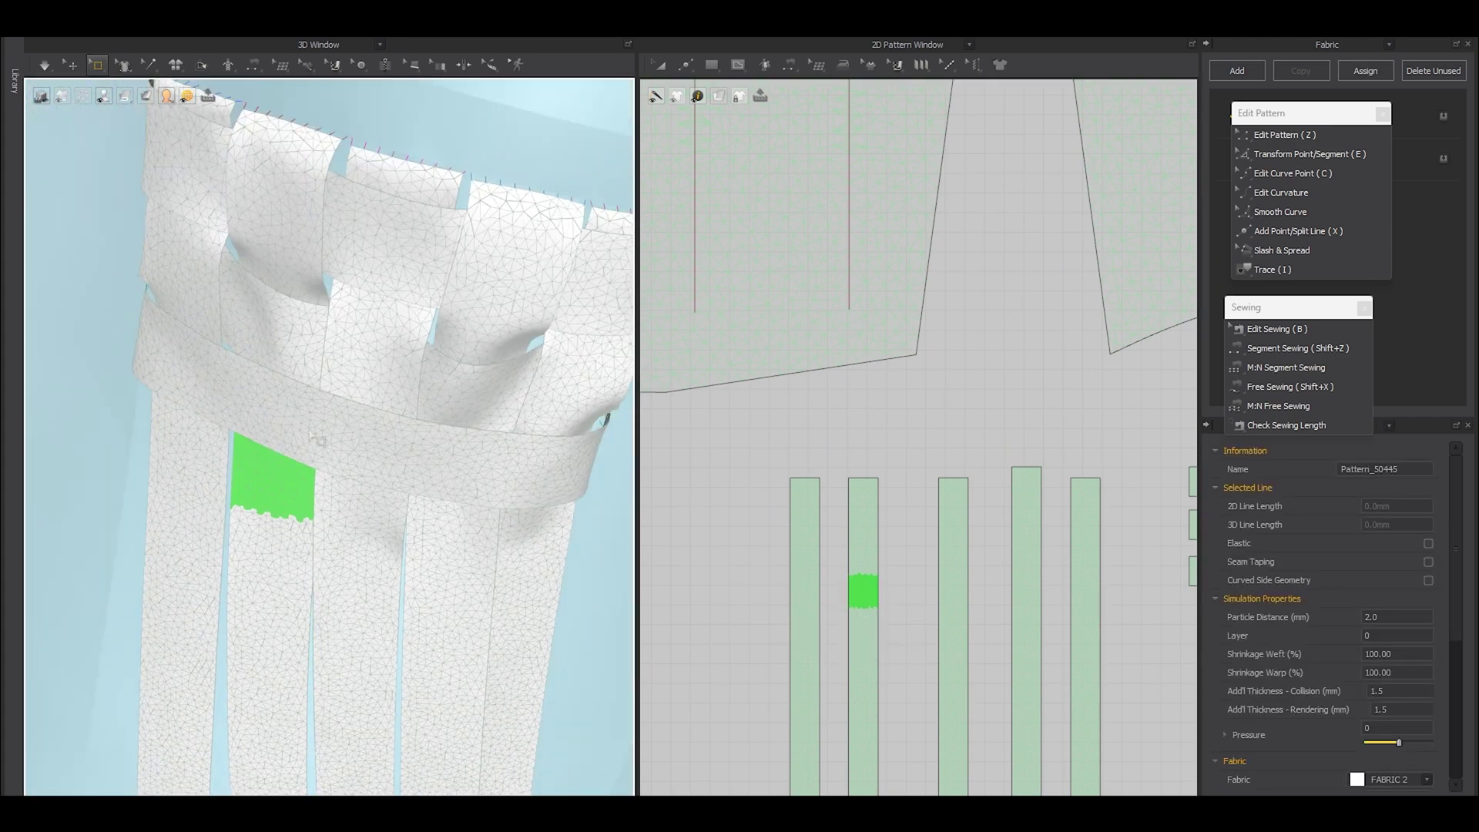
right_drag(283, 438, 254, 443)
drag(885, 583, 883, 581)
Step: Pull the selected mesh section of the second hanging strip out in front of the third horizontal strip
scroll(287, 436, up, 5)
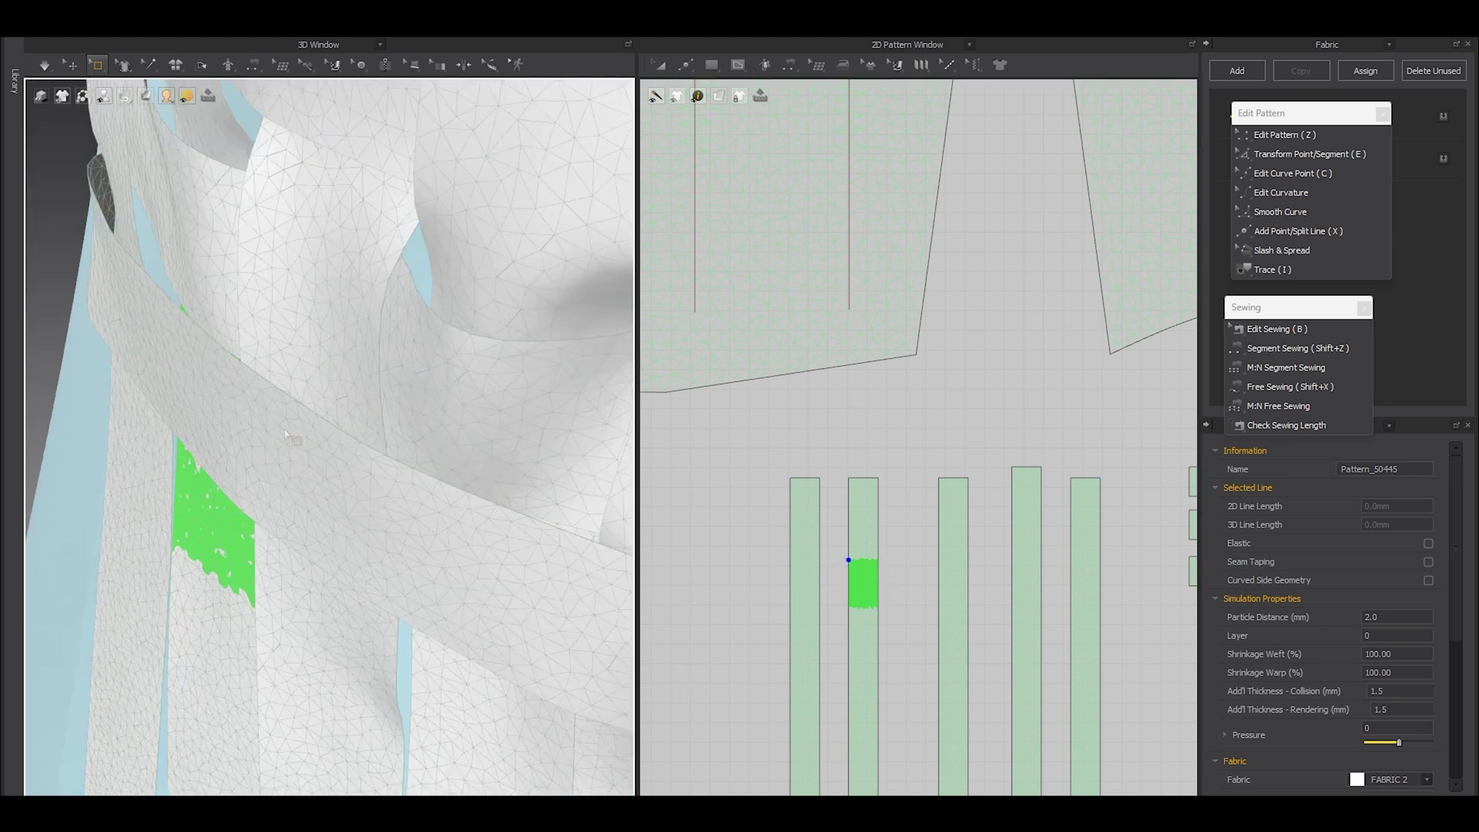
right_drag(539, 529, 145, 516)
drag(146, 516, 100, 510)
right_drag(100, 510, 432, 485)
drag(273, 421, 289, 412)
scroll(340, 368, up, 3)
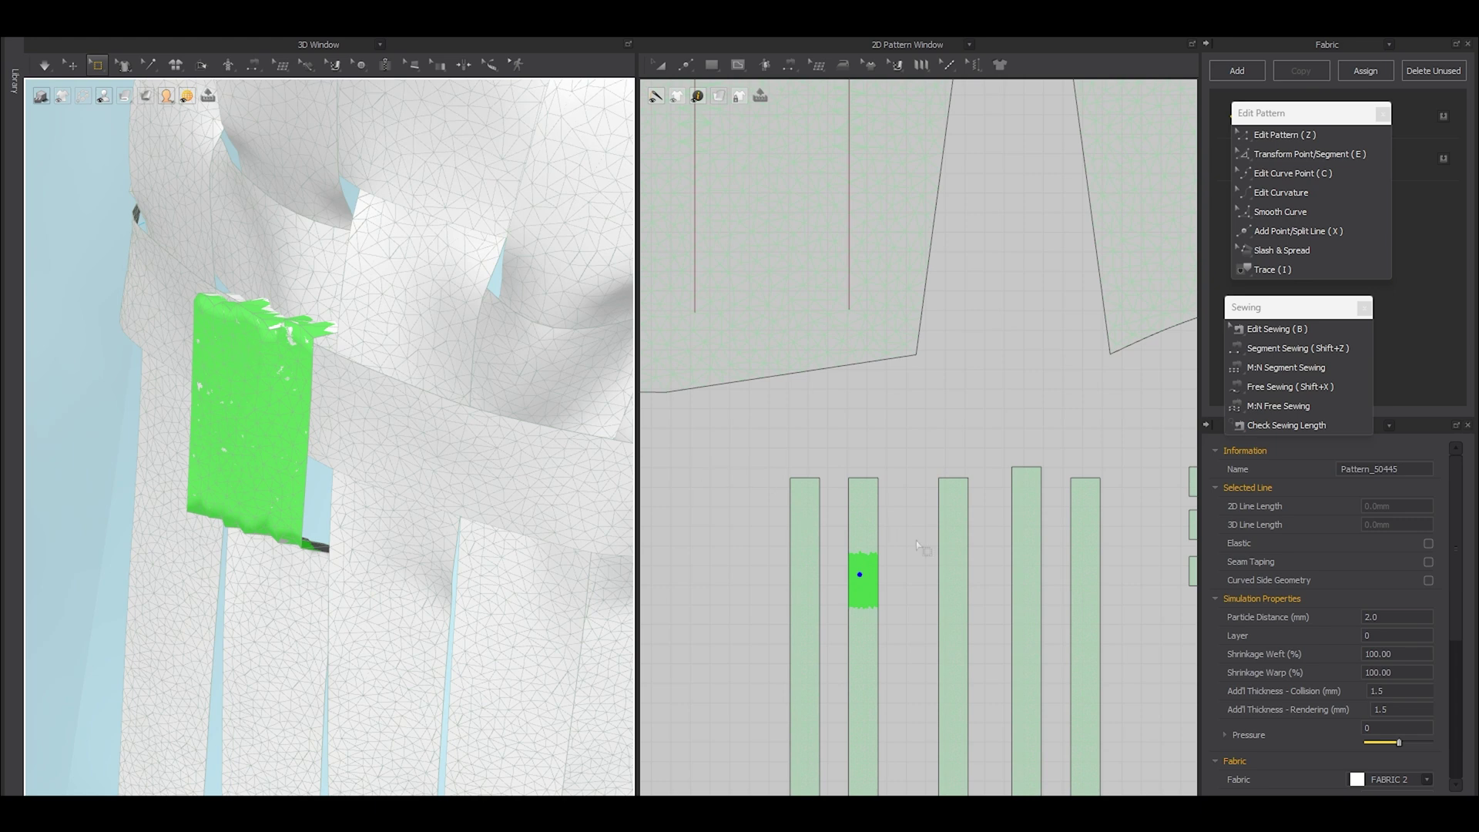
Step: Mesh-select the section of the fourth hanging strip that runs behind and just below the third horizontal strip
scroll(1011, 592, up, 2)
drag(997, 542, 1079, 617)
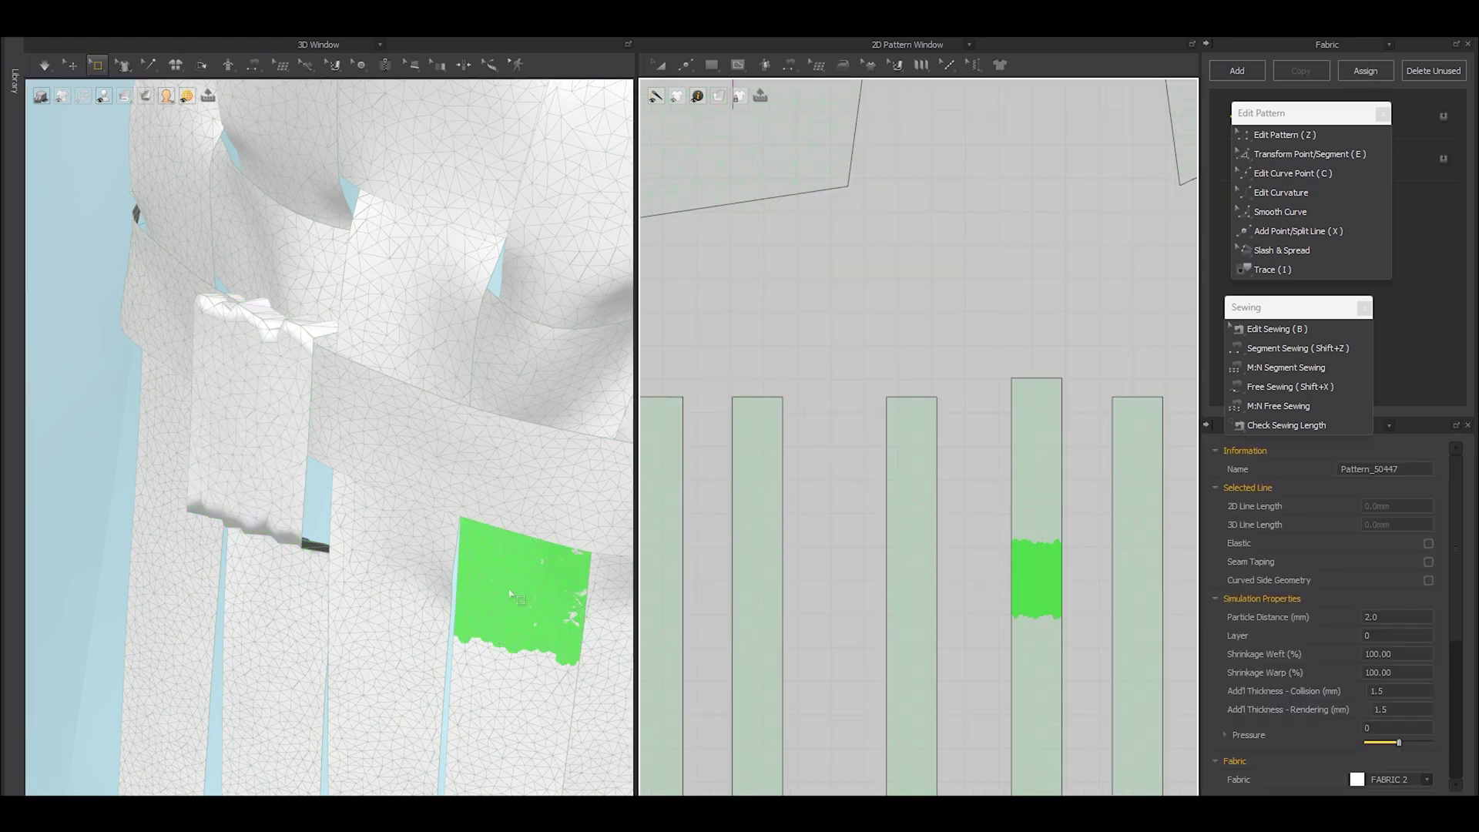
right_drag(519, 598, 435, 594)
ctrl+drag(966, 596, 1085, 636)
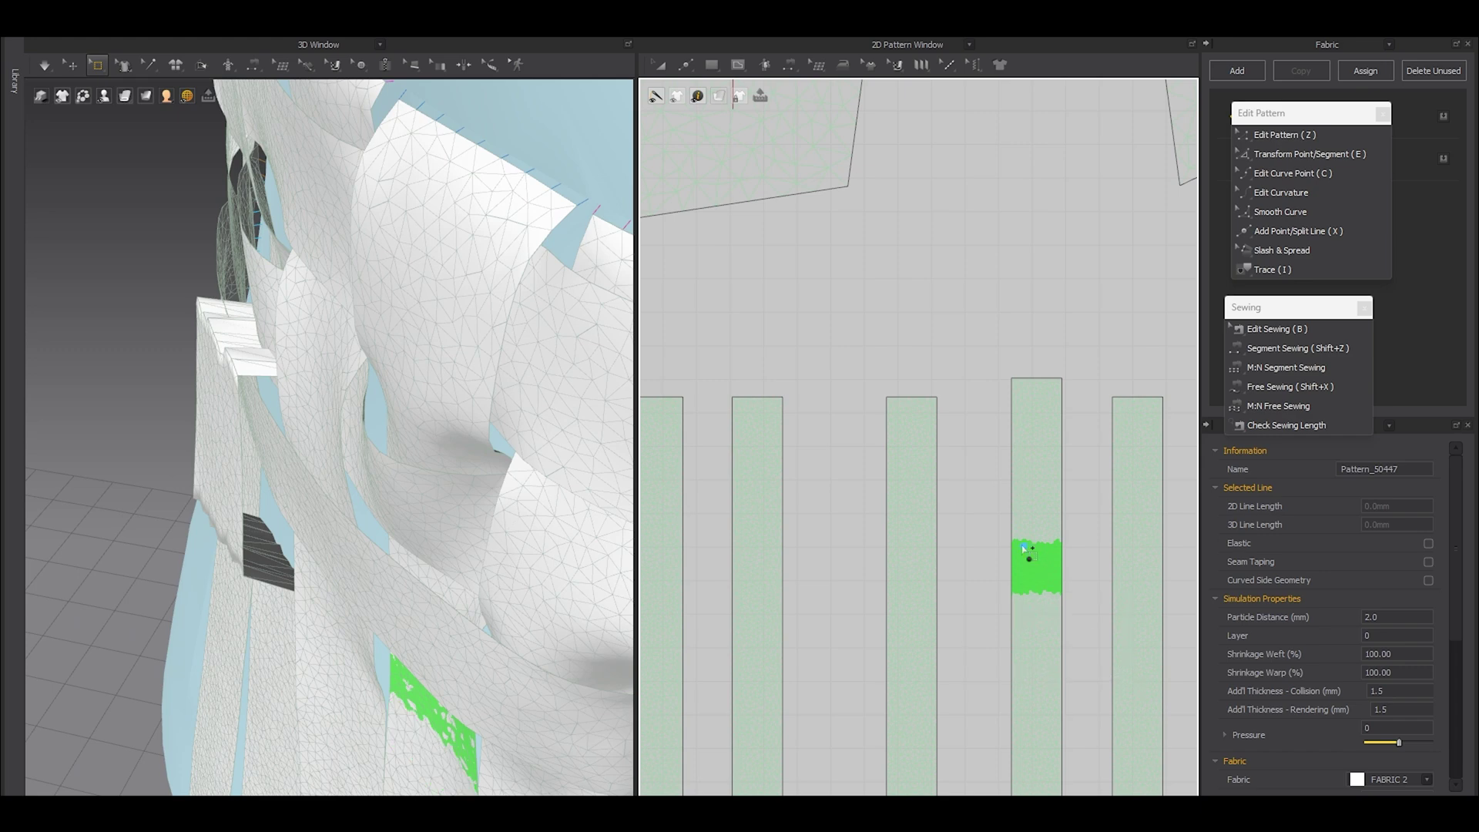
drag(1069, 563, 1071, 531)
right_drag(408, 539, 516, 521)
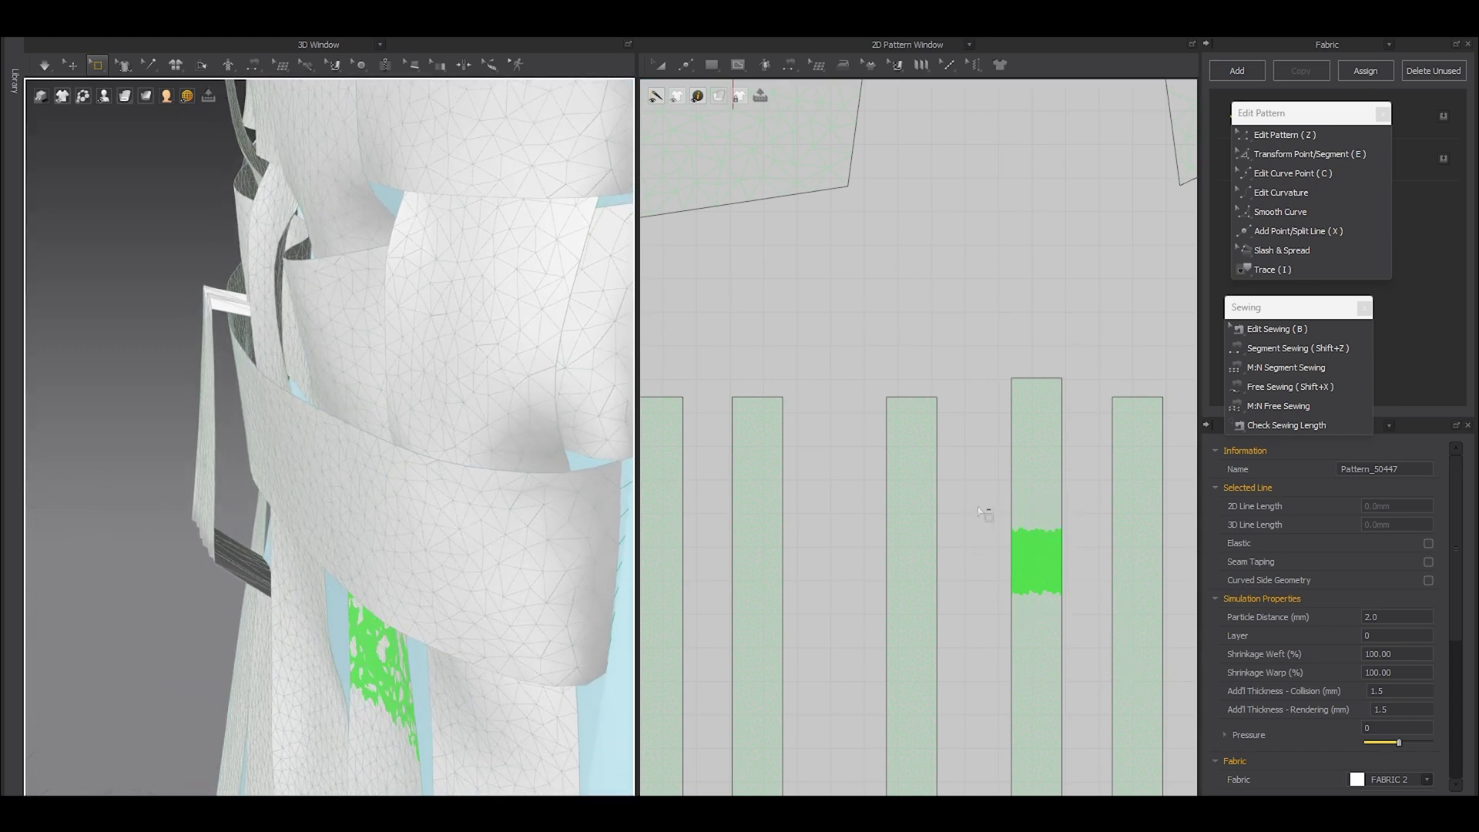
drag(983, 510, 1067, 547)
right_drag(461, 649, 406, 630)
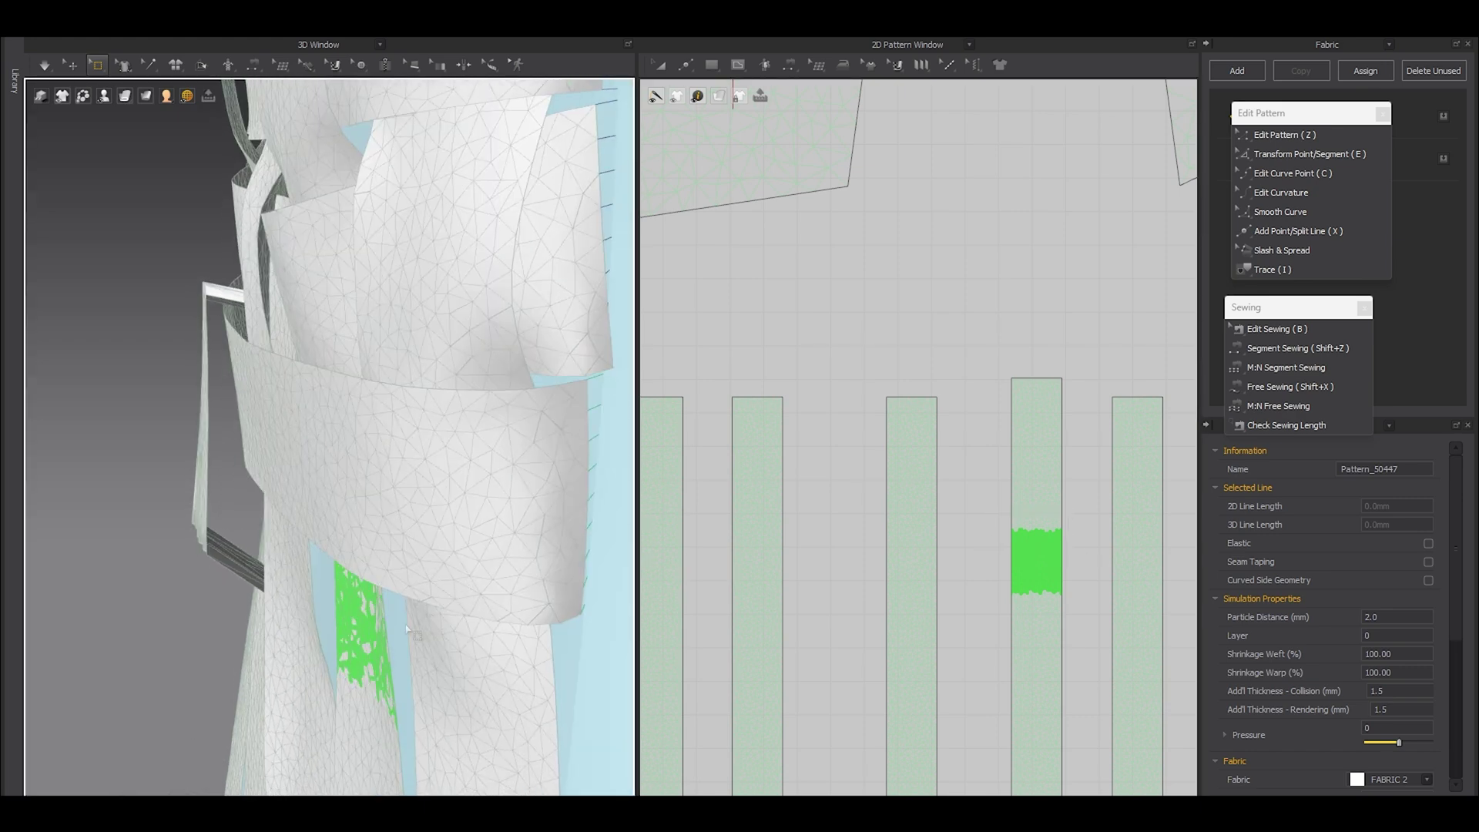
Step: Pull the selected mesh section of the fourth hanging strip out in front of the third horizontal strip
drag(356, 633, 240, 590)
right_drag(326, 602, 419, 578)
drag(338, 537, 375, 519)
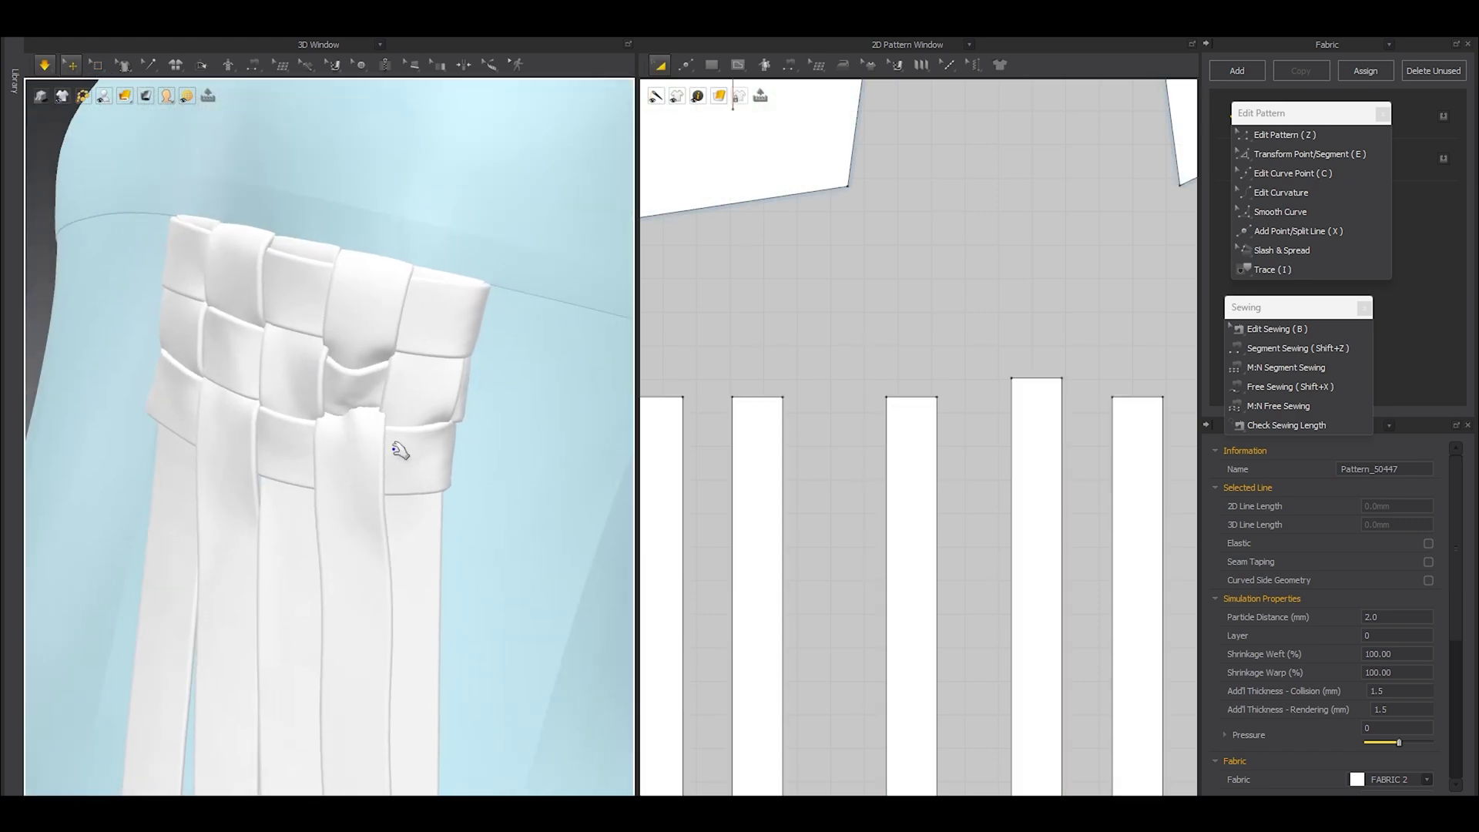
Step: Simulate the weave, pull the fifth hanging strip's bunched edge above the third horizontal strip into place, and stop the simulation
scroll(416, 483, up, 8)
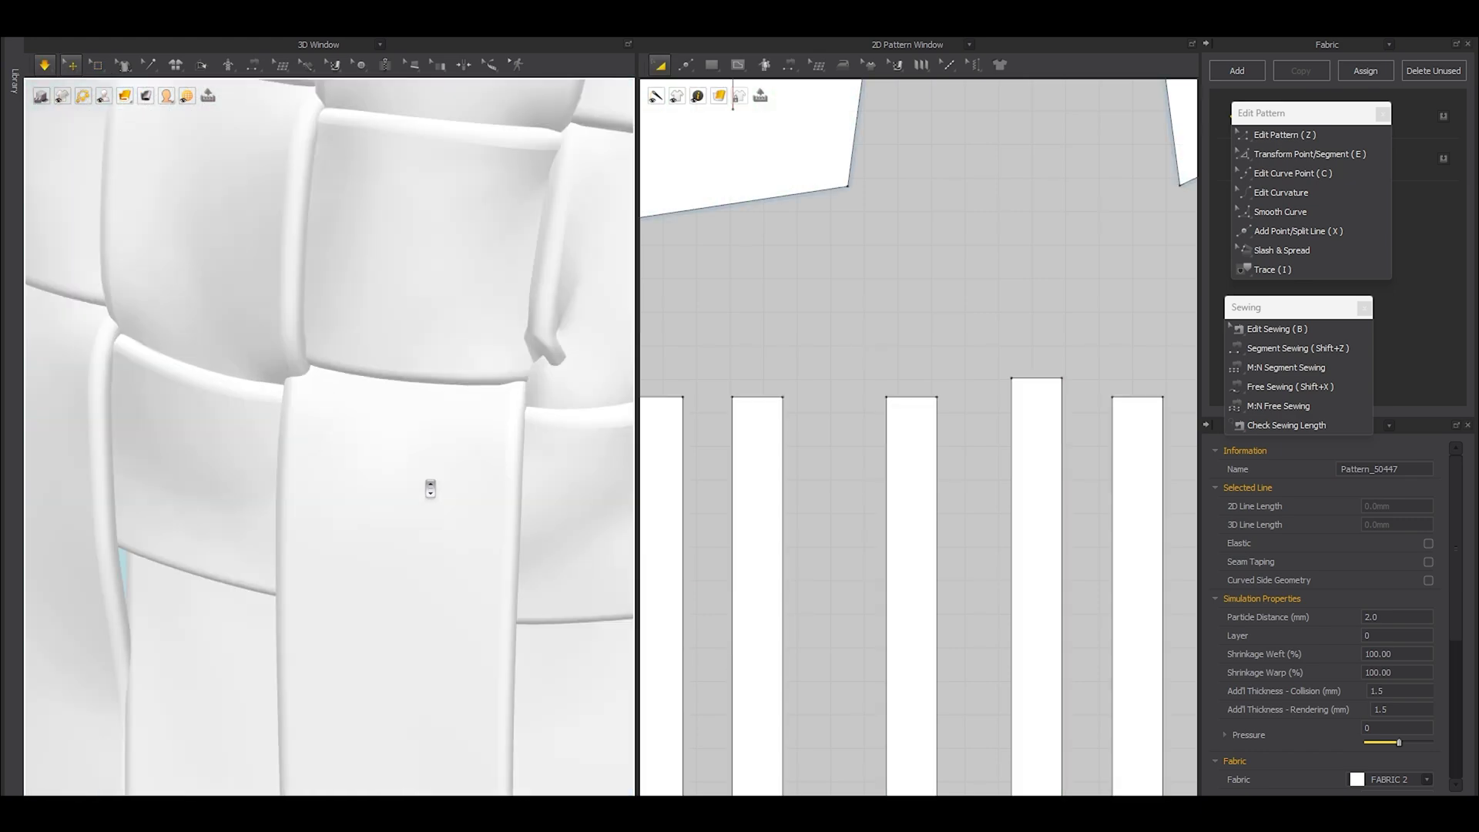
middle_drag(521, 429, 432, 492)
mouse_move(488, 421)
mouse_down()
mouse_move(540, 449)
mouse_move(502, 452)
mouse_move(426, 501)
mouse_move(445, 320)
mouse_move(503, 405)
mouse_up()
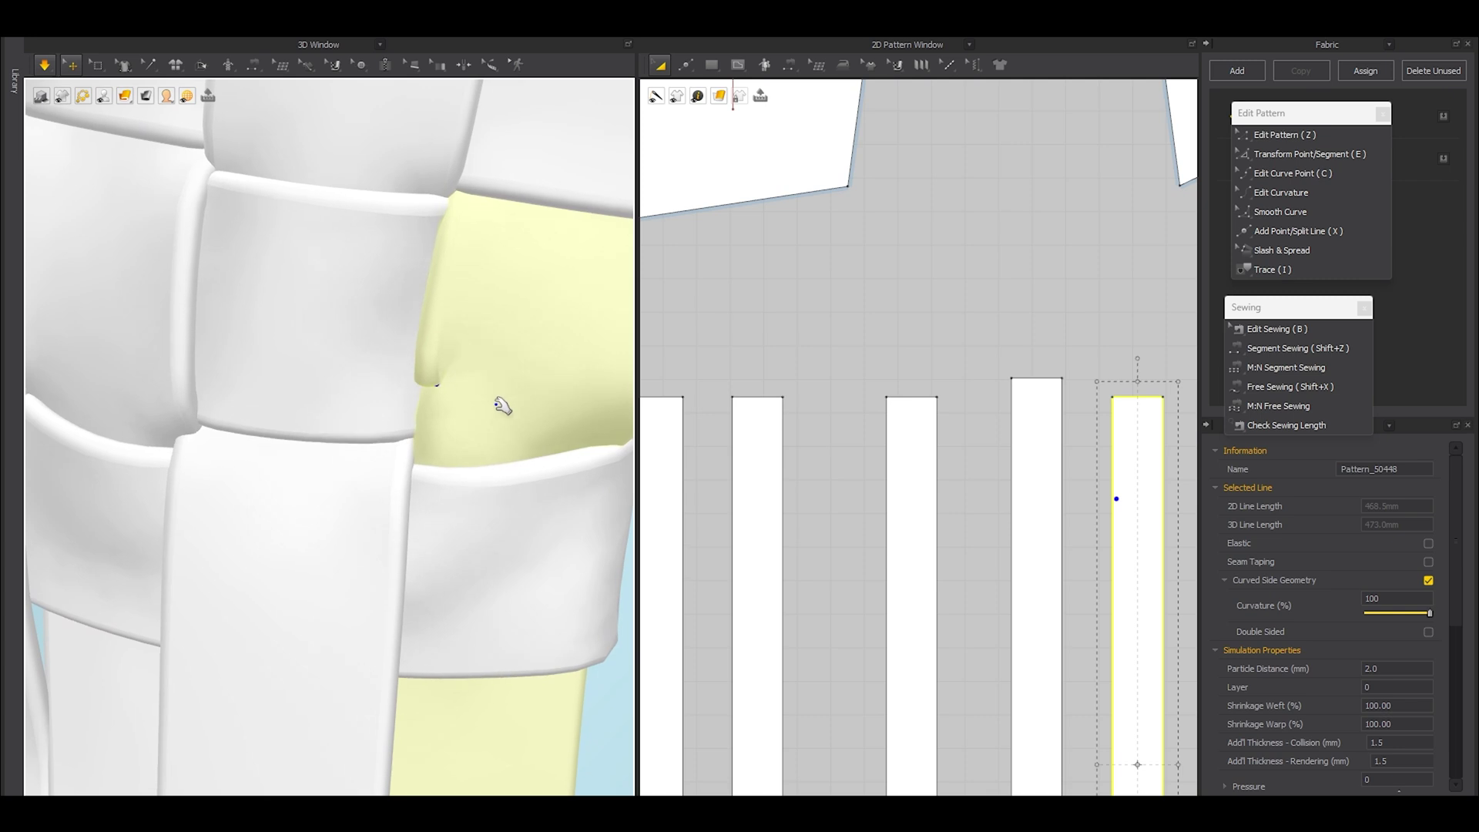
scroll(502, 404, down, 4)
drag(416, 429, 400, 453)
scroll(400, 453, down, 2)
right_drag(401, 454, 479, 467)
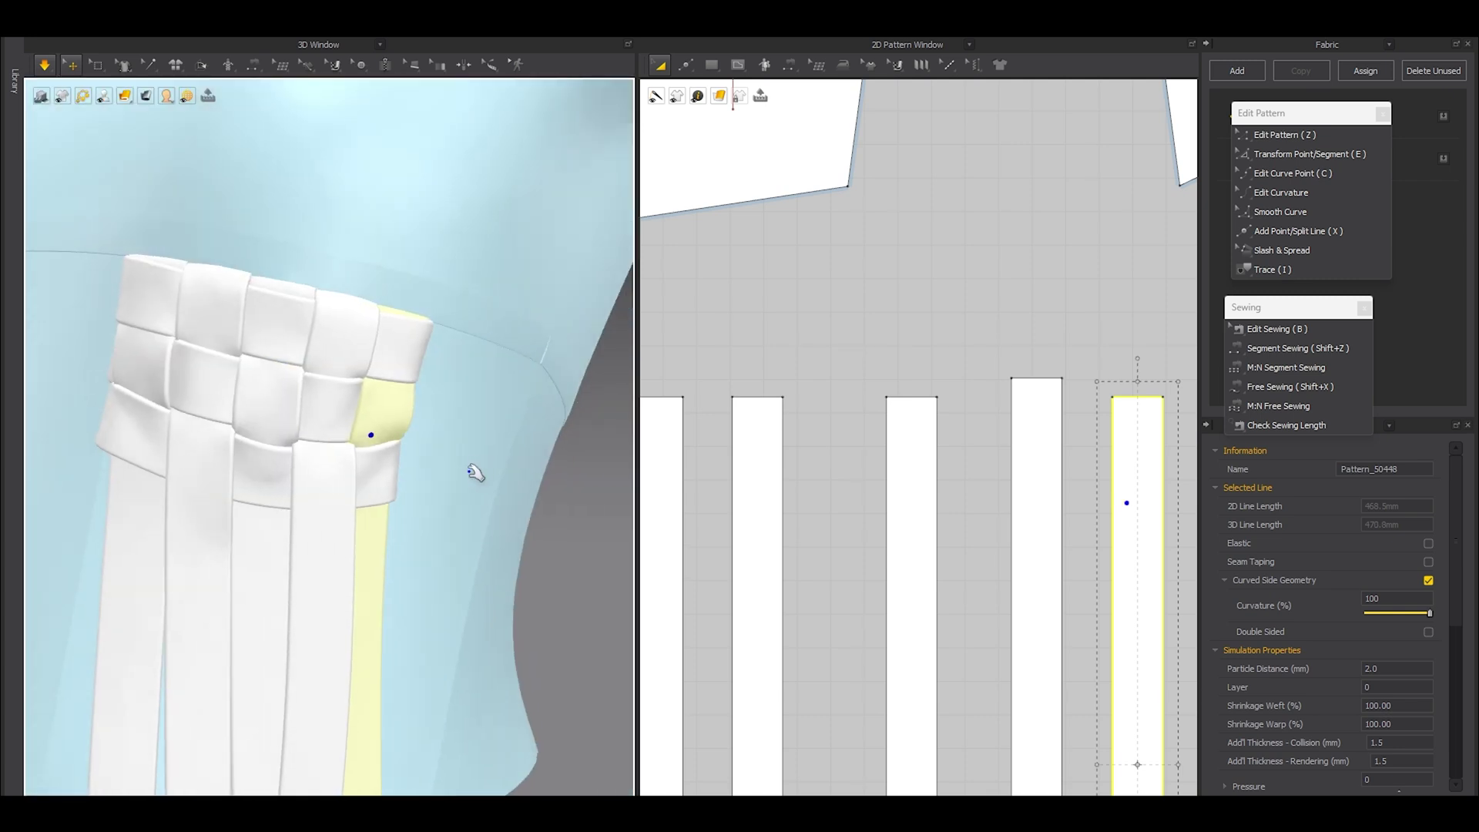
right_drag(357, 475, 586, 544)
click(585, 545)
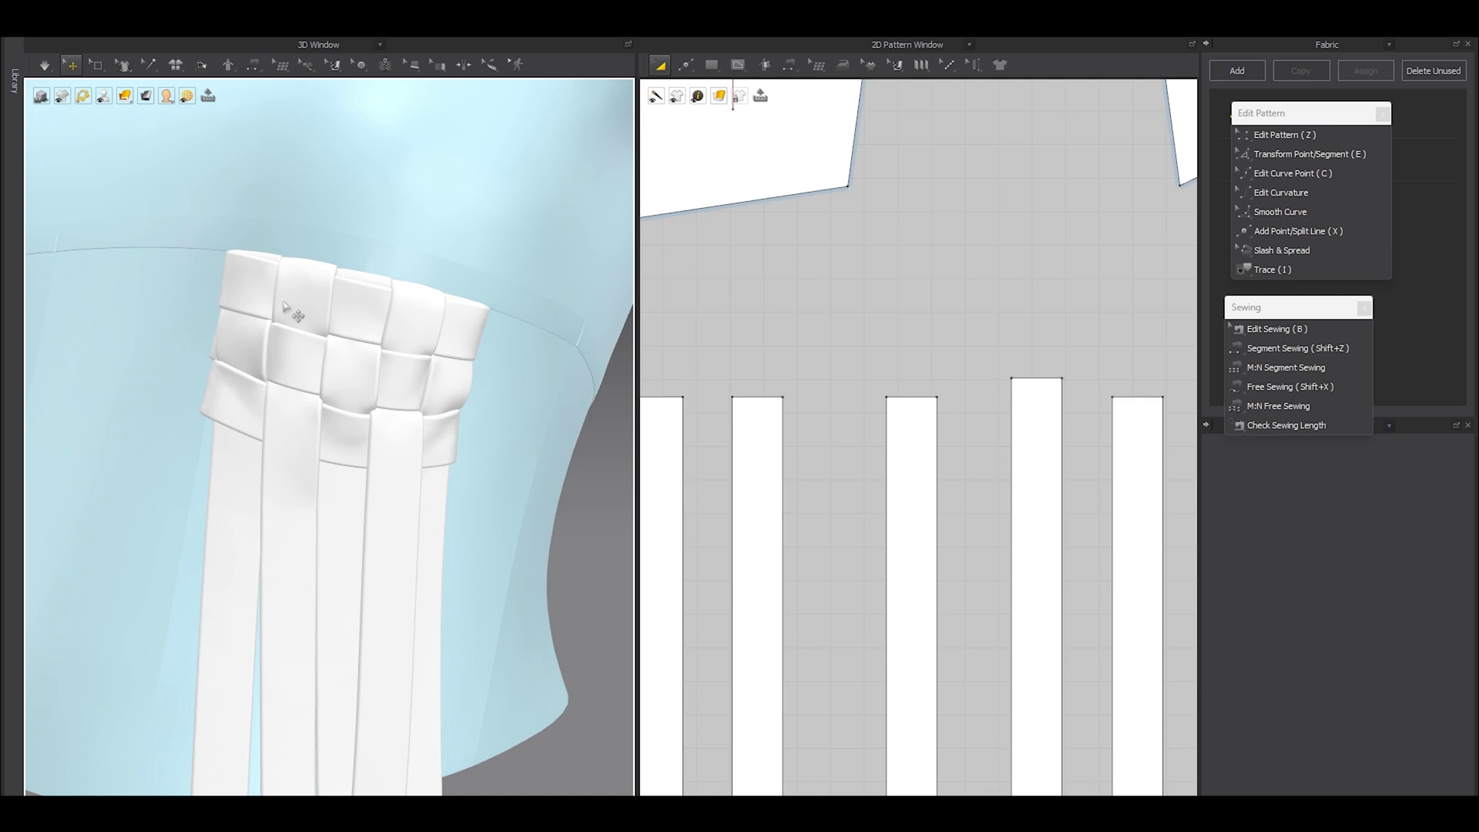
Step: Duplicate the third horizontal strip below itself and sew the copy's short ends to the fourth 15 mm segments of the two internal lines
scroll(990, 416, down, 5)
click(1050, 436)
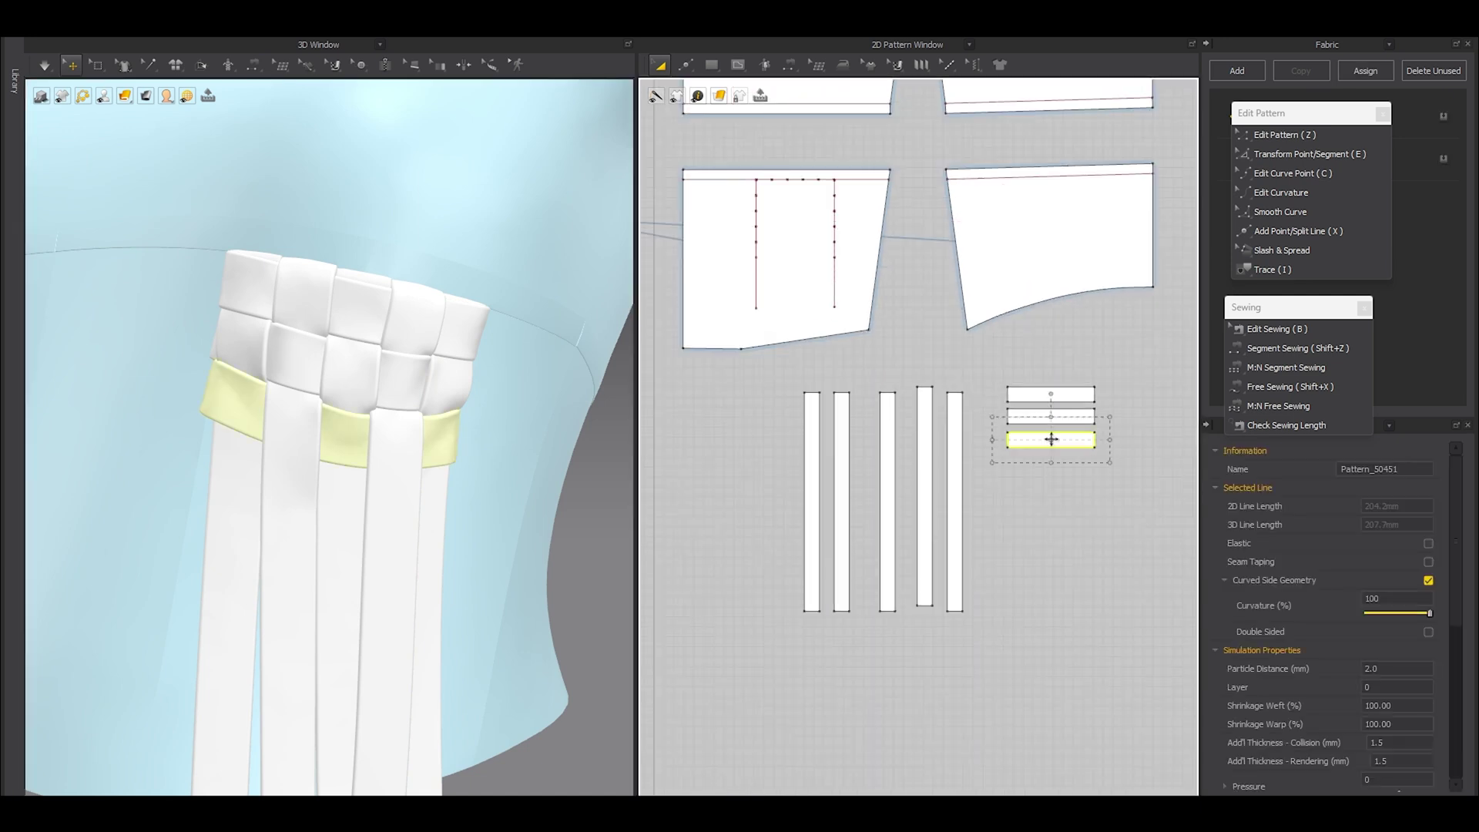
scroll(1052, 477, up, 4)
key(shift+z)
scroll(951, 500, down, 3)
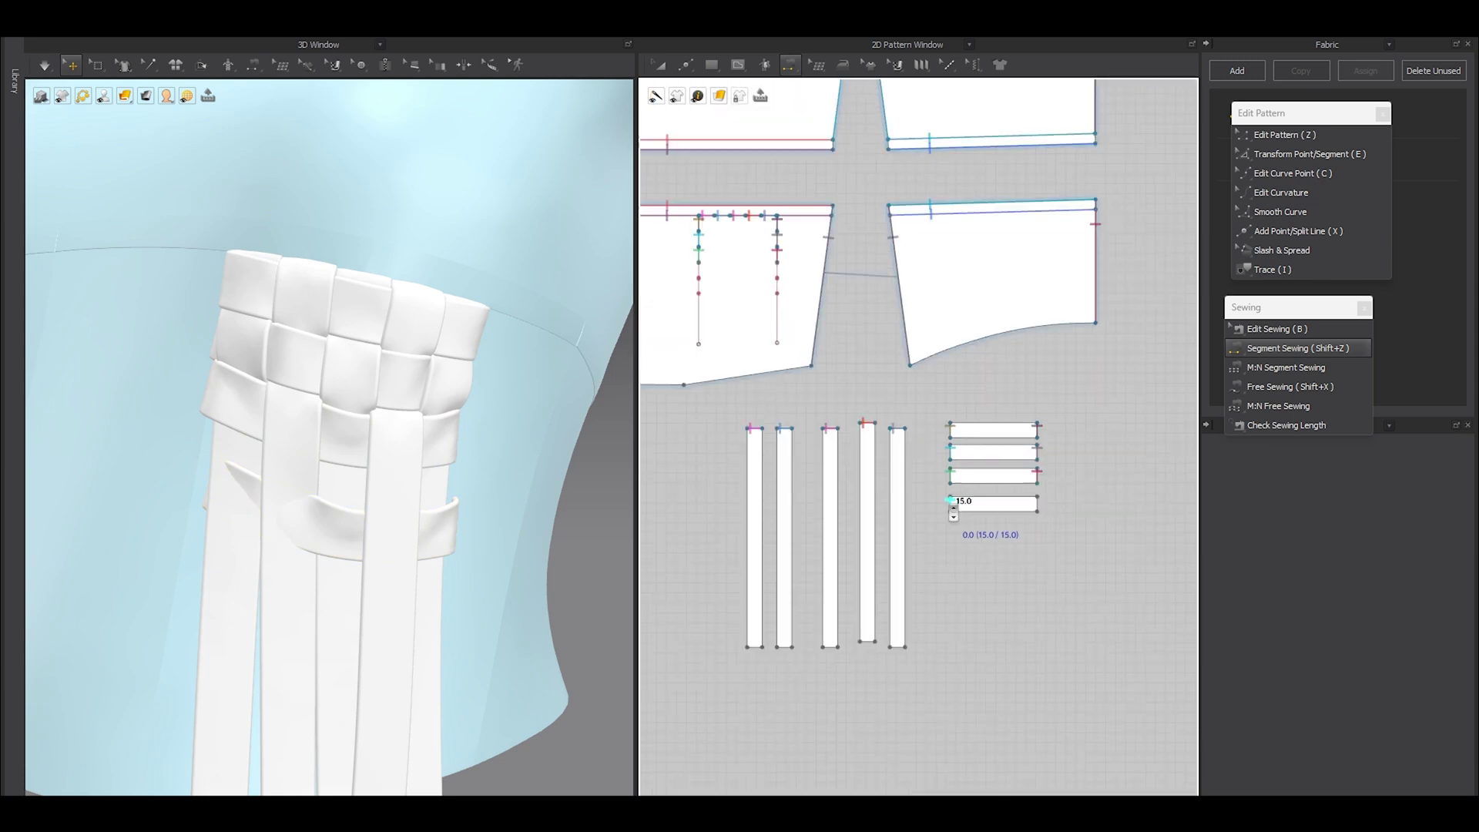
scroll(777, 271, up, 5)
click(779, 275)
scroll(779, 274, down, 4)
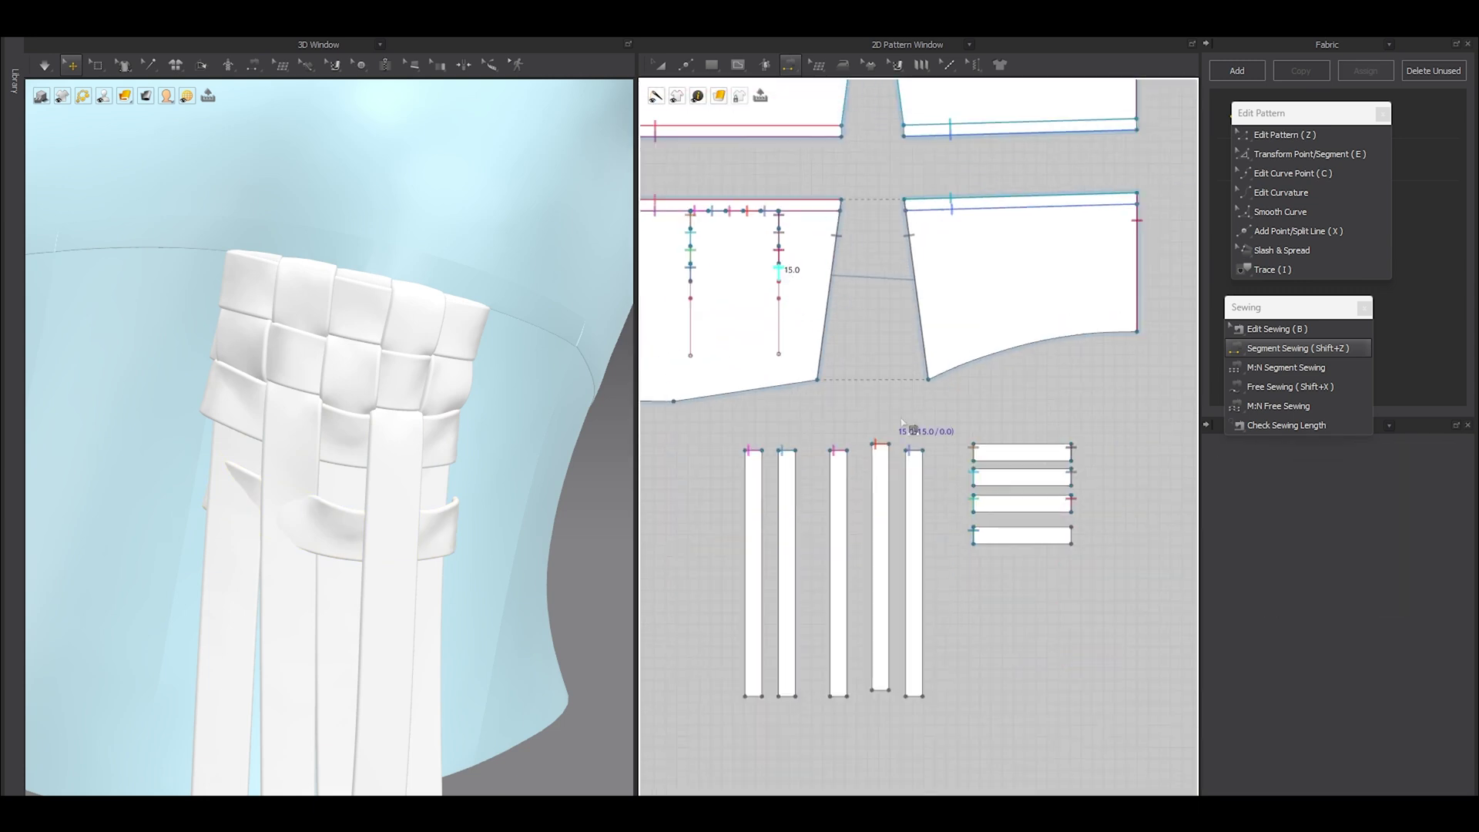
click(1069, 551)
Step: Pull the fourth horizontal strip across the front of the hanging strips and simulate until it lies flat
key(a)
click(496, 478)
right_drag(496, 477, 339, 496)
right_drag(292, 578, 383, 572)
drag(327, 587, 335, 527)
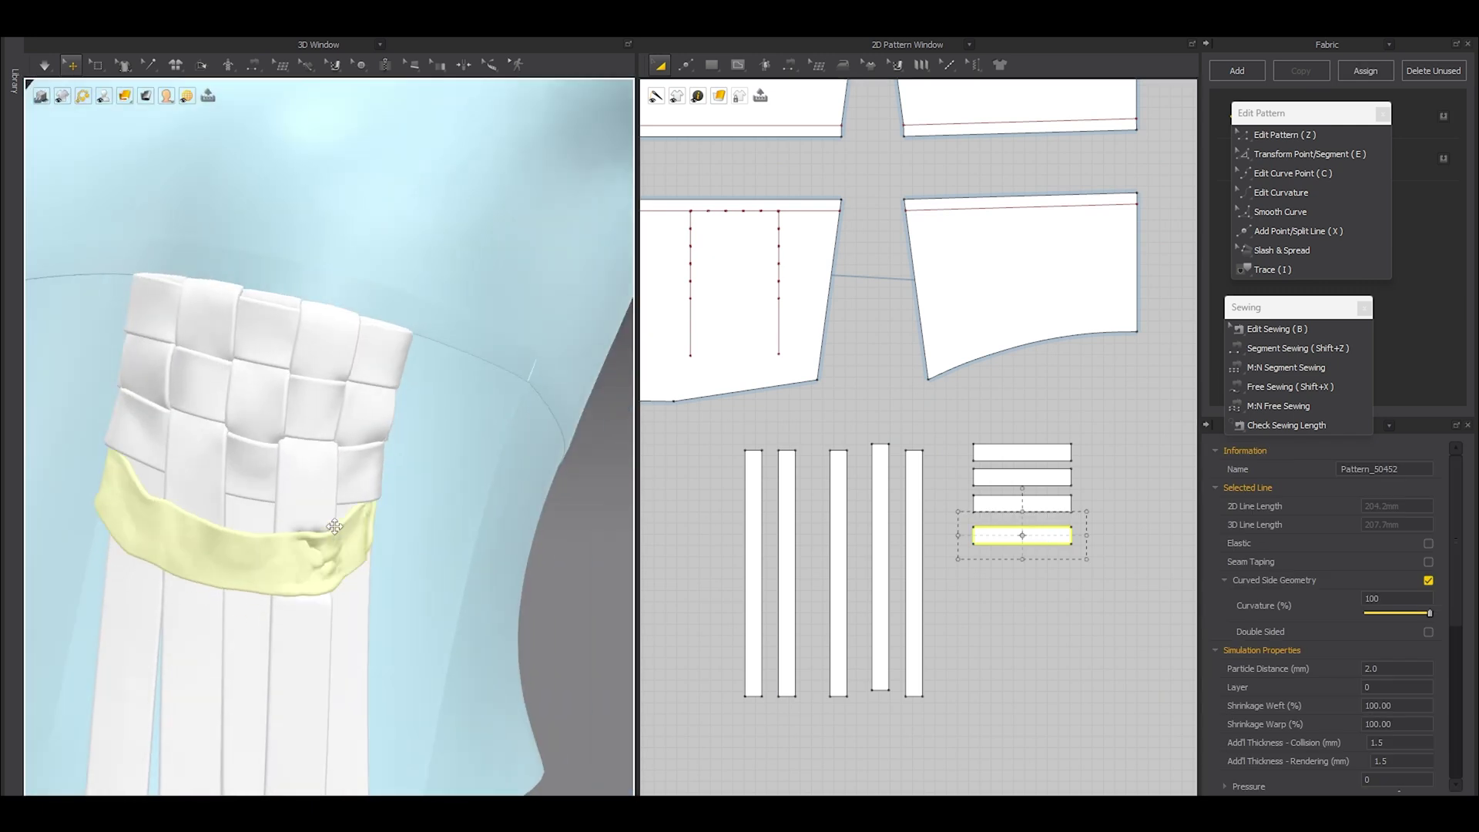
key(space)
scroll(205, 544, up, 2)
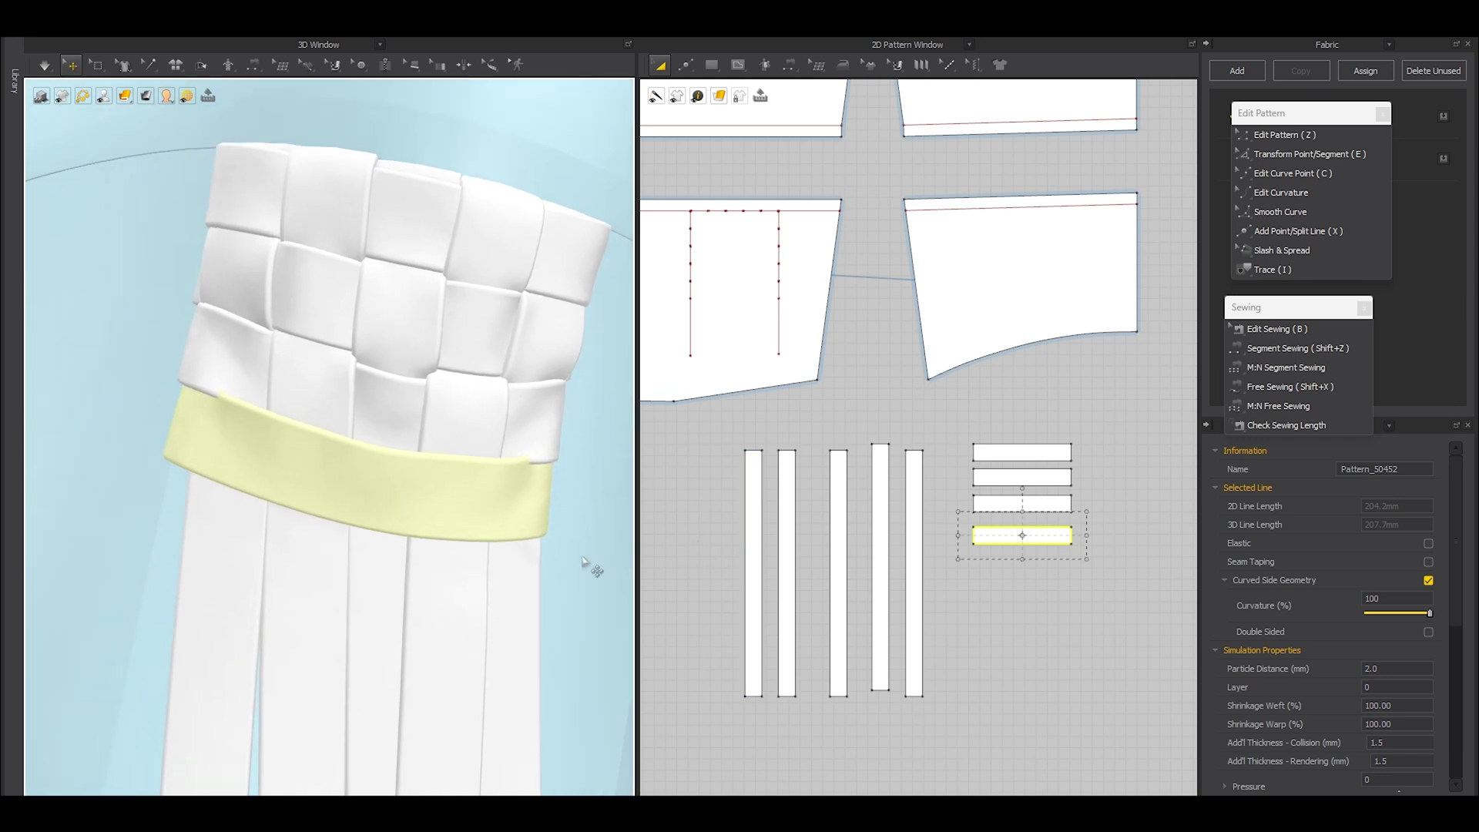
Step: Mesh-select the first hanging strip's section behind the fourth horizontal strip and pull it out in front
click(748, 513)
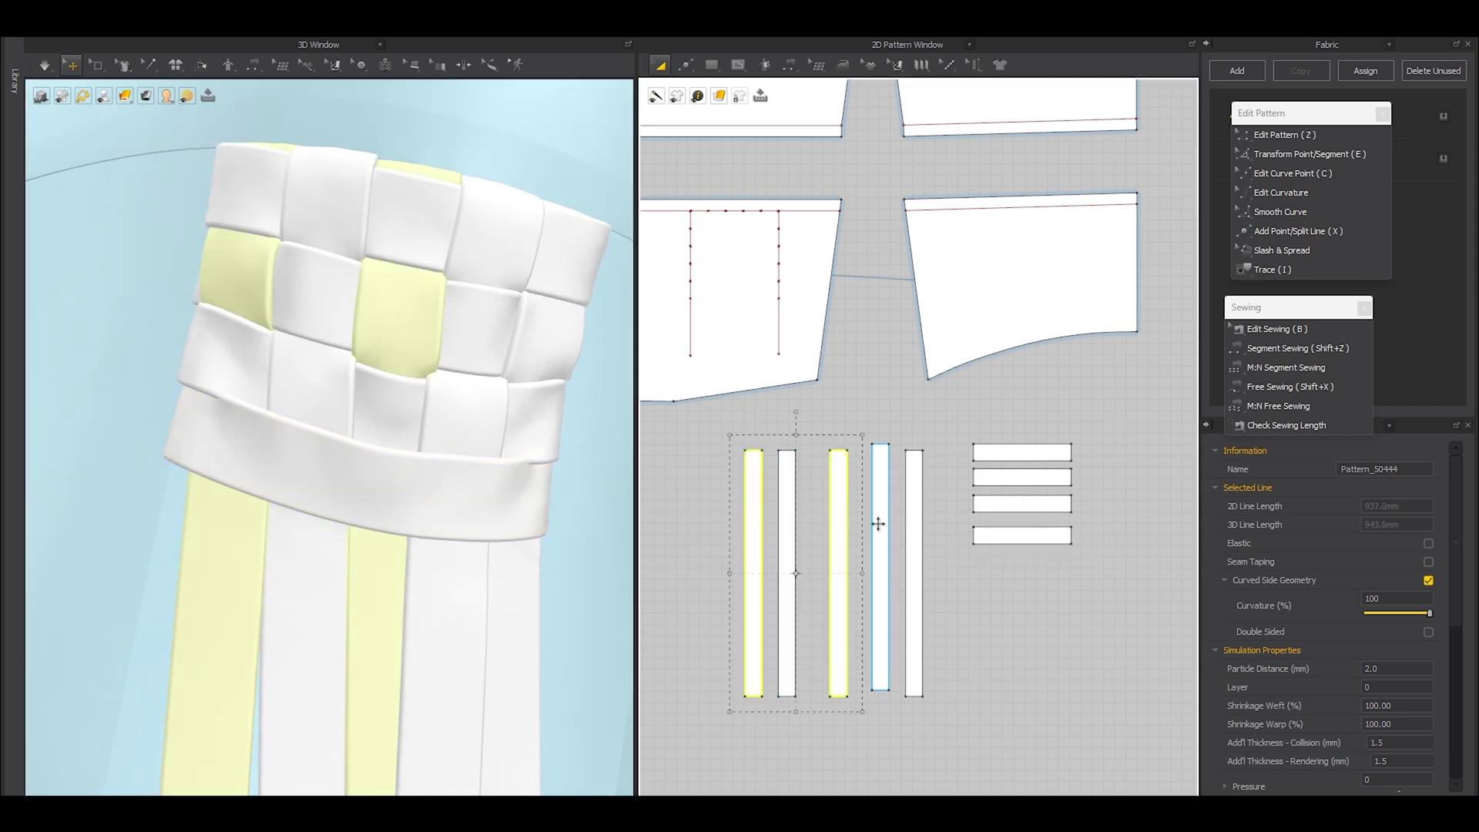
scroll(730, 481, up, 4)
click(726, 481)
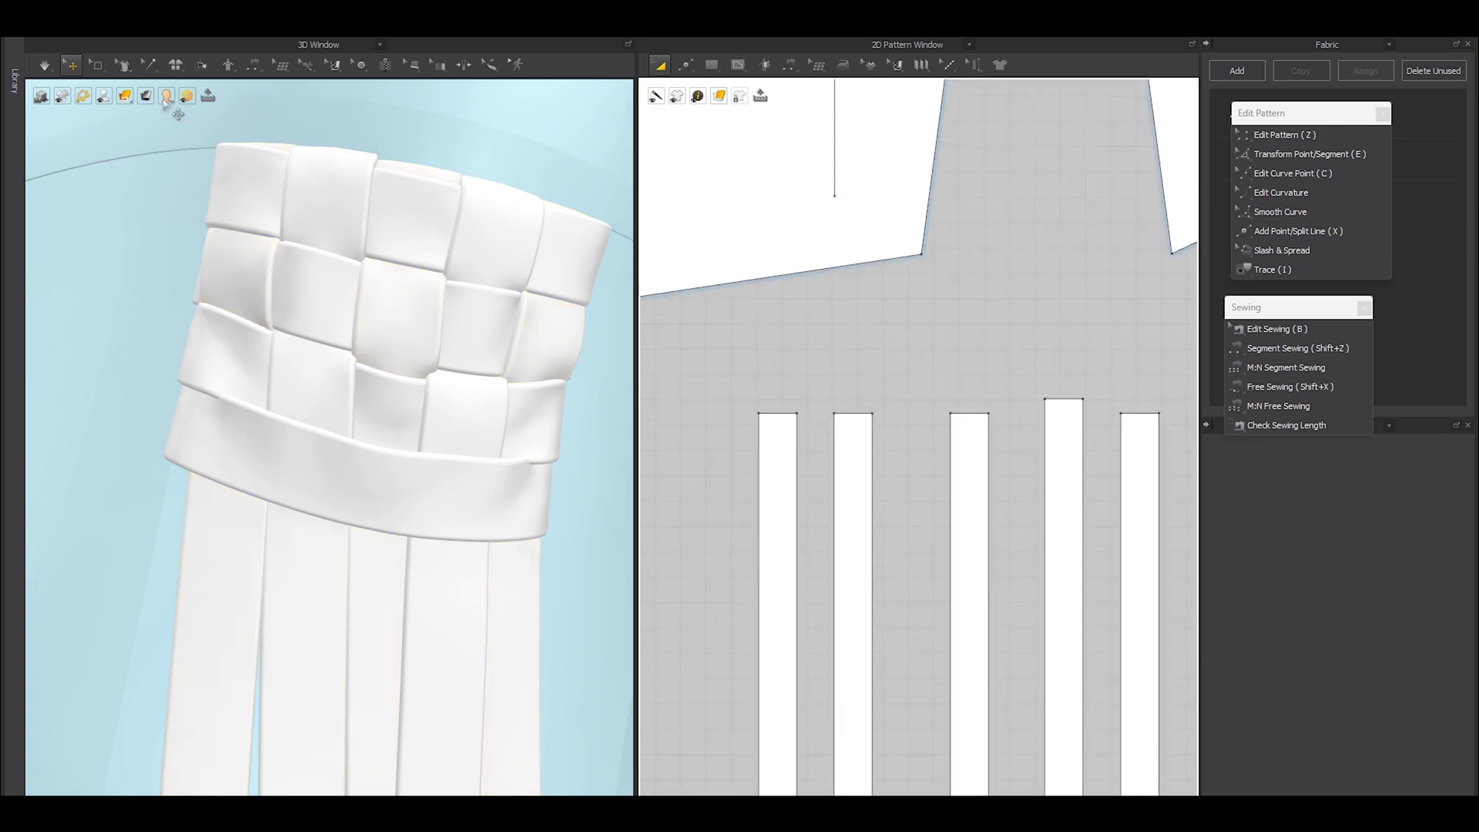
click(98, 65)
click(139, 116)
drag(730, 627, 801, 694)
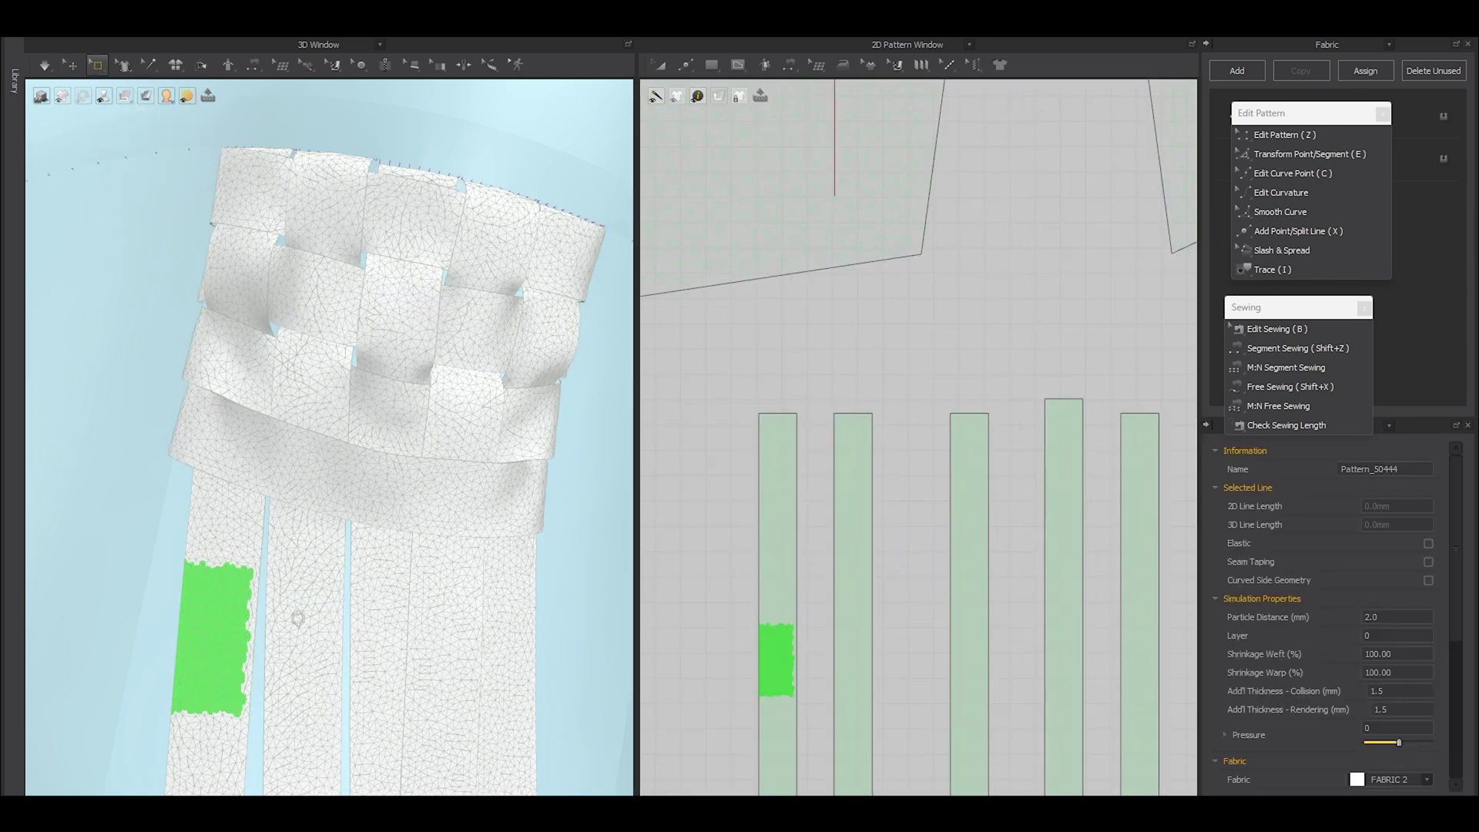
right_drag(302, 622, 334, 639)
mouse_move(755, 560)
mouse_down()
mouse_move(806, 636)
mouse_move(734, 576)
mouse_up()
scroll(308, 579, up, 5)
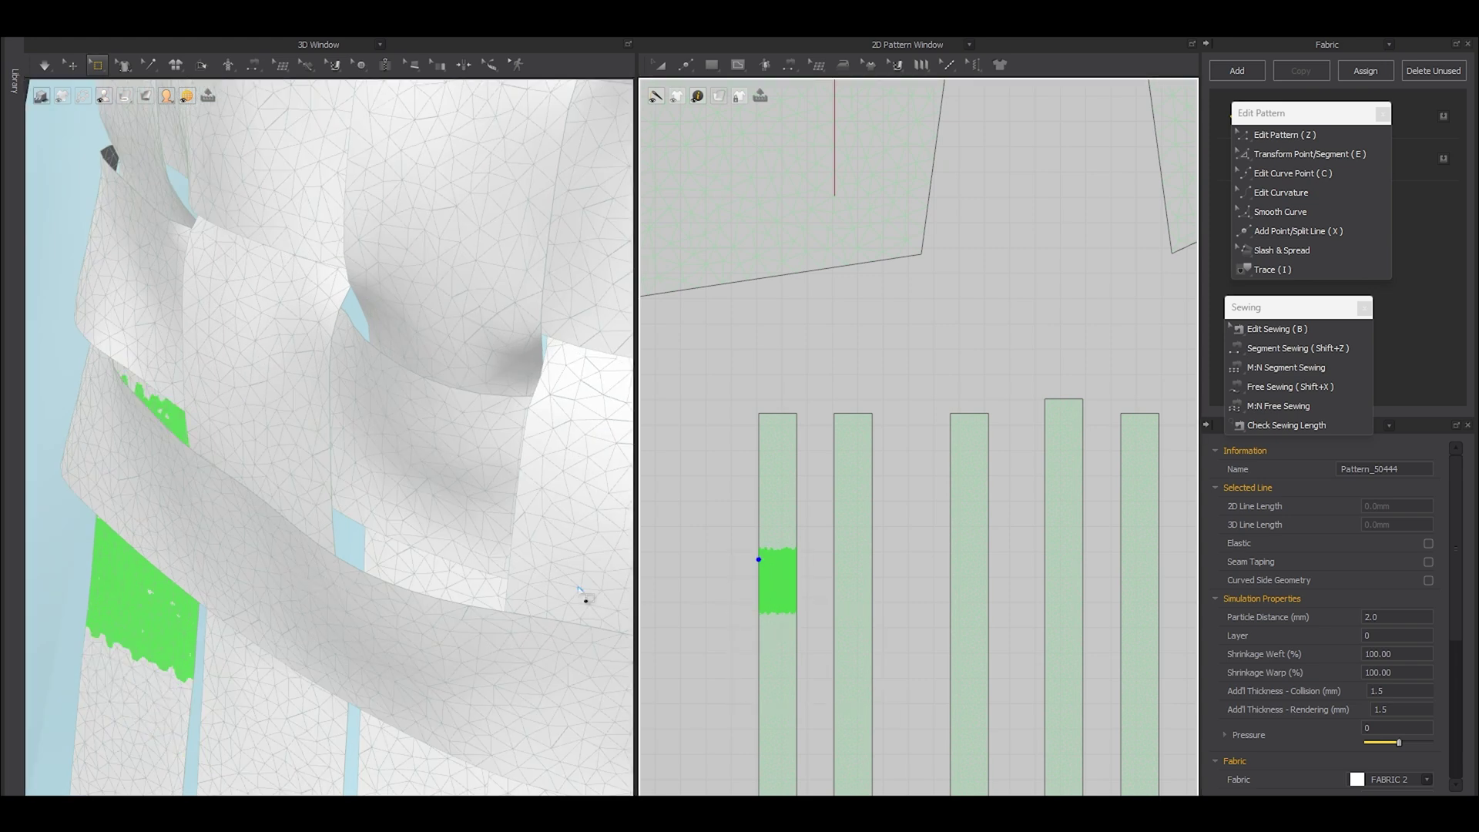
scroll(396, 595, down, 6)
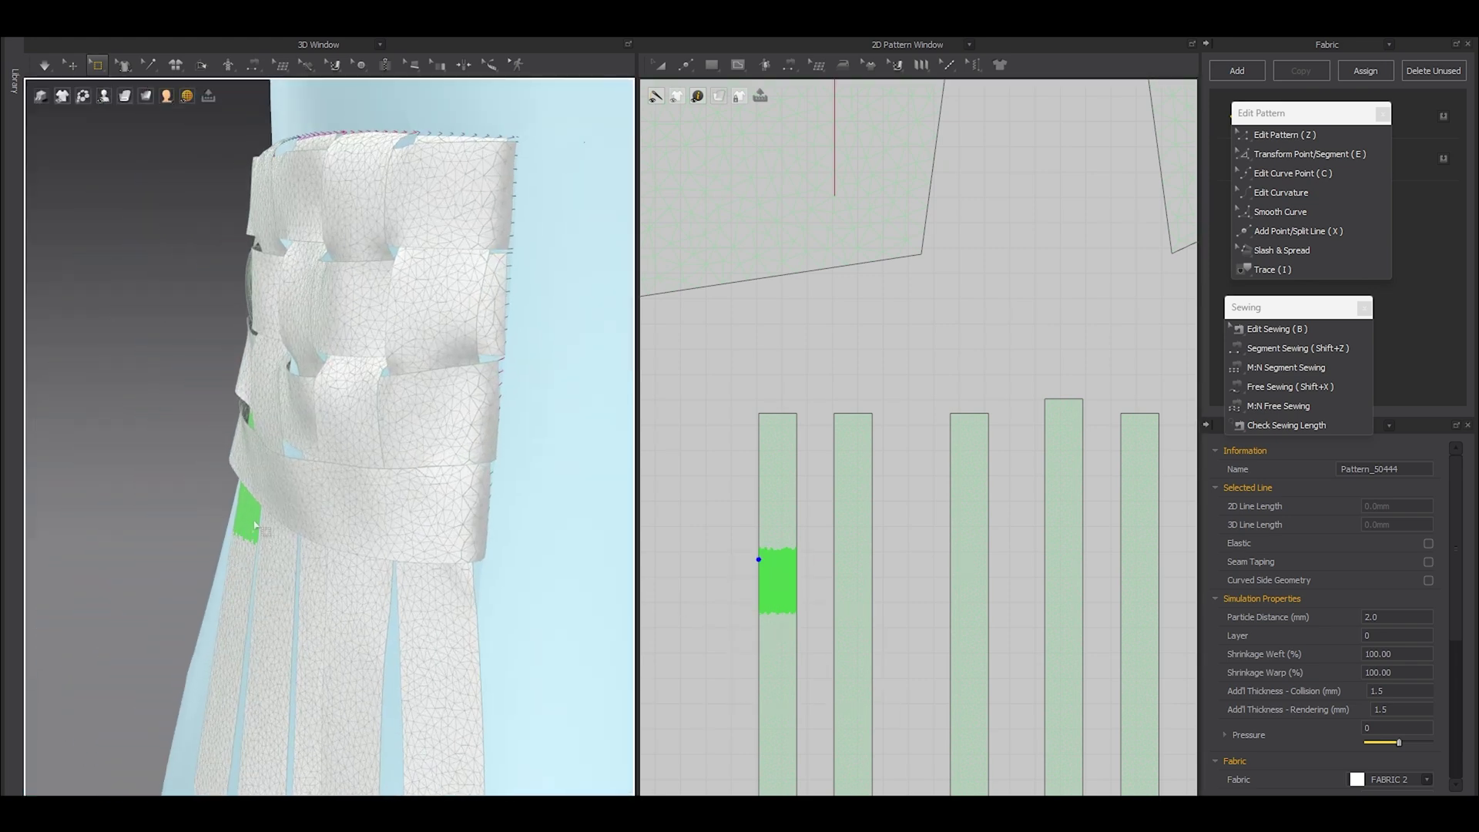
right_drag(224, 523, 225, 489)
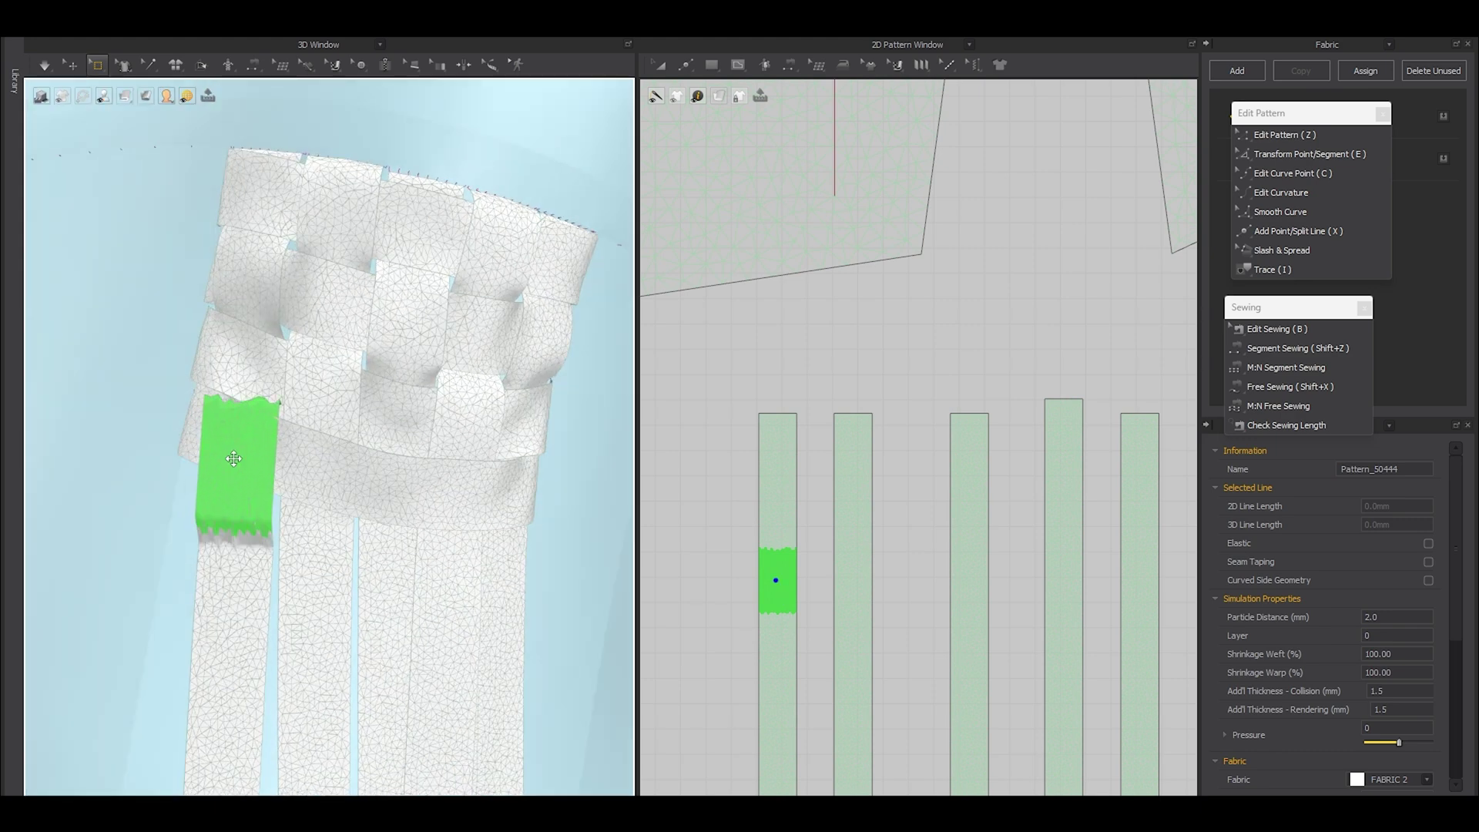
Step: Mesh-select the third hanging strip's section behind the fourth horizontal strip and pull it out in front
middle_drag(934, 632, 906, 628)
drag(911, 539, 966, 598)
right_drag(346, 592, 259, 597)
scroll(347, 574, up, 3)
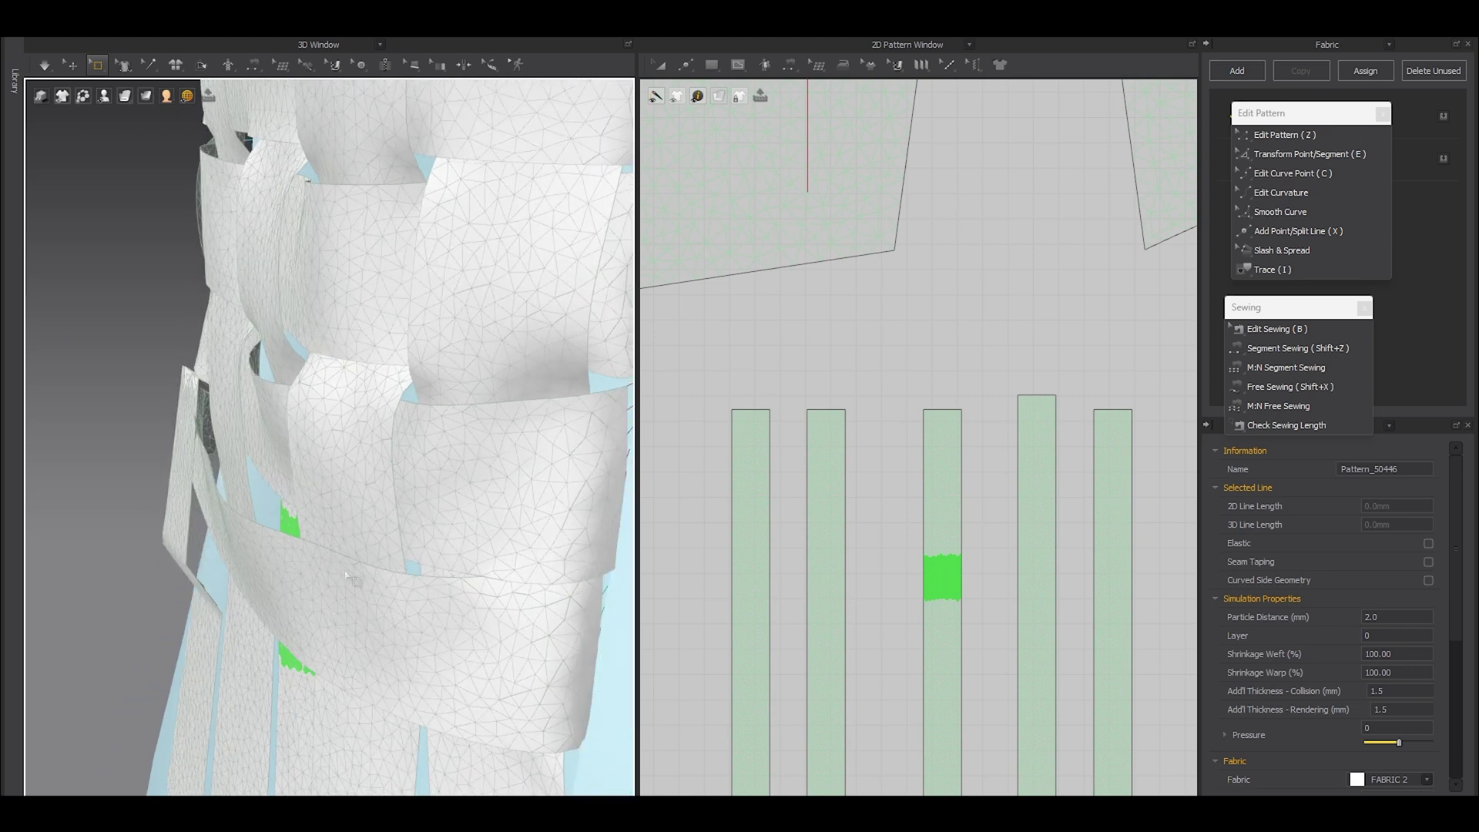
drag(289, 523, 202, 510)
right_drag(202, 510, 297, 521)
drag(337, 565, 351, 518)
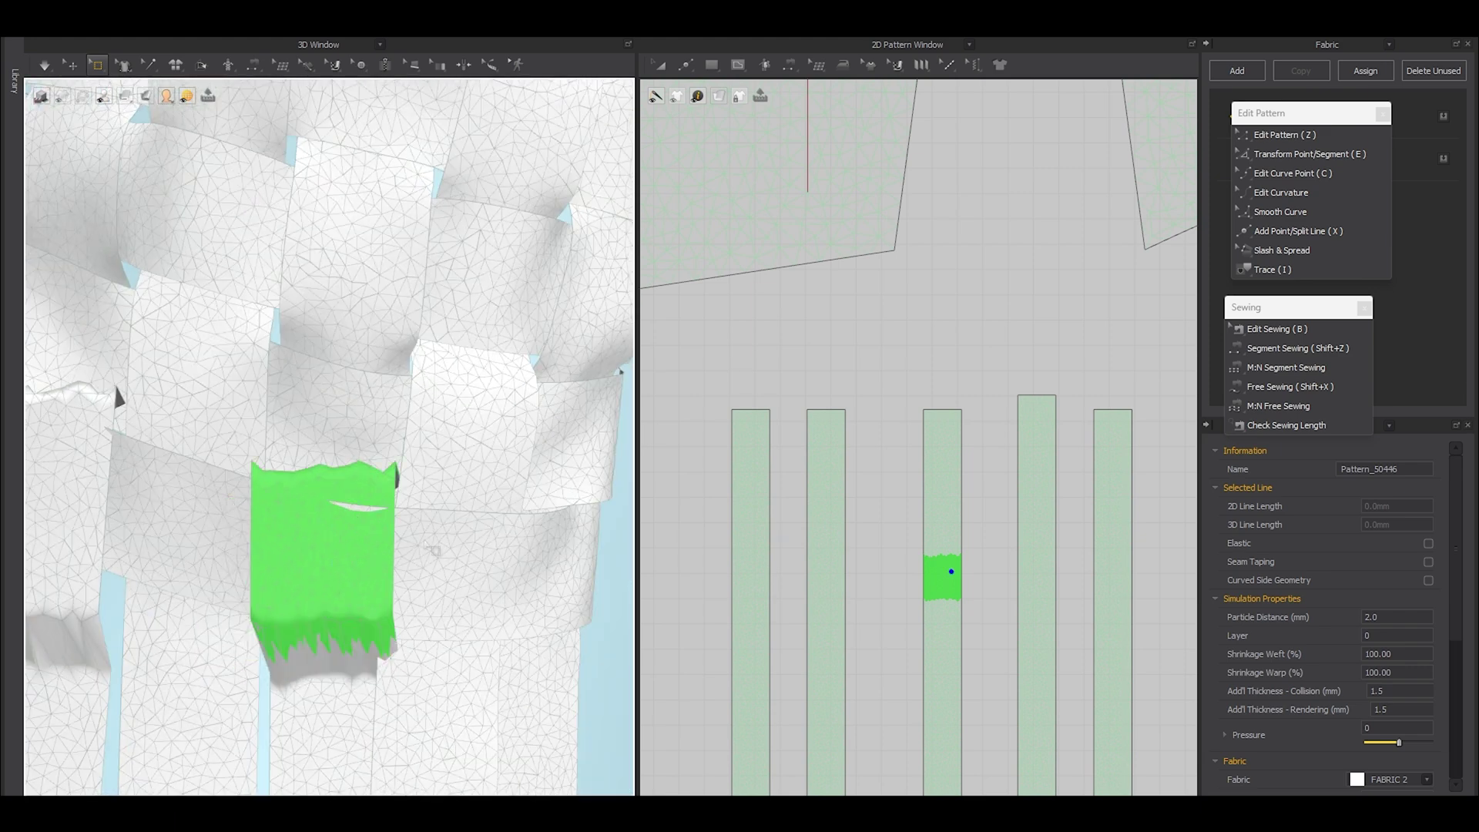
Step: Mesh-select the fifth hanging strip's section behind the fourth horizontal strip and pull it out in front
drag(1087, 551, 1140, 599)
right_drag(487, 615, 395, 669)
drag(1070, 513, 1162, 546)
scroll(349, 591, down, 5)
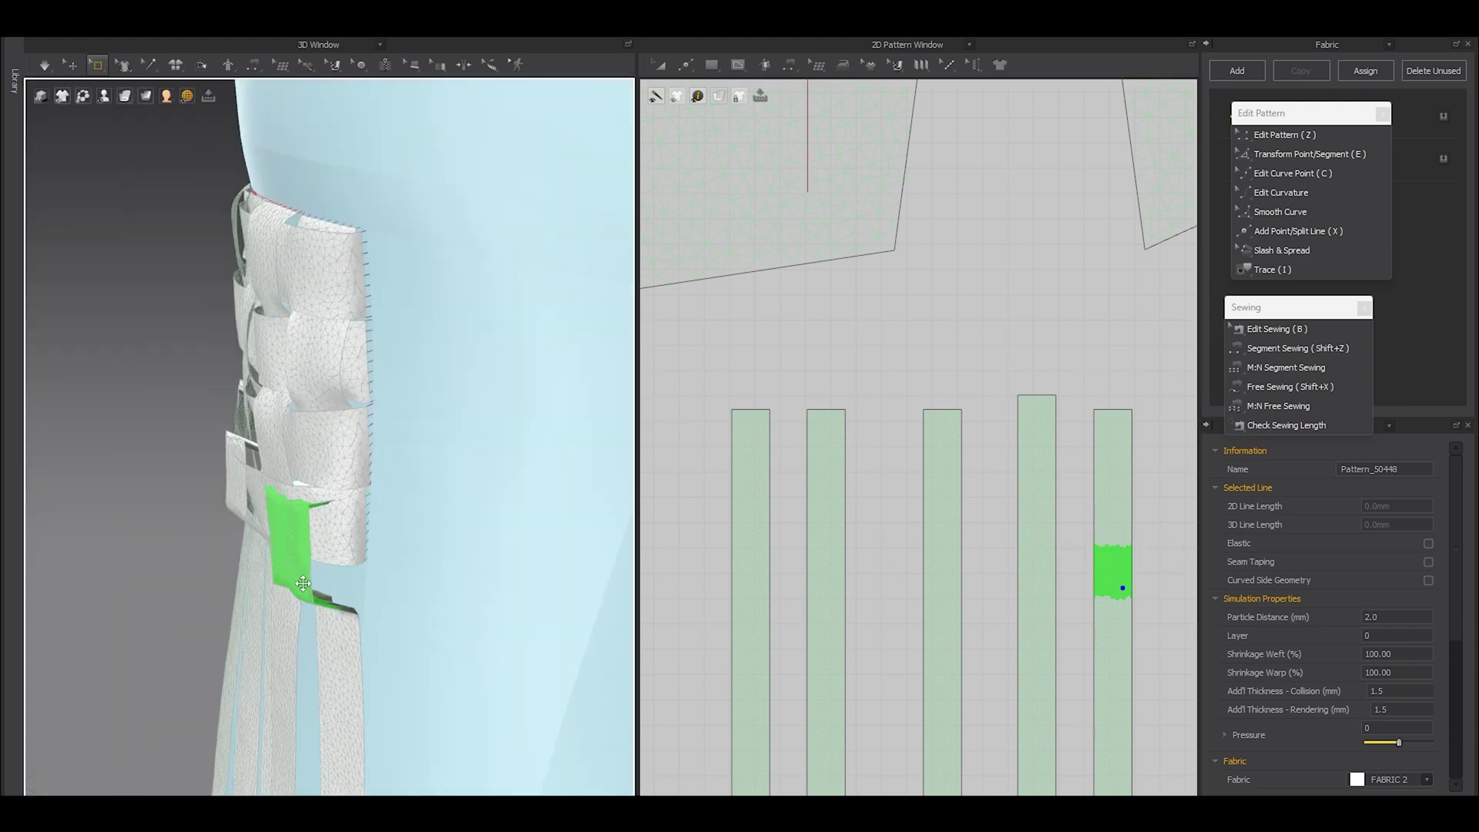
right_drag(303, 583, 397, 561)
drag(314, 534, 342, 514)
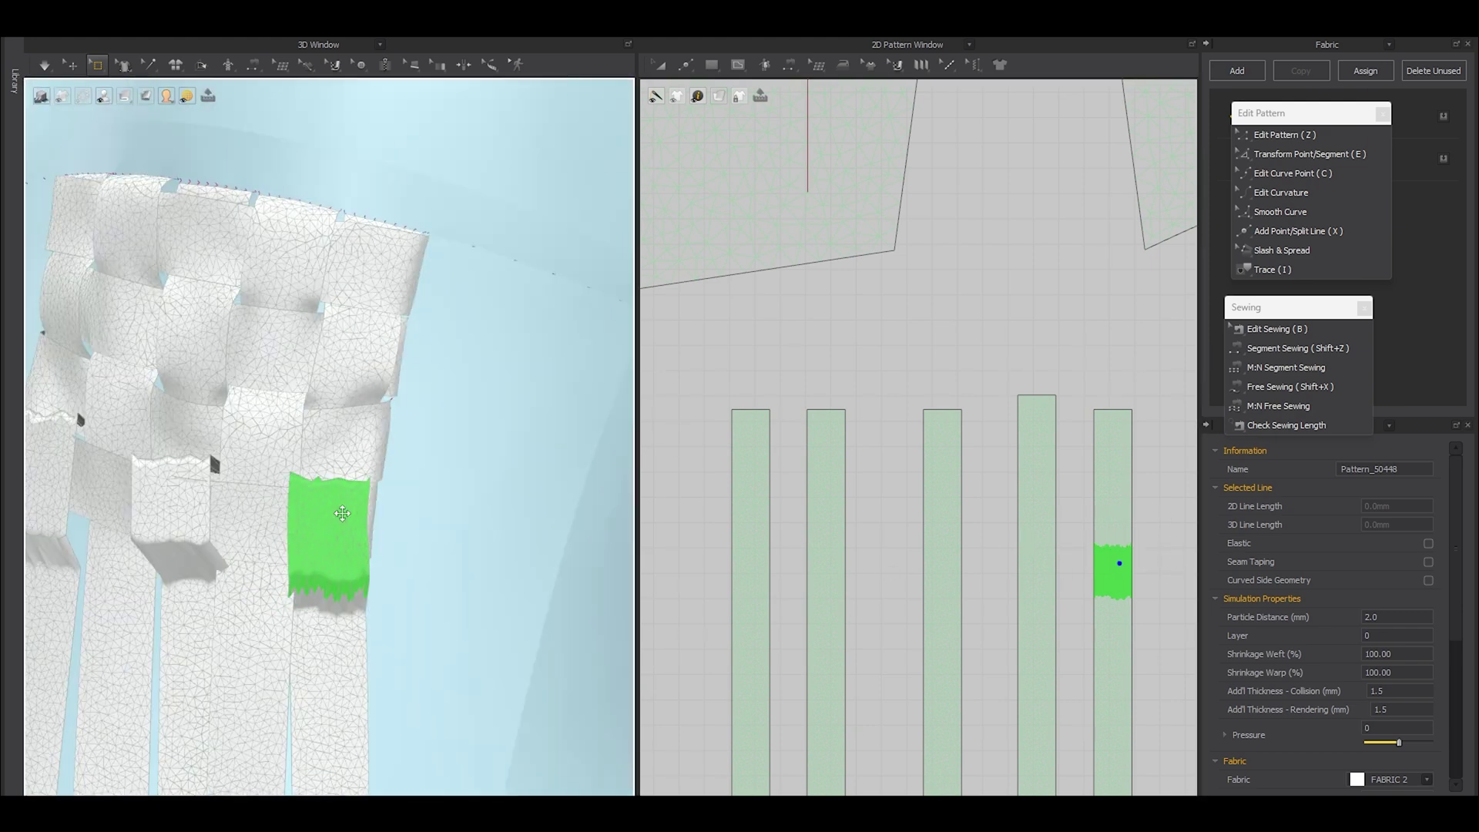
Step: Simulate the woven fourth row, pull the hanging strips below it to settle them, and stop the simulation
click(71, 66)
key(space)
drag(305, 507, 289, 514)
right_drag(292, 514, 337, 495)
right_drag(285, 599, 291, 538)
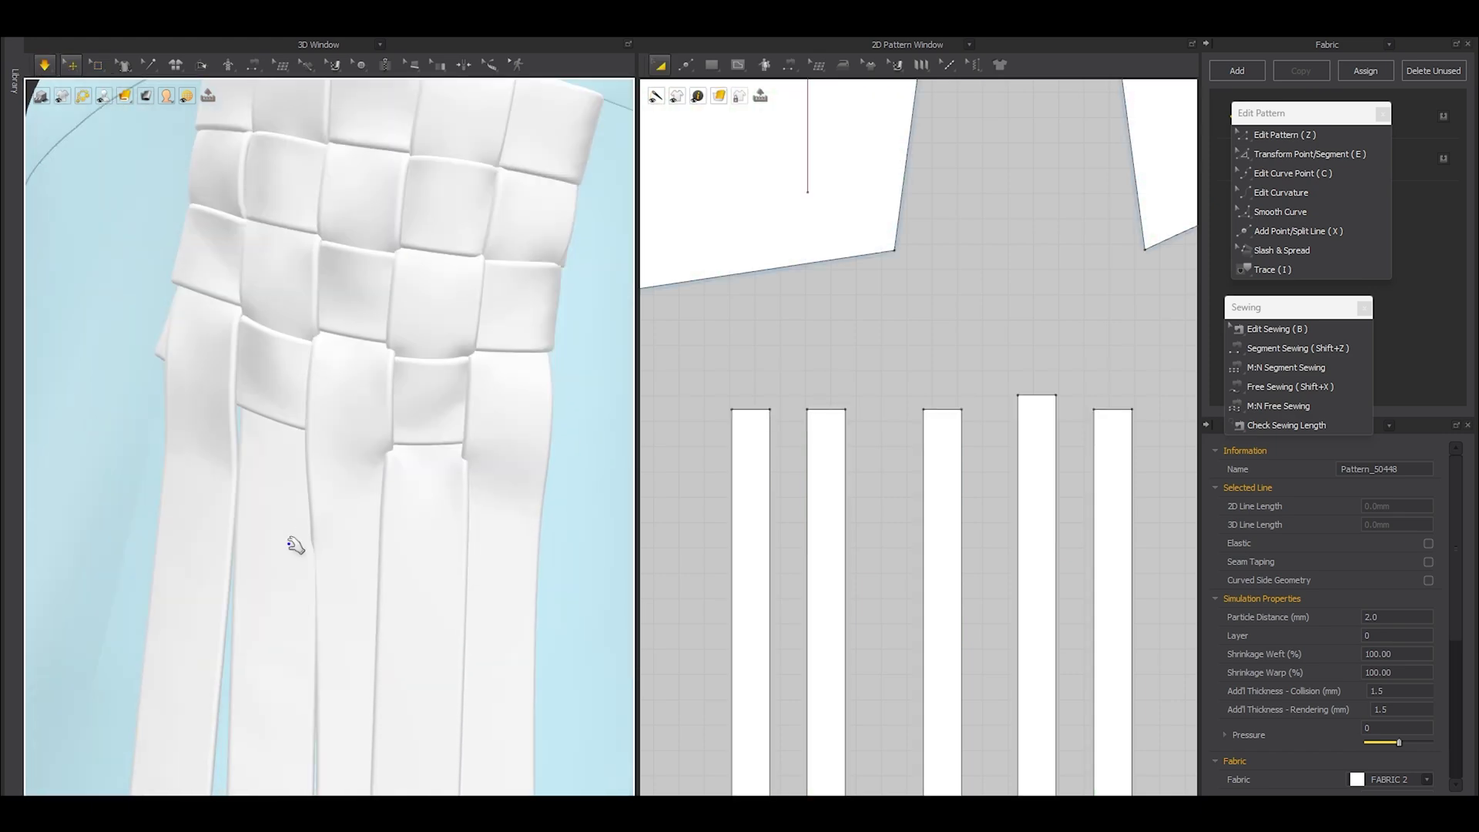
click(249, 593)
click(325, 608)
key(space)
Step: Duplicate the fourth horizontal strip below itself and sew the copy's short ends to the fifth 15 mm segments of the two internal lines
scroll(949, 446, down, 4)
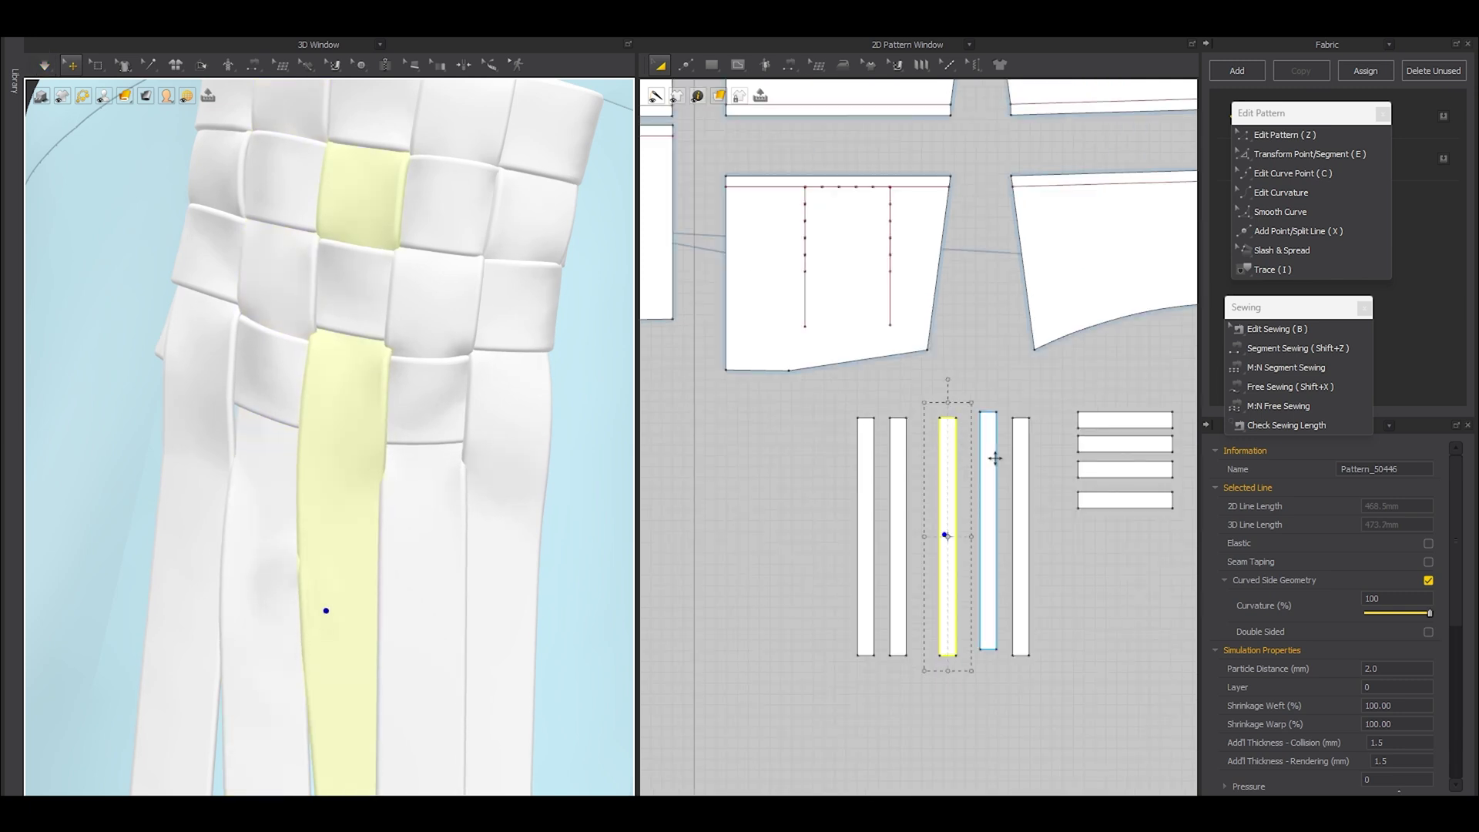
click(1089, 496)
middle_drag(1121, 524, 872, 517)
scroll(872, 520, down, 1)
scroll(872, 522, up, 3)
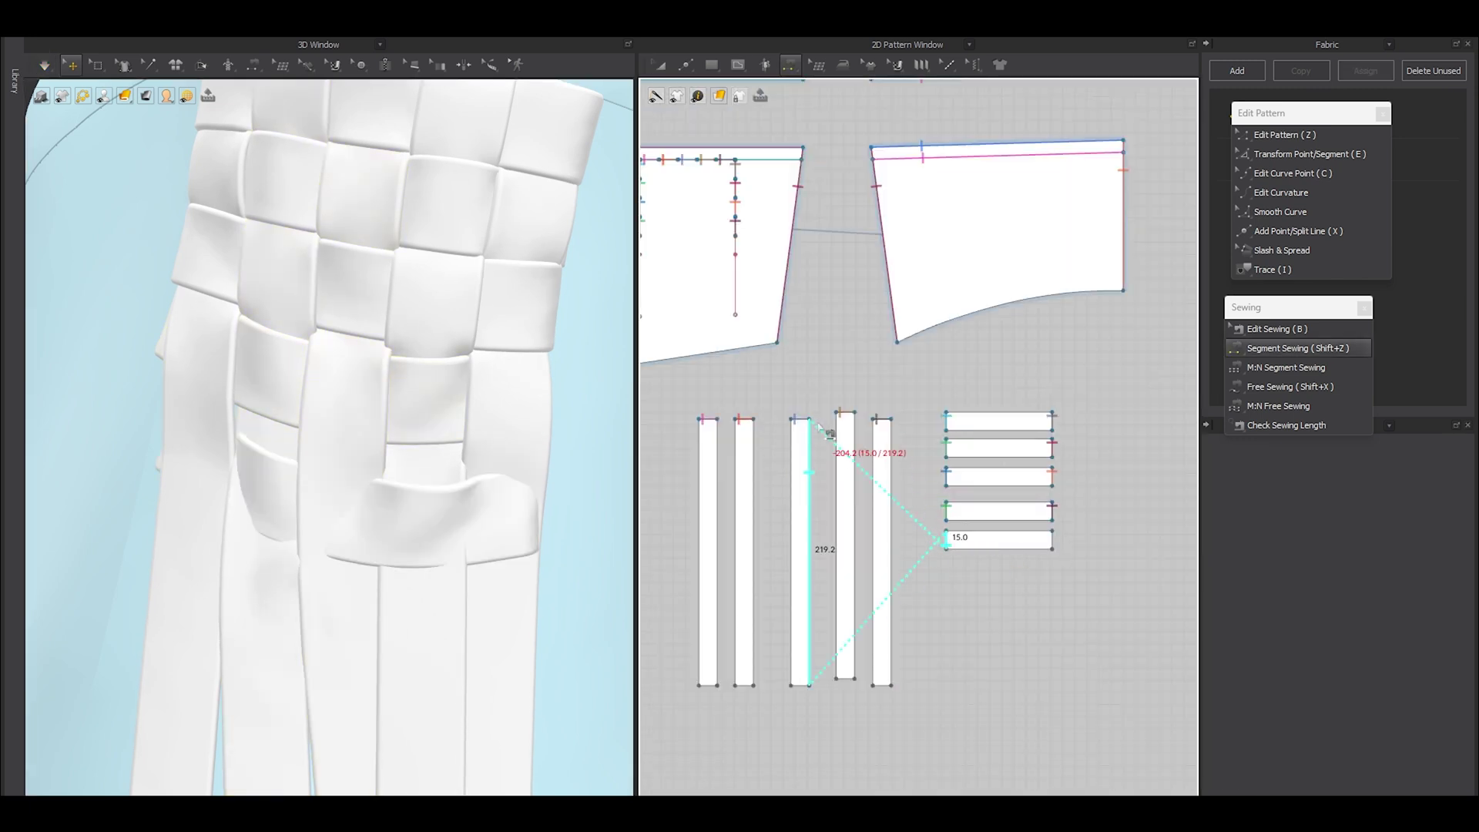
middle_drag(720, 327, 896, 384)
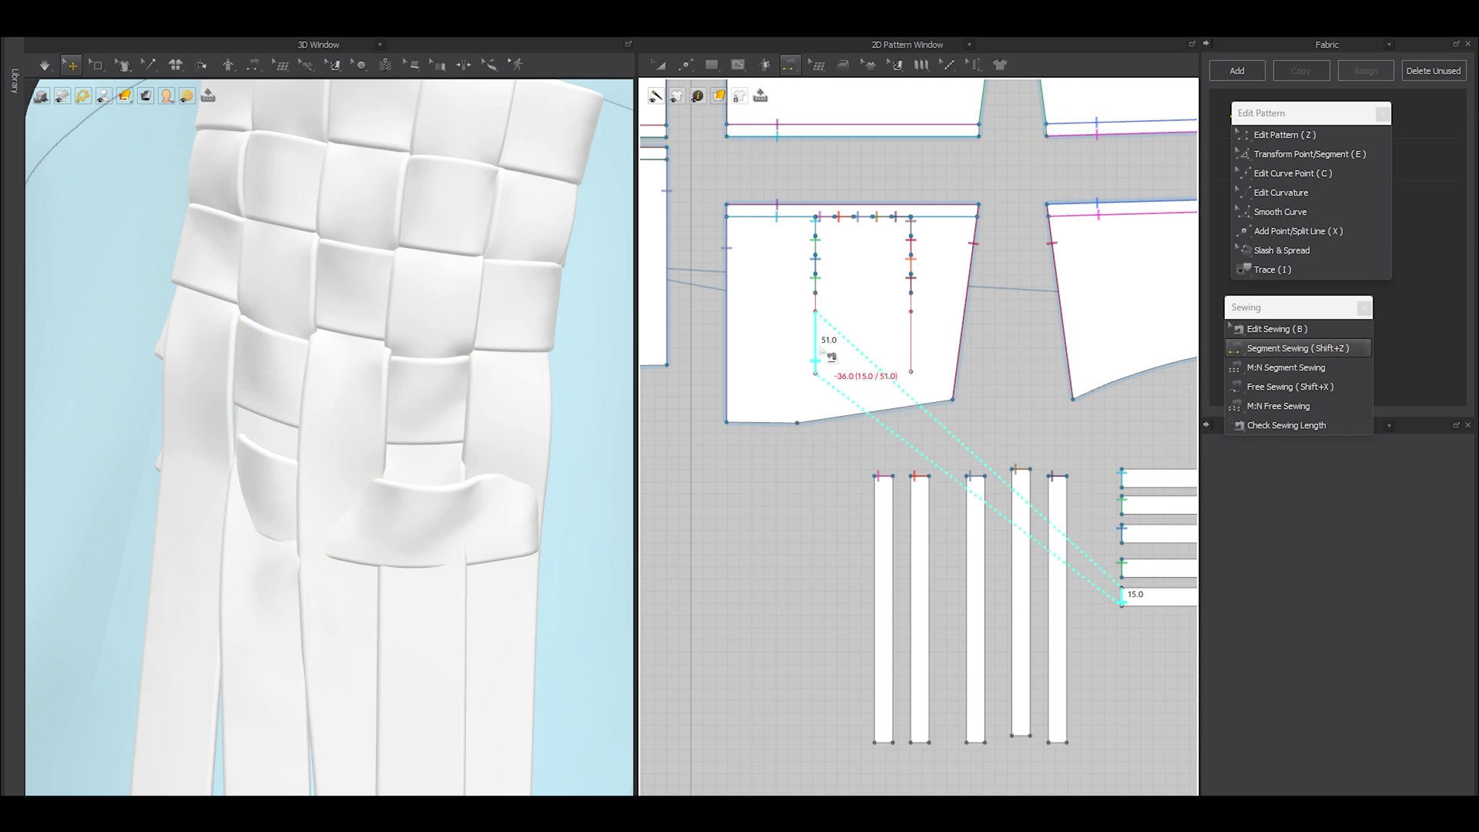
middle_drag(999, 448, 784, 409)
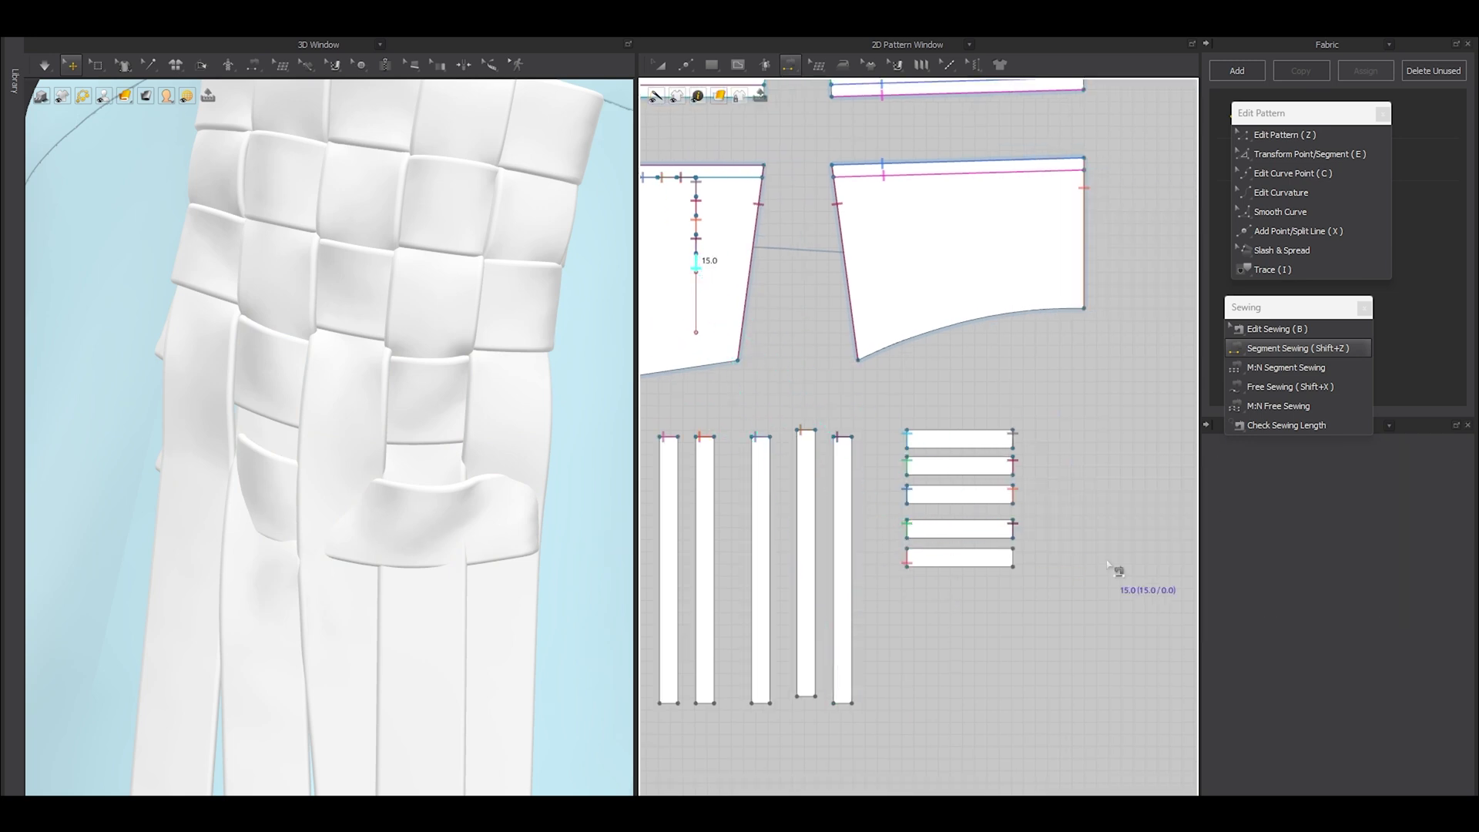
click(1015, 565)
Step: Select the fifth horizontal strip and move it into position across the front of the hanging strips, just below the fourth row
key(a)
click(961, 557)
scroll(436, 530, down, 2)
right_drag(436, 530, 314, 531)
drag(314, 531, 269, 531)
right_drag(268, 530, 421, 516)
drag(335, 533, 321, 493)
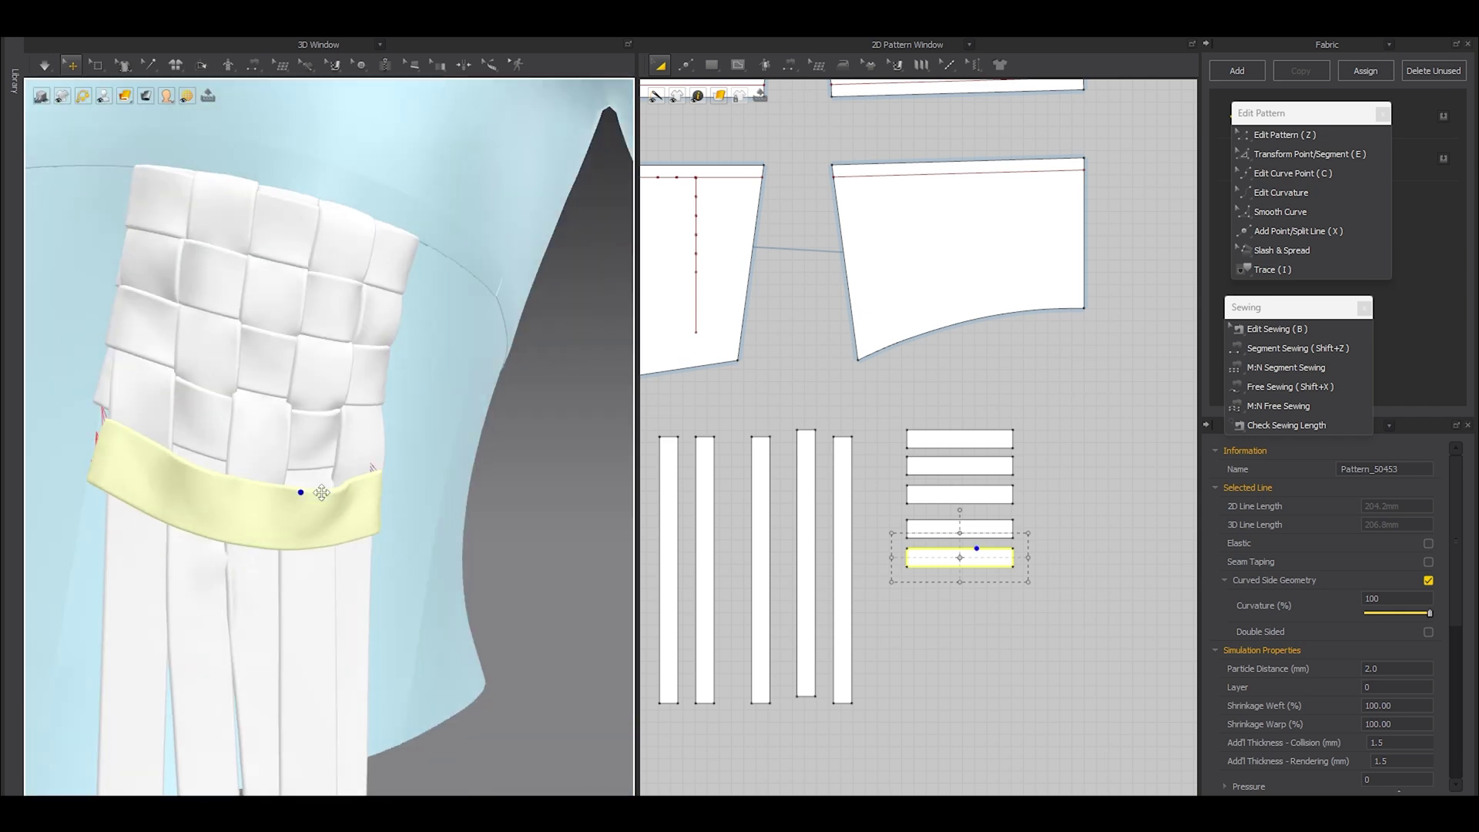
Step: Simulate the fifth horizontal strip, pull it and the hanging strips below it to settle them, and stop the simulation
key(space)
right_drag(334, 501, 307, 568)
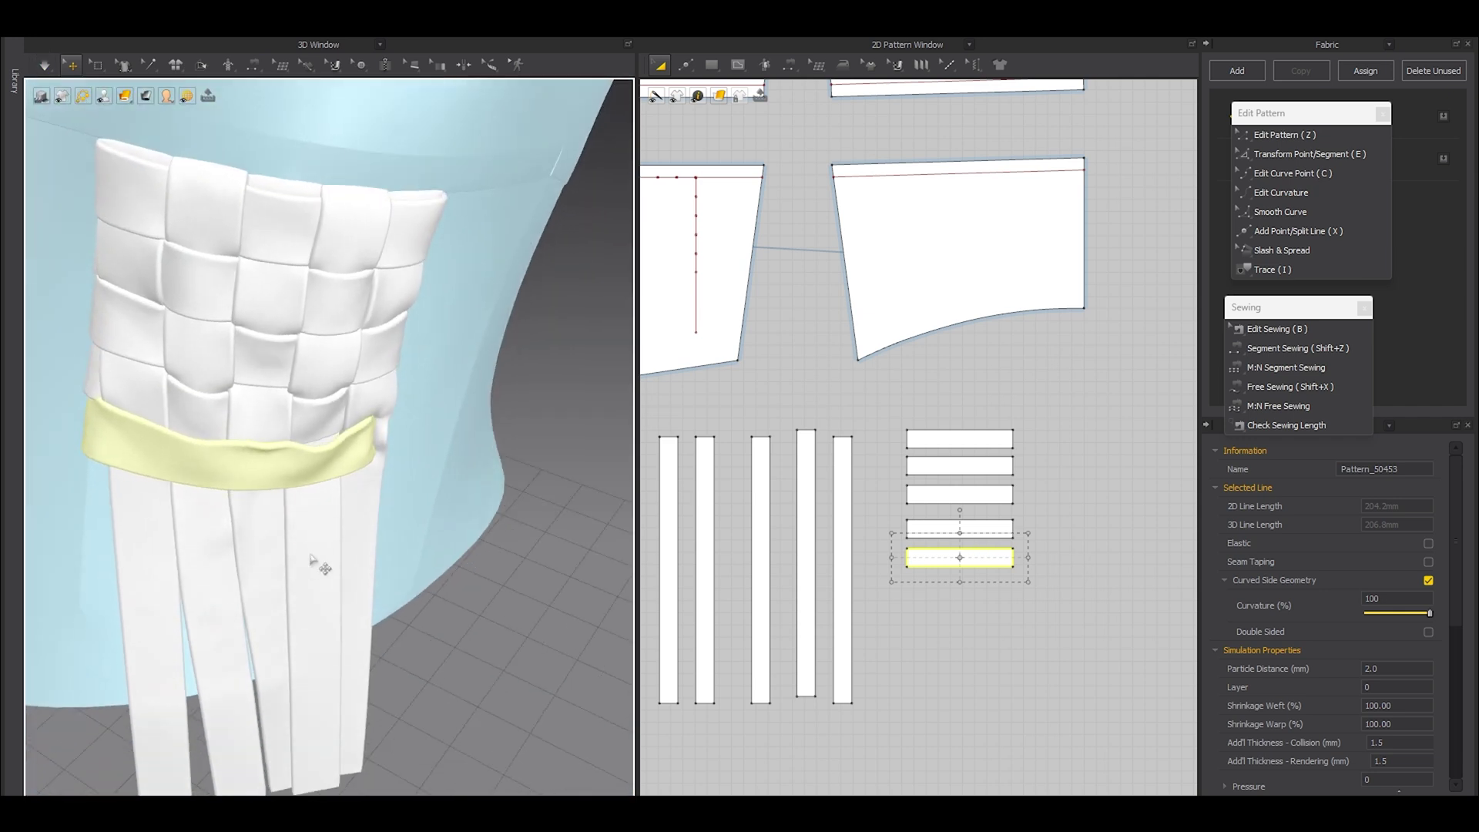
drag(315, 467, 336, 475)
right_drag(340, 476, 309, 527)
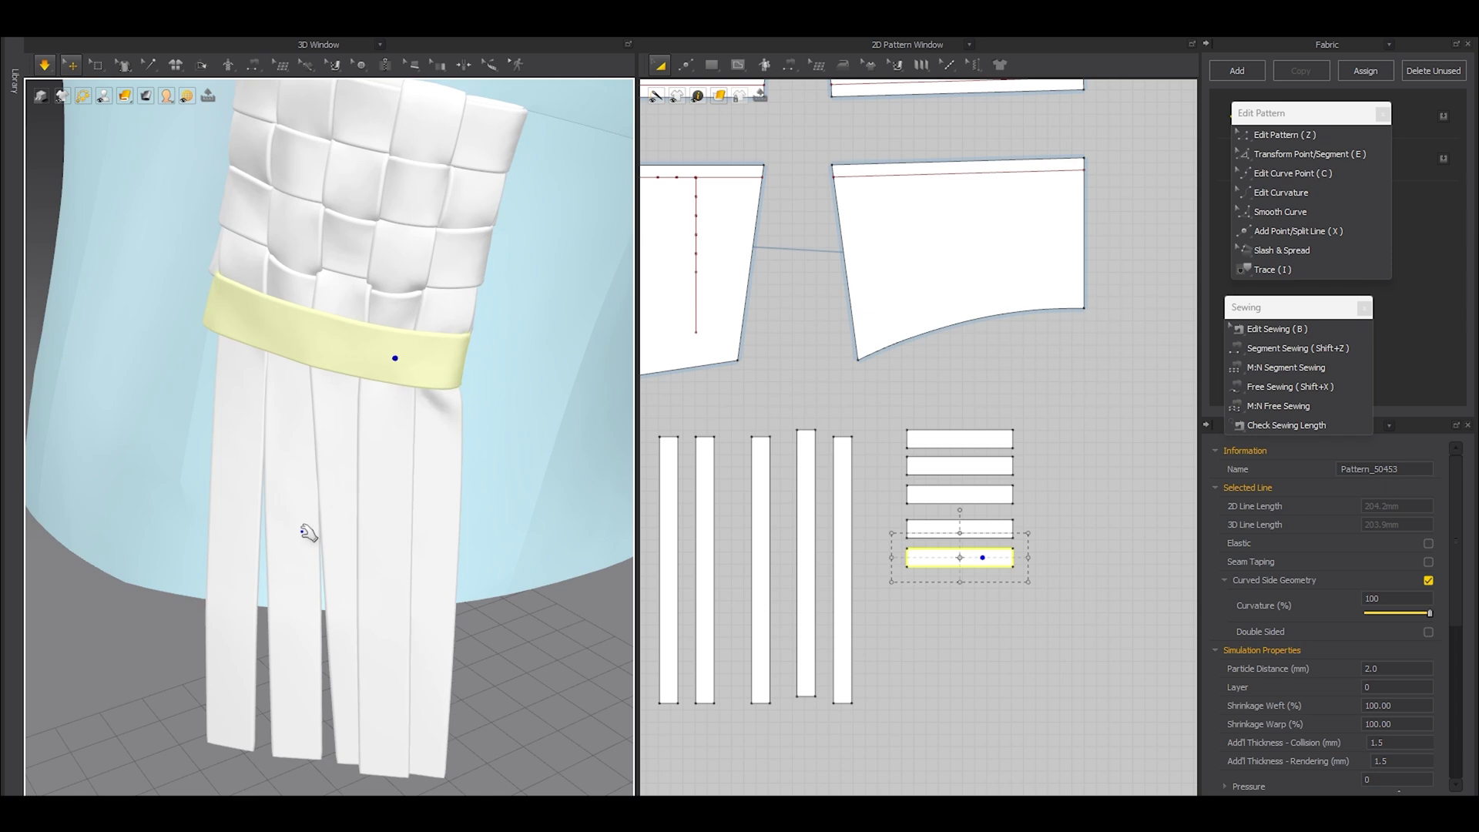
drag(209, 571, 191, 573)
drag(279, 578, 229, 593)
drag(328, 605, 289, 608)
drag(381, 622, 346, 633)
key(space)
Step: Select the second and fourth hanging strips to locate their pieces in the 2D pattern
scroll(271, 408, up, 5)
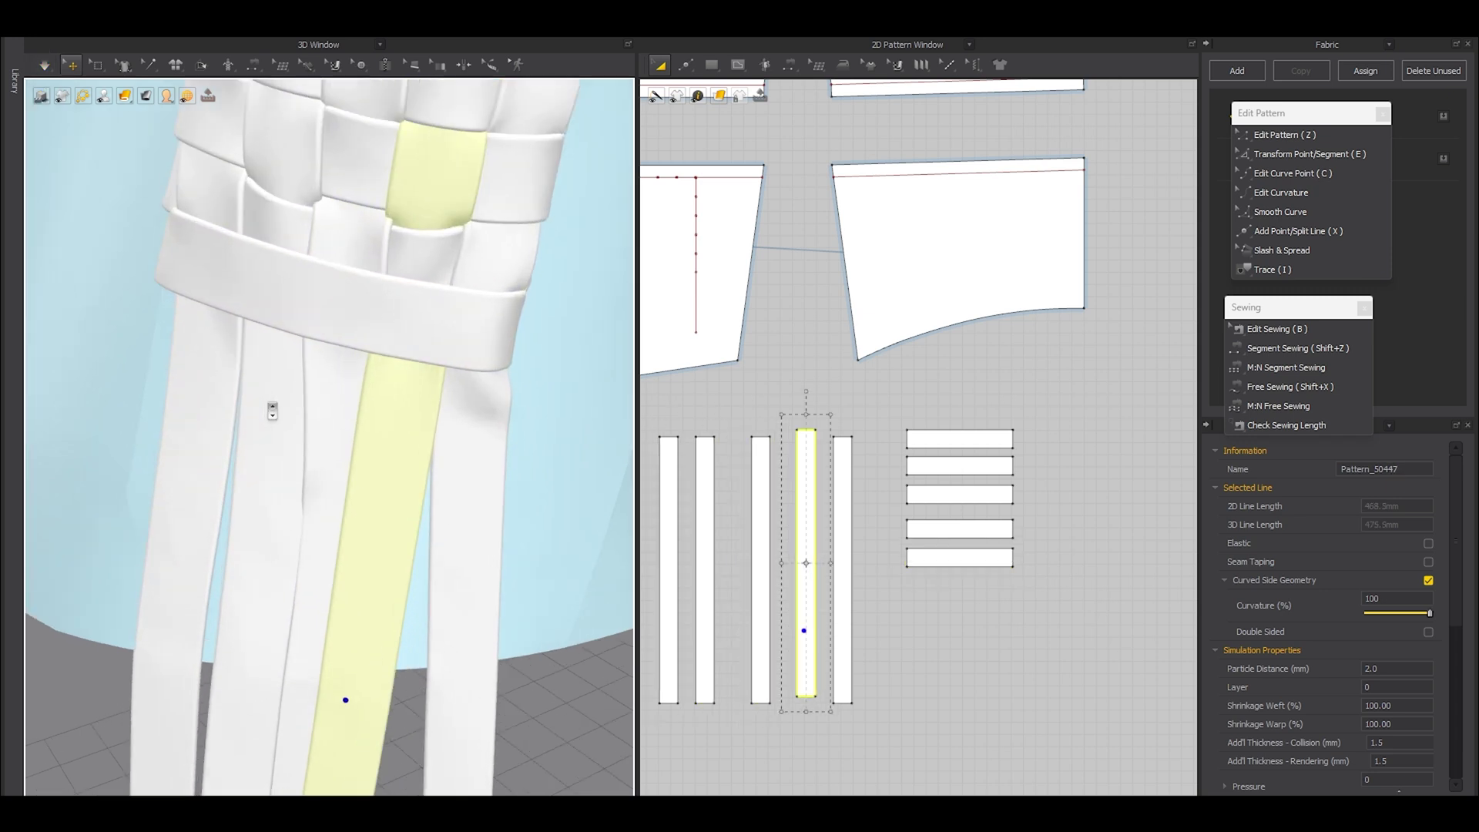
middle_drag(274, 396, 382, 554)
click(269, 480)
scroll(308, 524, down, 4)
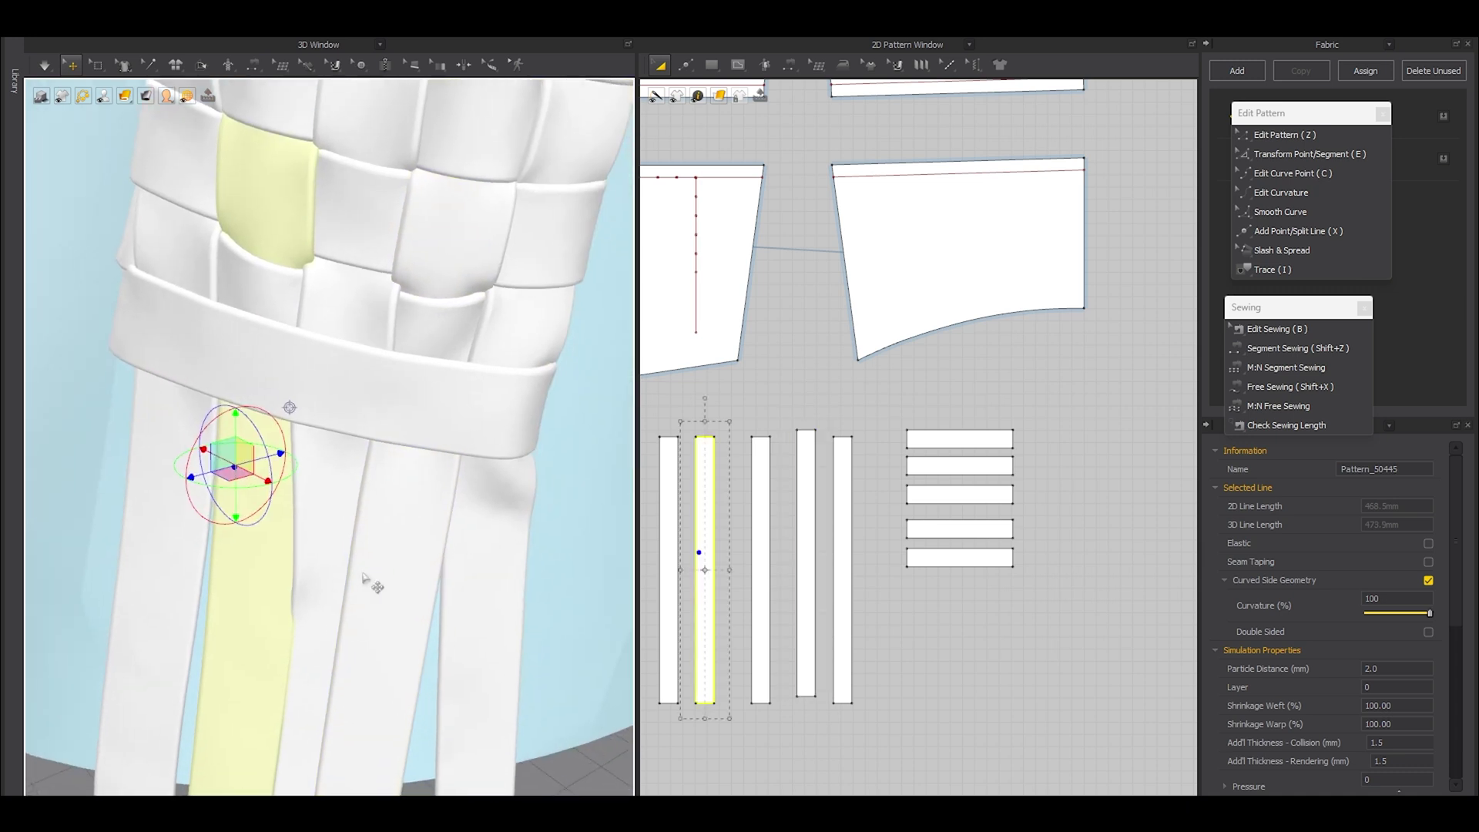
scroll(803, 510, up, 5)
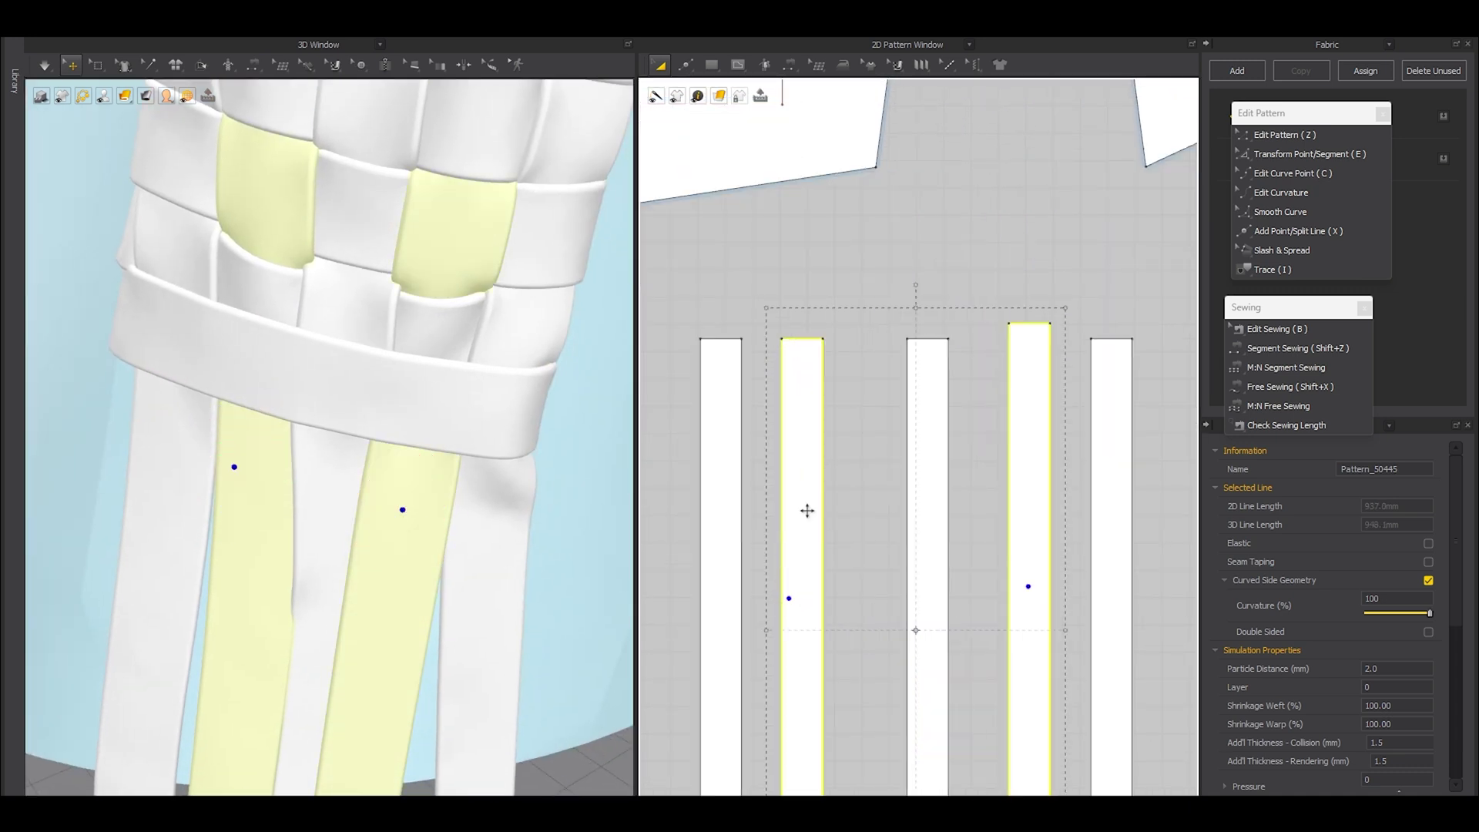
Step: Mesh-select the second hanging strip's section behind the fifth horizontal strip and pull it out in front
click(98, 64)
drag(777, 548, 832, 614)
right_drag(308, 446, 297, 485)
shift+drag(773, 531, 835, 577)
right_drag(231, 447, 186, 503)
scroll(220, 491, up, 4)
scroll(209, 493, down, 2)
scroll(187, 503, down, 5)
drag(243, 467, 259, 443)
drag(264, 373, 269, 381)
right_drag(324, 439, 265, 416)
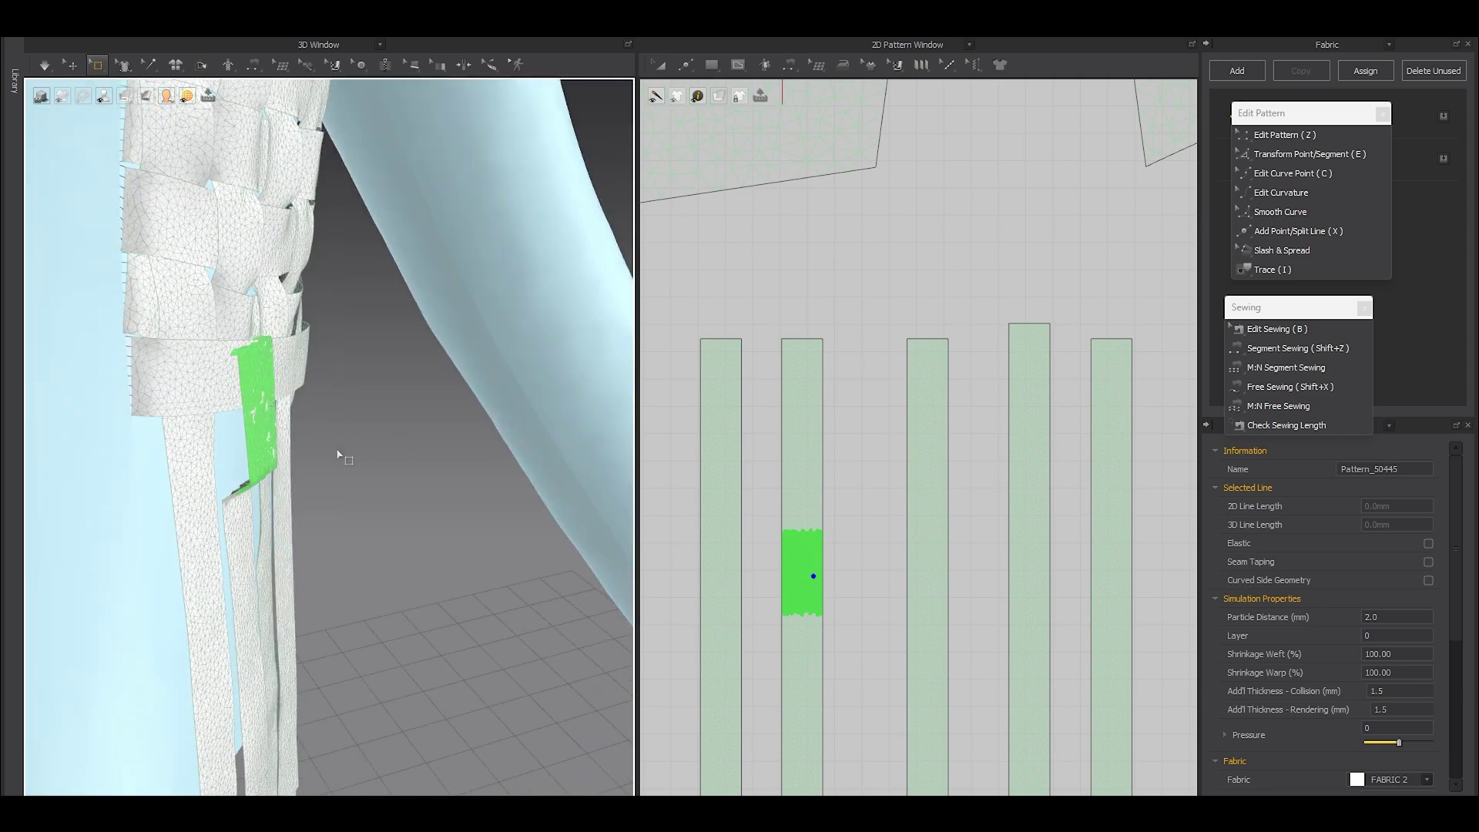
right_drag(338, 454, 275, 406)
Step: Mesh-select the fourth hanging strip's section behind the fifth horizontal strip and move it out in front
middle_drag(1011, 555, 932, 516)
drag(914, 487, 986, 562)
right_drag(408, 482, 316, 457)
drag(922, 467, 960, 495)
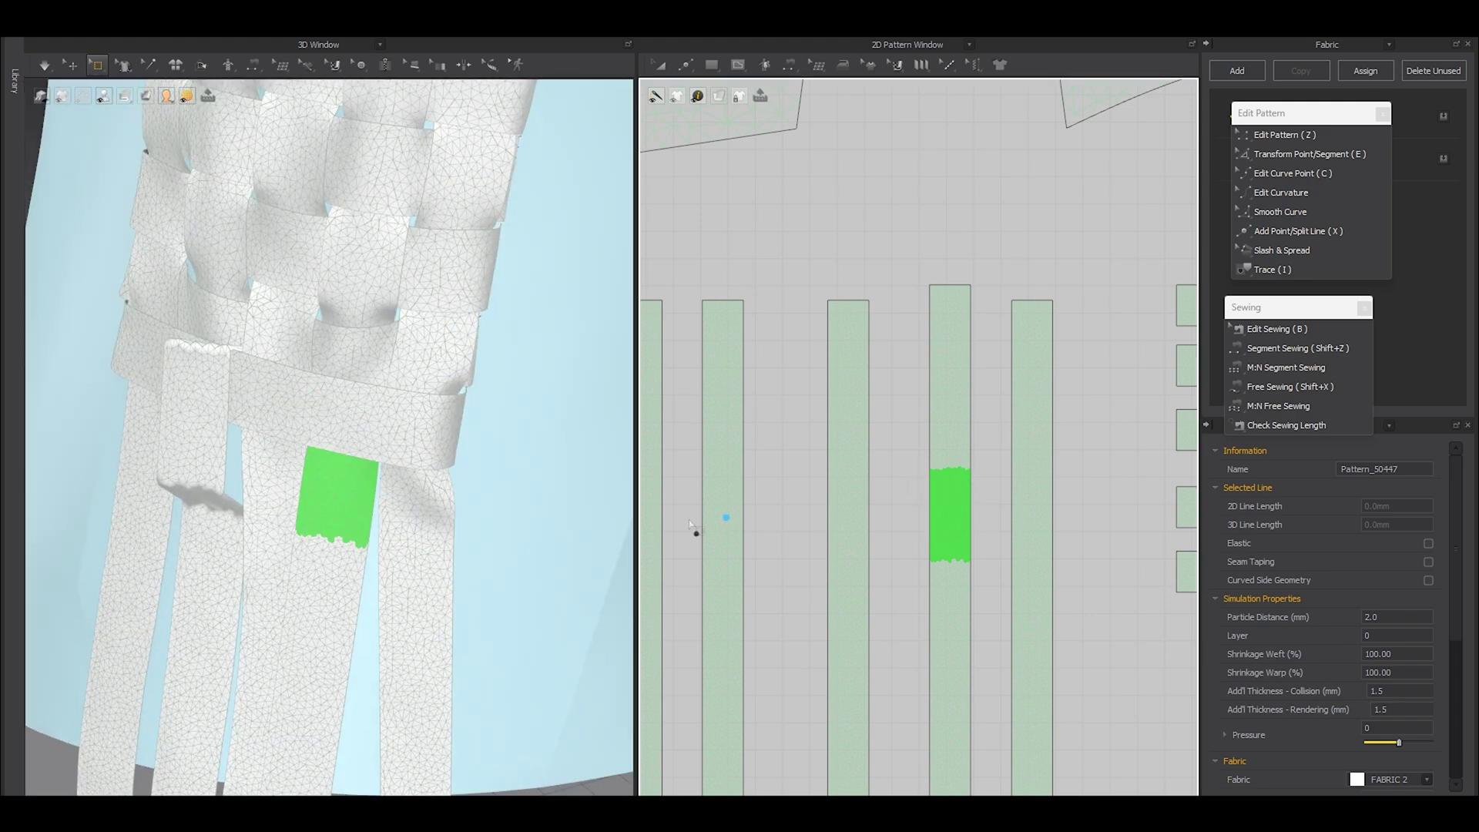
right_drag(463, 523, 309, 519)
drag(294, 502, 286, 506)
right_drag(370, 524, 384, 498)
key(ctrl+z)
click(409, 509)
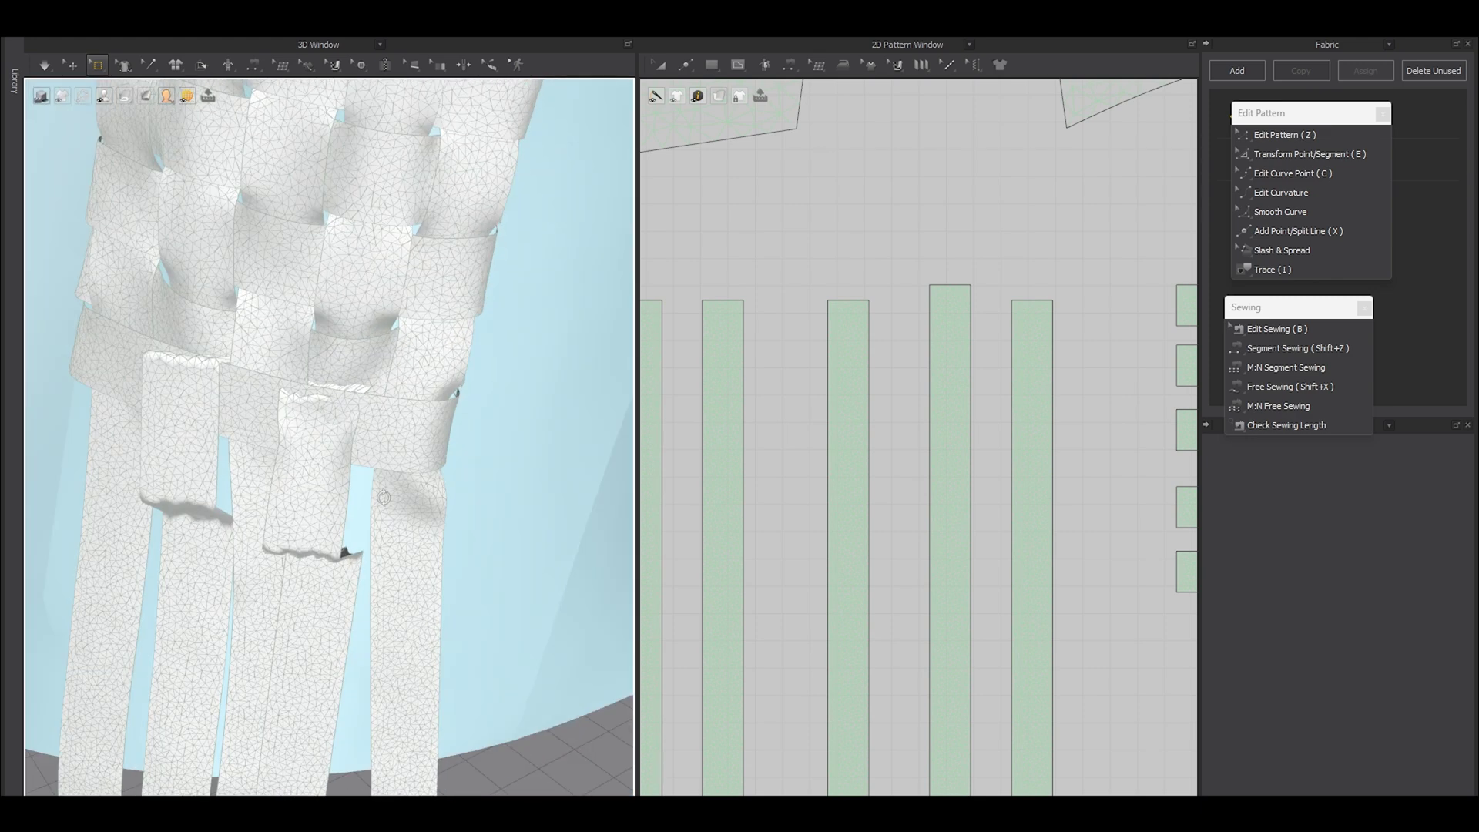
Step: Reselect the fourth hanging strip's section at the fifth row and pull it farther away from the horizontal strip
drag(368, 569, 256, 420)
shift+drag(362, 431, 266, 402)
right_drag(362, 493, 339, 495)
drag(300, 497, 334, 483)
right_drag(339, 500, 266, 490)
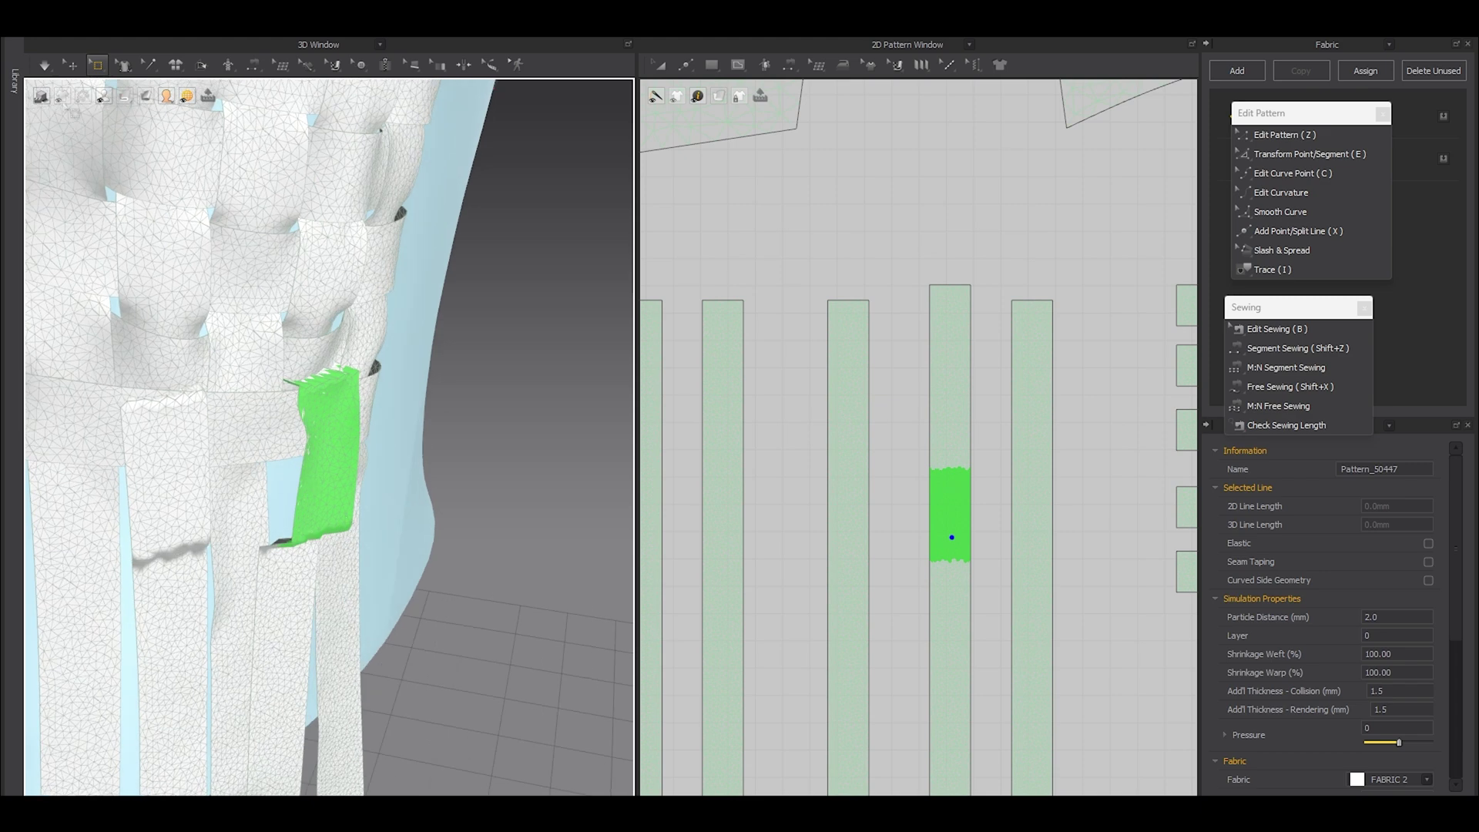
Step: Try simulating the woven fifth row, inspect the fourth hanging strip's crossing, and undo the simulation
click(70, 66)
key(space)
right_drag(443, 405, 460, 440)
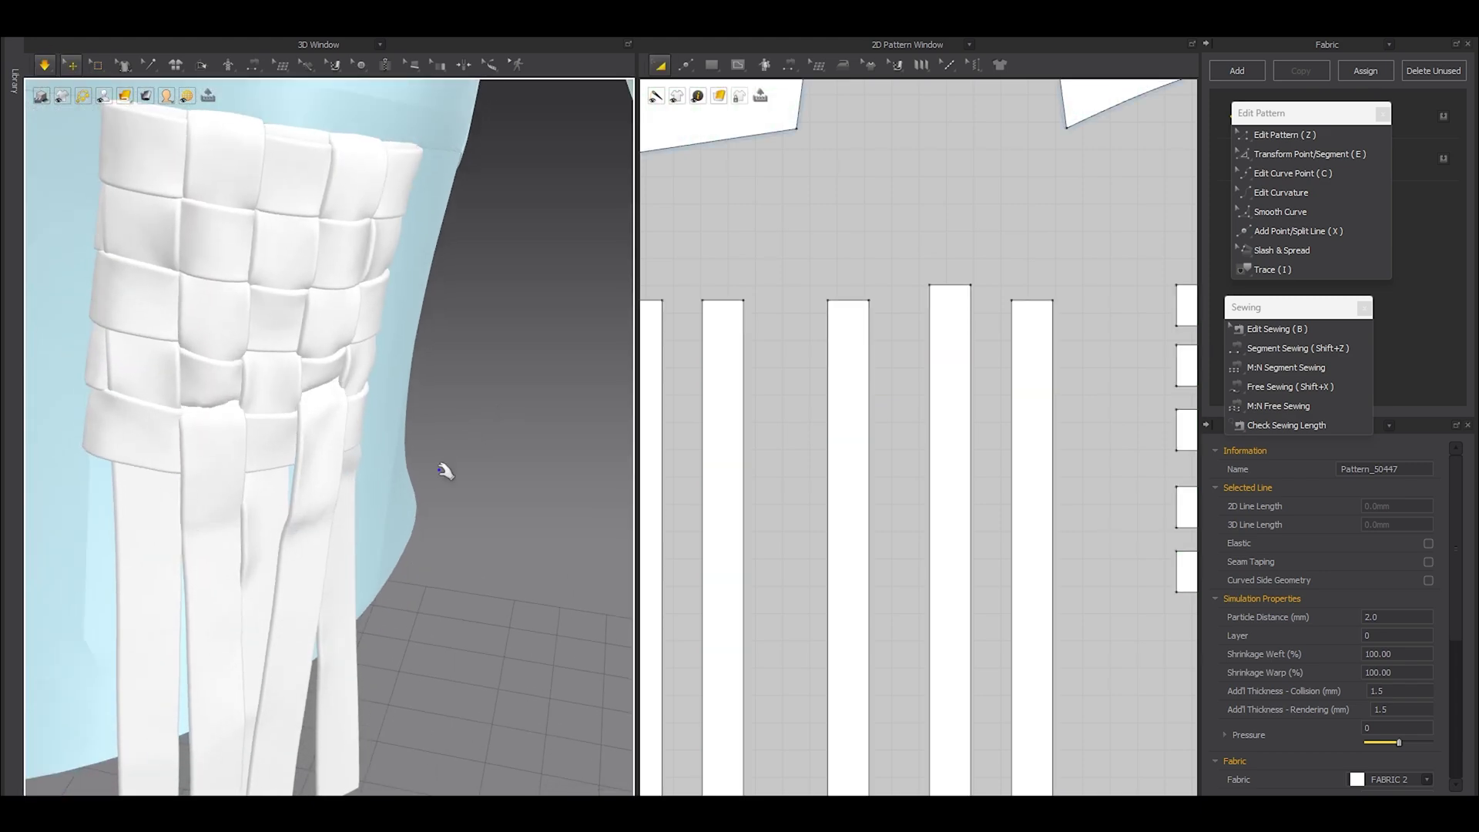
scroll(344, 465, up, 5)
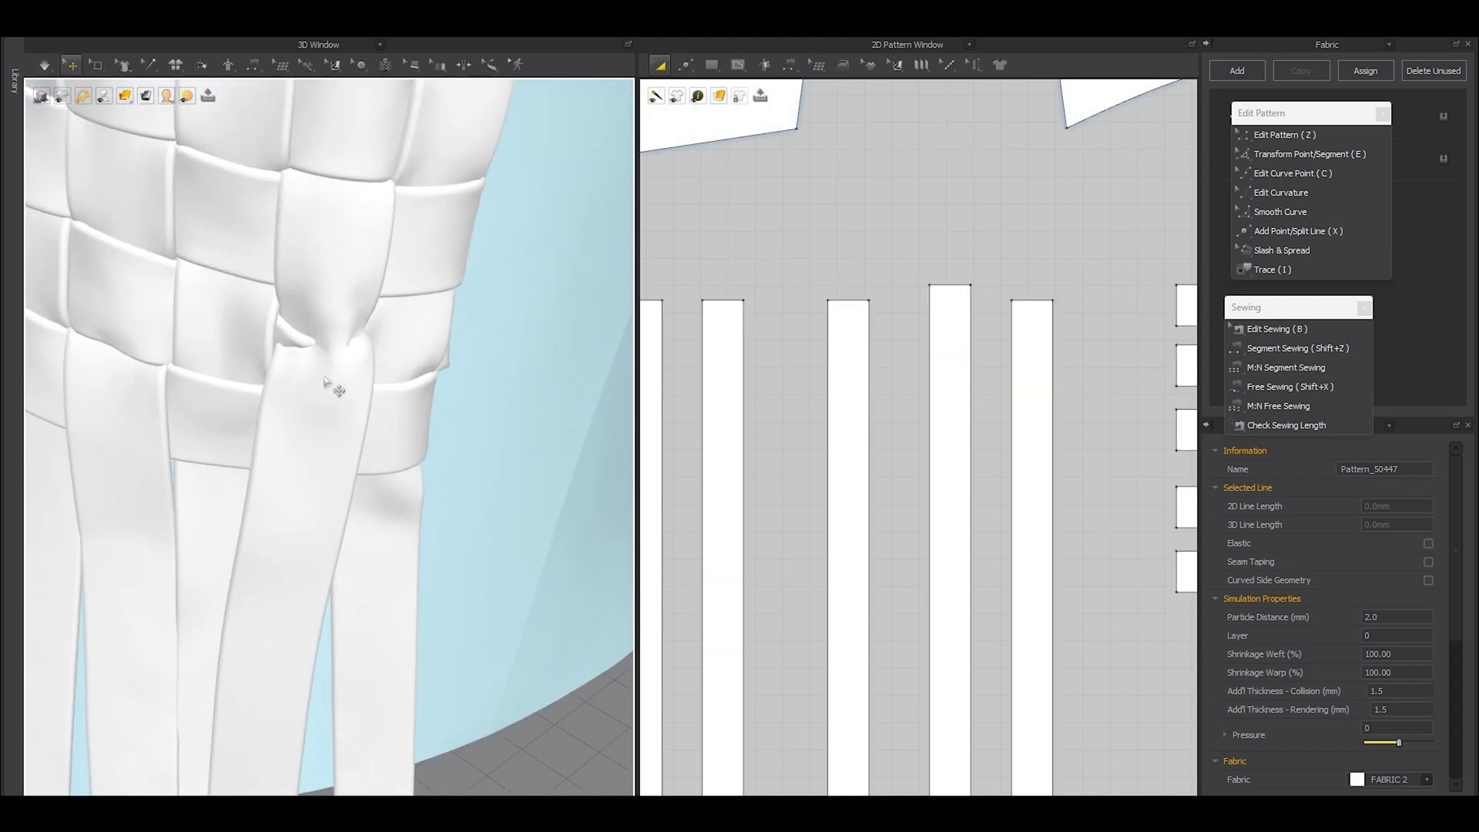
click(302, 344)
right_drag(324, 423, 282, 414)
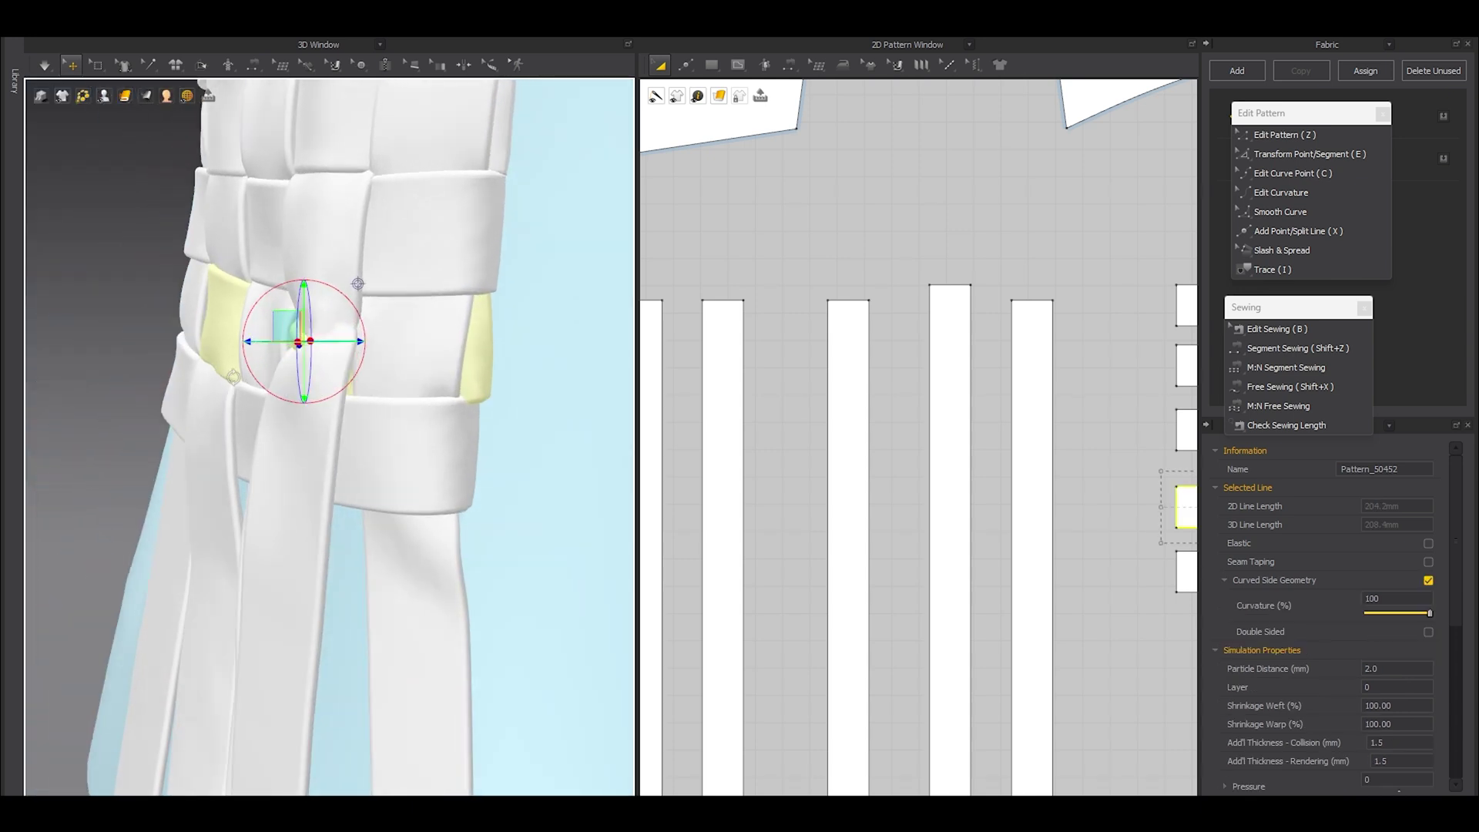
key(ctrl+z)
key(ctrl+z)
Step: Mesh-select a short band of the fourth hanging strip between the fourth and fifth rows and reposition it
right_drag(336, 458, 399, 456)
click(97, 66)
click(140, 115)
drag(279, 363, 358, 411)
drag(921, 471, 957, 486)
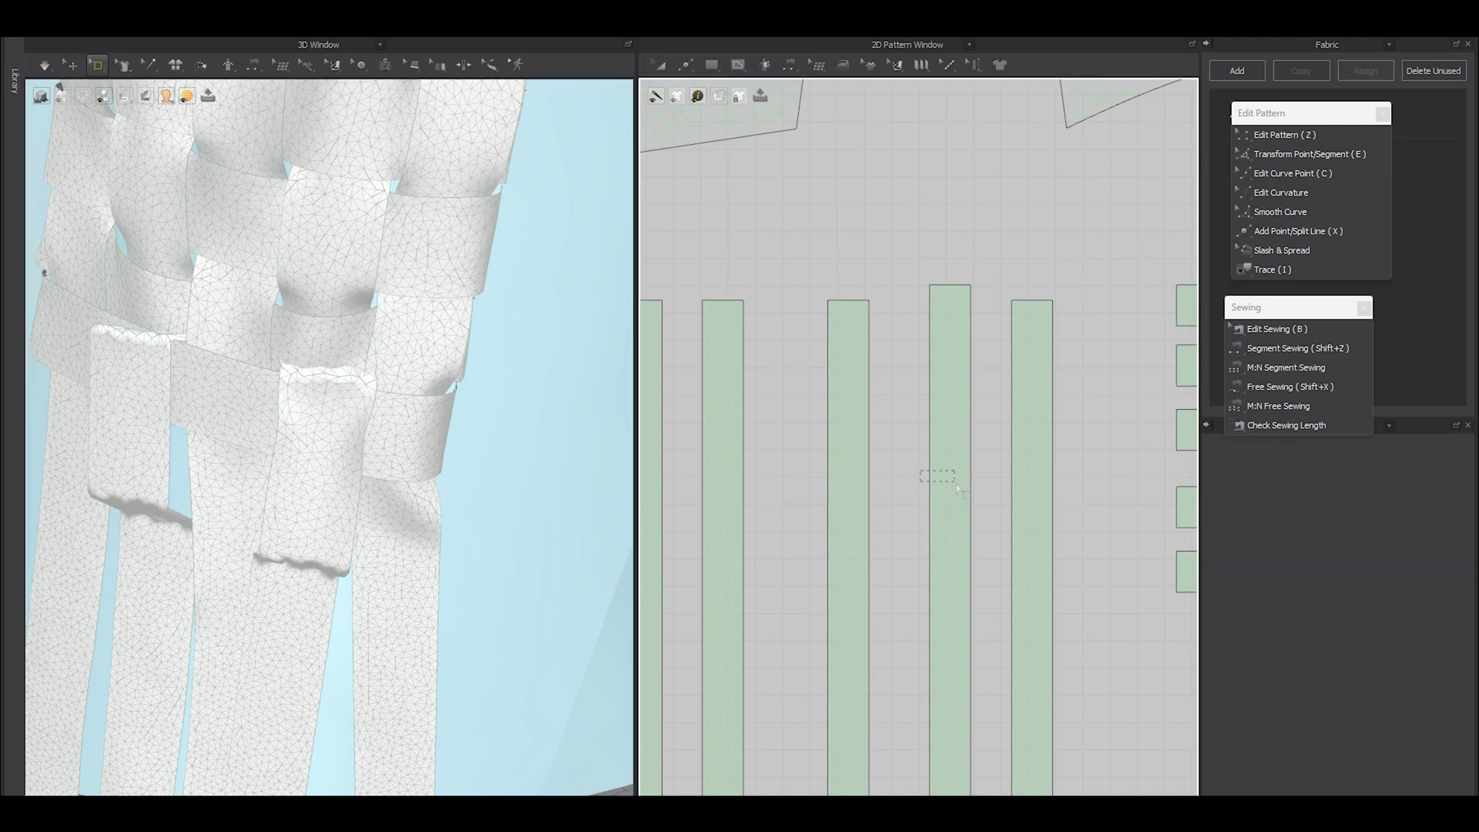
right_drag(420, 493, 327, 496)
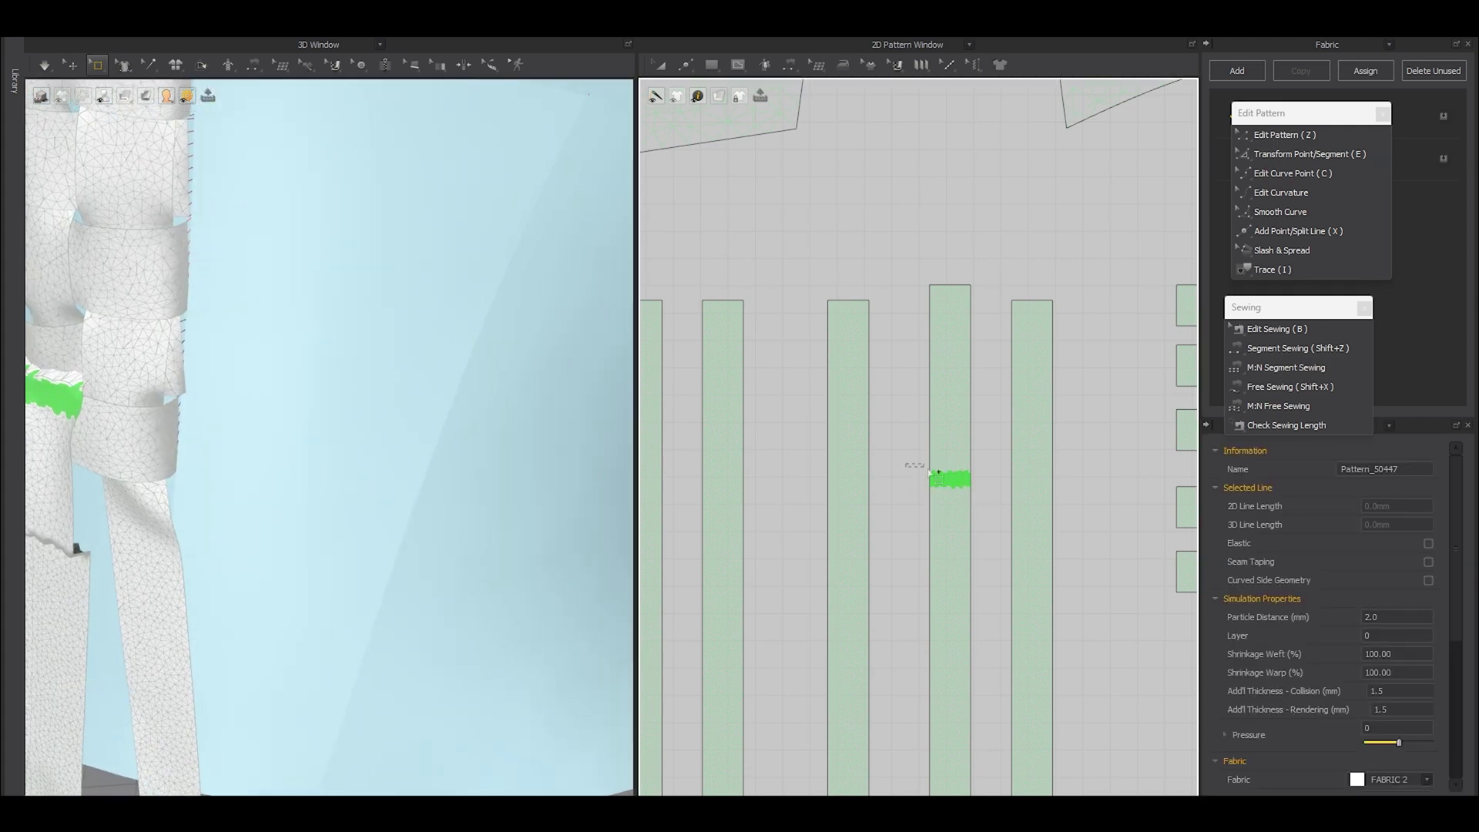
right_drag(138, 472, 369, 563)
scroll(379, 545, up, 3)
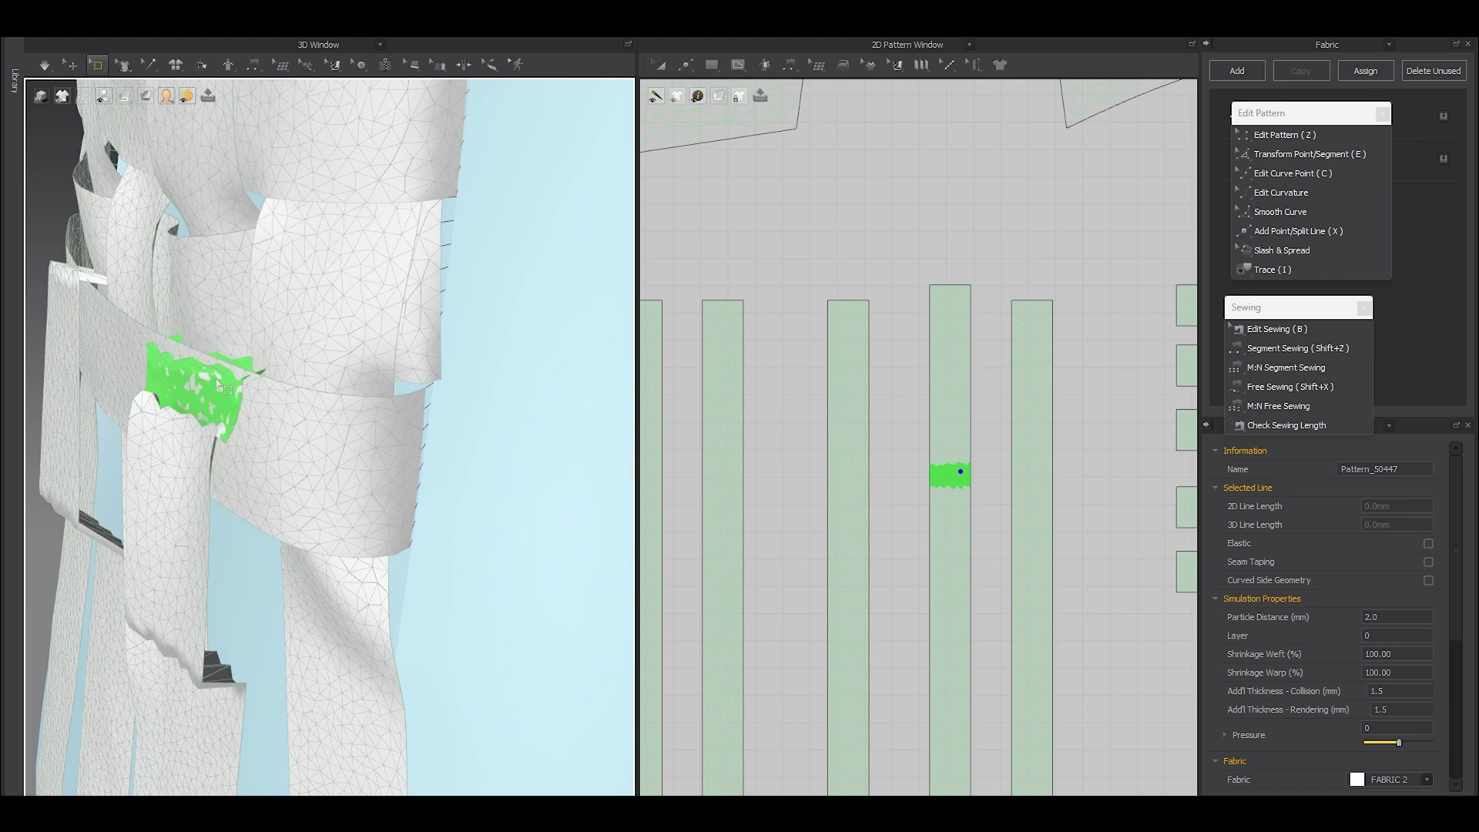
key(space)
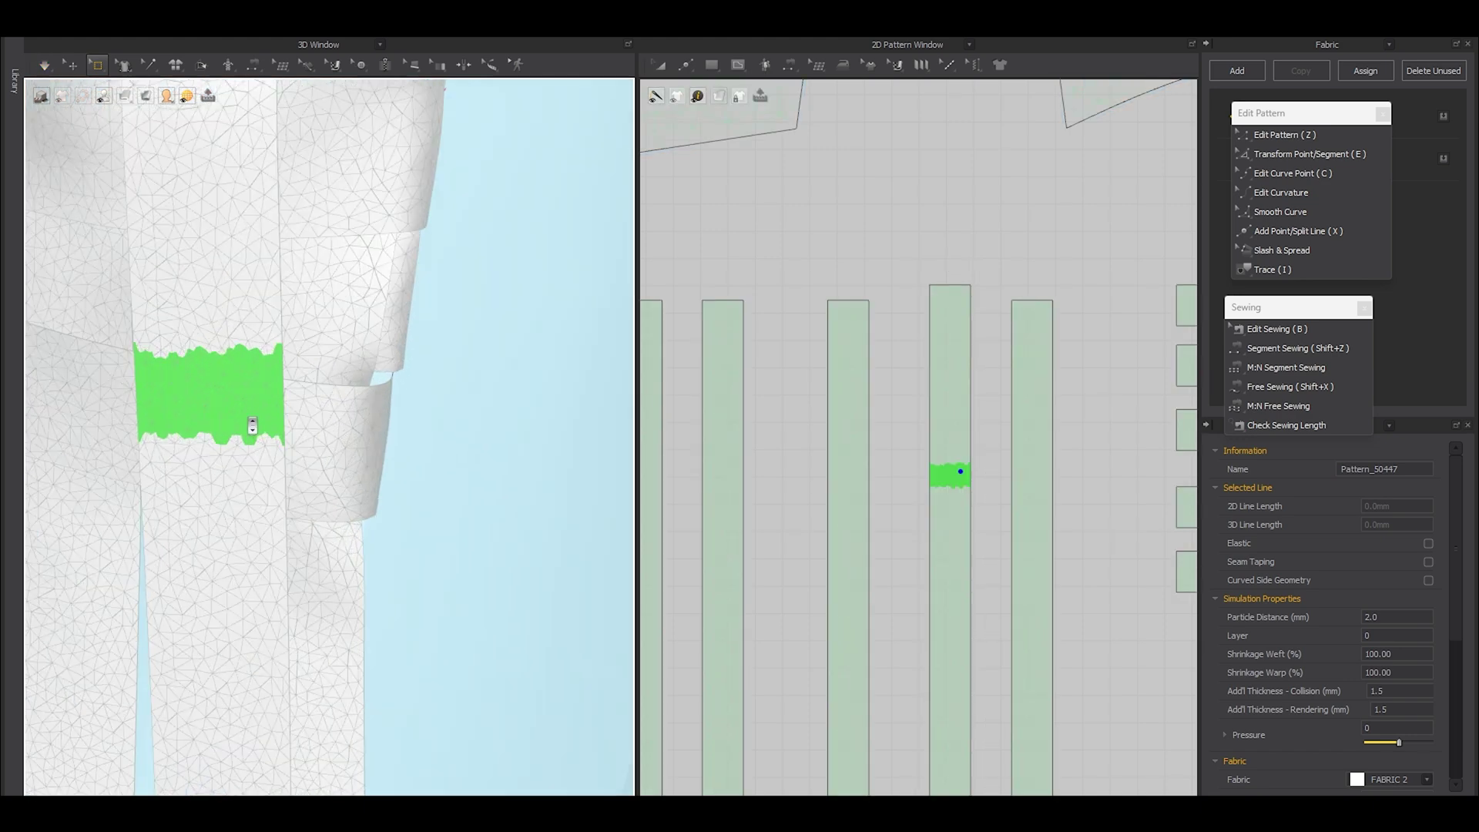
Step: Mesh-select the fourth hanging strip's section at the fourth row and push it back behind the horizontal strip
scroll(246, 430, down, 5)
right_drag(241, 433, 334, 462)
scroll(334, 462, up, 2)
drag(354, 380, 464, 441)
drag(926, 429, 983, 465)
right_drag(551, 472, 393, 471)
right_drag(262, 464, 296, 534)
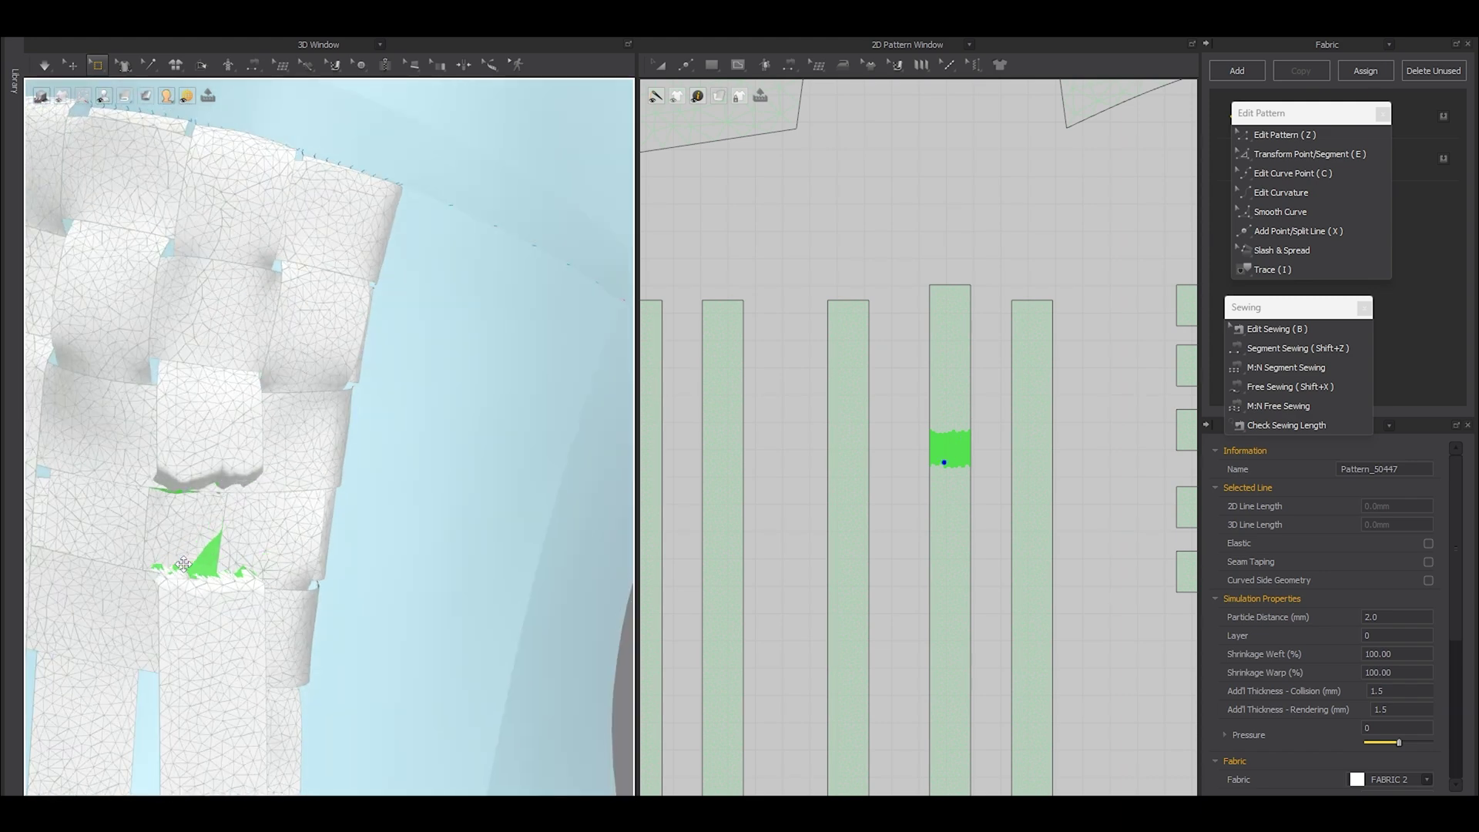
right_drag(178, 568, 358, 577)
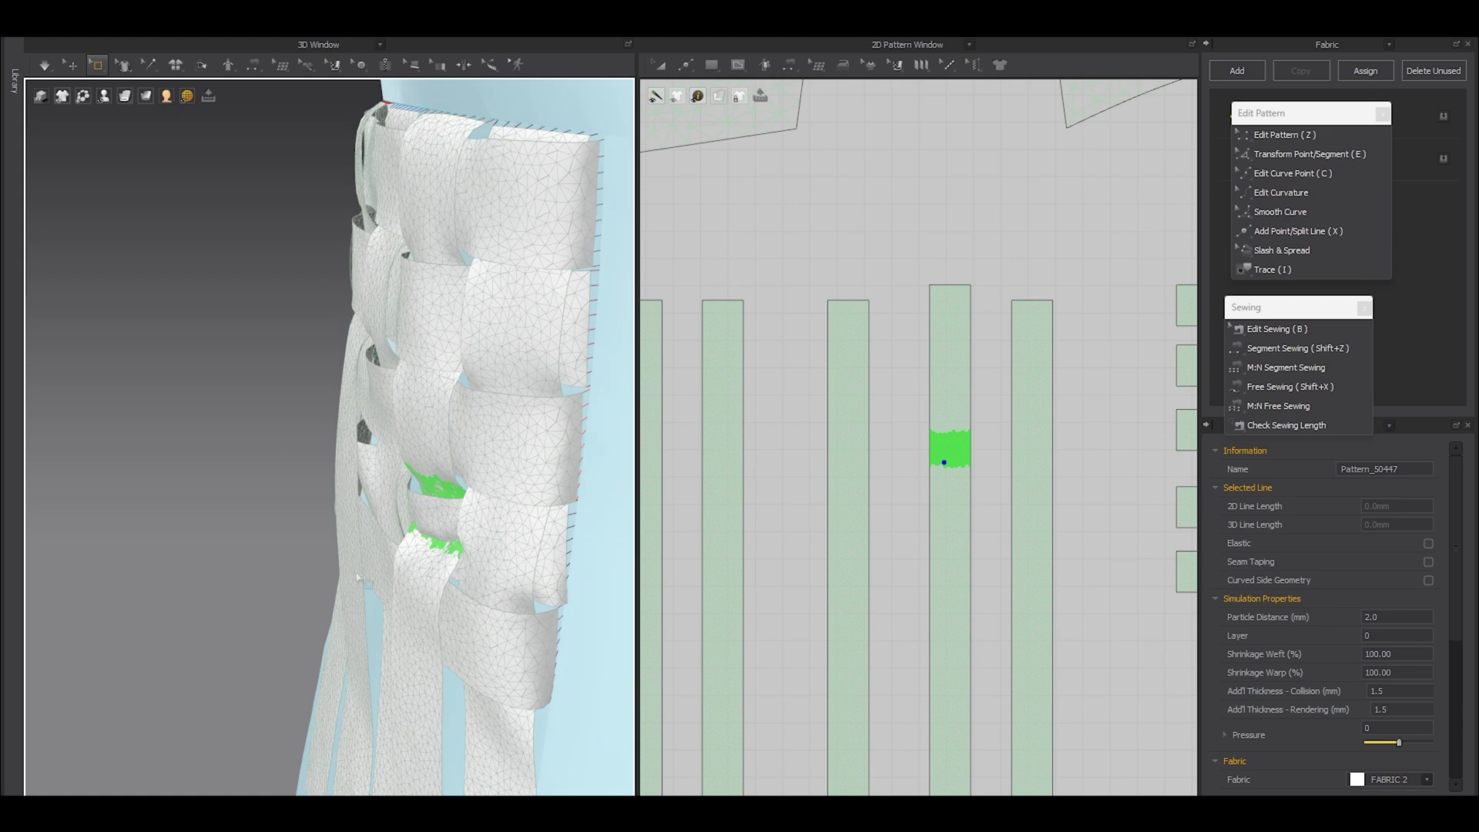
Step: Mesh-select the fourth horizontal strip's section at the fourth hanging strip and pull it out in front
drag(417, 502, 445, 537)
scroll(748, 540, down, 5)
scroll(988, 549, up, 7)
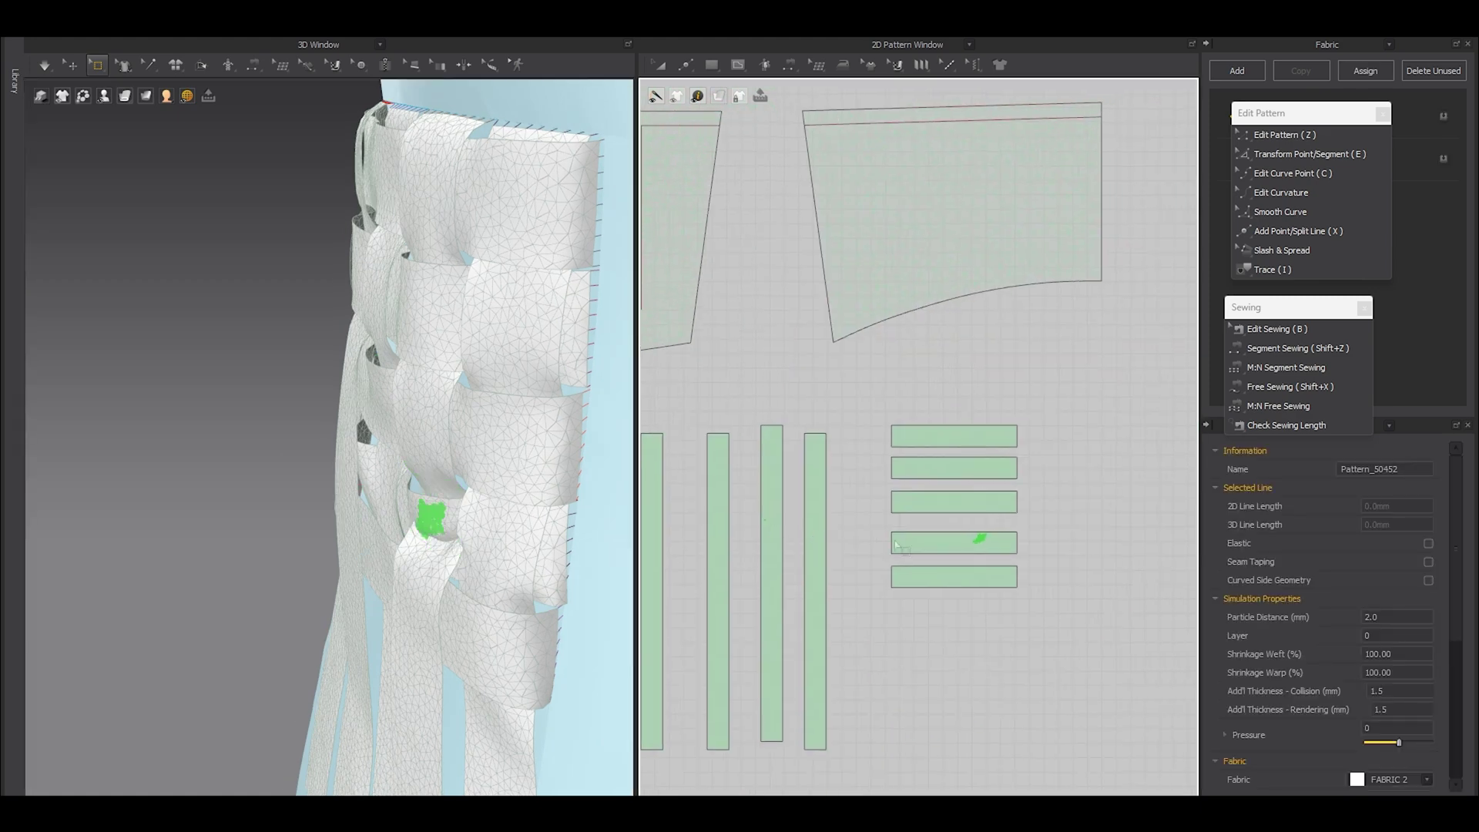
drag(929, 486, 995, 557)
right_drag(549, 549, 446, 616)
scroll(395, 560, up, 5)
drag(405, 631, 429, 638)
right_drag(424, 636, 287, 636)
middle_drag(287, 637, 371, 638)
scroll(287, 642, down, 5)
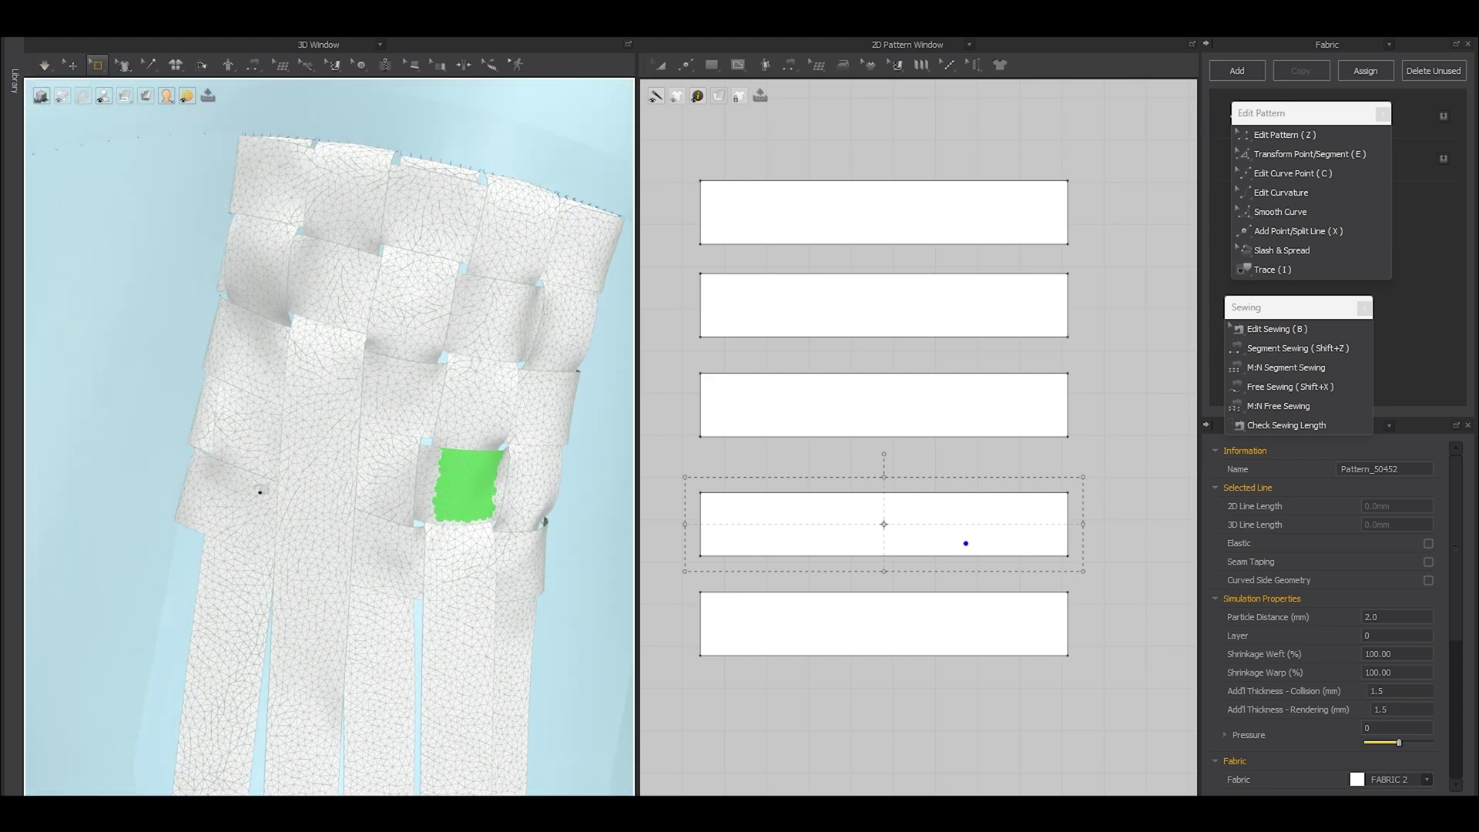
Step: Mesh-select the second hanging strip's section at the fourth row and push it back behind the horizontal strip
scroll(260, 492, up, 4)
key(space)
middle_drag(259, 491, 320, 514)
drag(317, 425, 429, 532)
scroll(757, 490, down, 5)
middle_drag(756, 490, 1021, 501)
scroll(670, 478, up, 3)
middle_drag(670, 477, 775, 492)
drag(763, 486, 836, 534)
right_drag(375, 510, 327, 442)
middle_drag(300, 324, 291, 663)
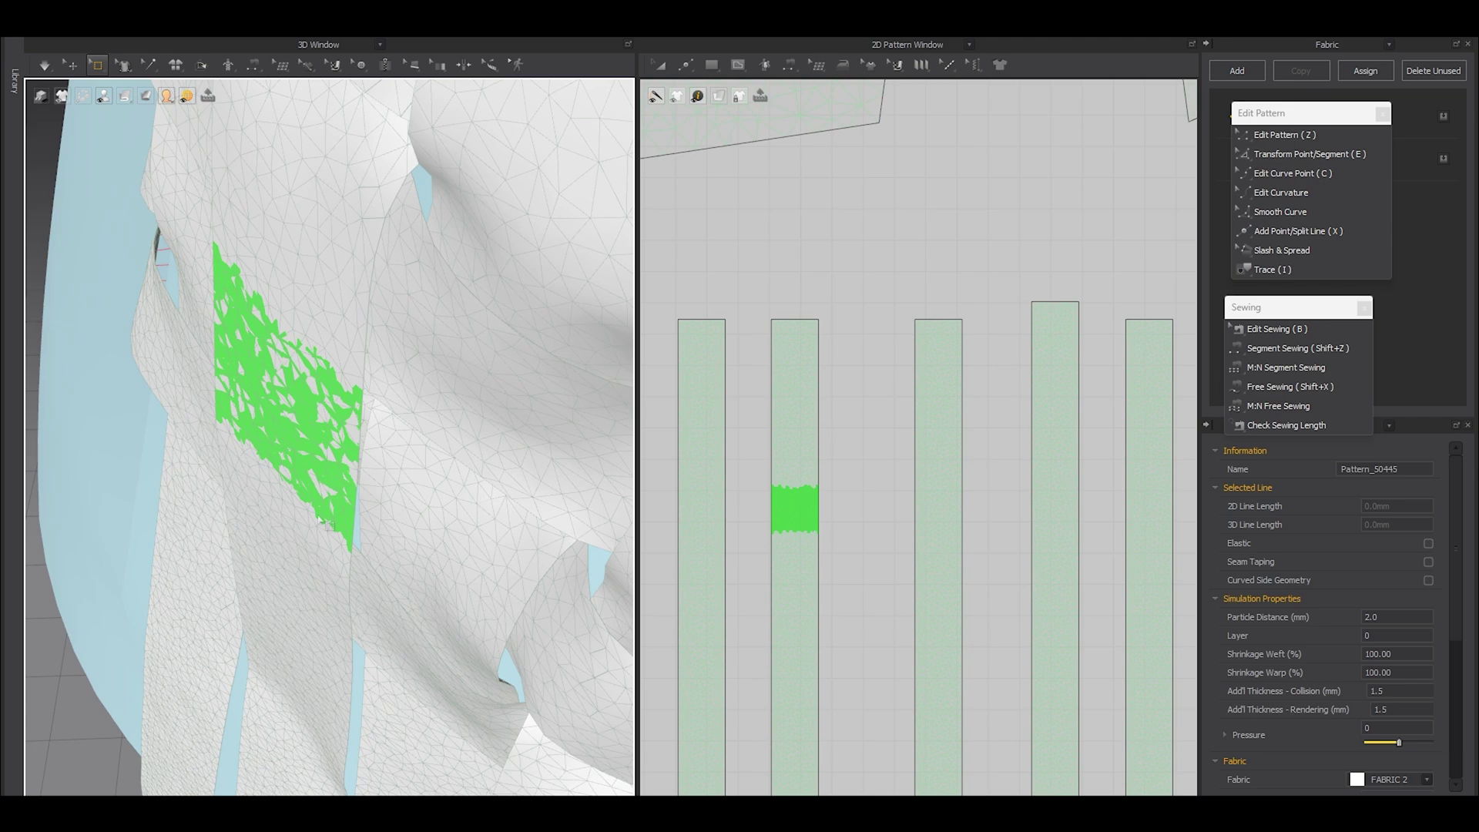
Step: Mesh-select the fourth horizontal strip's section at the second hanging strip and pull it out in front
drag(339, 419, 384, 465)
right_drag(383, 465, 280, 514)
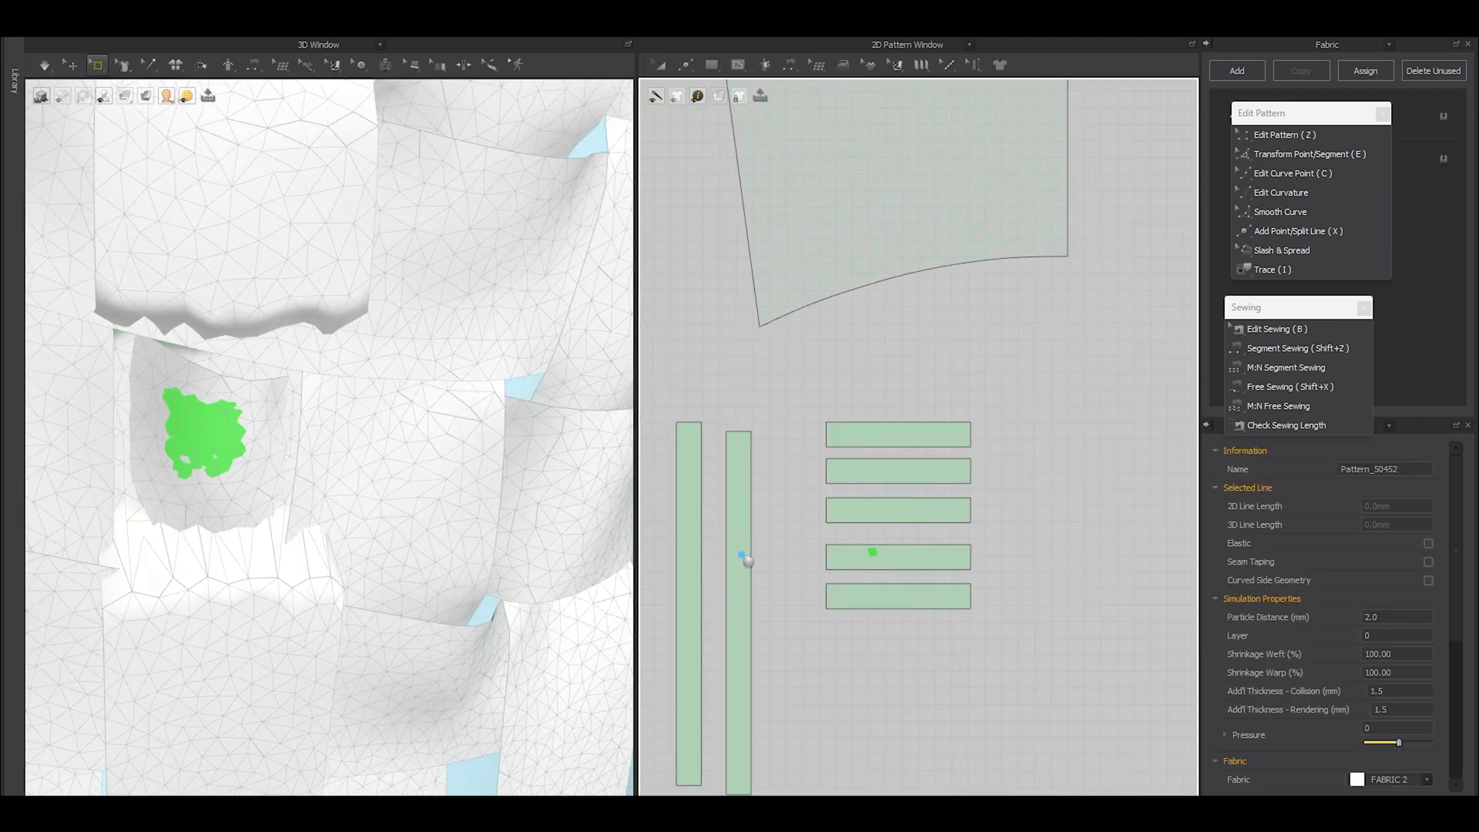
scroll(836, 552, up, 5)
drag(832, 536, 893, 621)
right_drag(431, 462, 385, 478)
scroll(370, 485, down, 5)
scroll(266, 462, up, 3)
right_drag(270, 500, 266, 571)
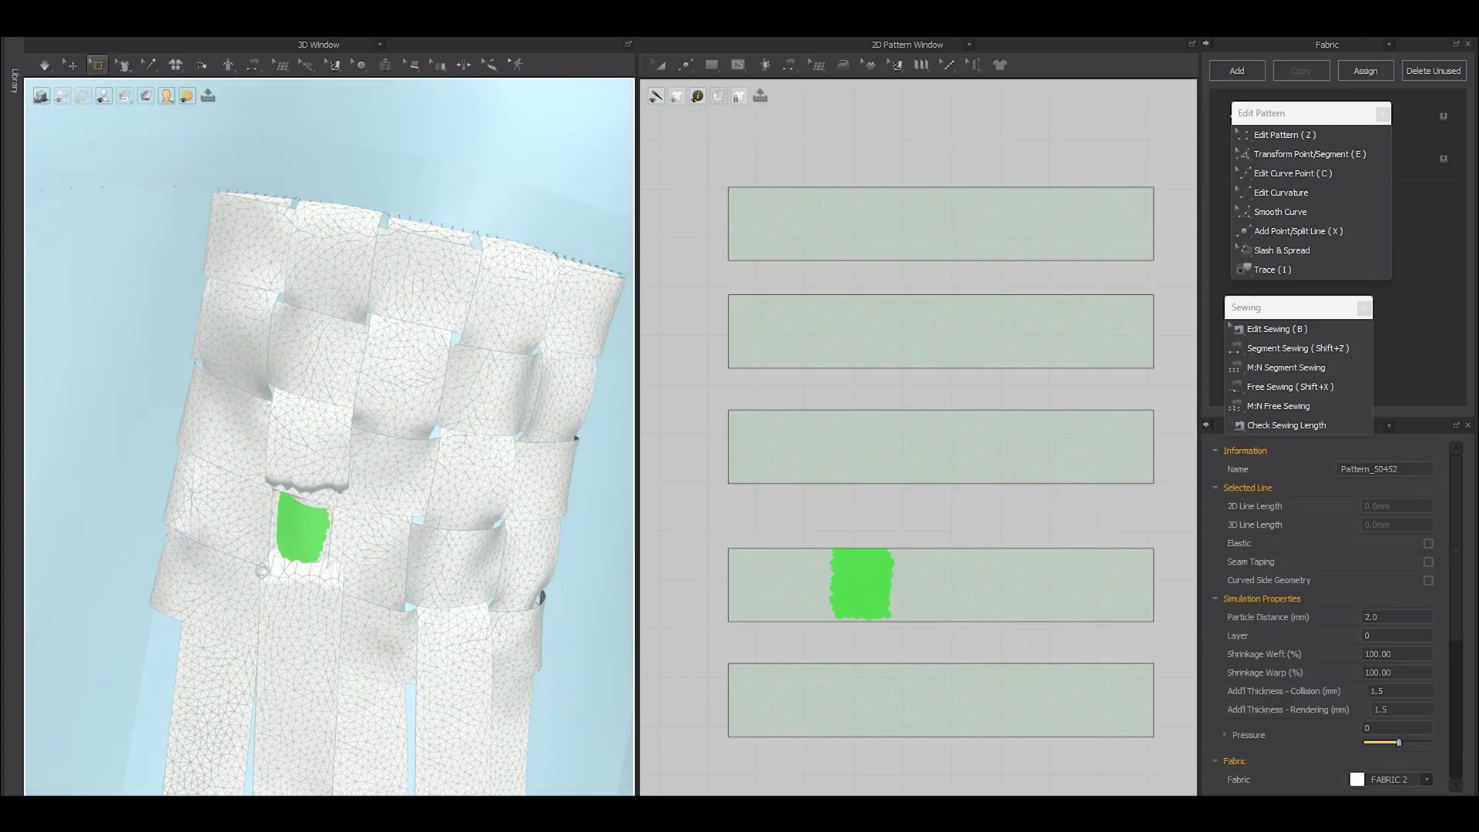
scroll(264, 570, up, 4)
drag(882, 522, 890, 630)
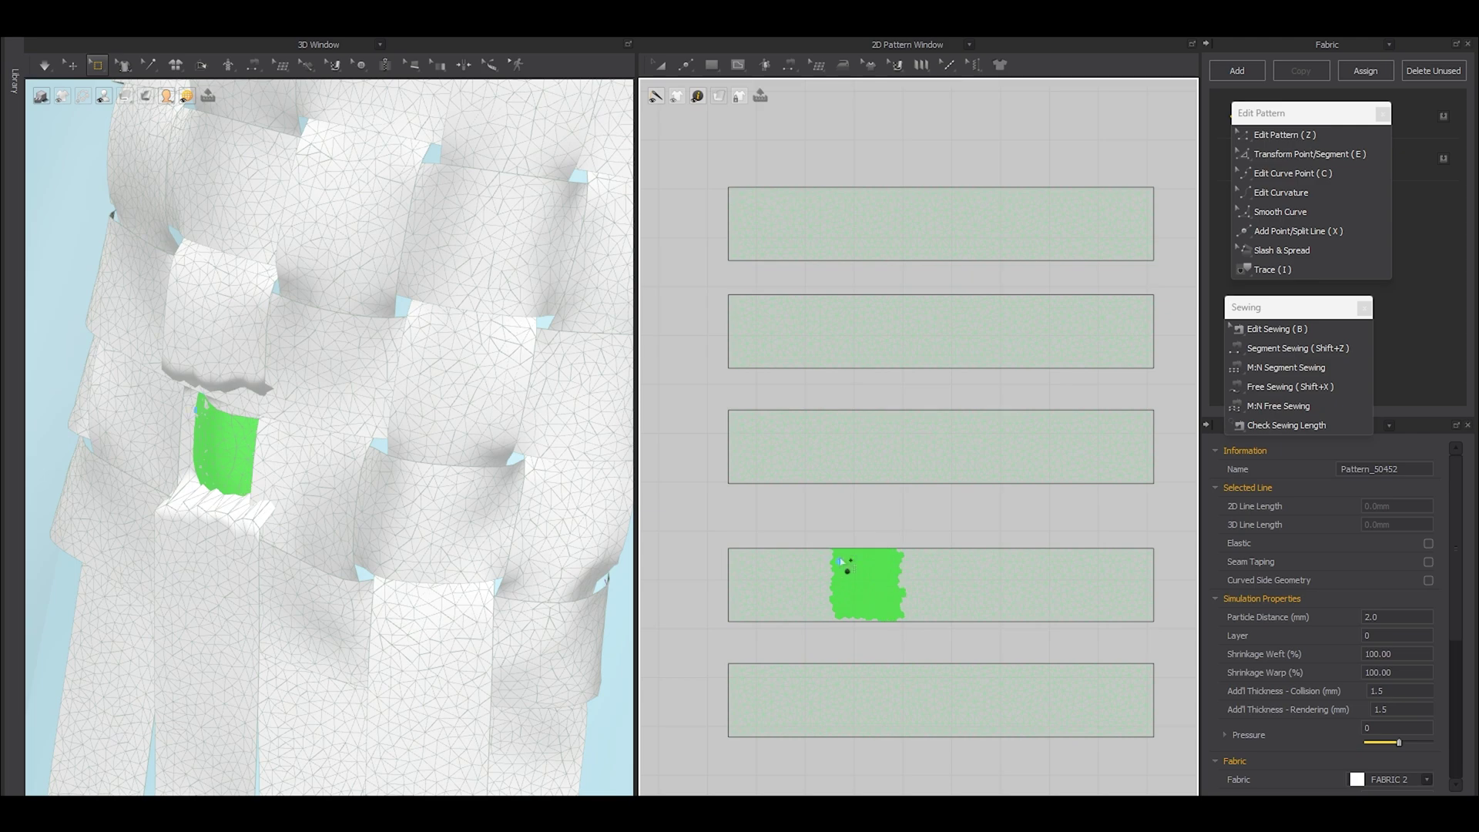
right_drag(312, 424, 254, 476)
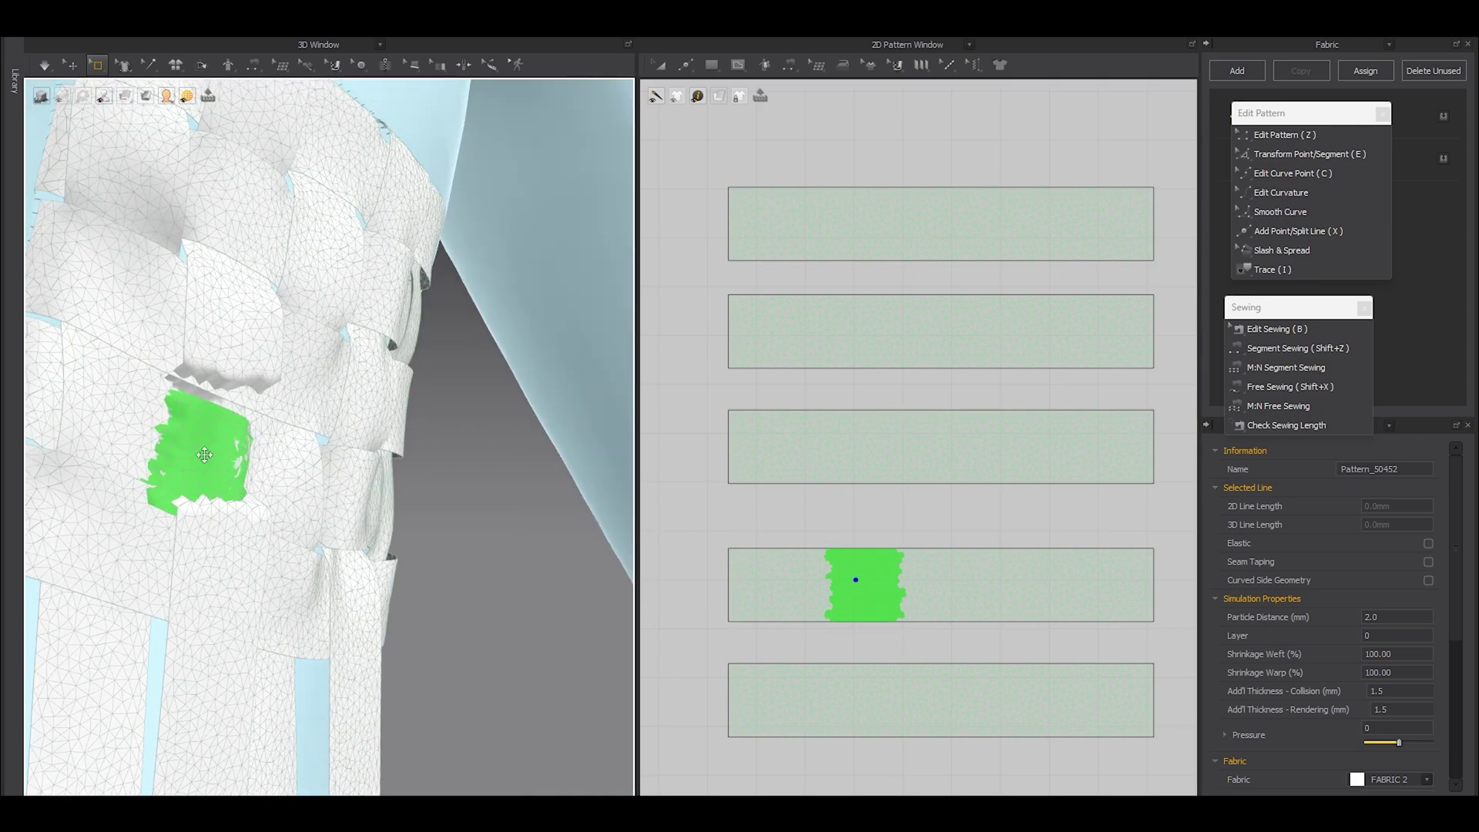
Step: Simulate the corrected weave briefly and adjust the fourth horizontal strip's selected section so it stays in front of the second hanging strip
key(space)
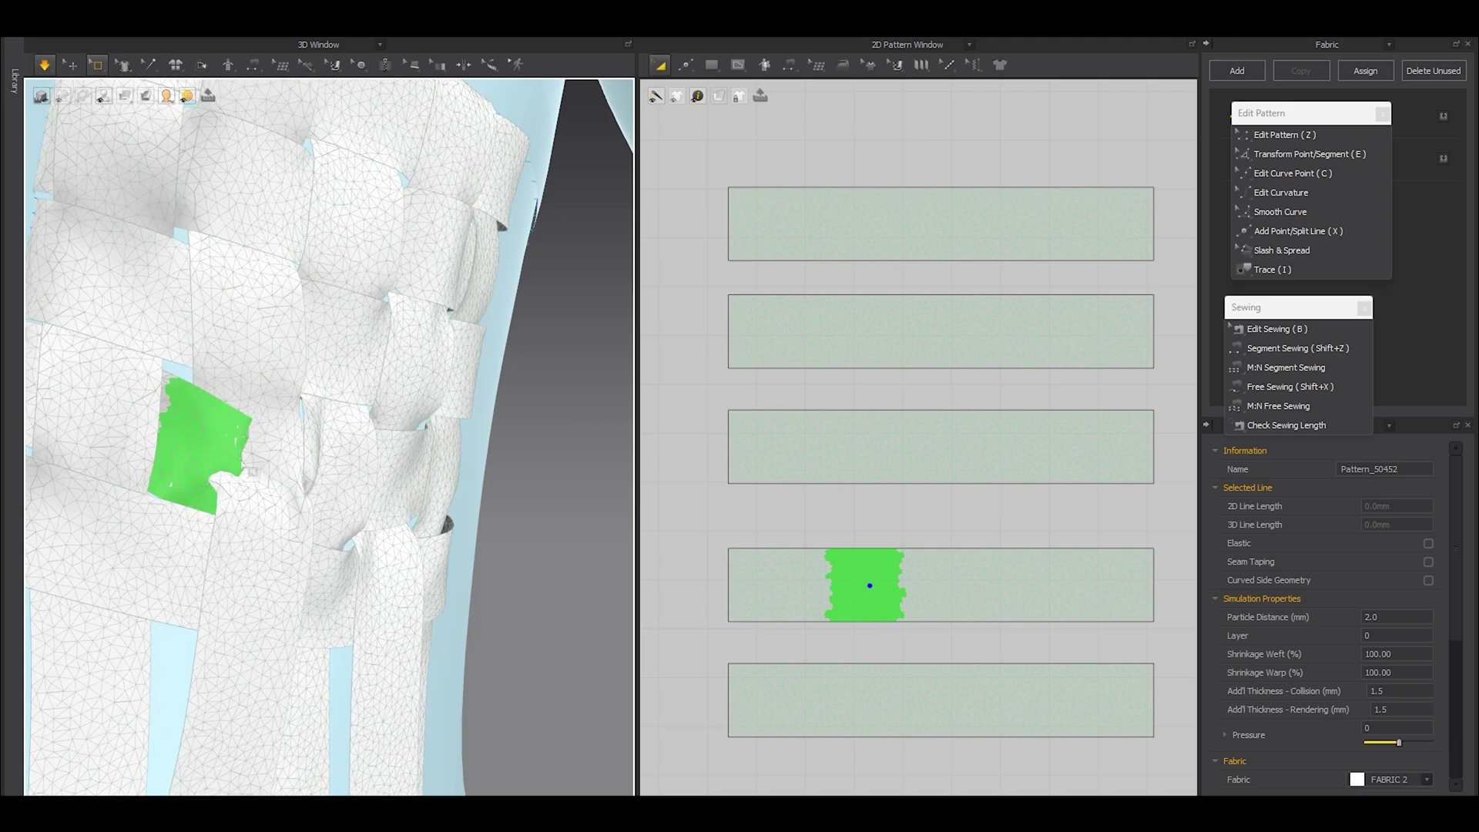
key(space)
right_drag(231, 467, 181, 472)
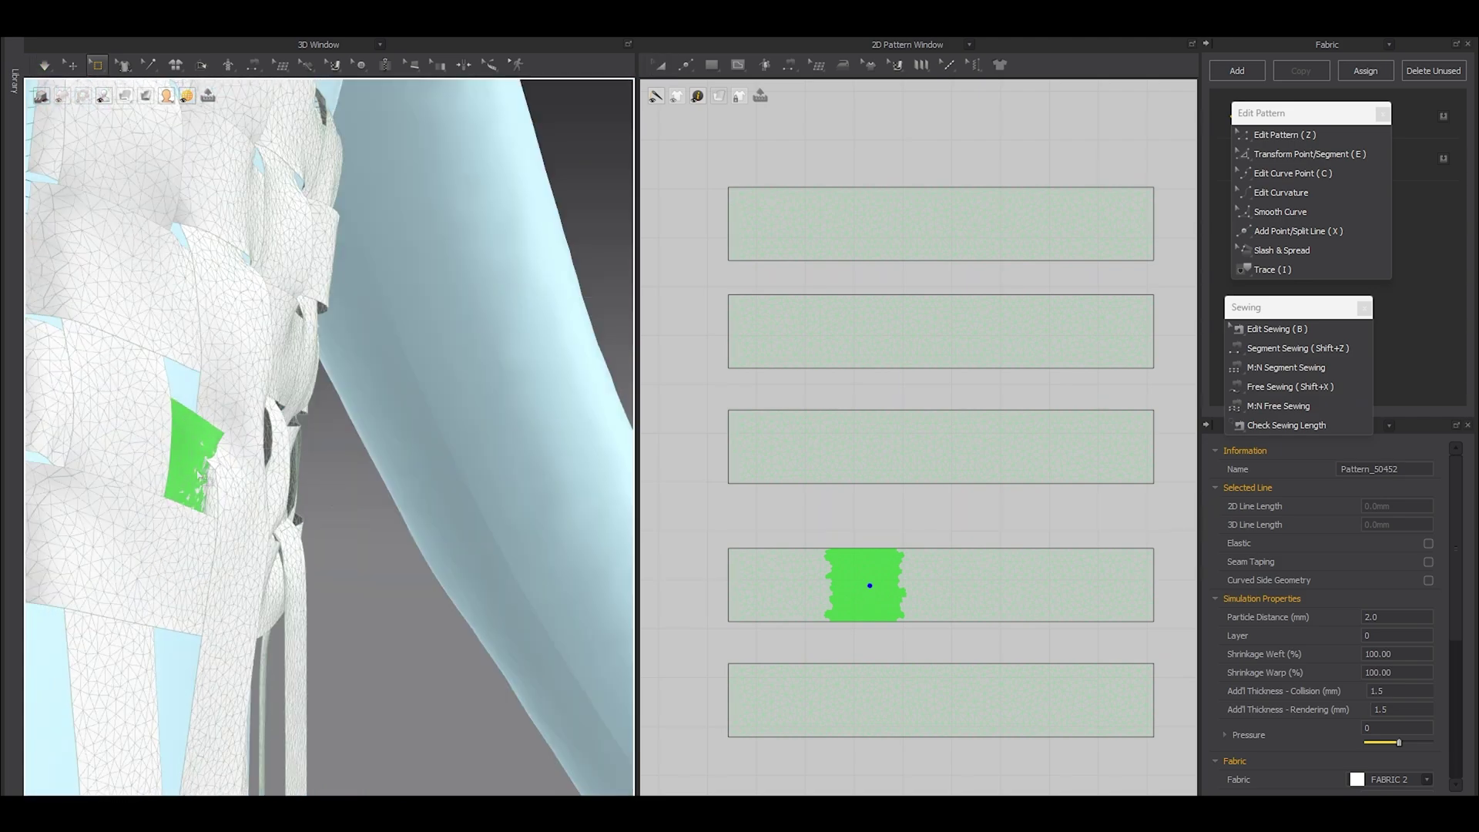
drag(199, 475, 235, 462)
right_drag(235, 463, 266, 454)
drag(238, 447, 212, 454)
right_drag(212, 454, 251, 454)
drag(266, 377, 214, 524)
mouse_move(214, 524)
right_down()
mouse_move(241, 534)
mouse_move(223, 509)
right_up()
mouse_move(223, 508)
mouse_down()
mouse_move(251, 534)
mouse_move(235, 493)
mouse_up()
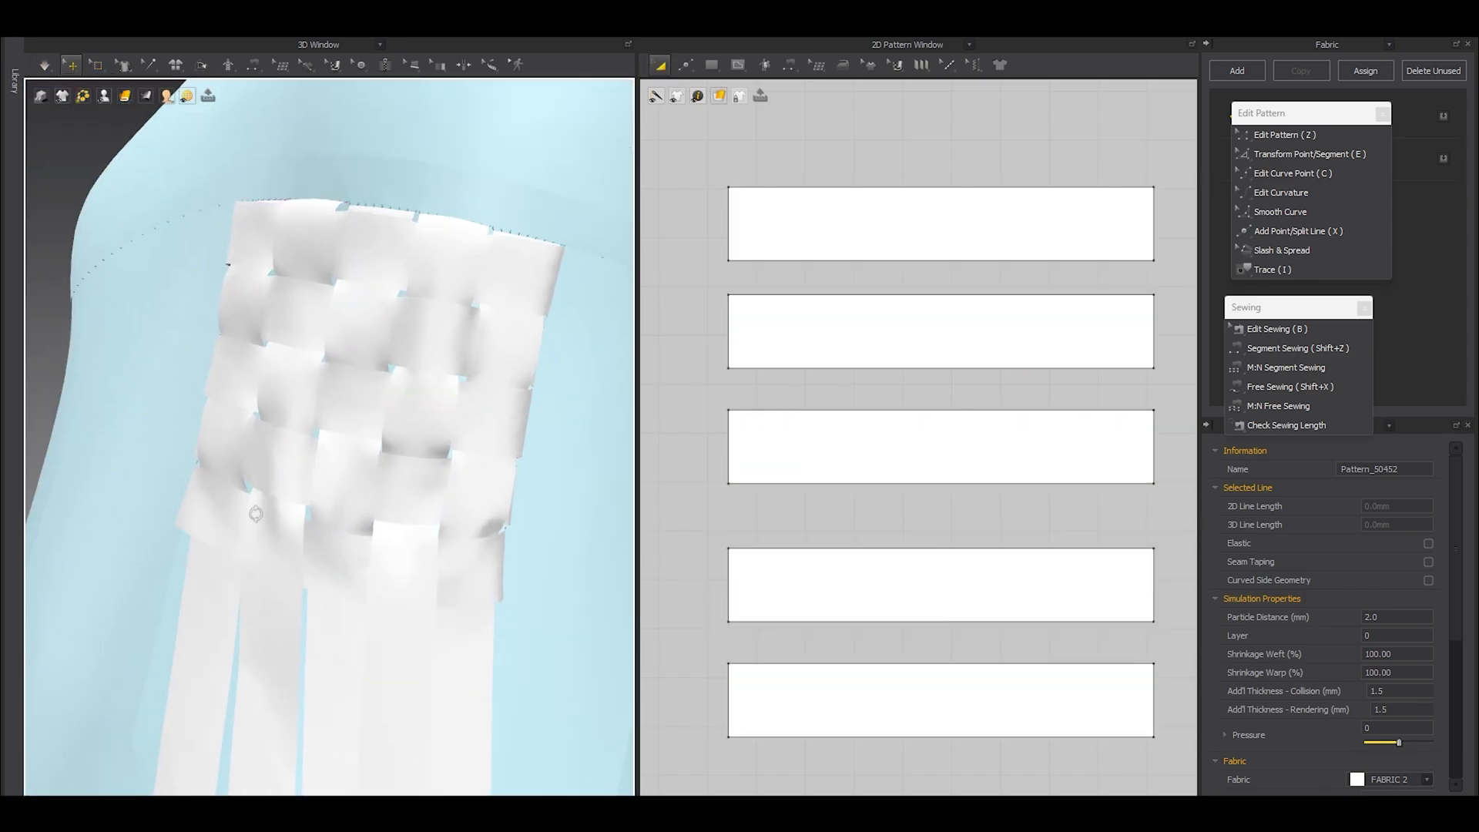
Step: Hide the garment's seam and internal lines in the 3D view
scroll(247, 450, down, 5)
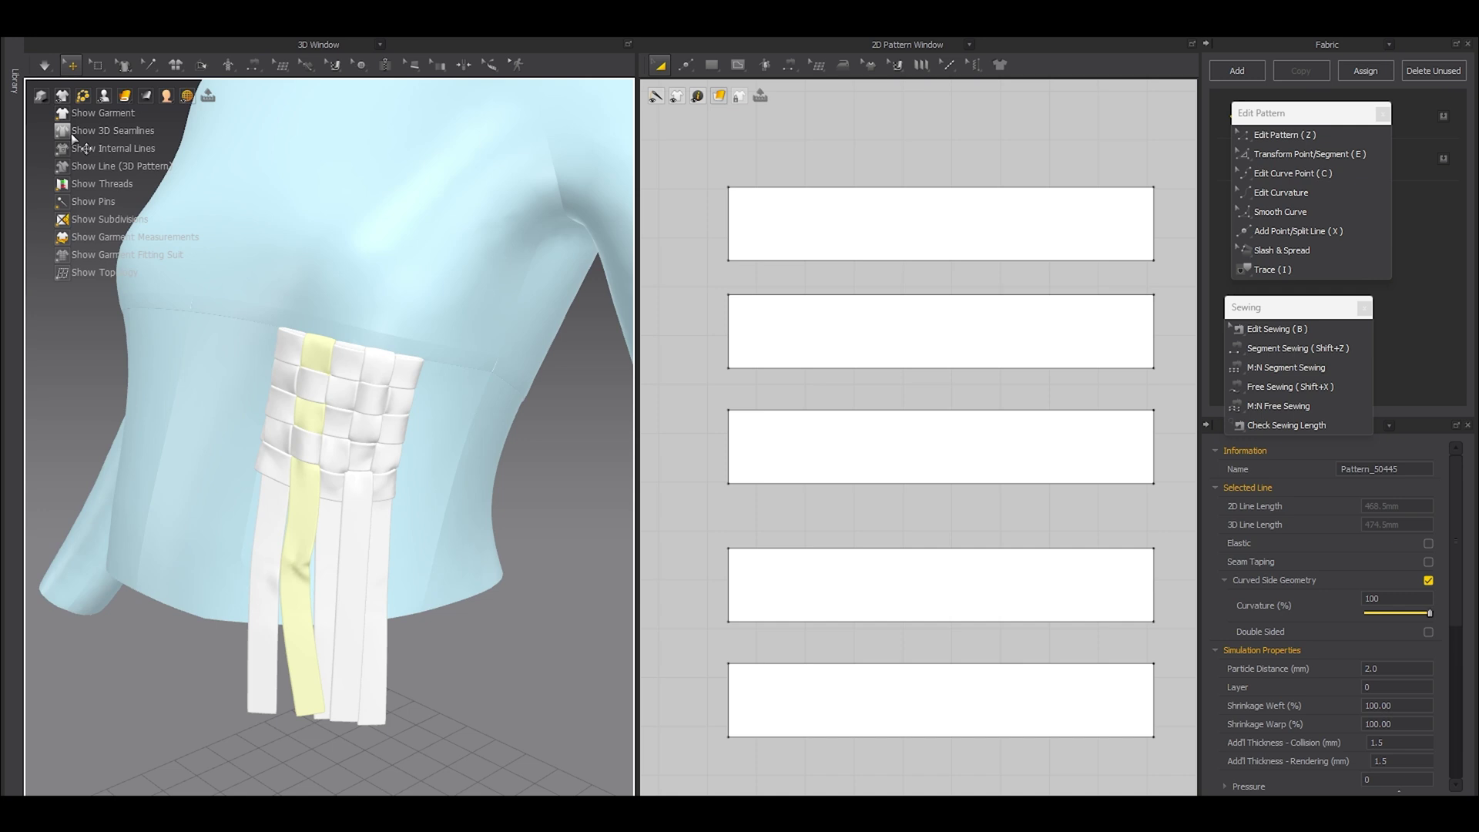
click(74, 147)
click(73, 147)
scroll(324, 493, up, 2)
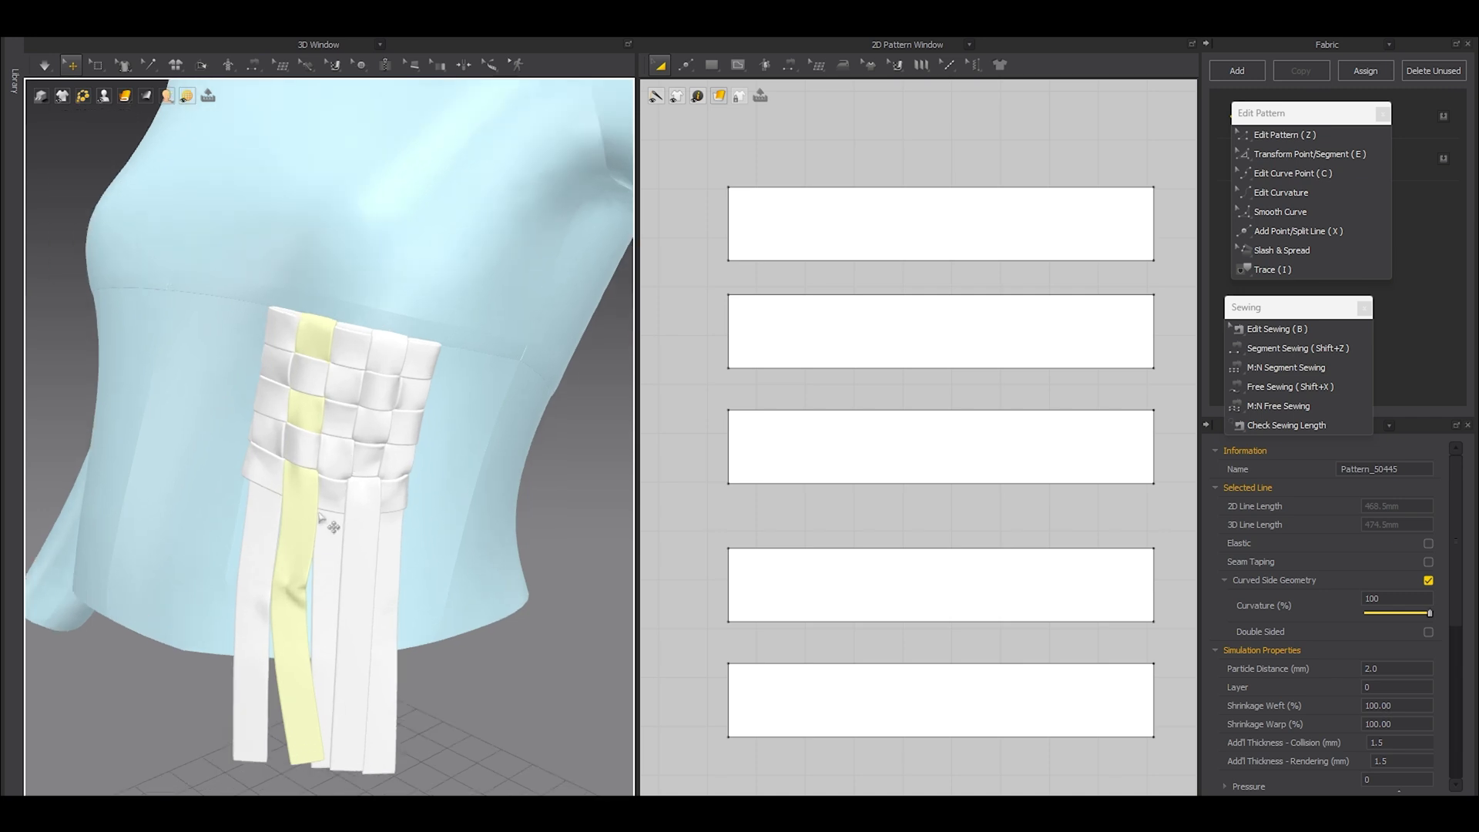
Step: Edit the bottom edges of the second to fifth hanging strips together, lengthening them past the first strip
middle_drag(321, 632, 354, 483)
scroll(930, 437, down, 8)
click(911, 533)
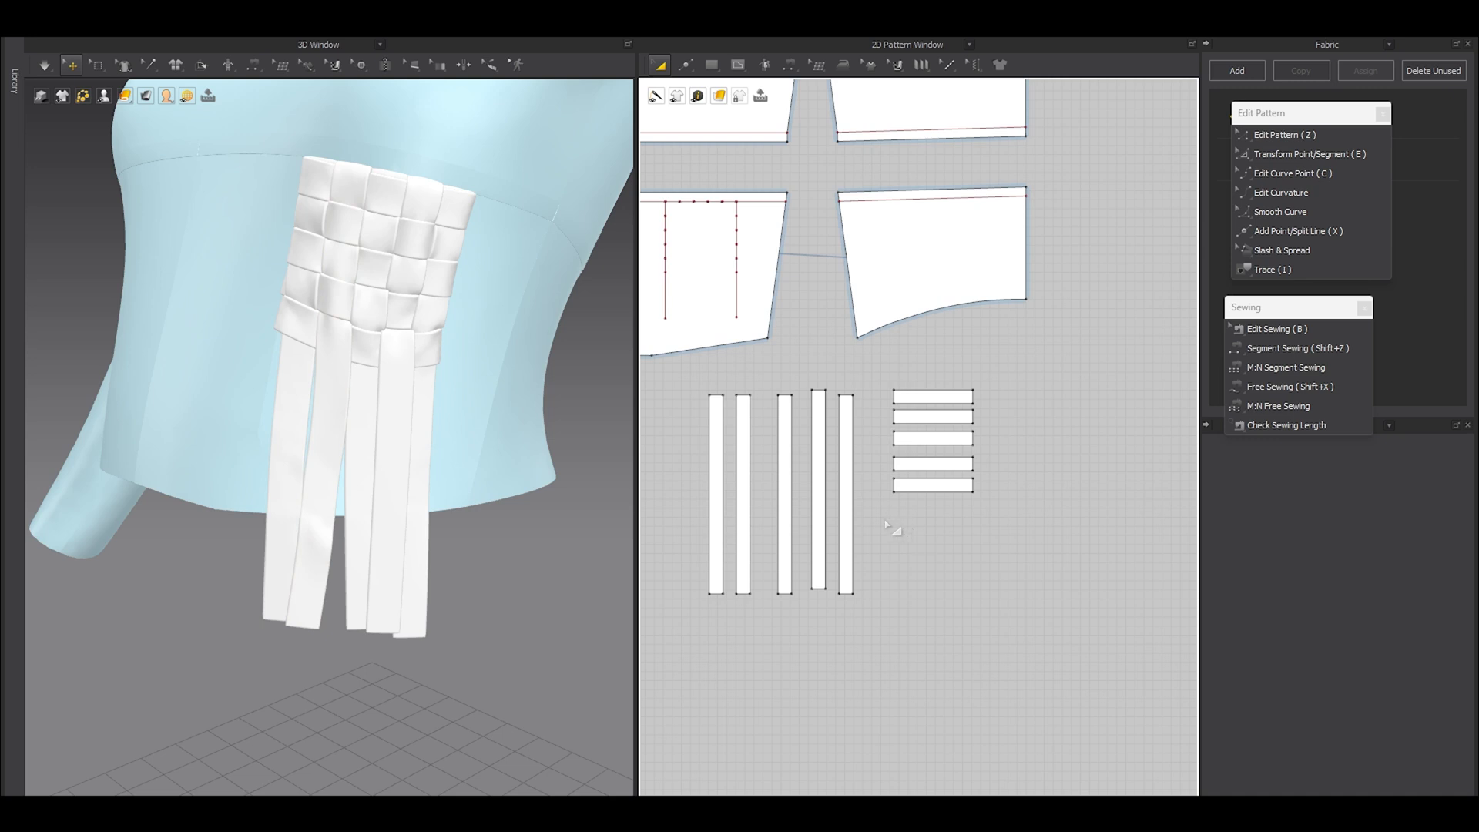
scroll(899, 521, up, 4)
key(z)
drag(723, 481, 1149, 614)
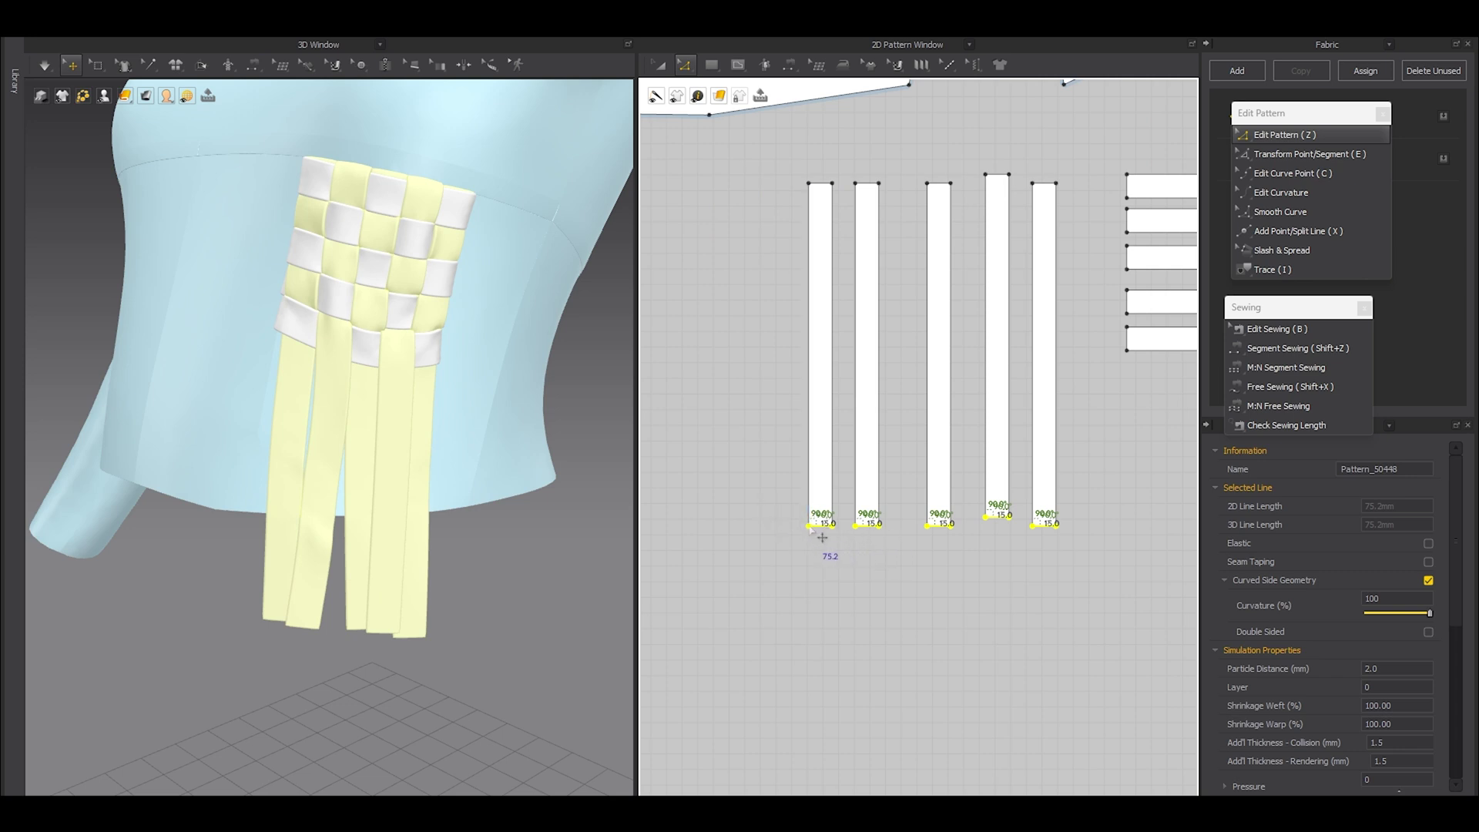
drag(842, 512, 1119, 615)
drag(872, 535, 867, 560)
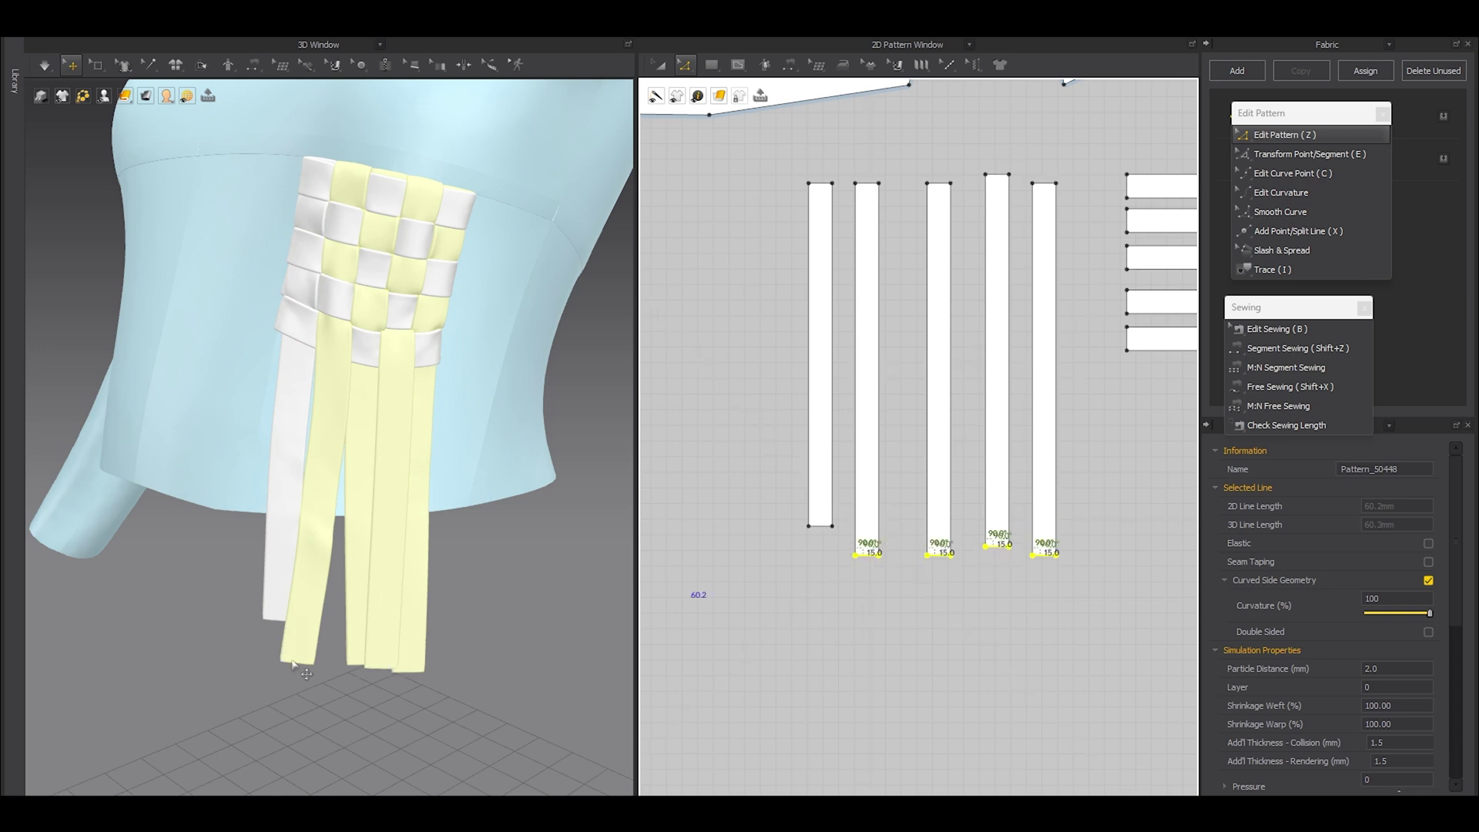
Step: Lengthen the third, fourth and fifth hanging strips progressively into staggered ends and start simulating the garment
middle_drag(1082, 684, 1009, 647)
drag(1009, 648, 866, 548)
drag(1055, 622, 973, 621)
click(970, 583)
scroll(368, 644, down, 3)
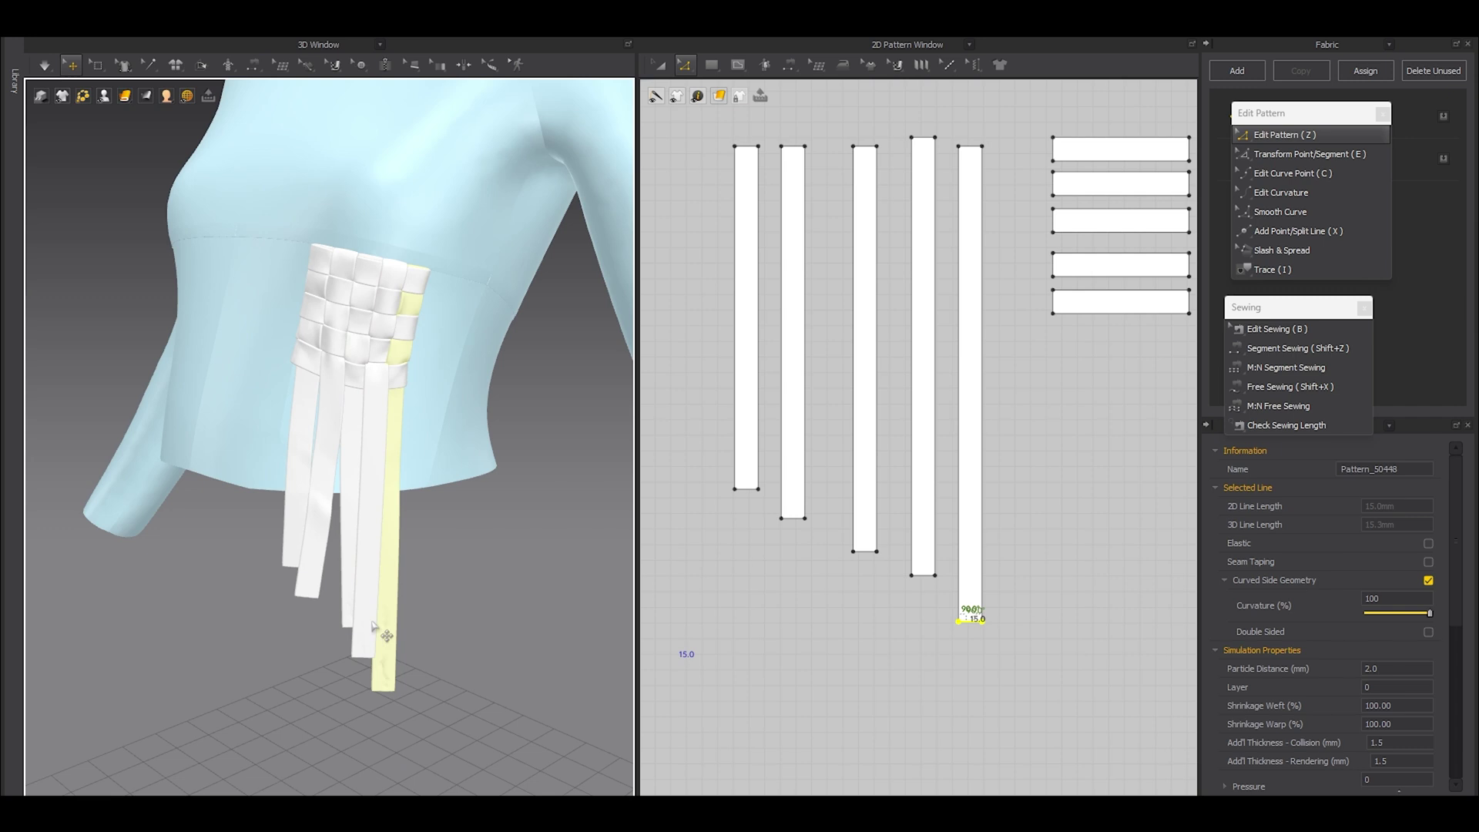
key(space)
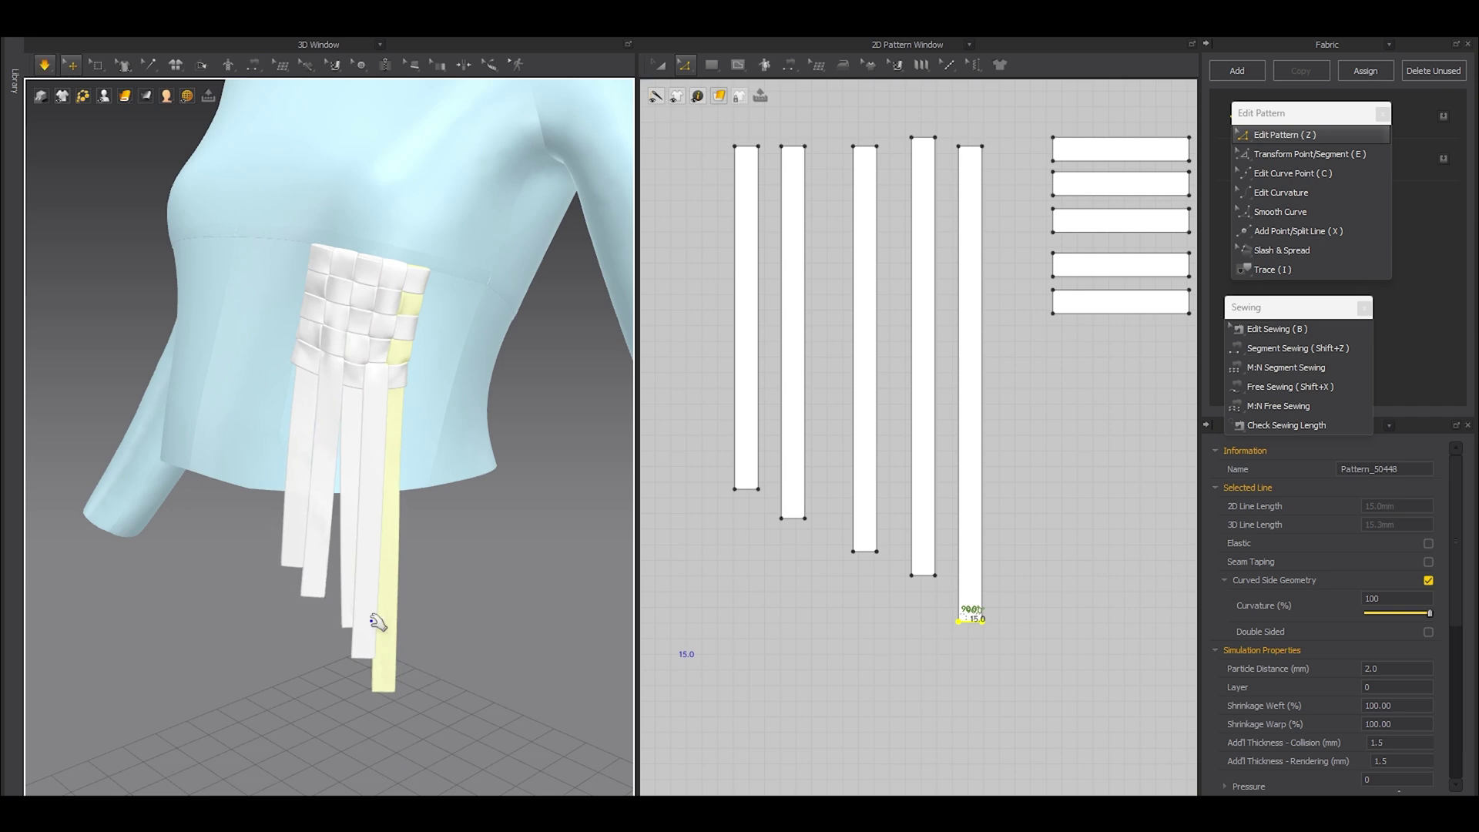
Step: Pull the third hanging strip's lower end in the running 3D simulation to separate the hanging ends, and stop simulating
scroll(437, 605, down, 4)
right_drag(339, 605, 376, 601)
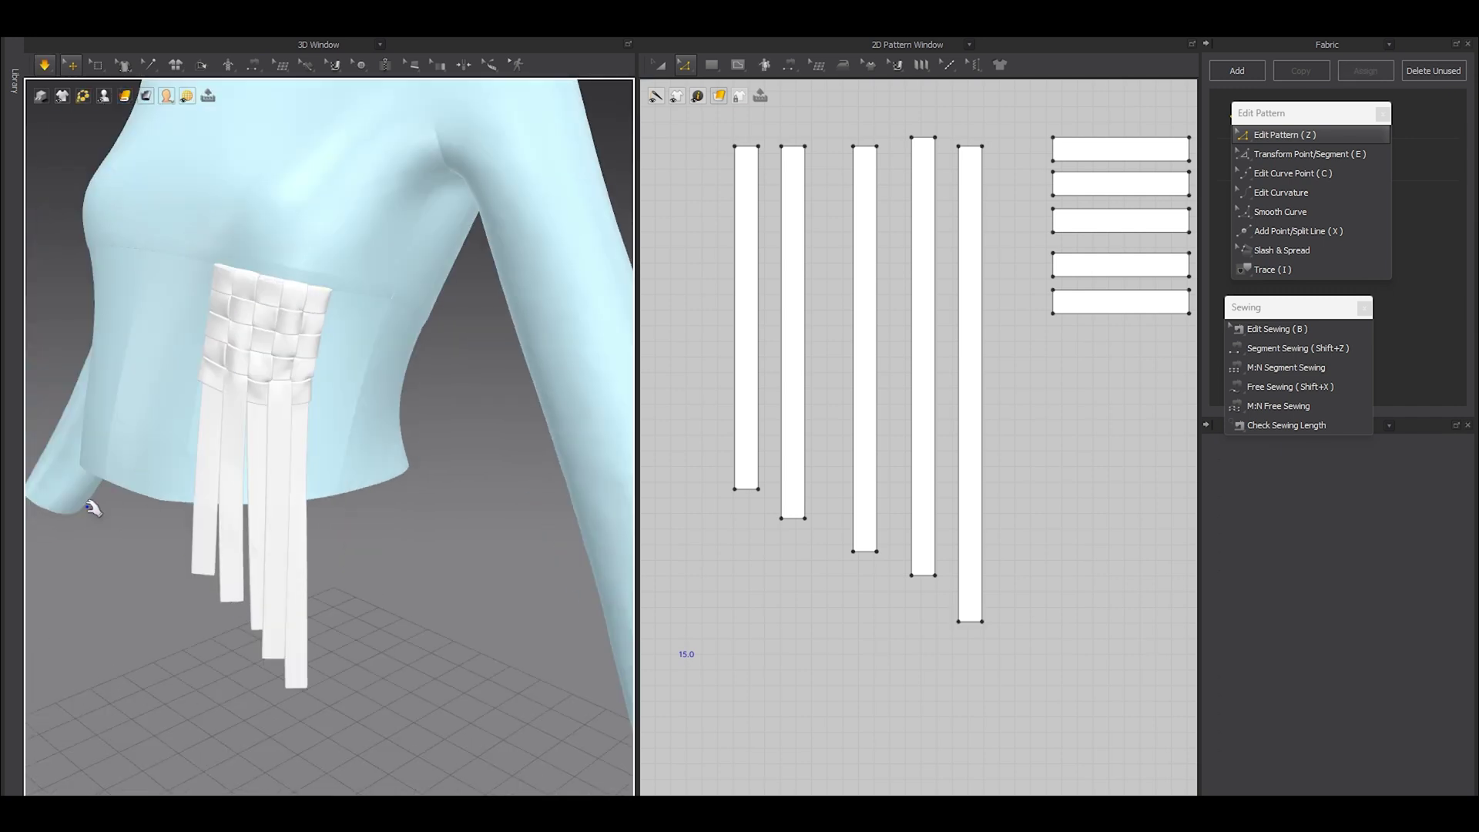
click(251, 617)
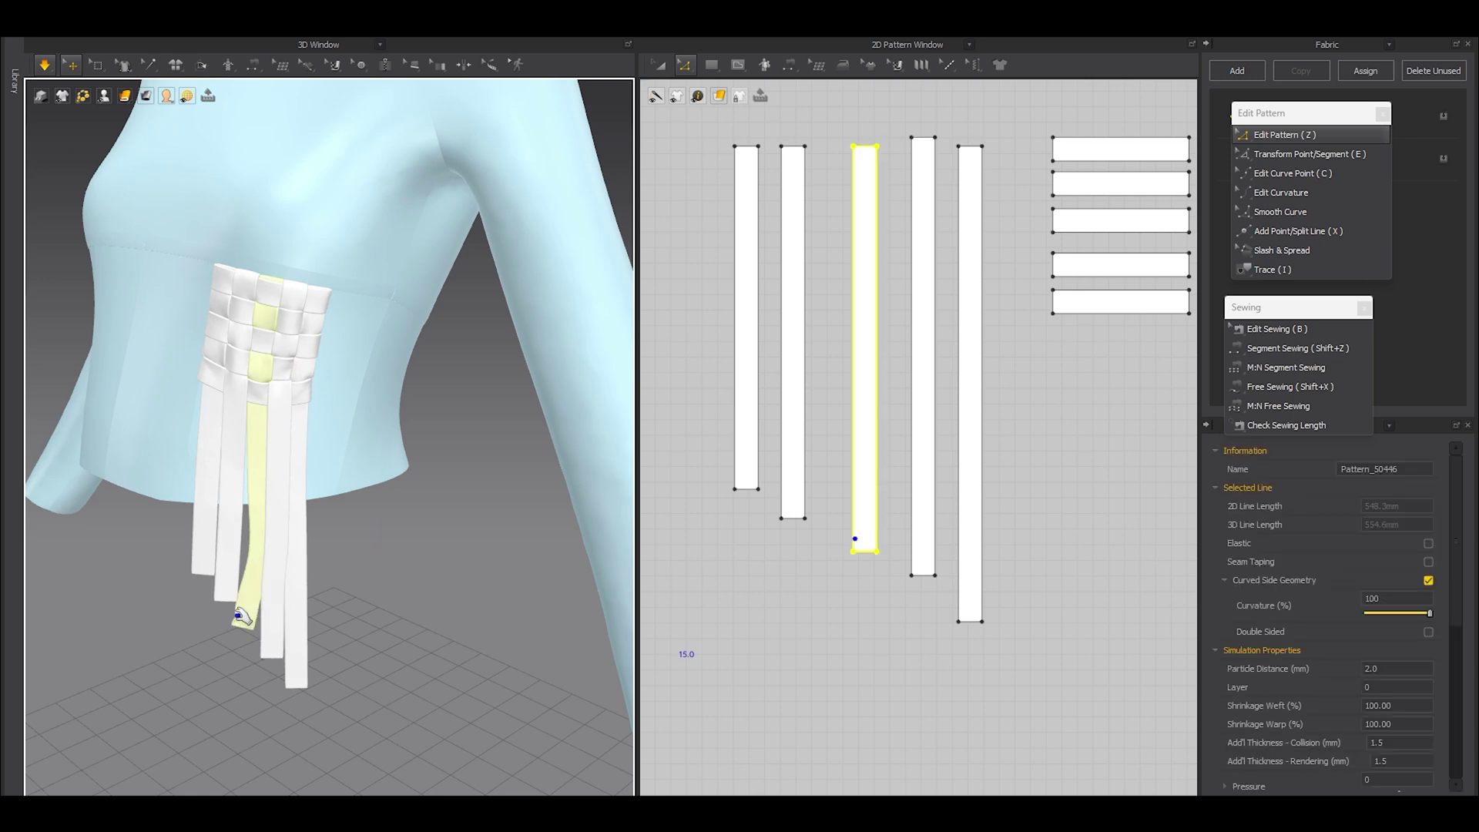
key(space)
click(347, 543)
right_drag(347, 543, 380, 568)
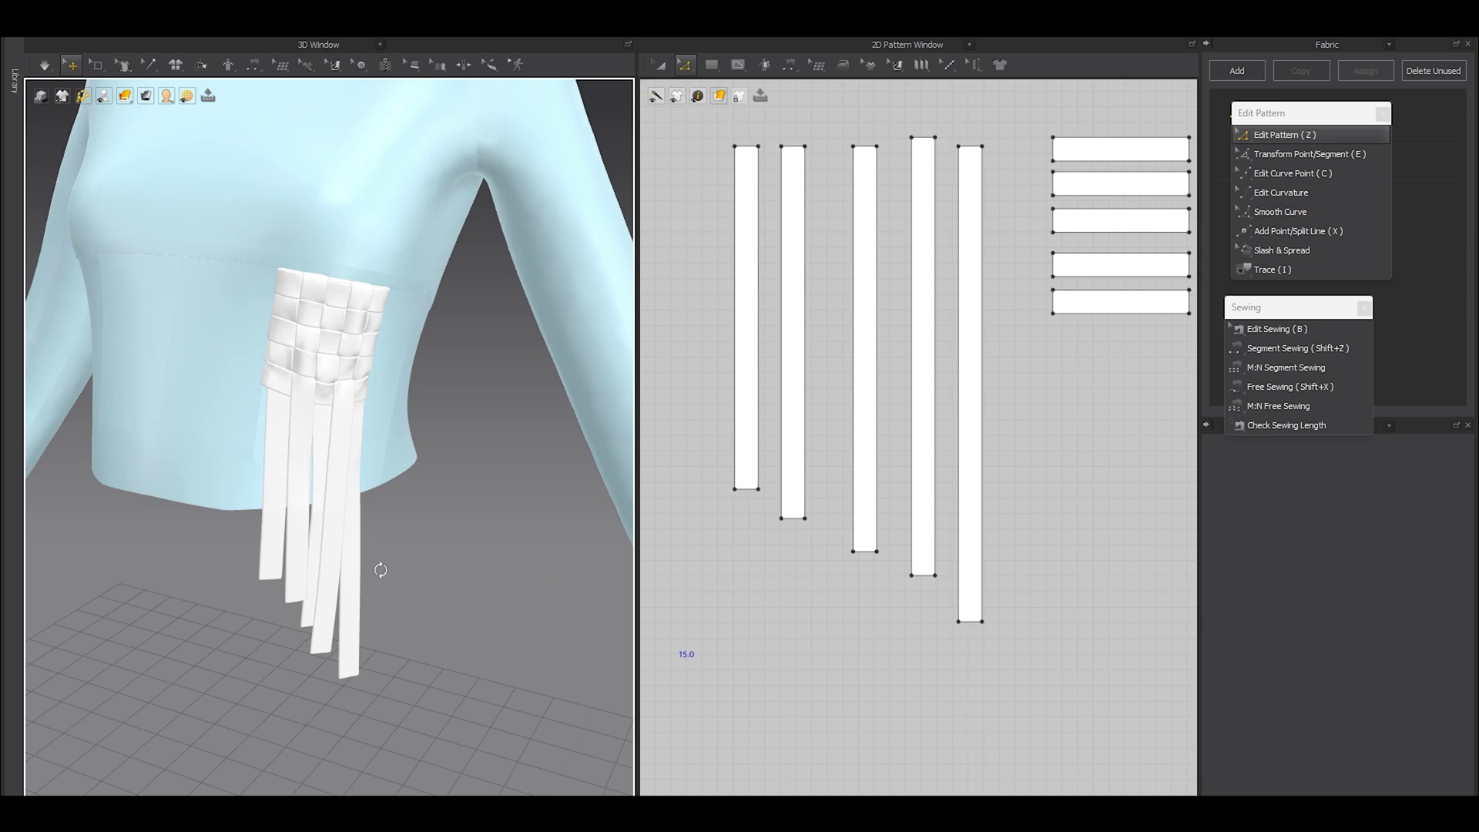
Step: Select all ten weave strips and set their additional collision and rendering thickness to 1.0 mm each
scroll(812, 558, down, 5)
key(a)
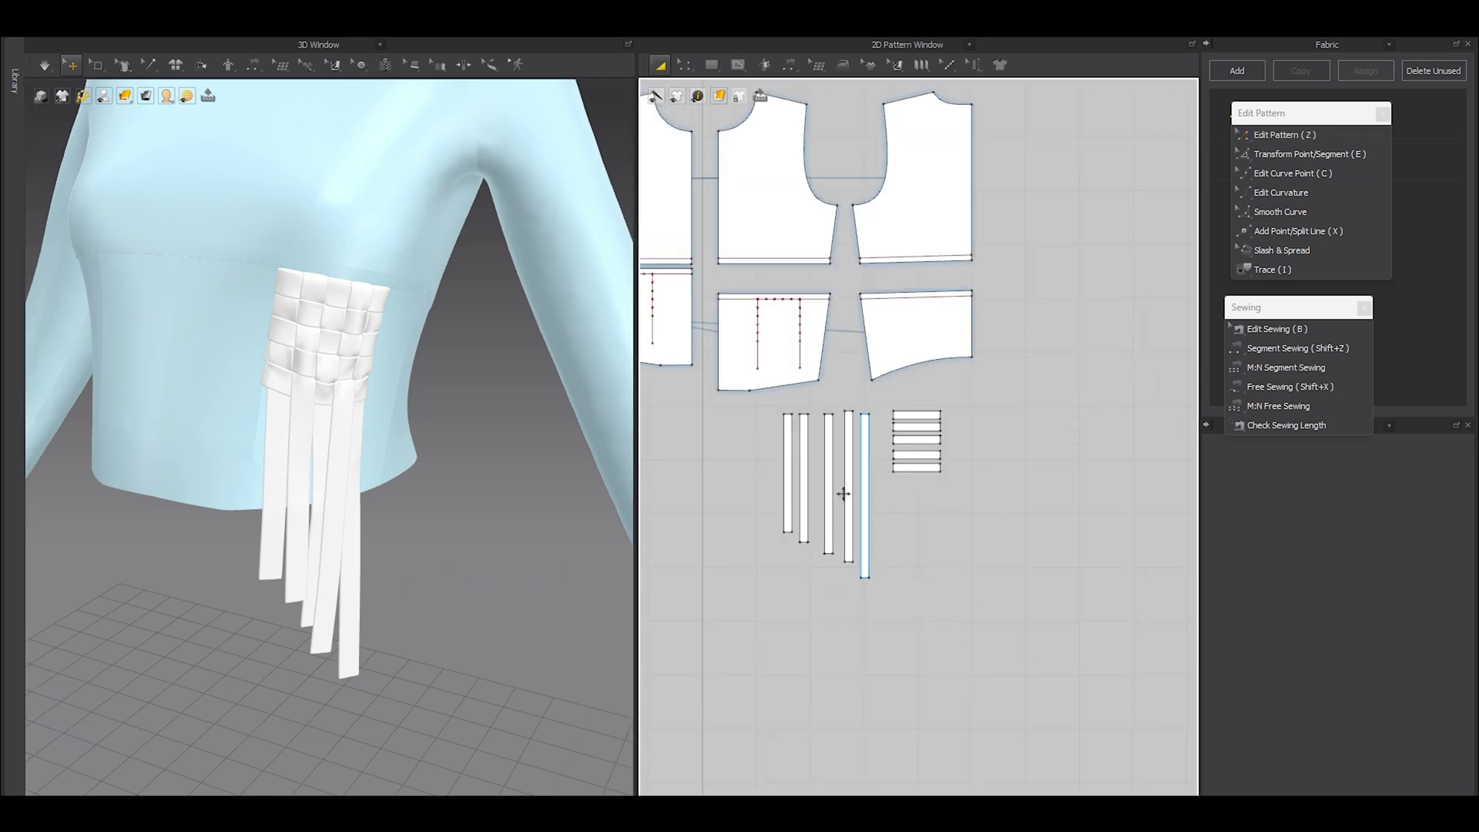
scroll(384, 542, up, 5)
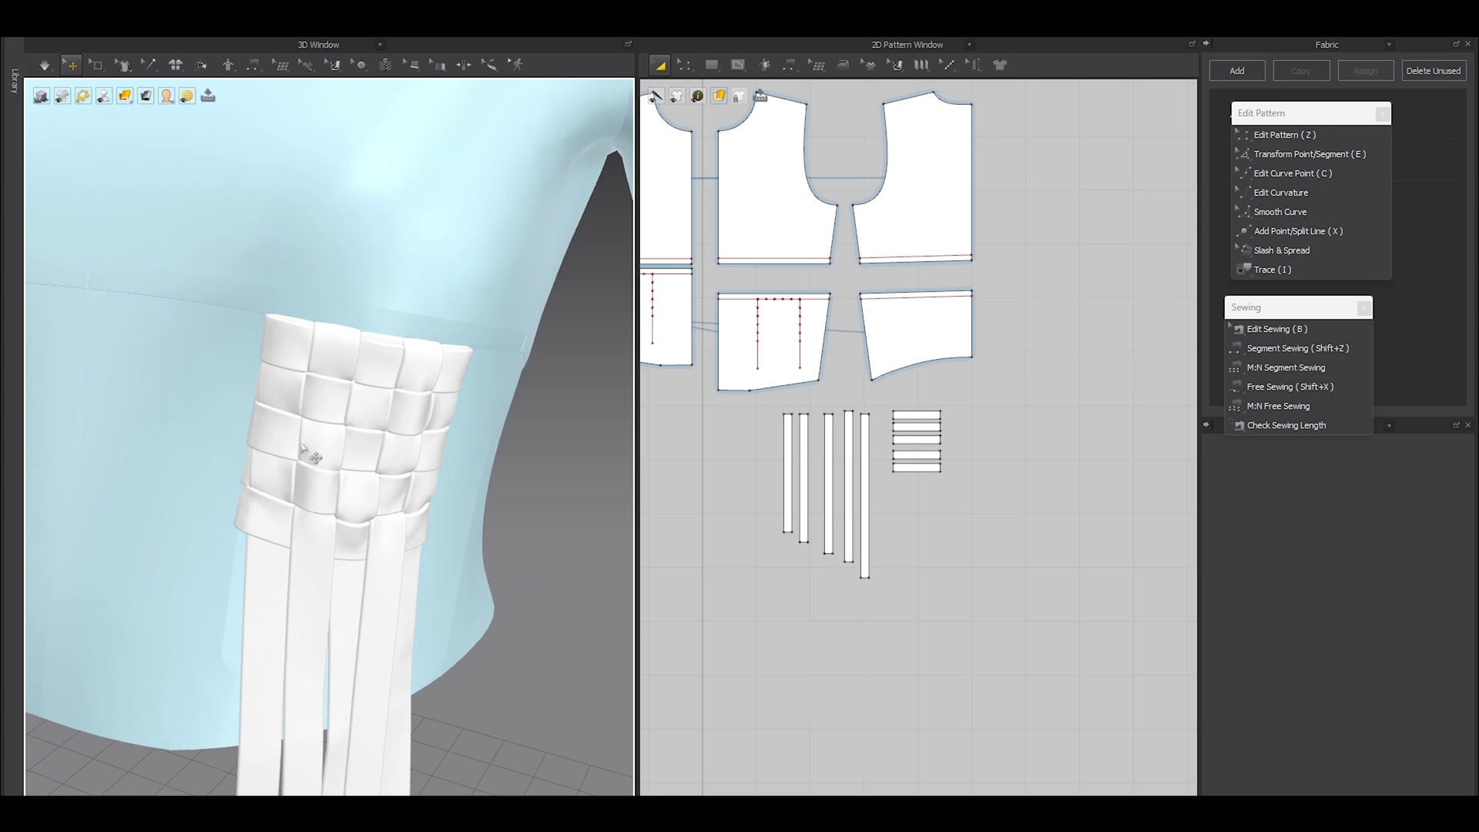
drag(1089, 700, 742, 404)
scroll(1395, 703, down, 3)
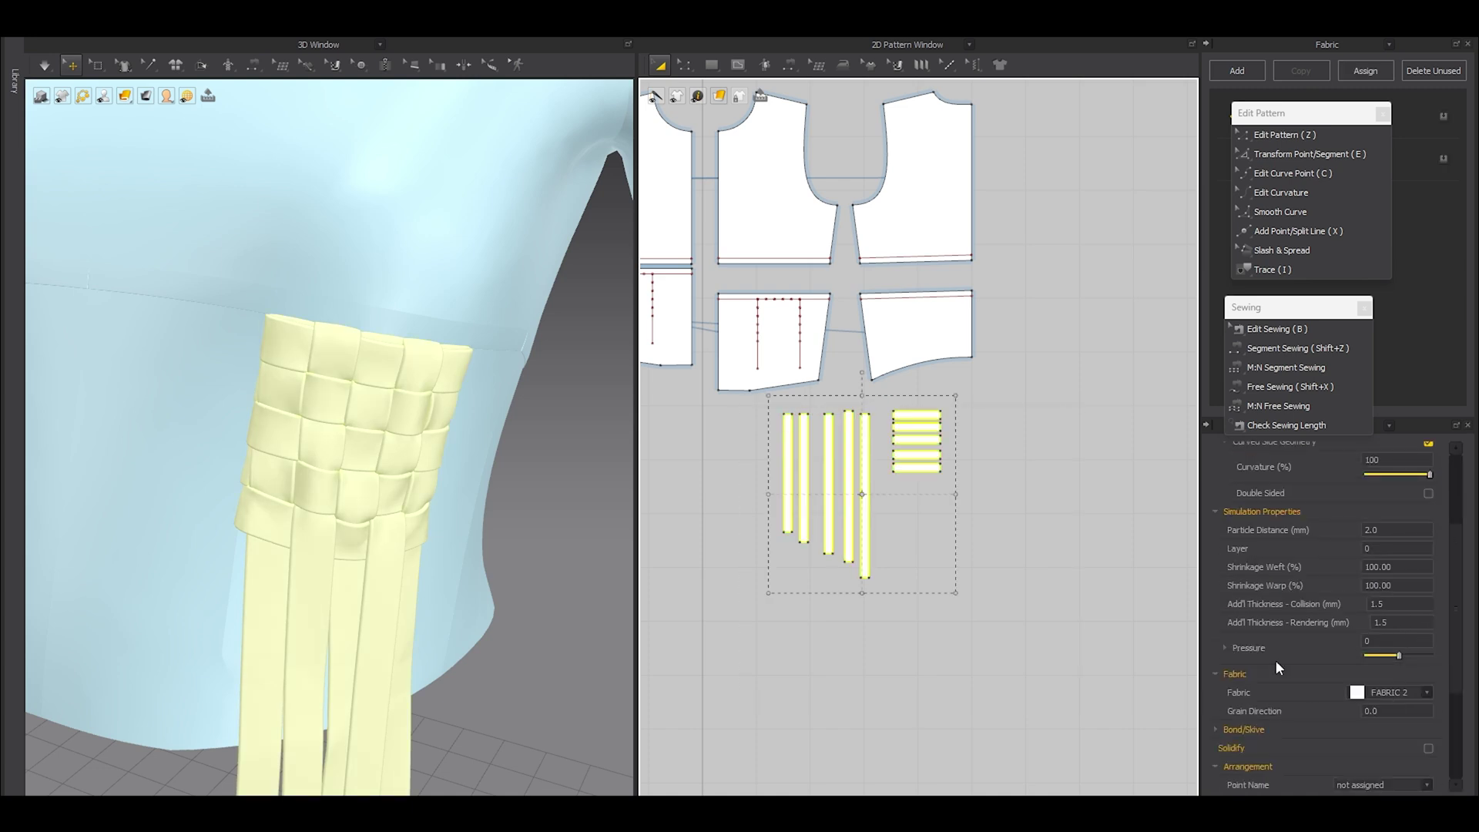
double_click(1387, 604)
text(1.0)
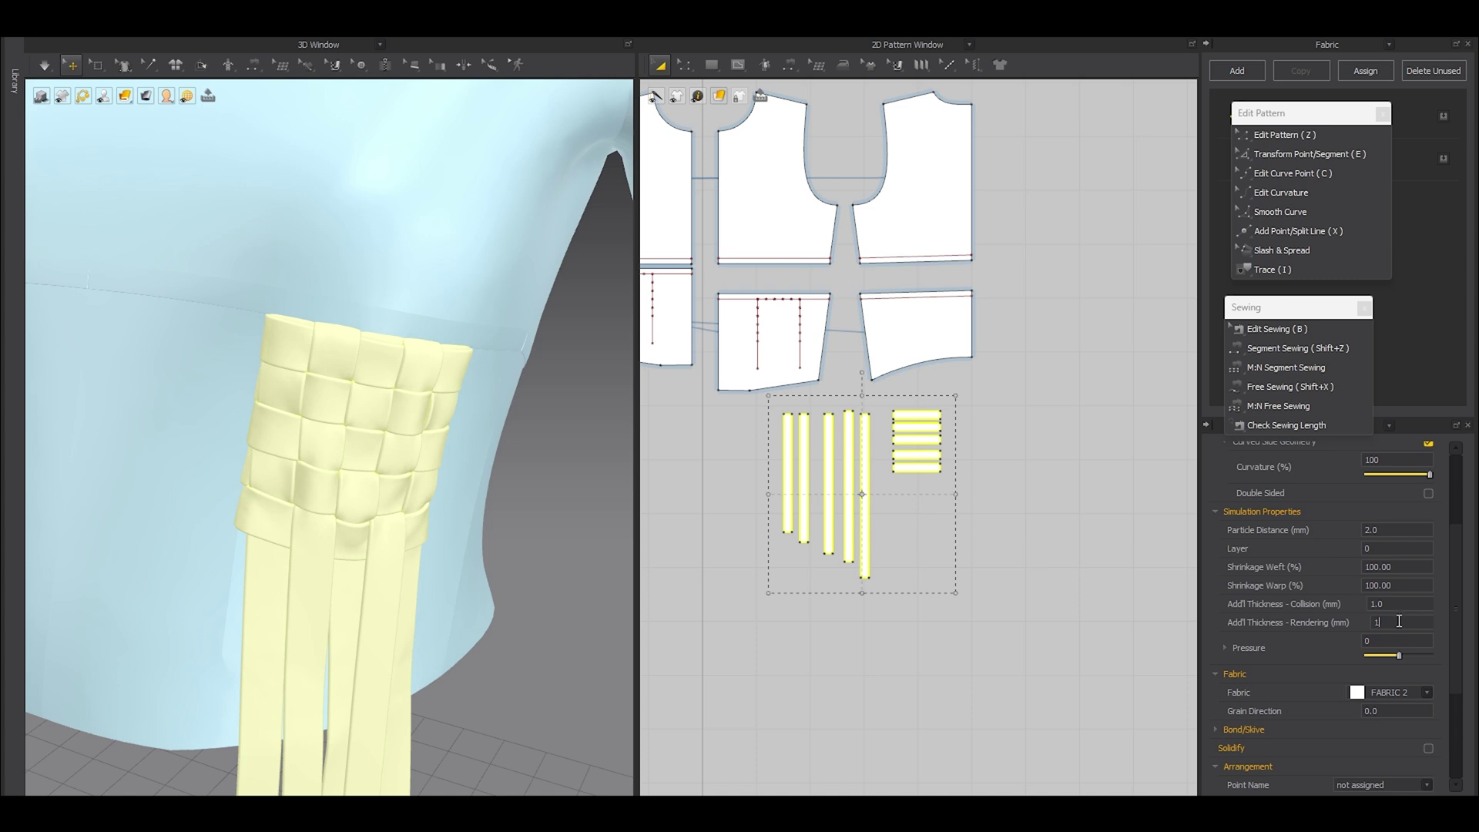
click(898, 688)
Step: Simulate the thinner weave, unfreeze all the garment's patterns, and stop the simulation once they have settled together
key(space)
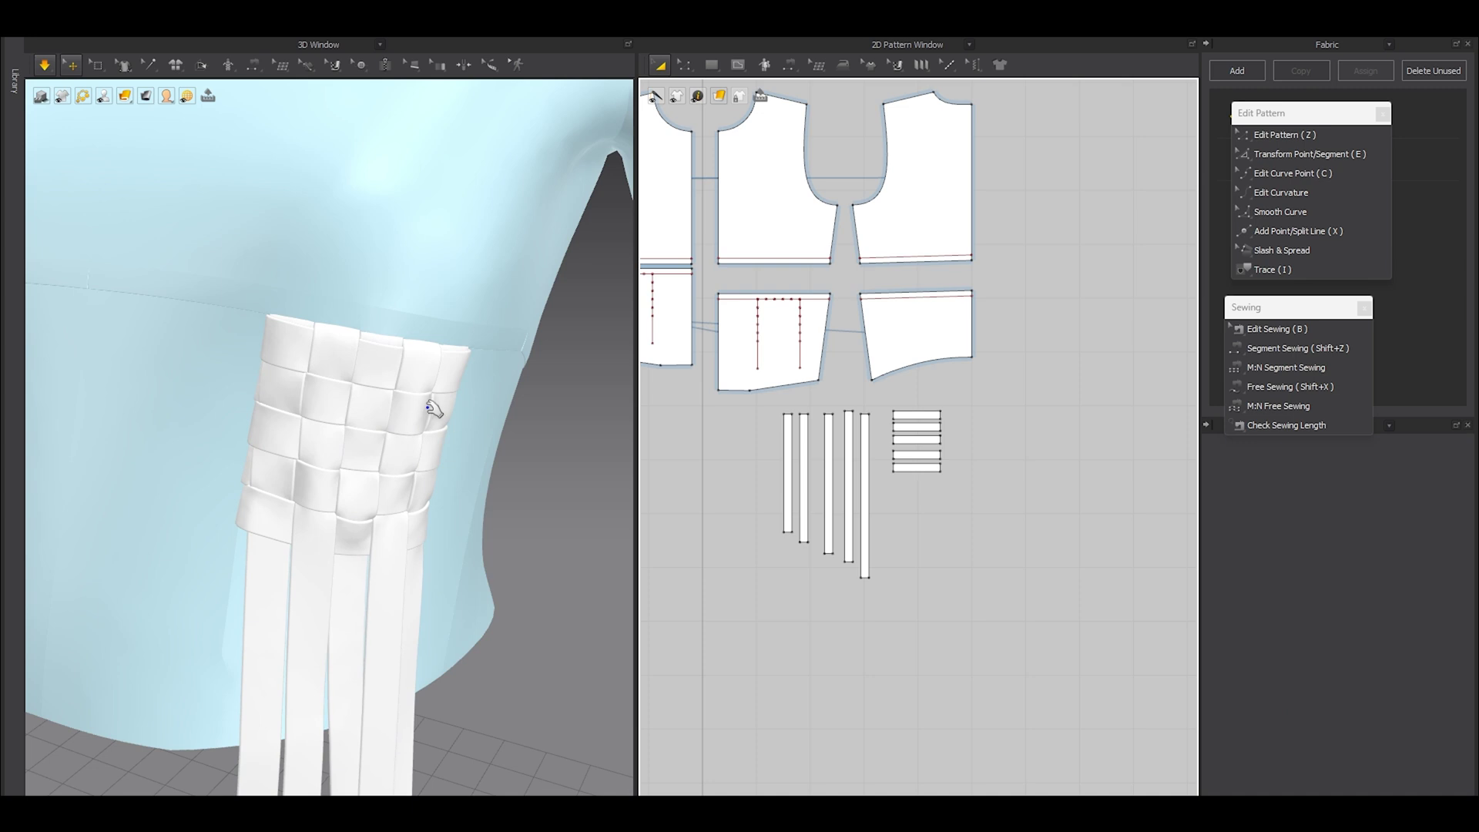
scroll(400, 476, down, 5)
key(ctrl+a)
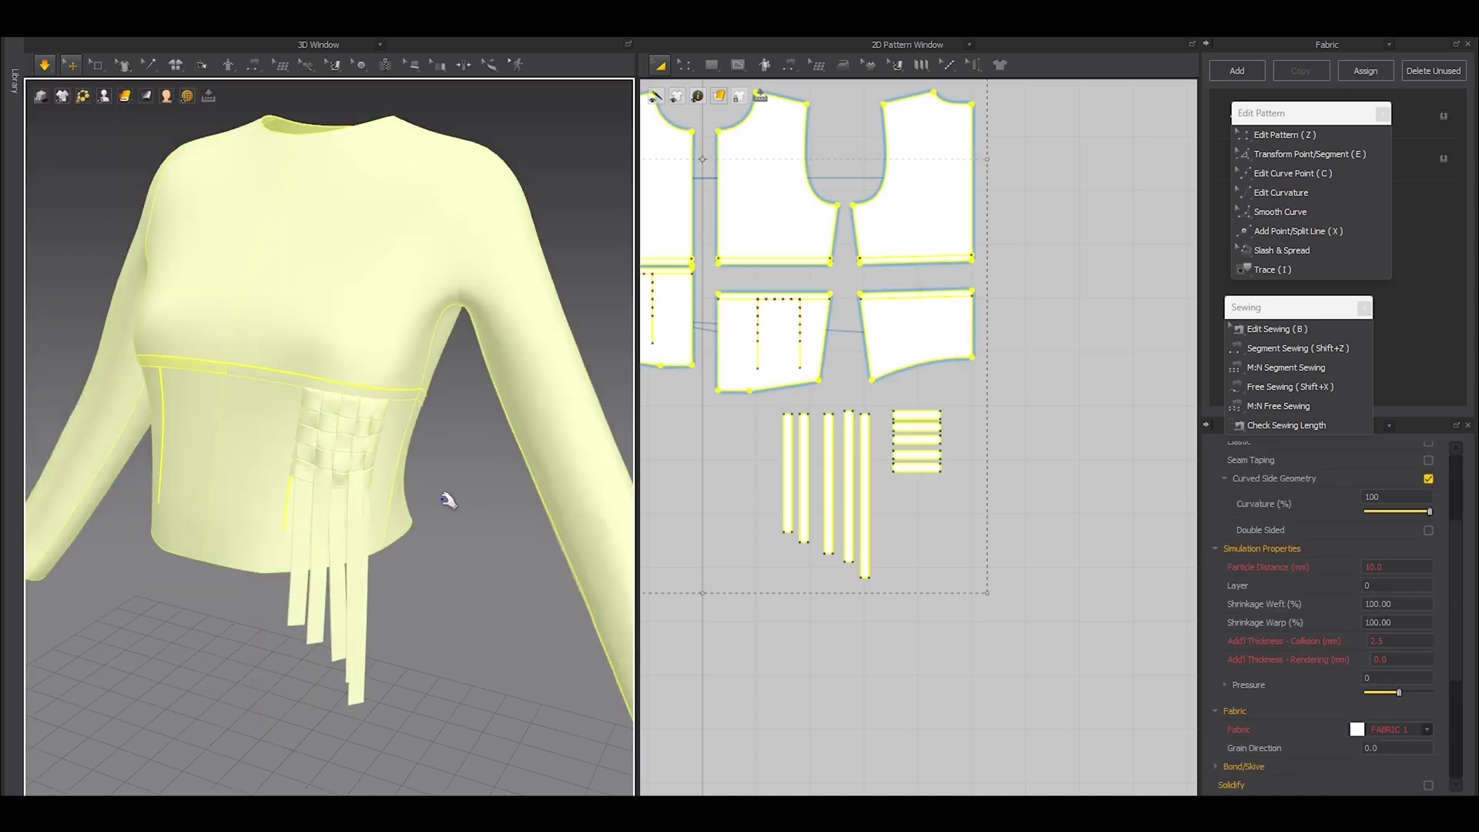
click(442, 495)
key(space)
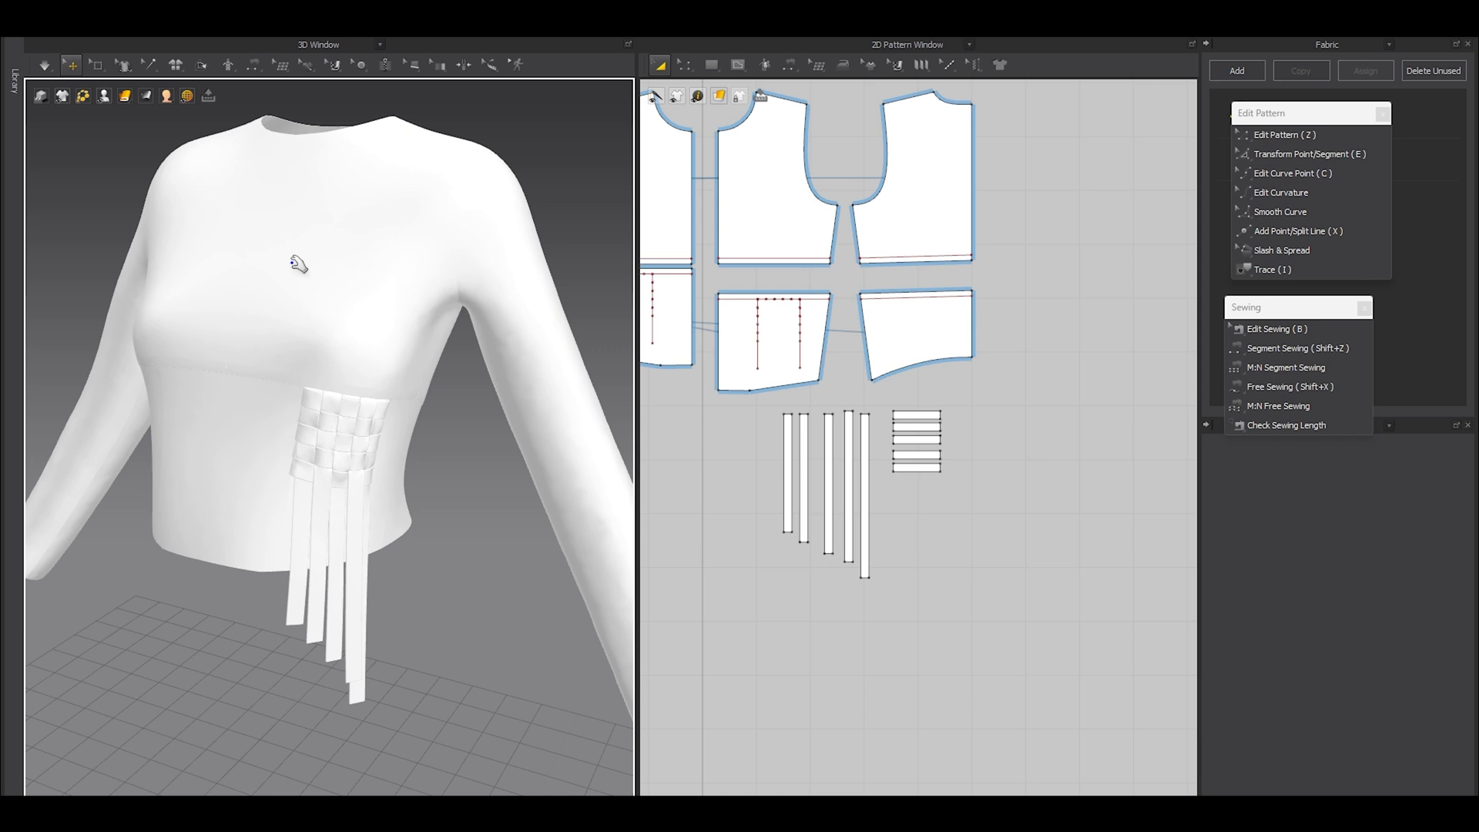
Step: Select all ten weave strips and create a symmetric copy of them below the opposite lower front panel
mouse_move(360, 409)
right_down()
mouse_move(262, 412)
mouse_move(382, 403)
right_up()
drag(1068, 667, 770, 399)
middle_drag(668, 507, 934, 502)
key(ctrl+d)
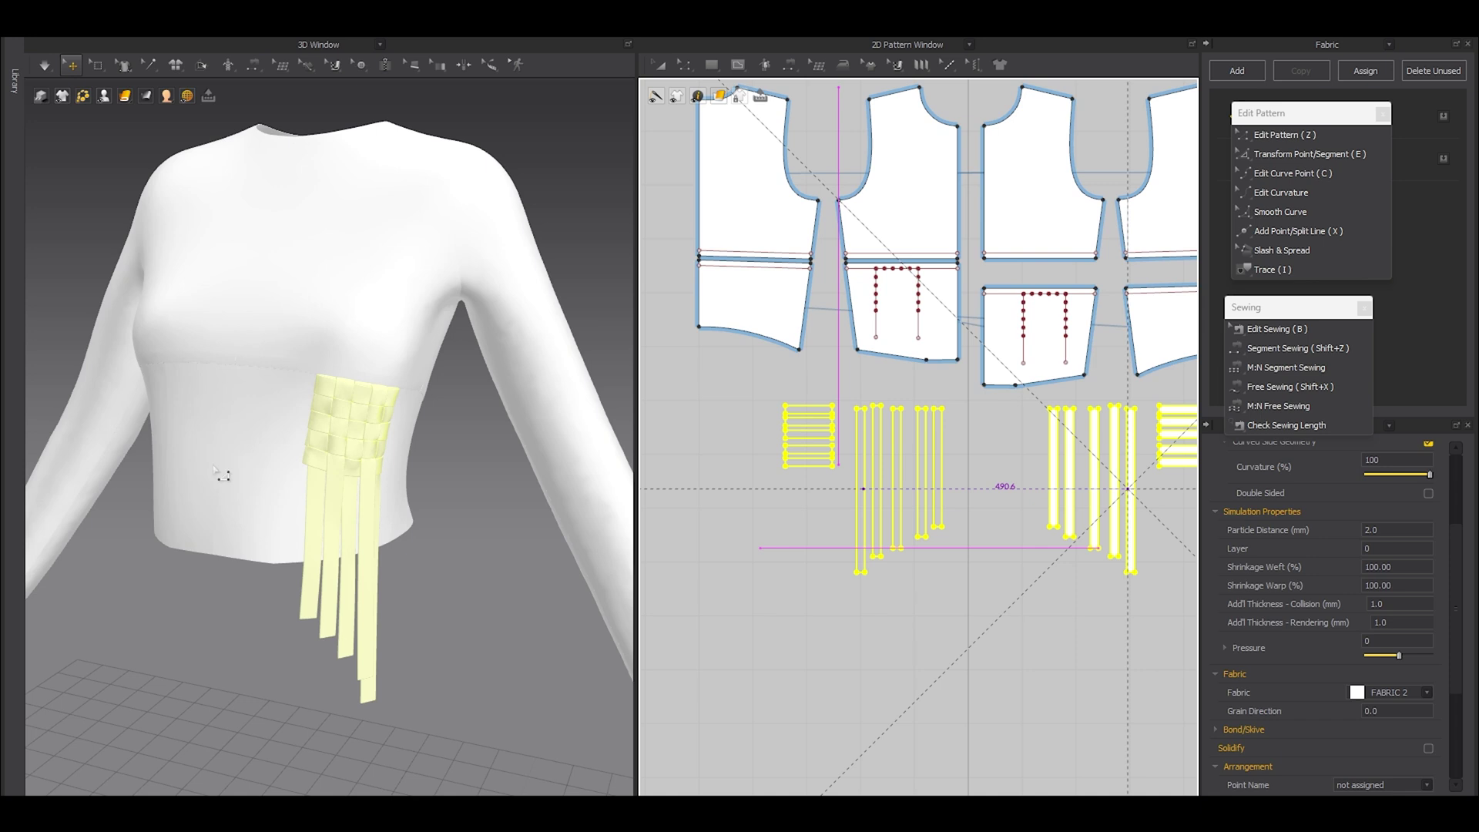
Step: Select the mirrored strips, position them against the top's opposite lower front in 3D, and simulate briefly
right_drag(230, 465, 282, 493)
scroll(282, 493, up, 2)
drag(949, 607, 720, 389)
right_drag(370, 493, 258, 541)
drag(246, 532, 240, 536)
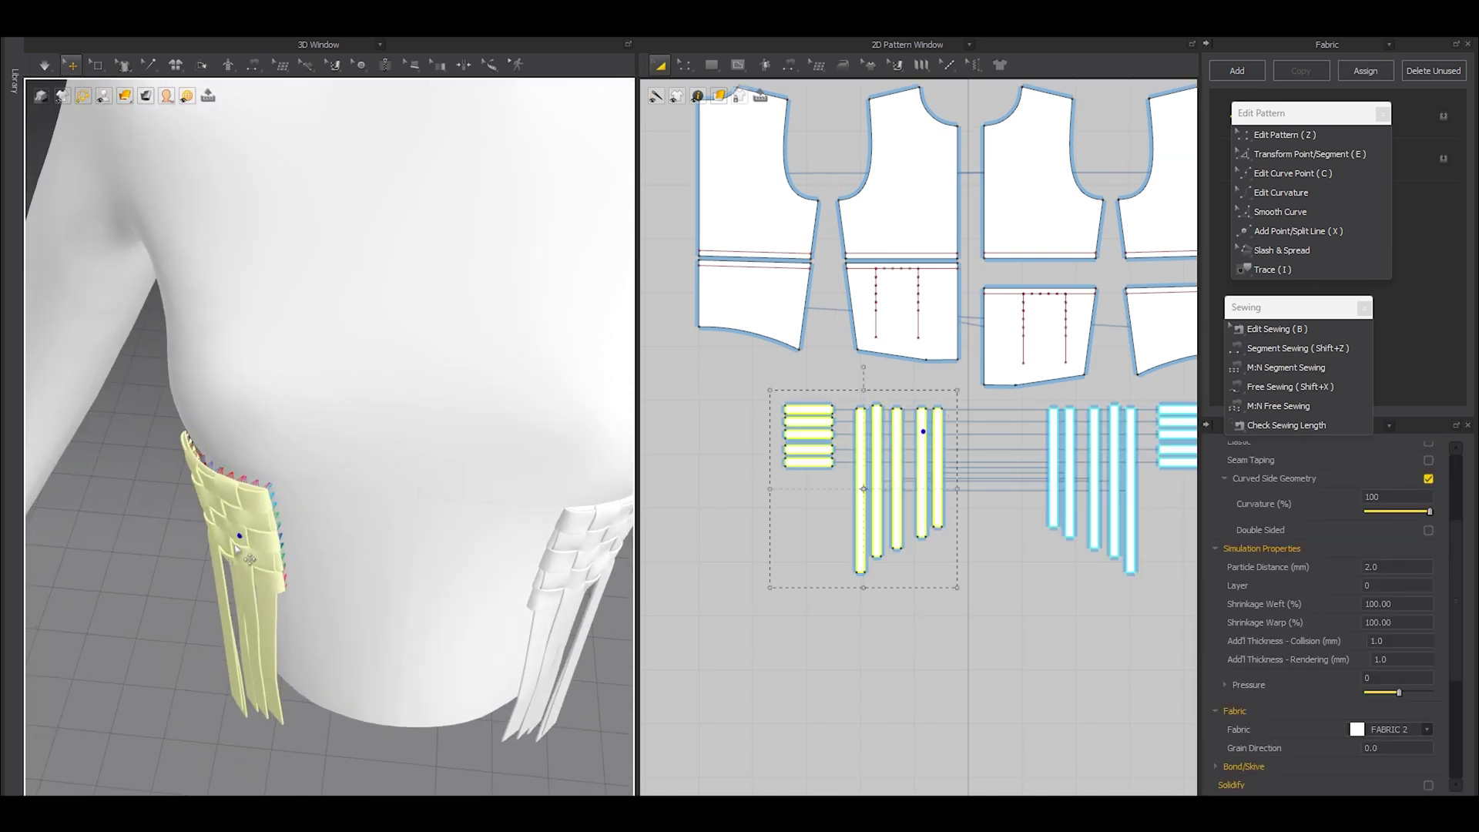
right_drag(239, 536, 269, 491)
key(space)
scroll(400, 697, down, 2)
key(space)
Step: Examine the two woven panels on the finished top from the front and close up
click(402, 697)
scroll(402, 698, down, 3)
right_drag(402, 698, 337, 539)
key(shift+a)
key(shift+a)
scroll(337, 539, up, 4)
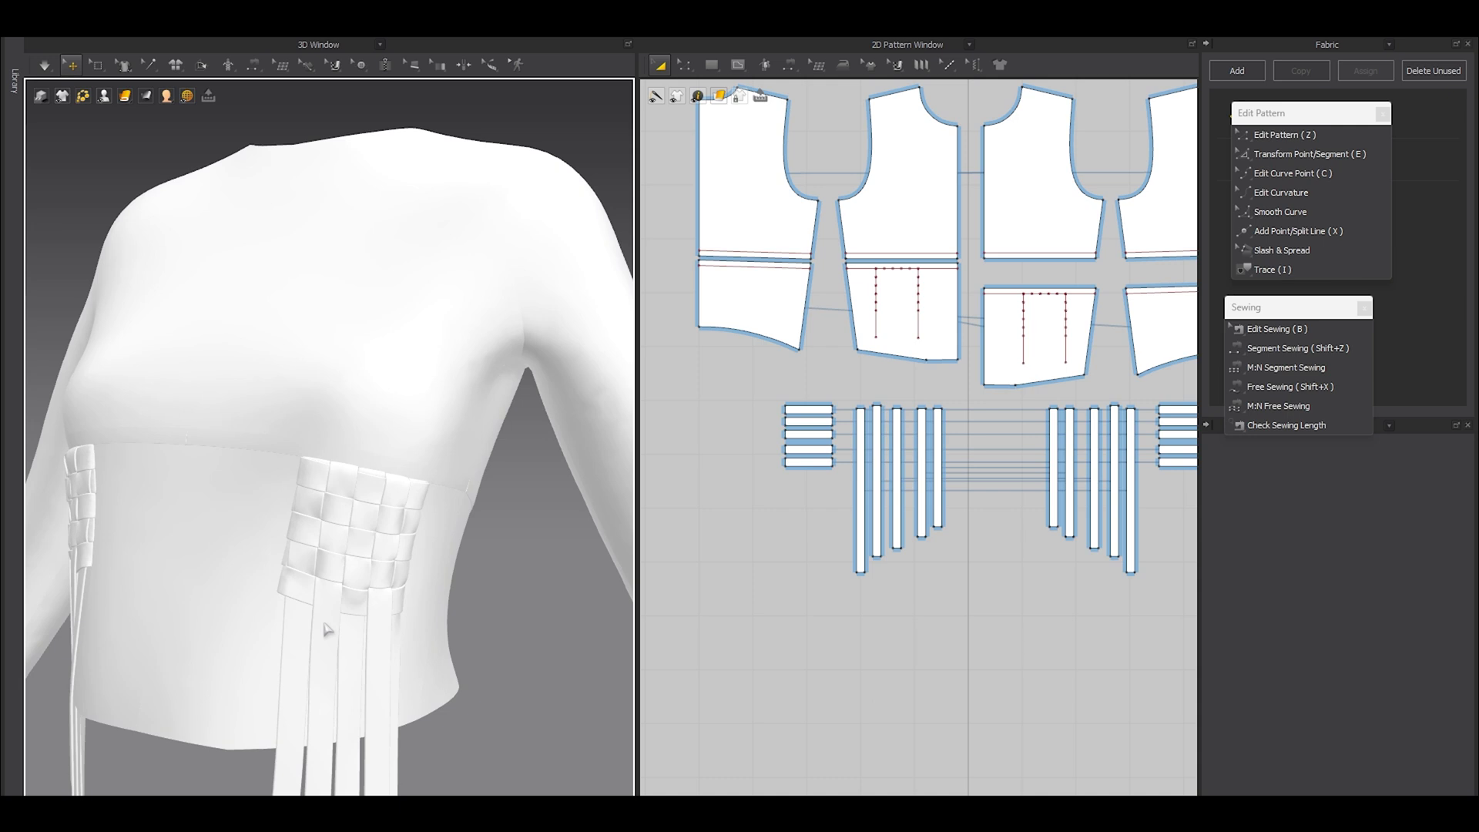
scroll(328, 629, up, 5)
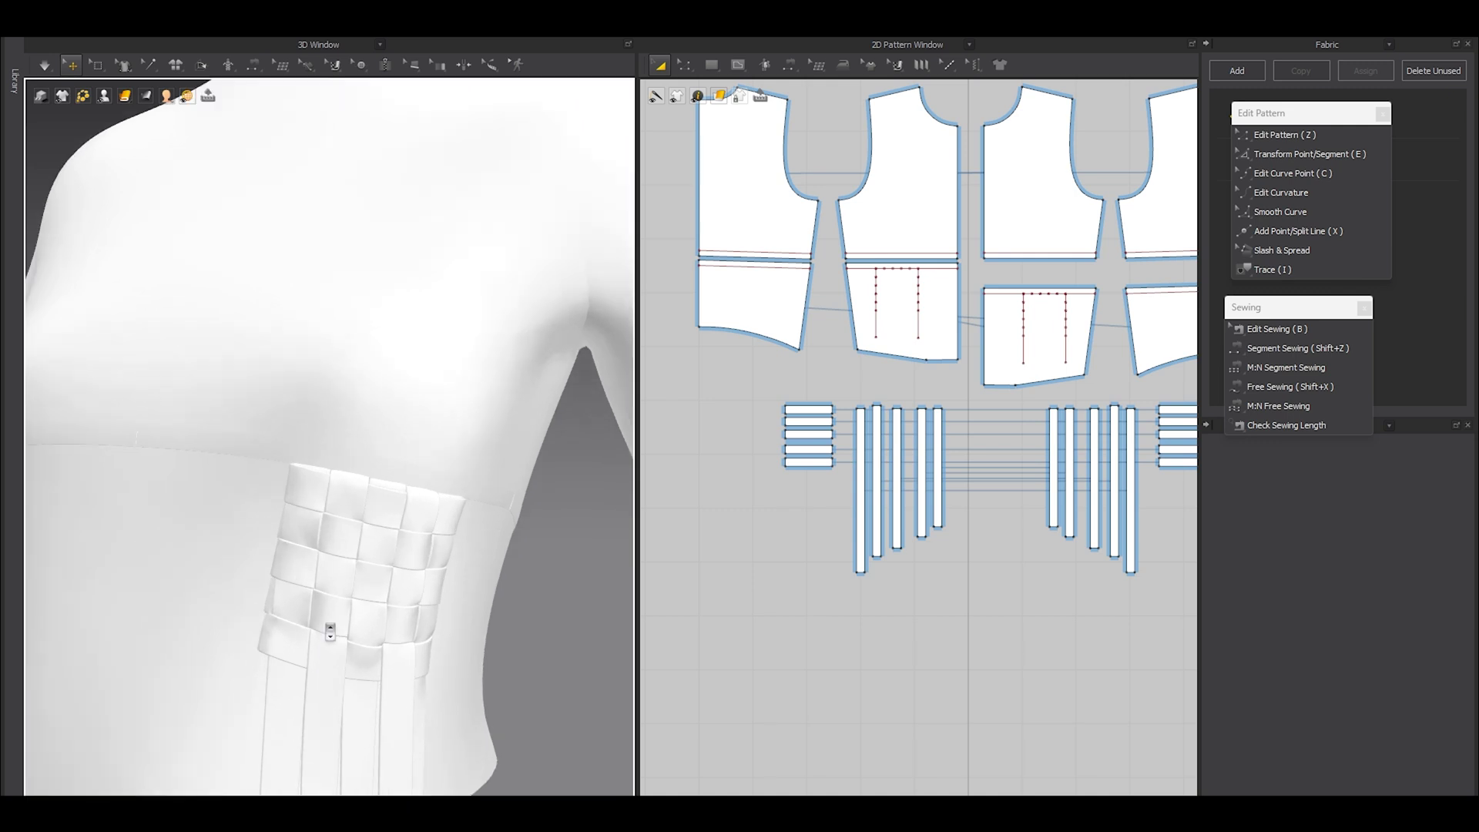